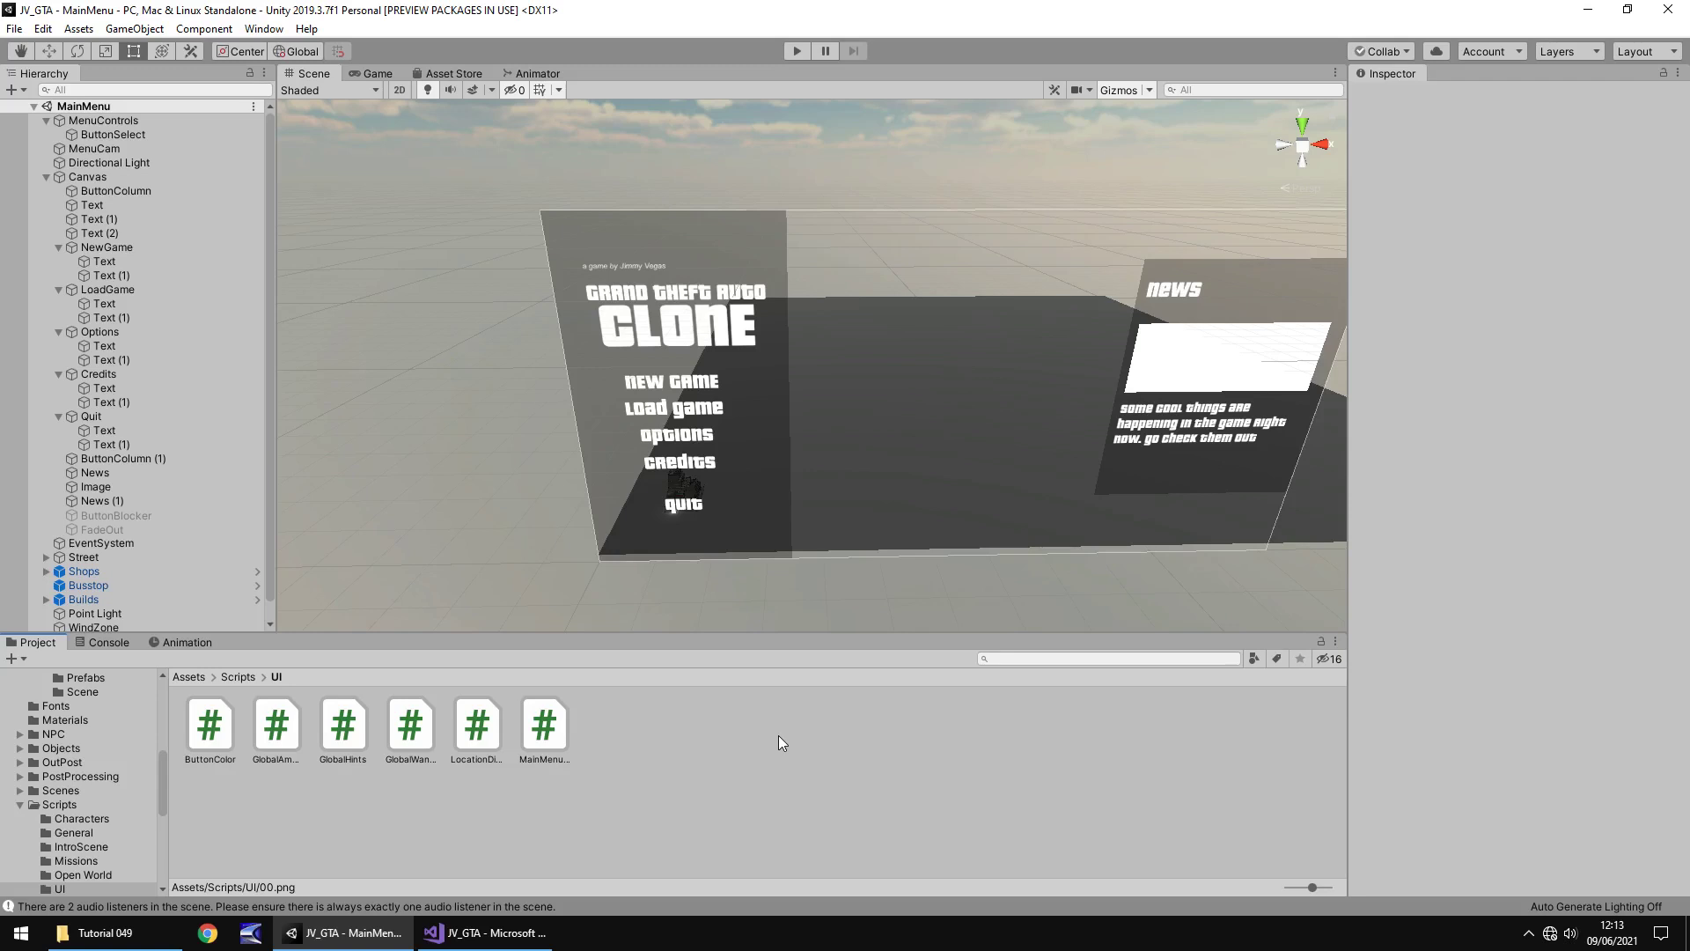
Lower the Quit button to Pos Y -400 to make room
scroll(563, 455, "up", 5)
key("t")
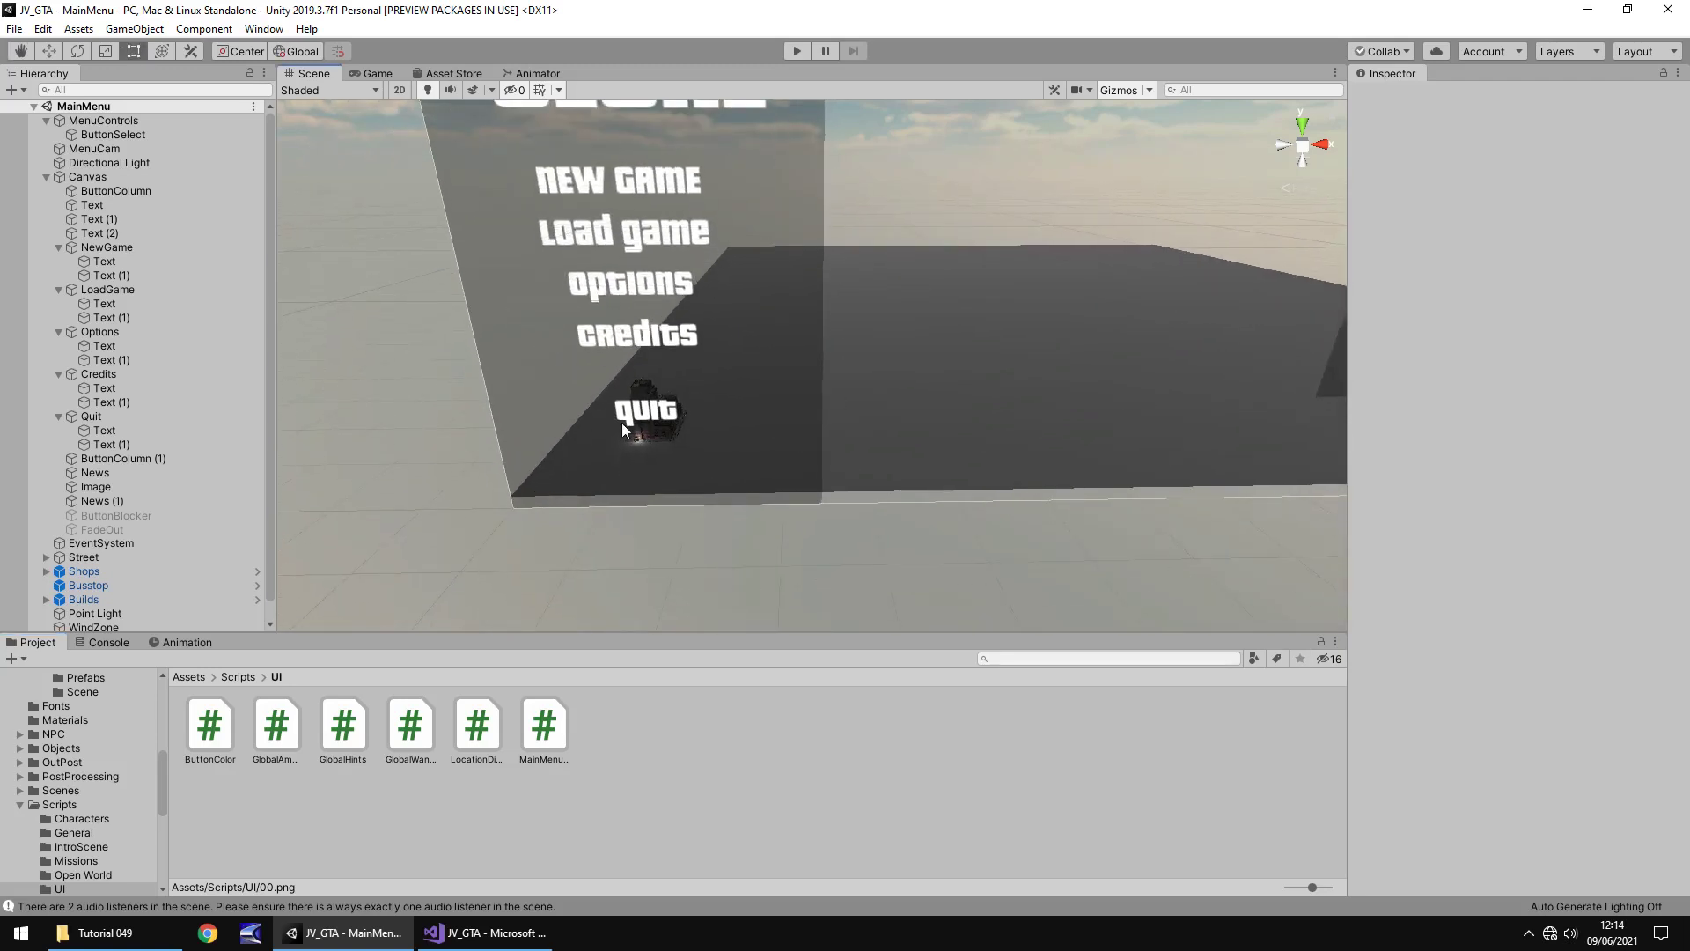
left_click(145, 415)
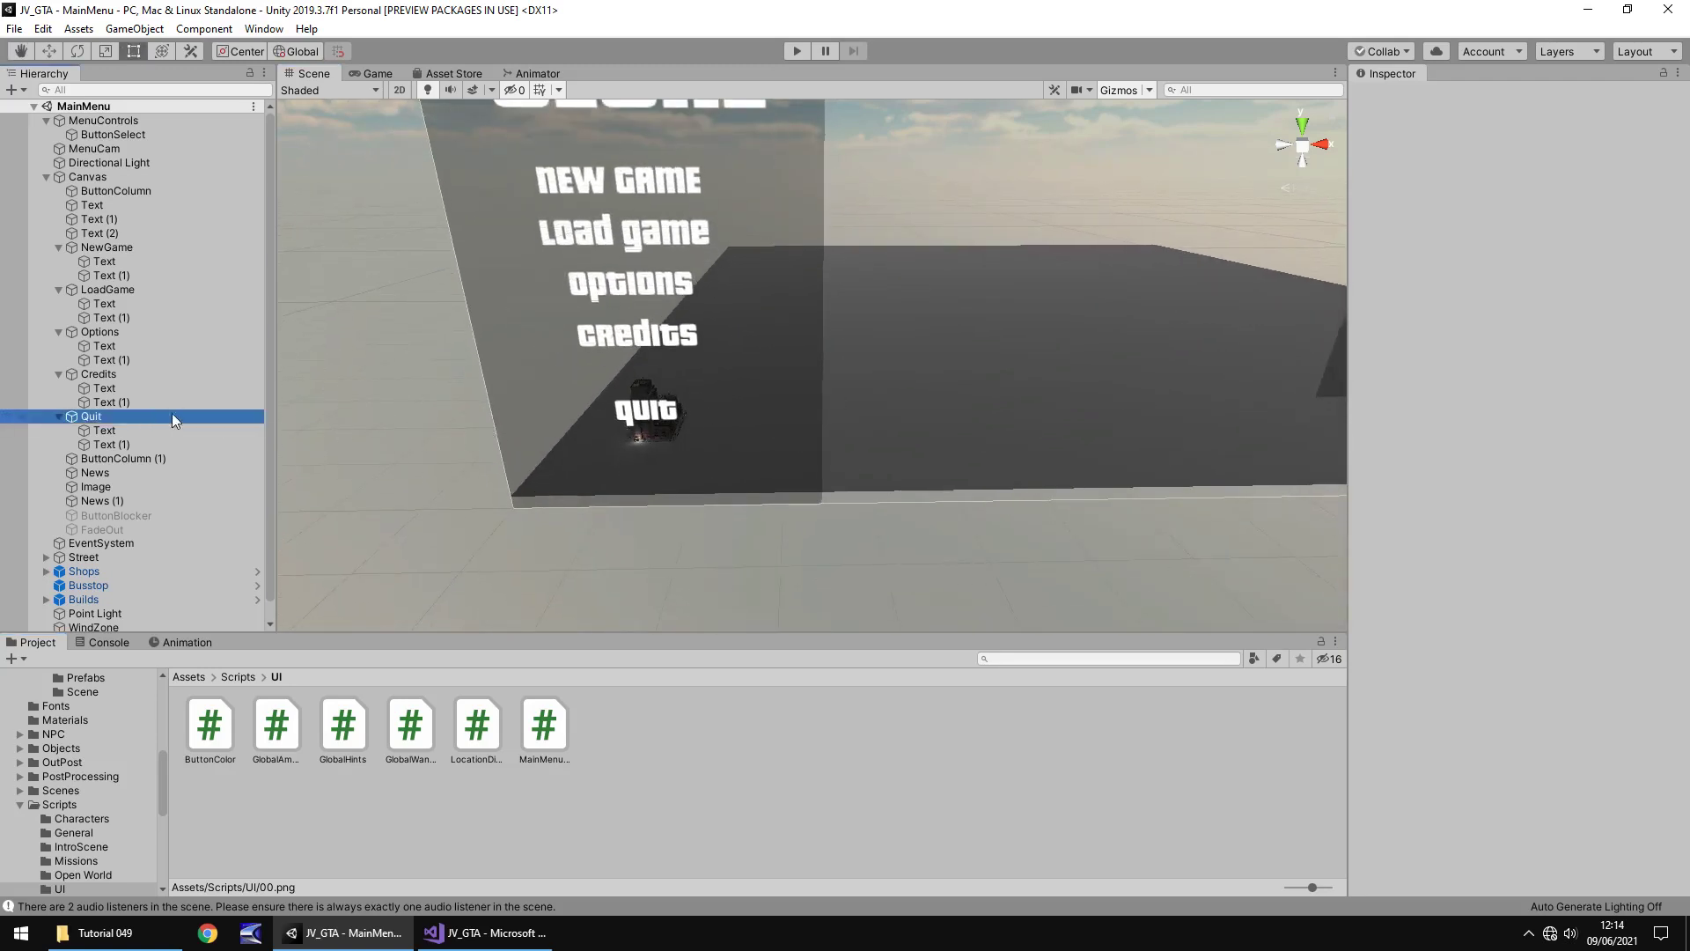
left_click(49, 51)
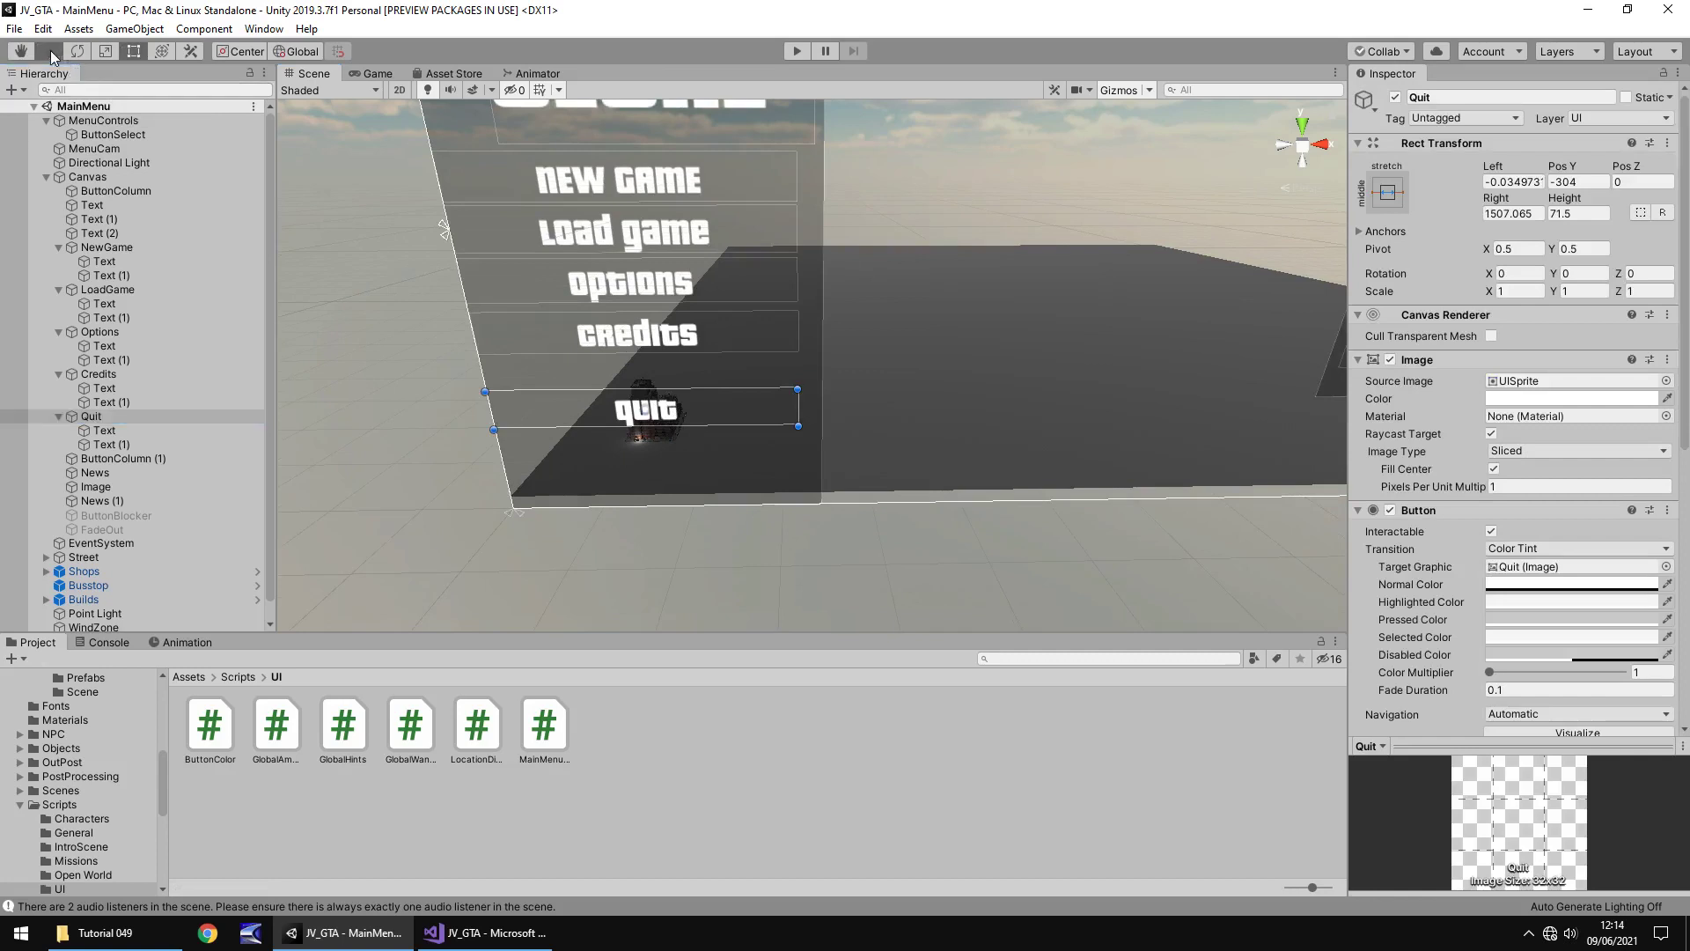
left_click_drag(638, 348, 635, 403)
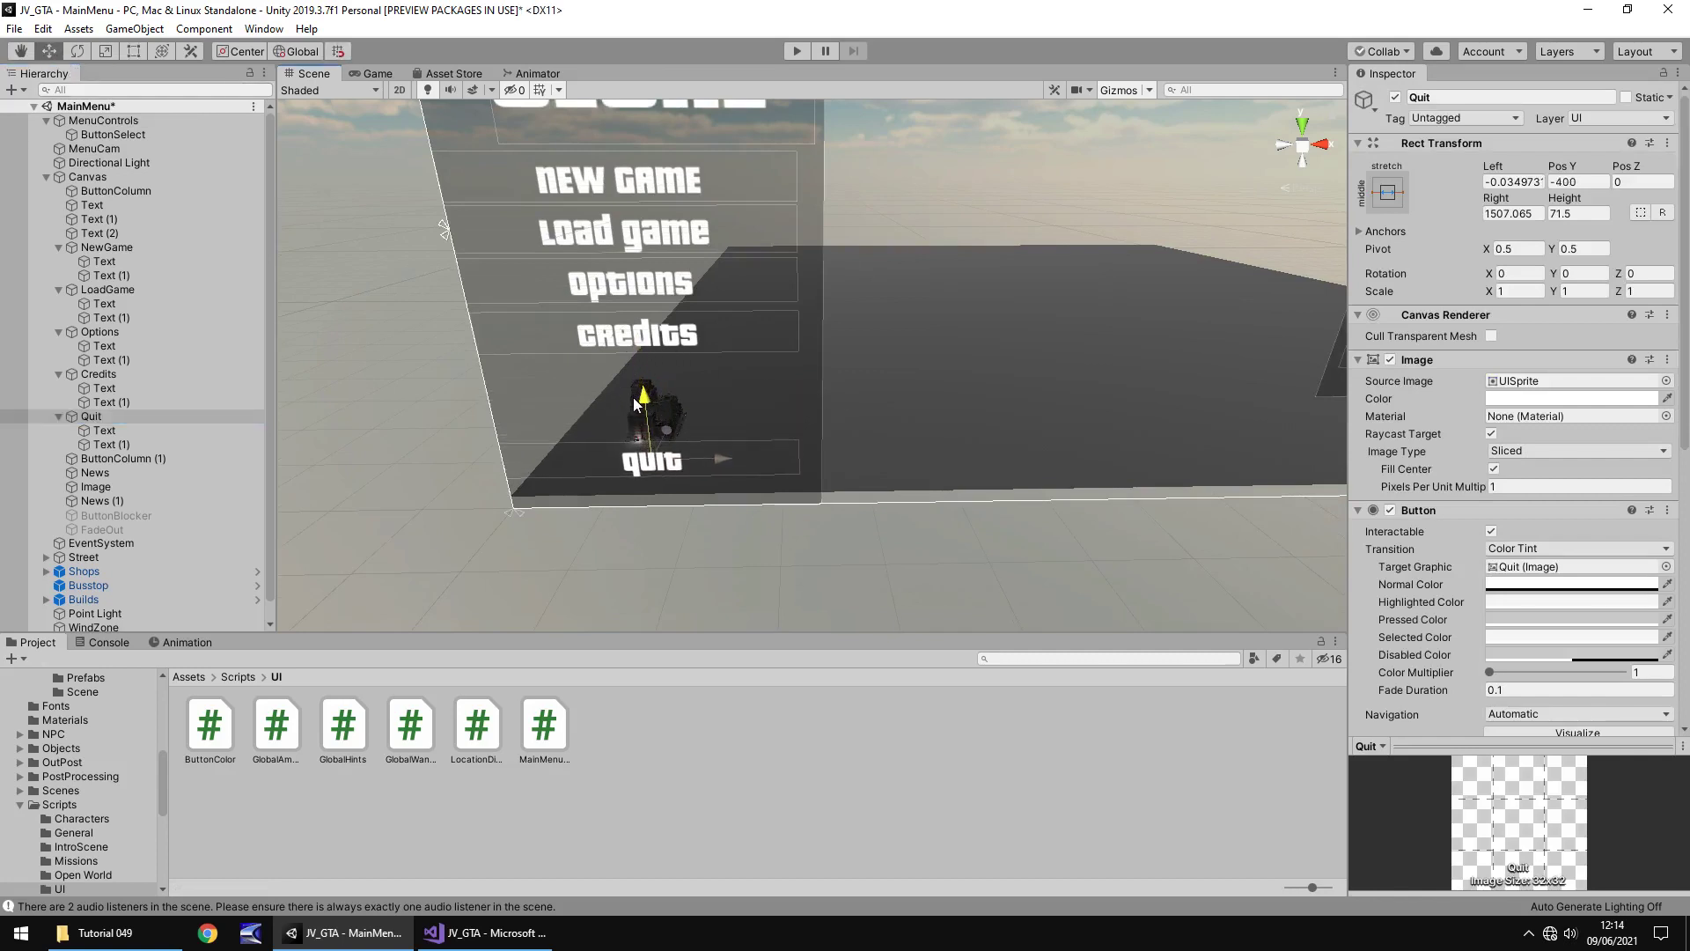
Duplicate the Credits button and rename the copy Trophies
left_click(104, 374)
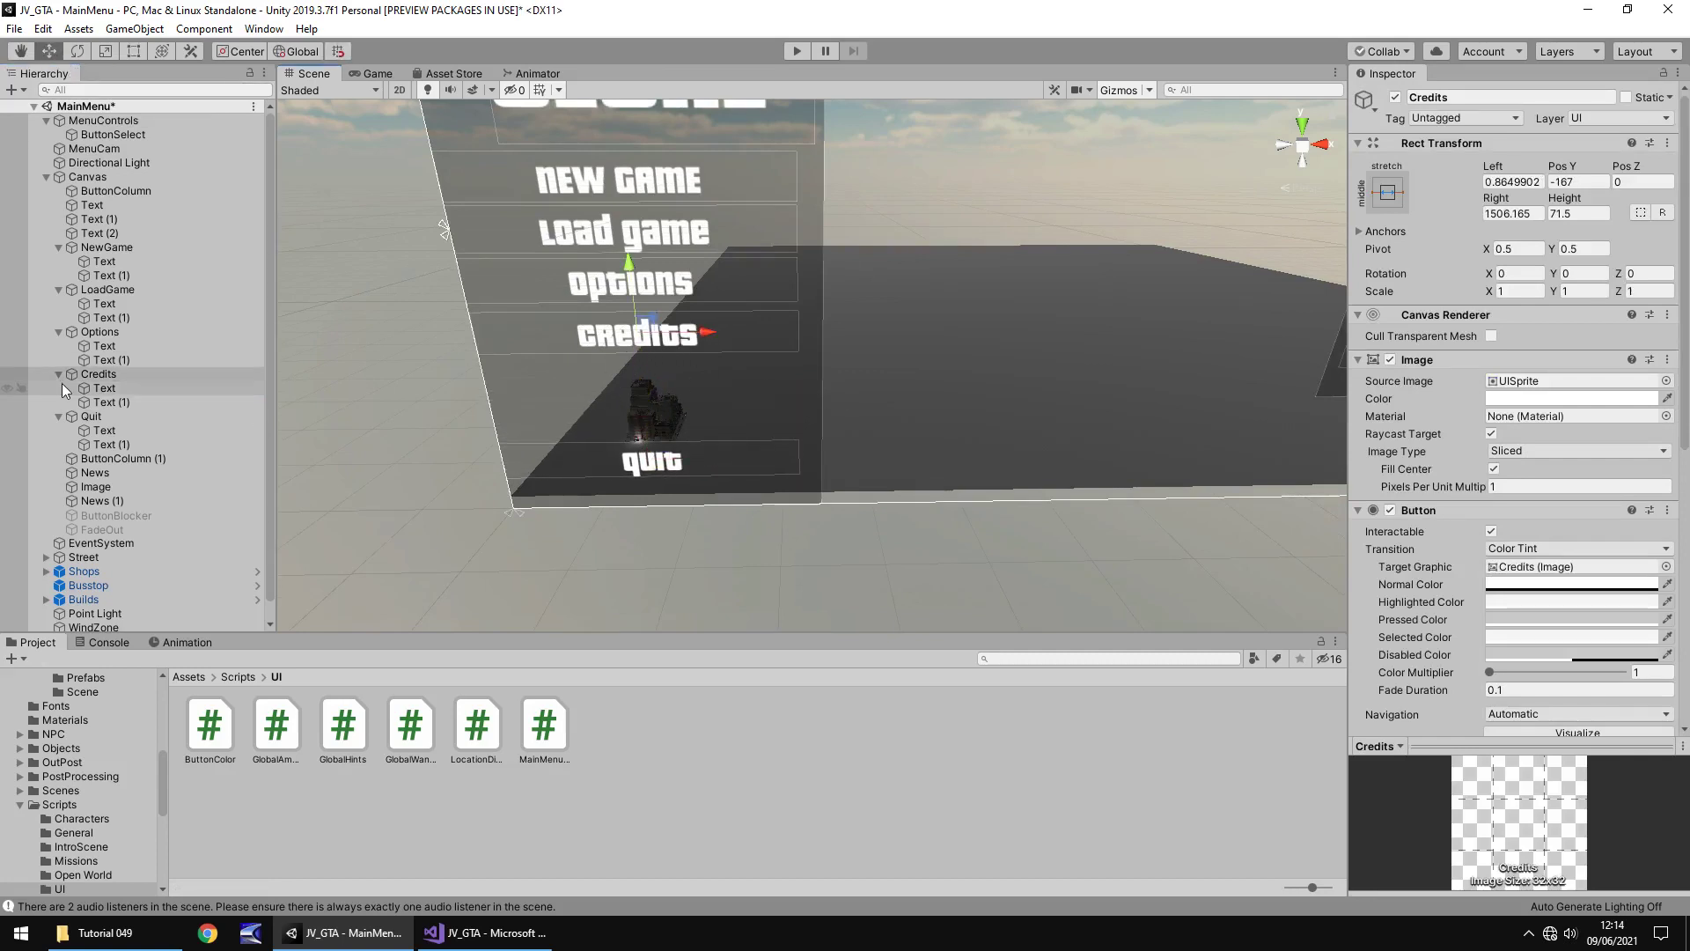
key("ctrl+d")
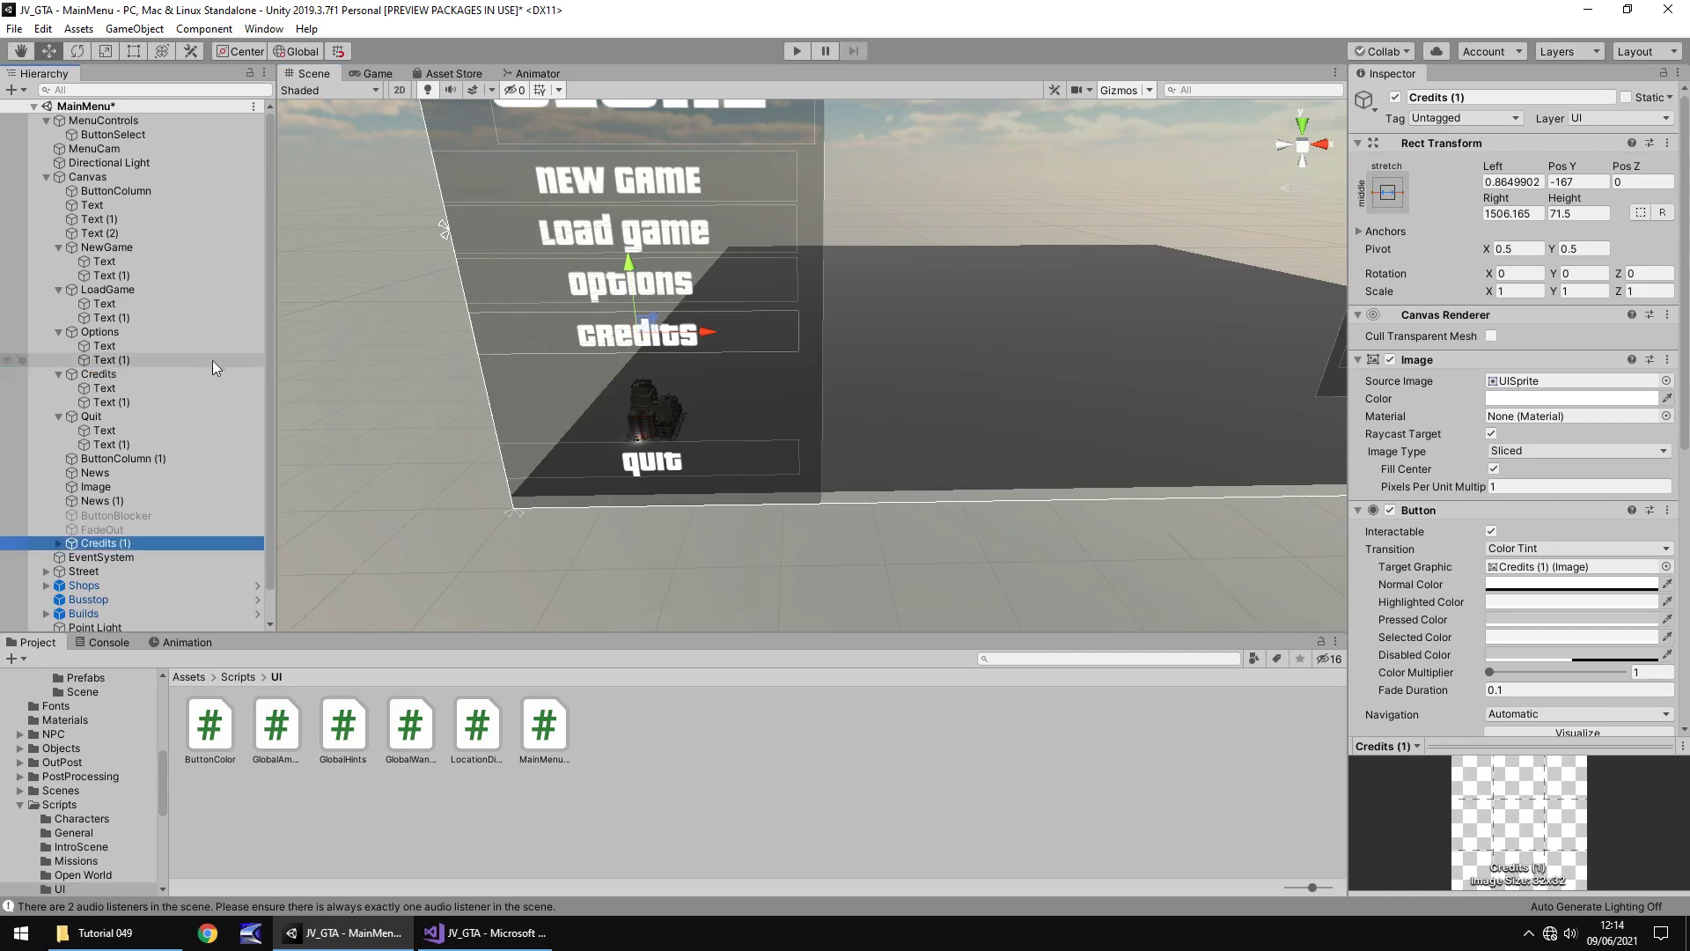
left_click(87, 545)
type("Trop")
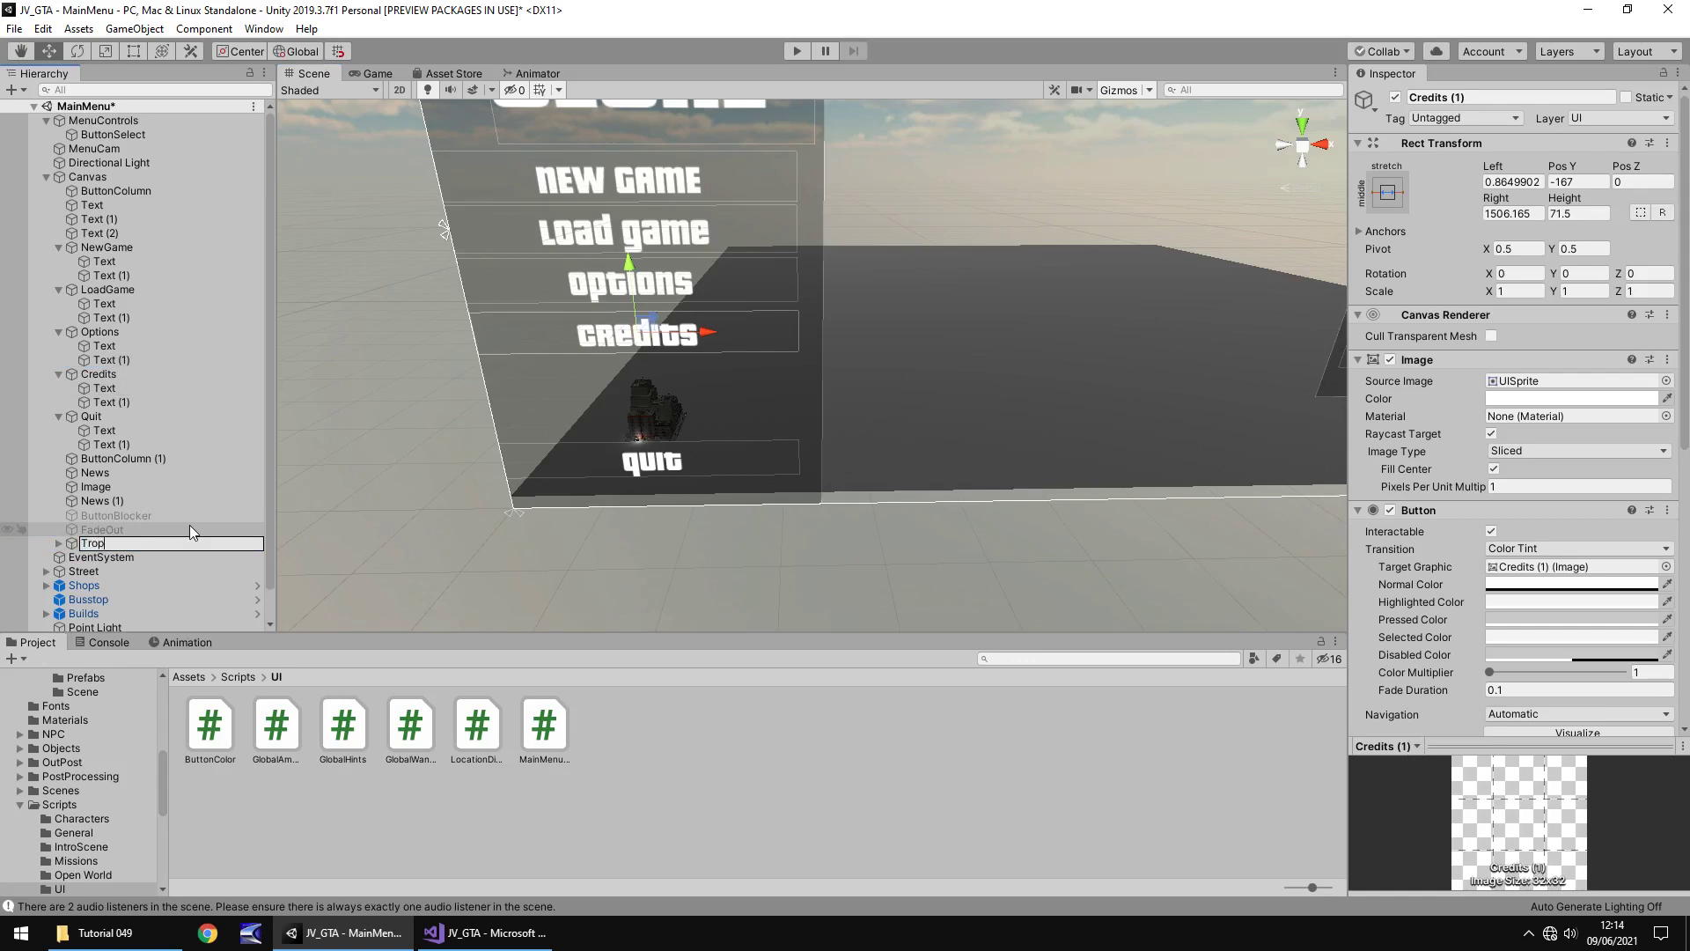
type("hies")
key("Return")
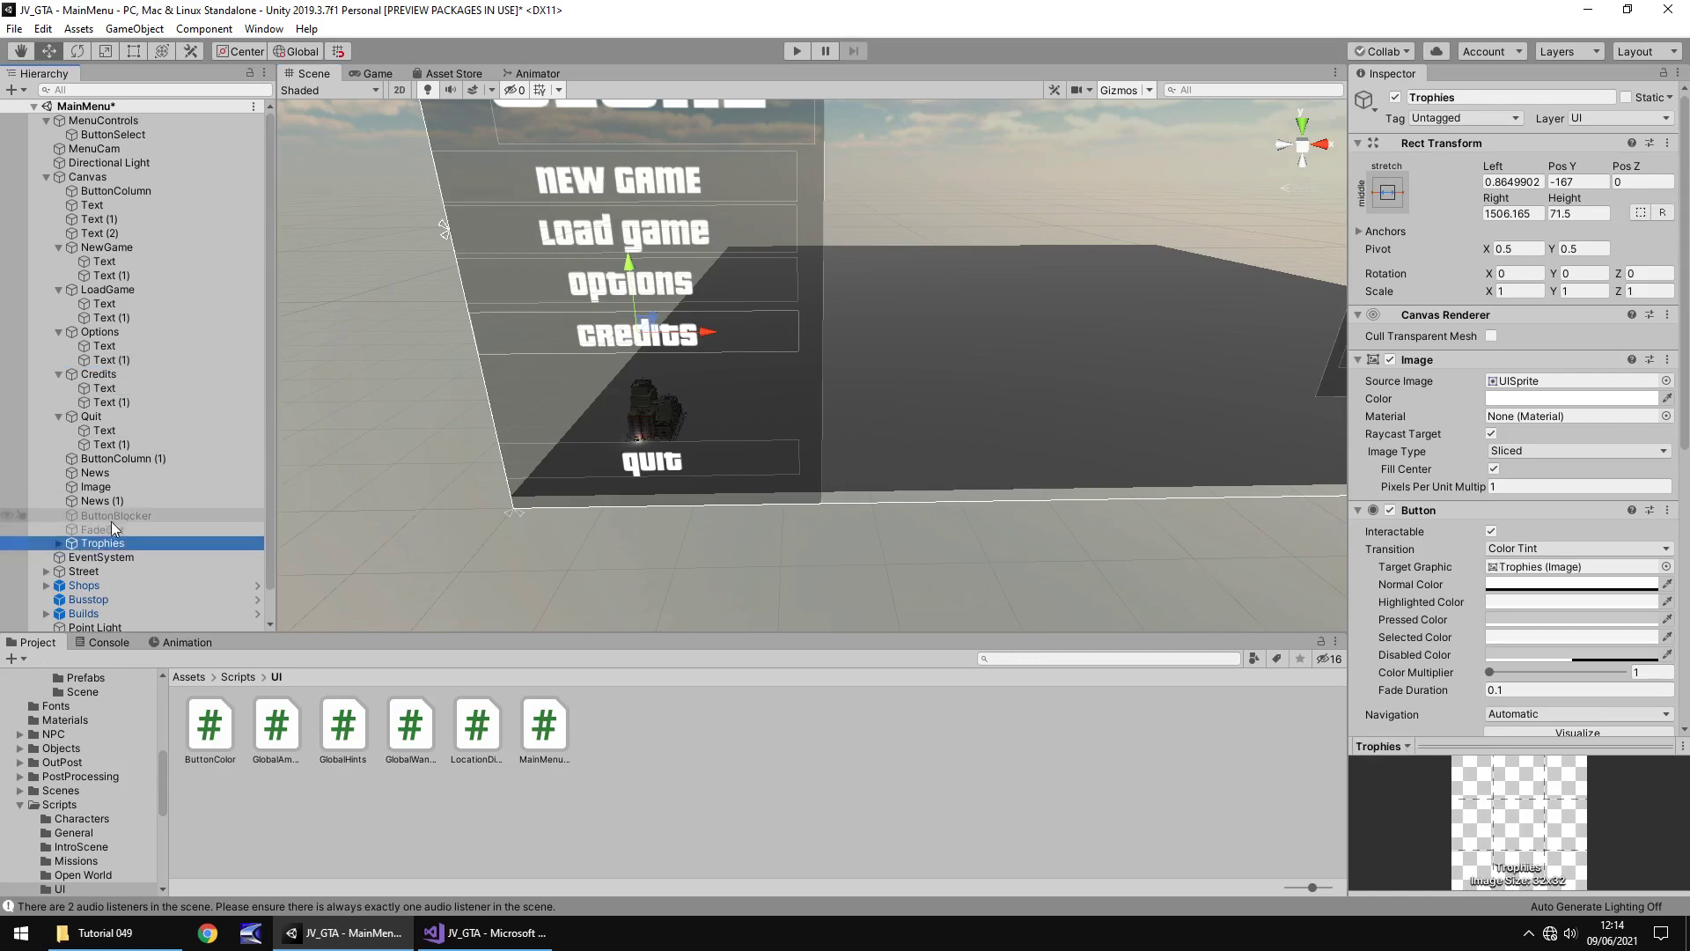
Move the Trophies button down to Pos Y -250, just below Credits
left_click(133, 50)
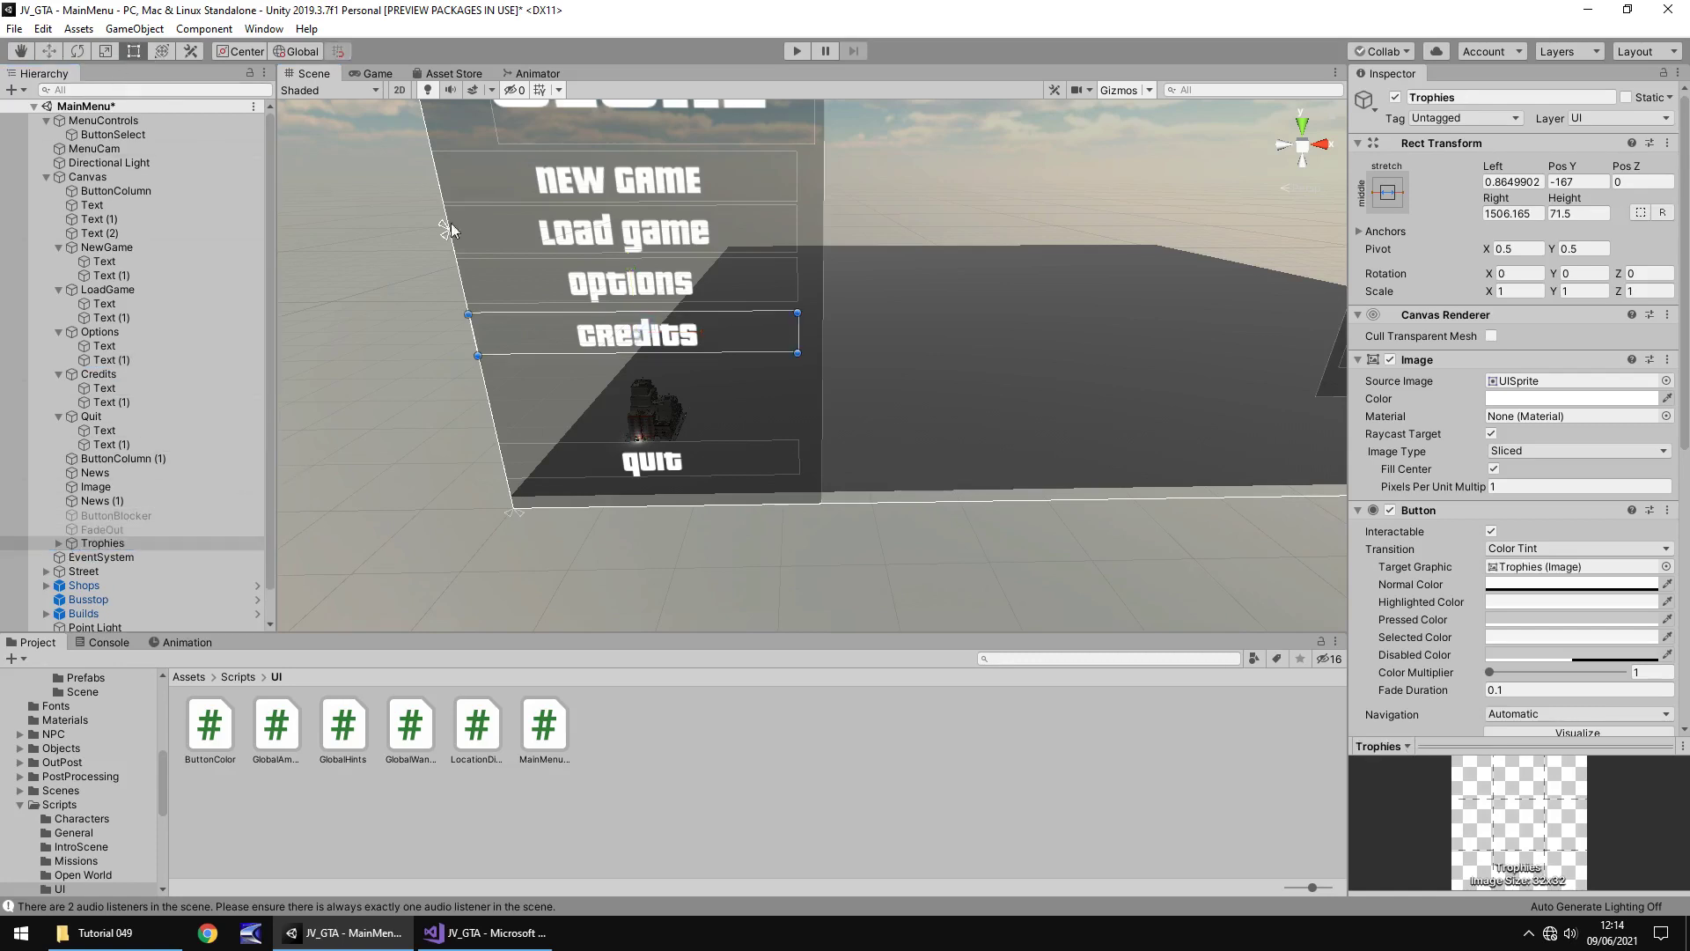
key("w")
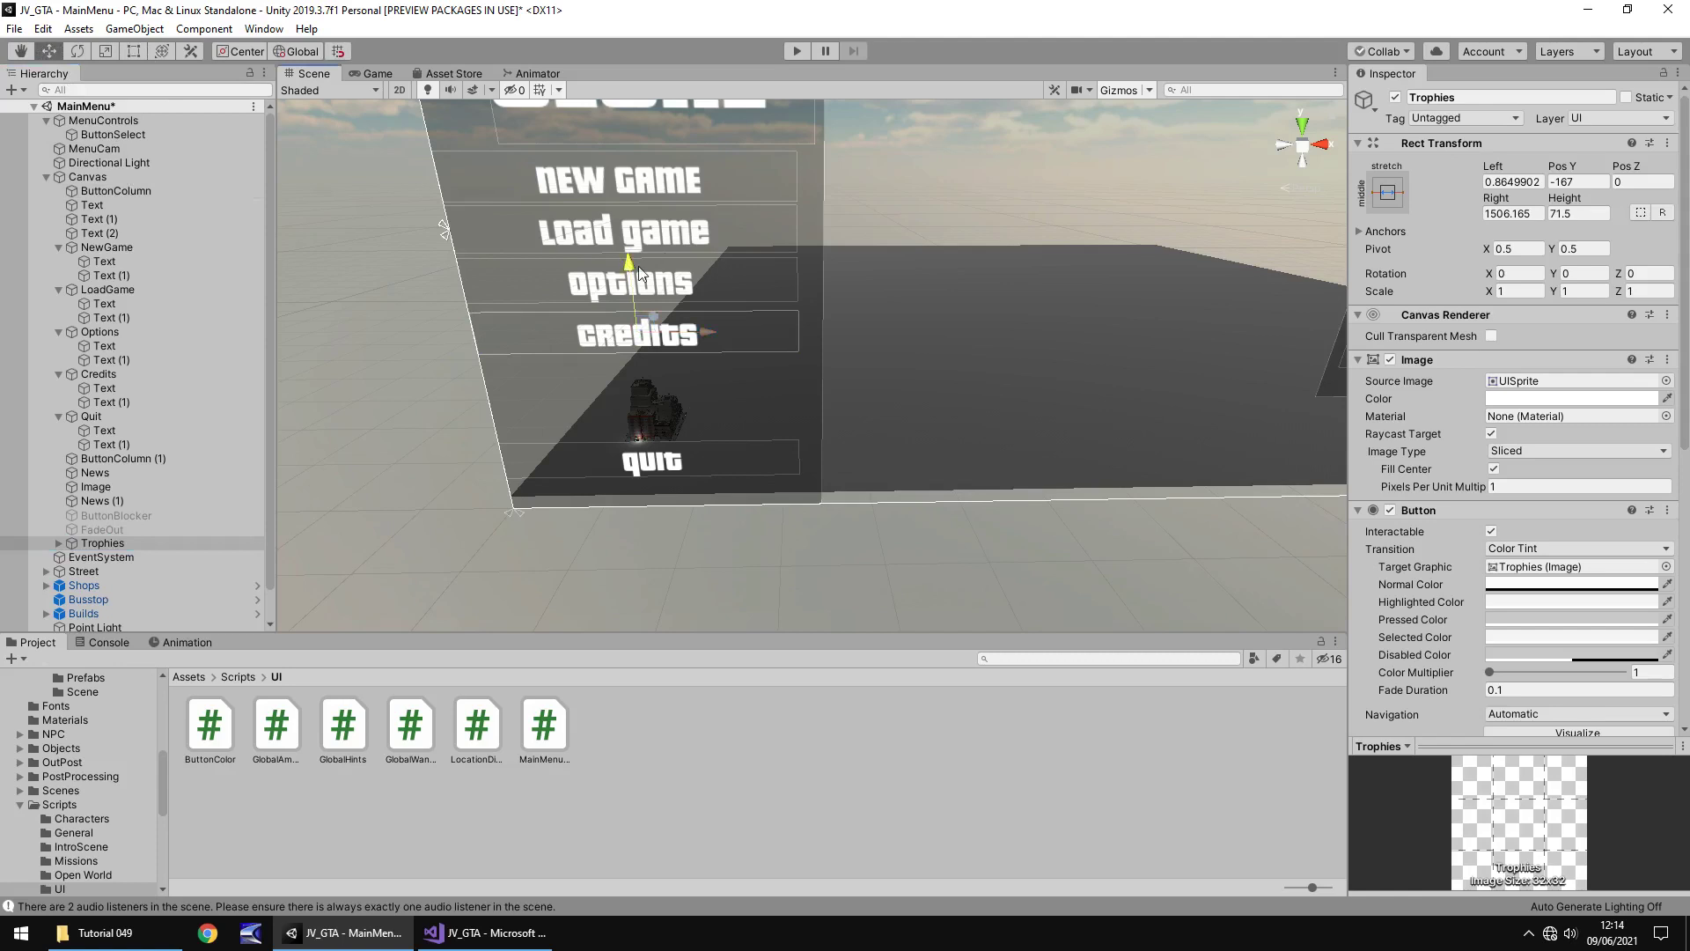
left_click_drag(639, 273, 633, 319)
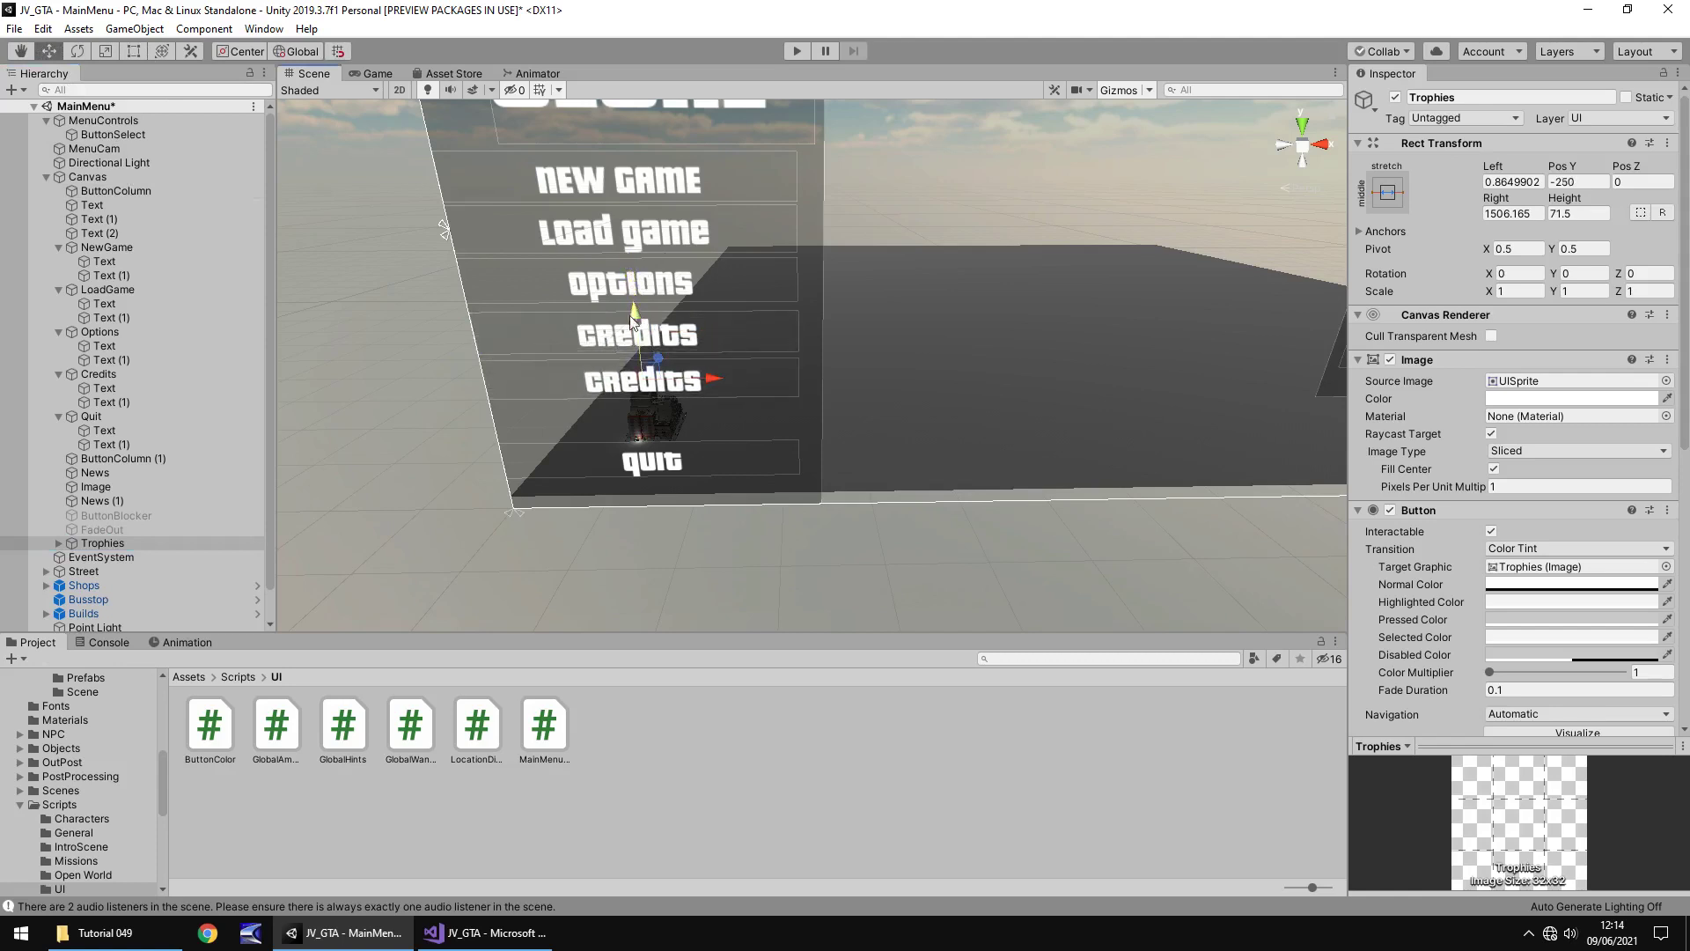
left_click(59, 543)
Change the Trophies button's label from credits to trophies and run the menu in Play mode
left_click(105, 557)
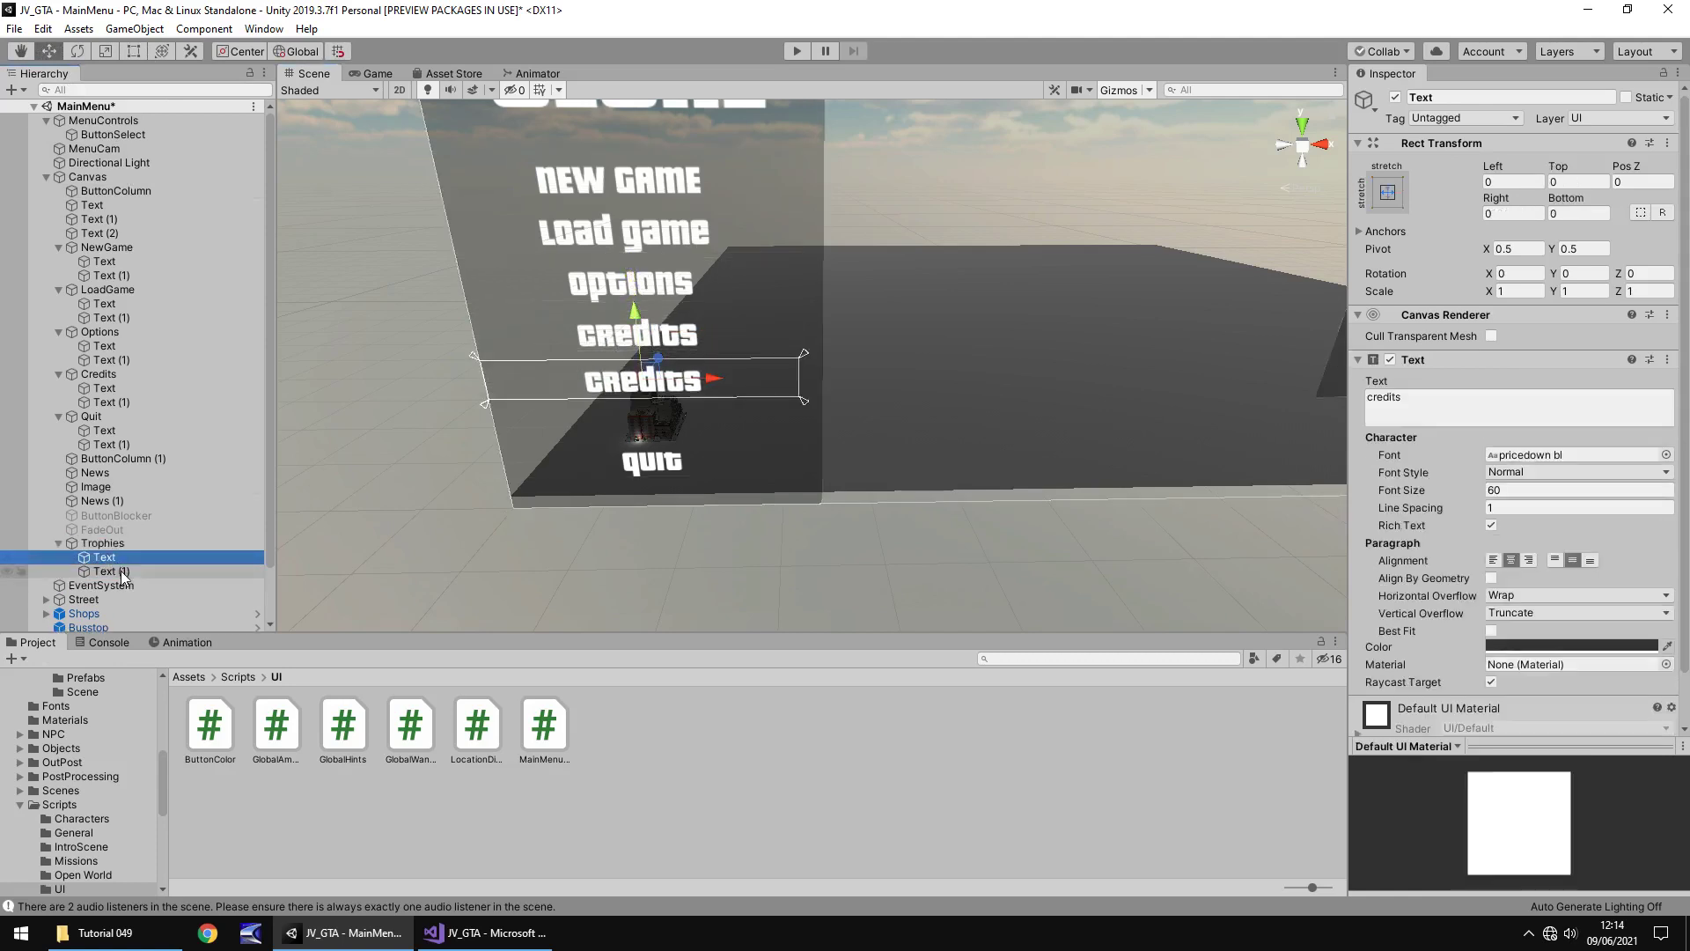
left_click(1567, 421)
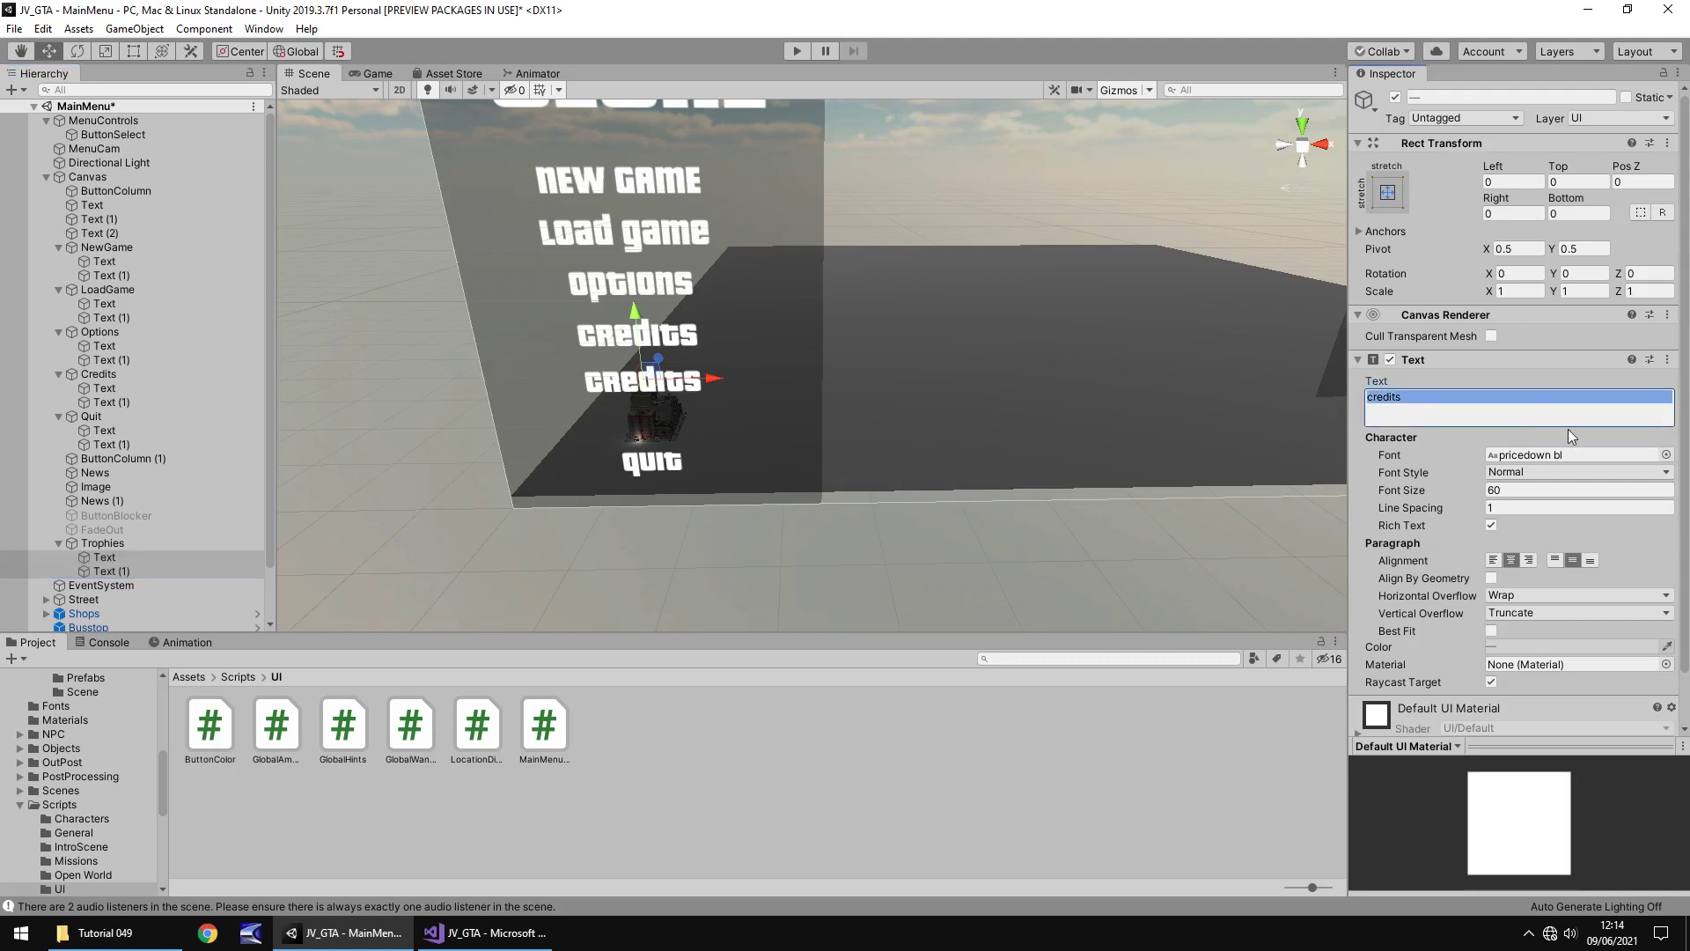
type("trophies")
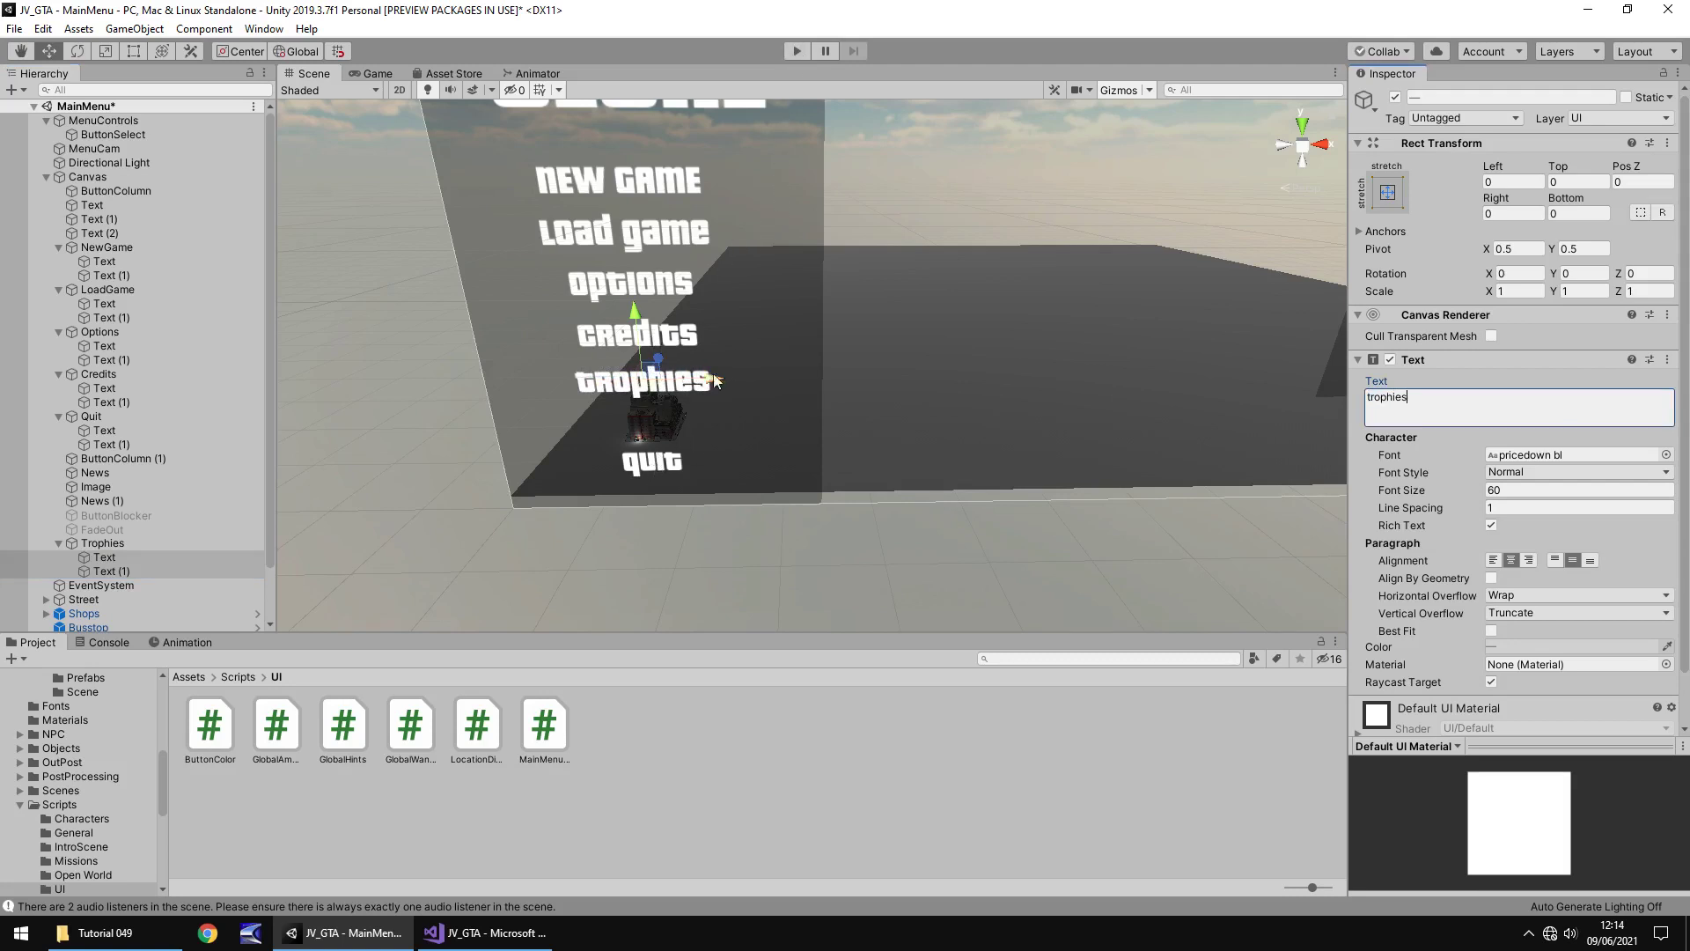
left_click(799, 50)
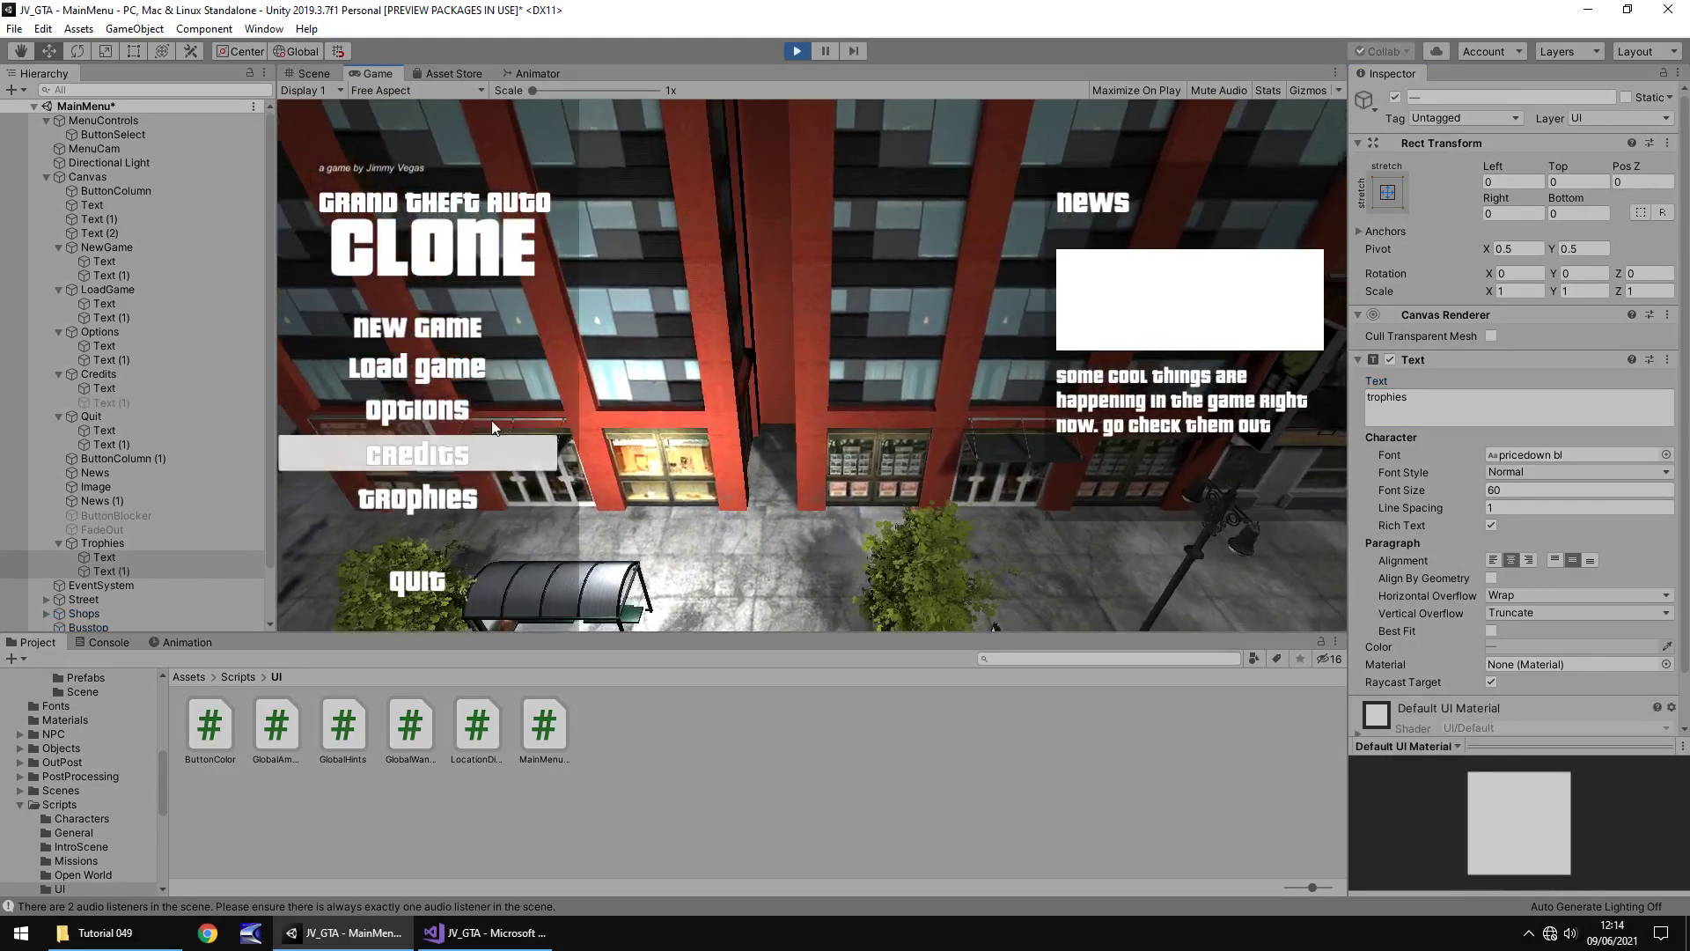
Try the trophies button in the running menu, stop Play mode, and save MainMenu
left_click(445, 501)
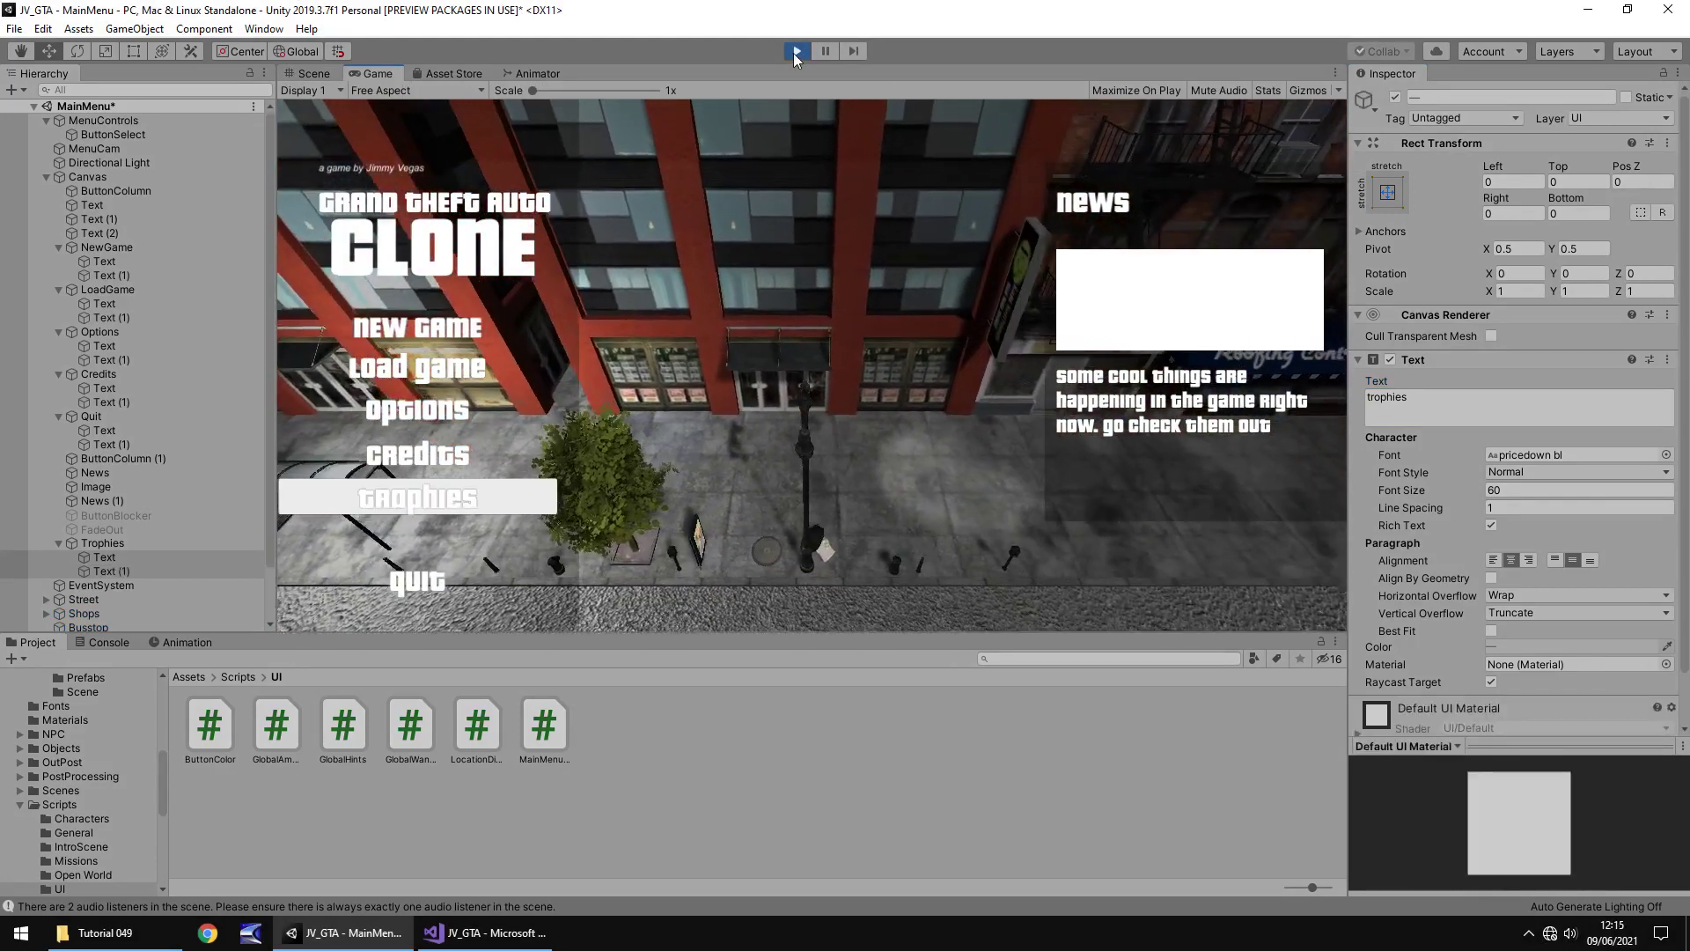
left_click(796, 51)
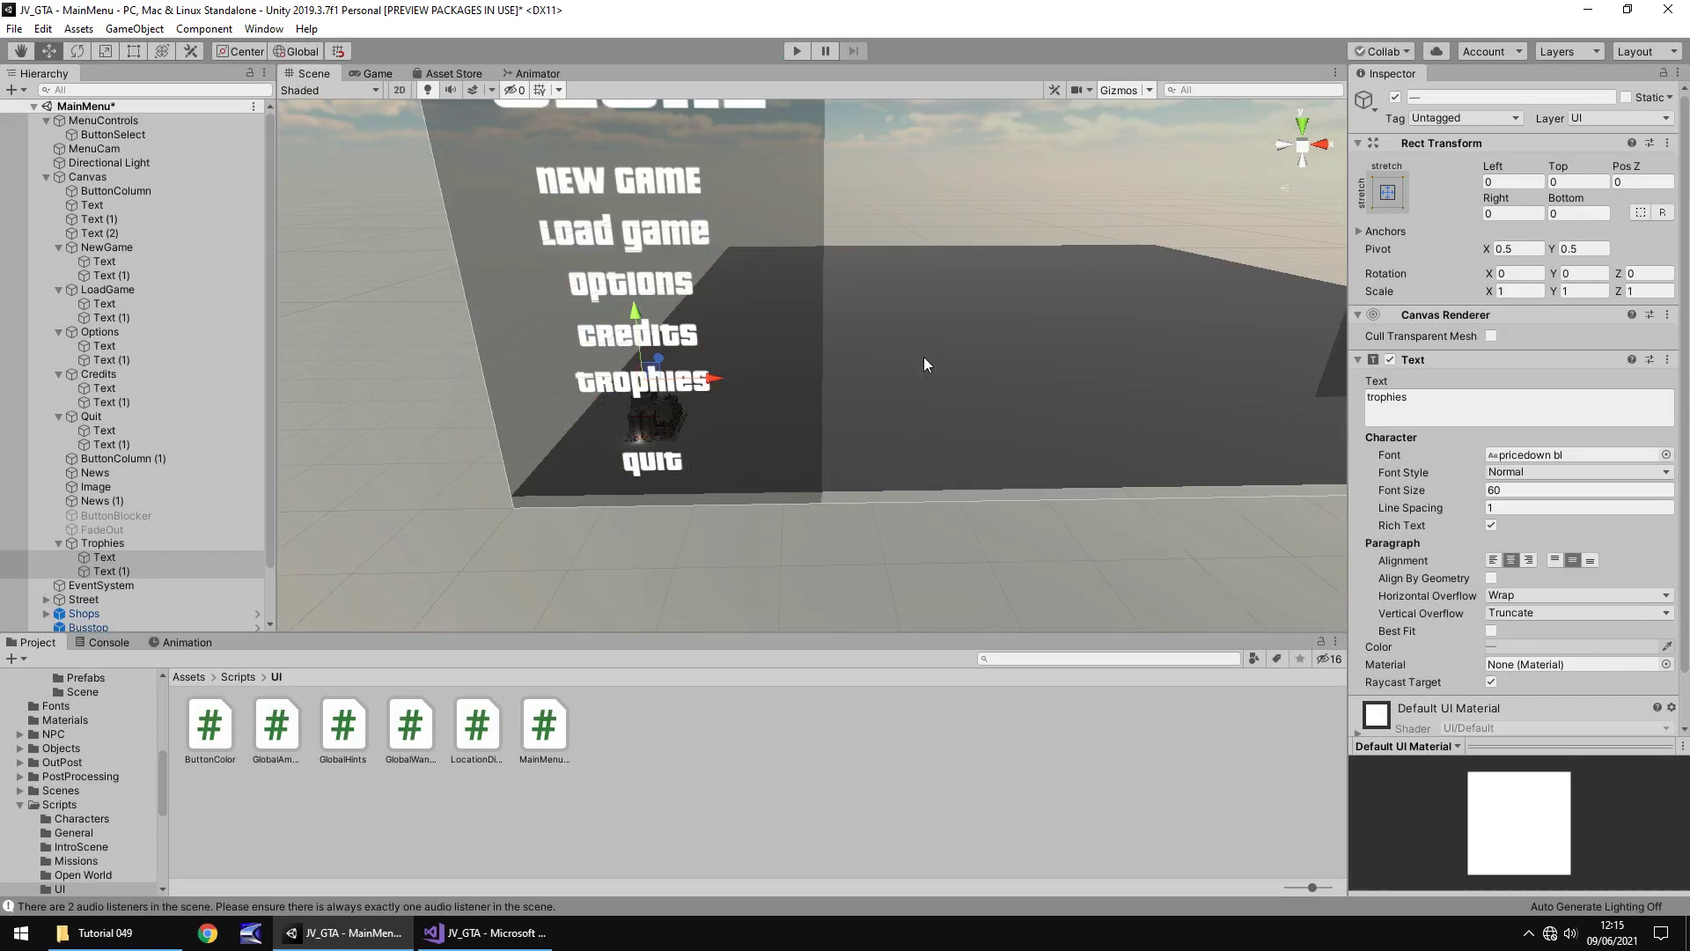
left_click(788, 789)
key("ctrl+s")
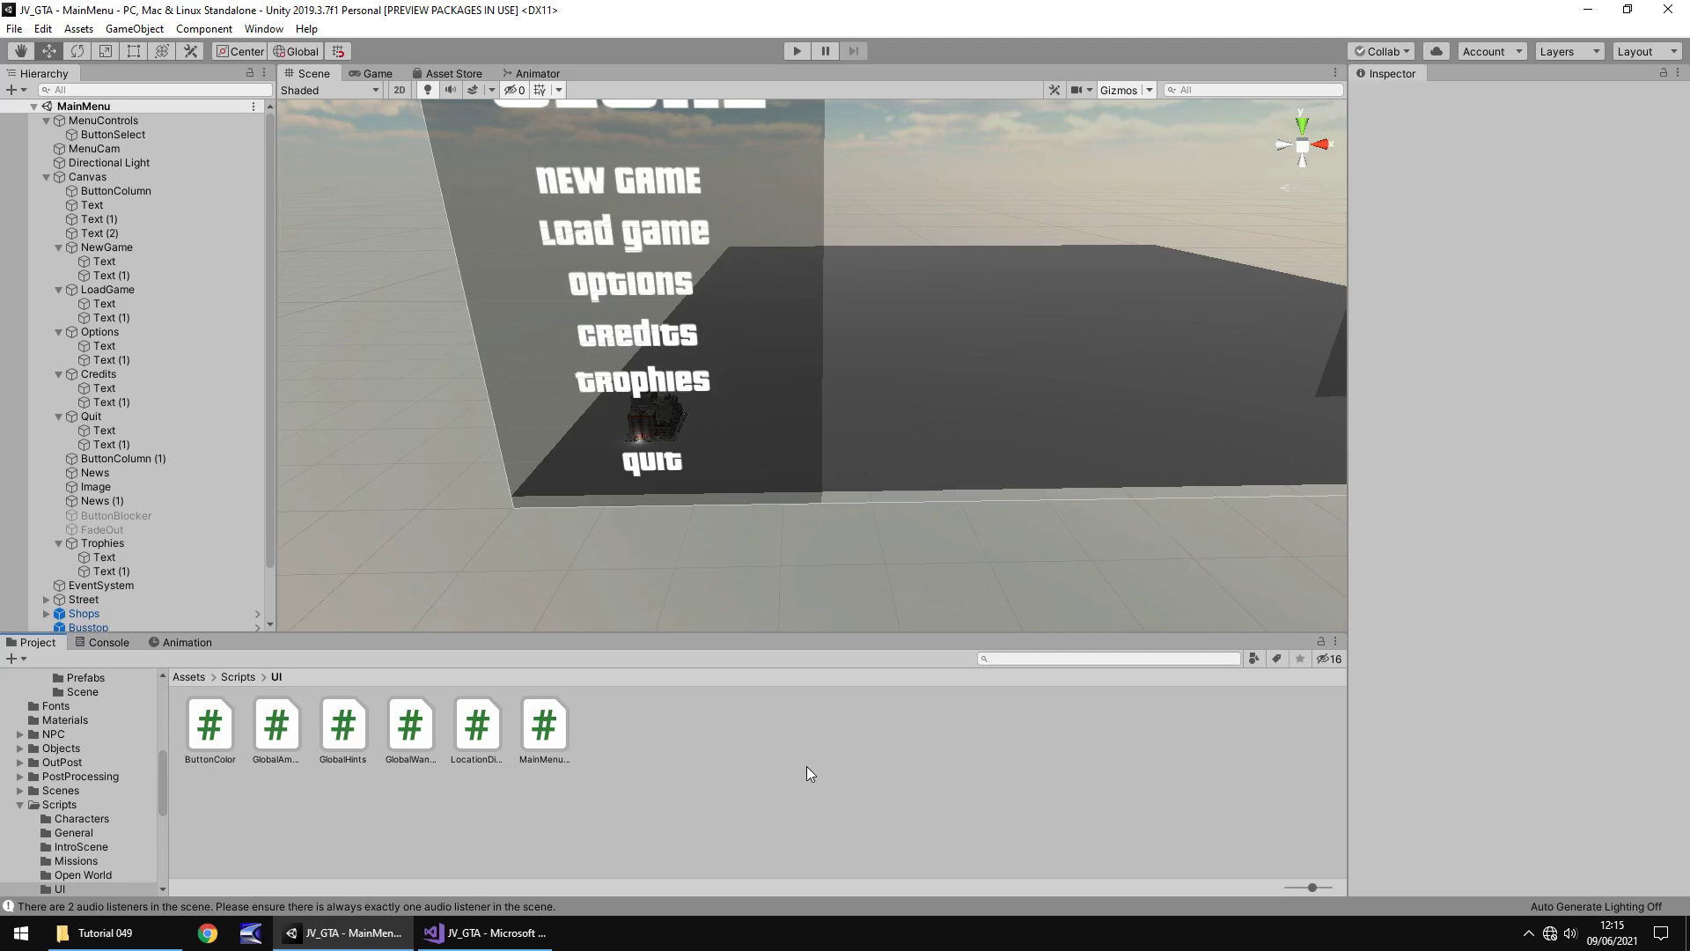
Create a new empty scene and save it as Trophies in Assets/Scenes
left_click(14, 28)
left_click(29, 51)
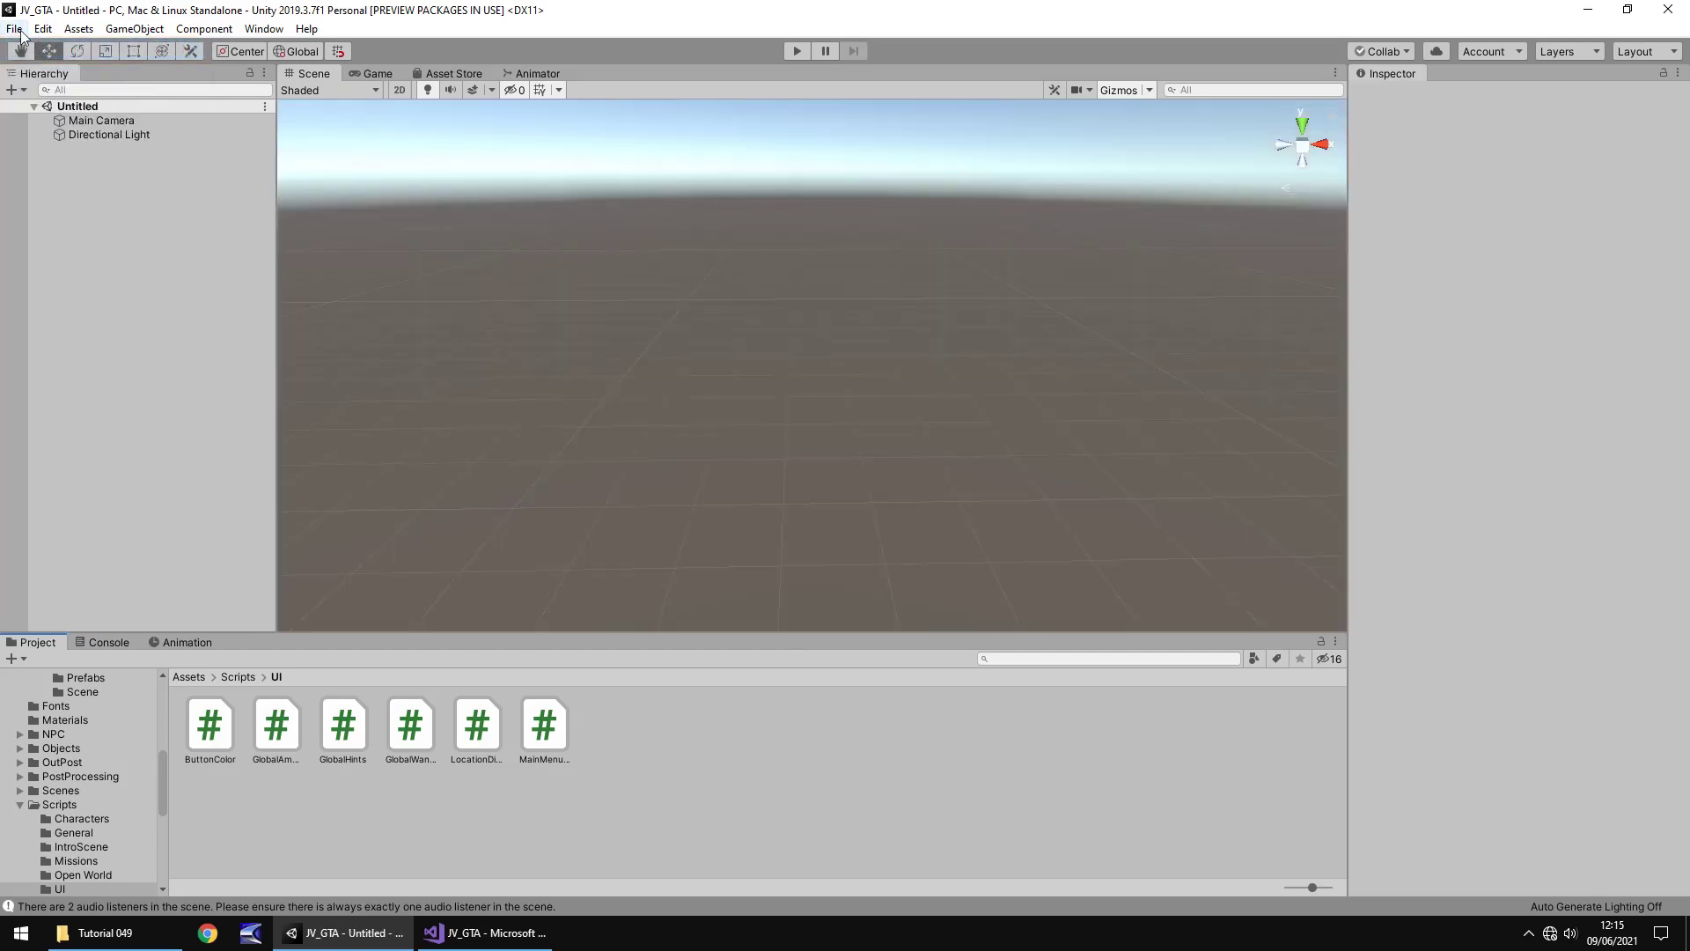
left_click(15, 29)
left_click(50, 113)
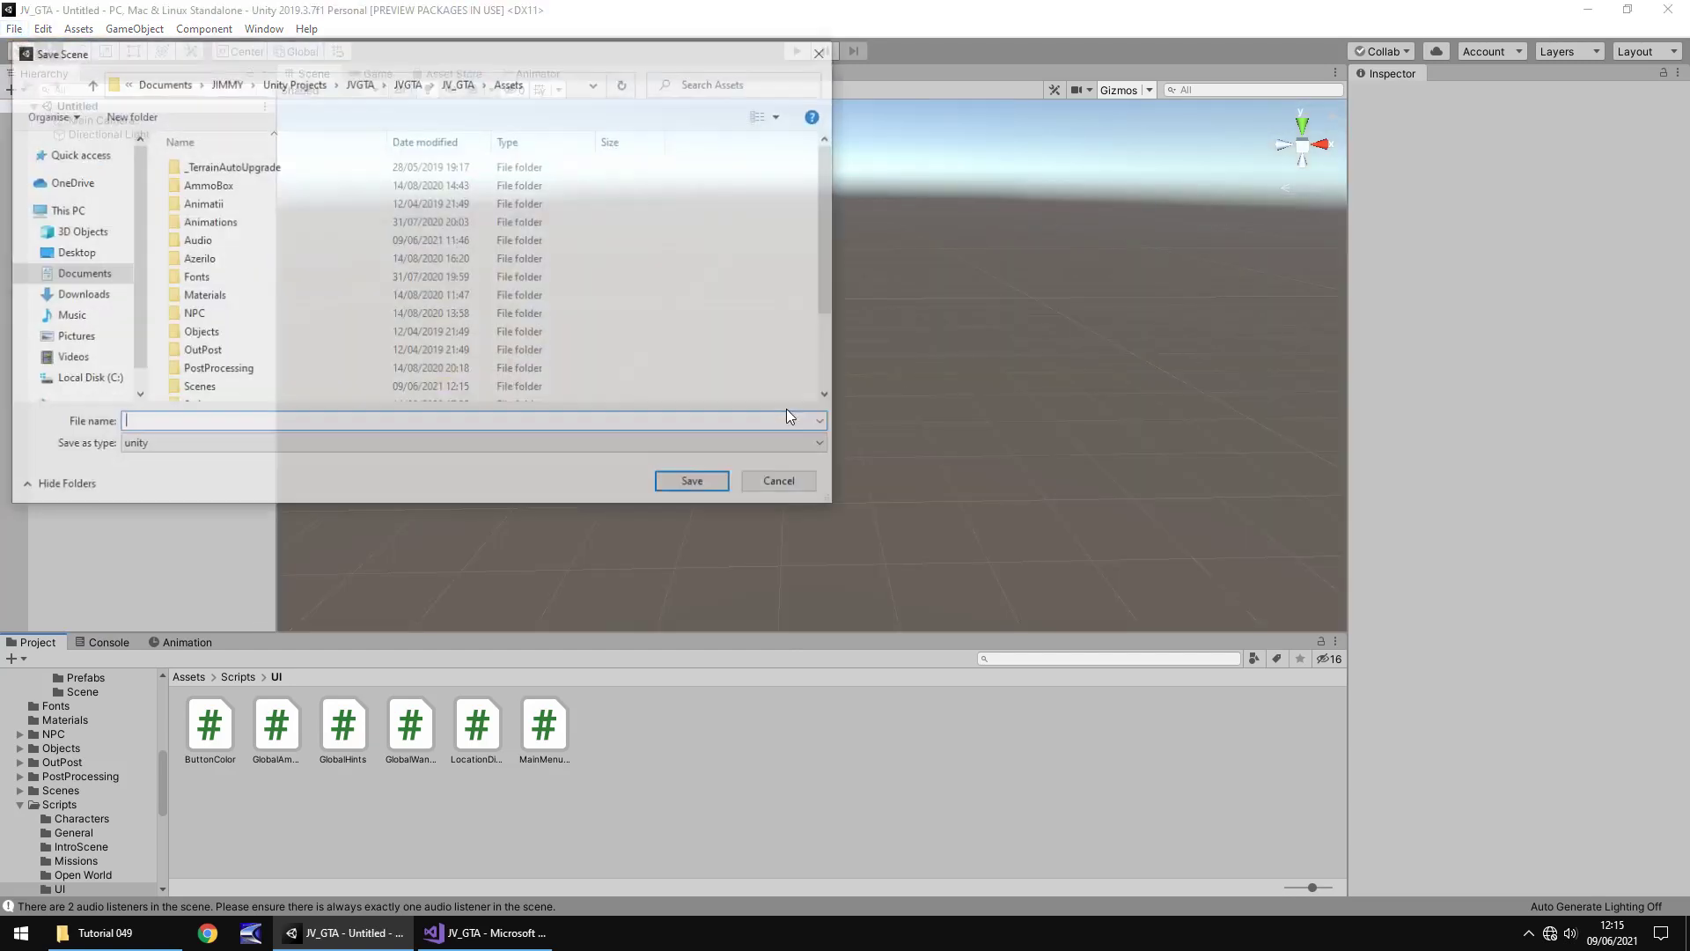
scroll(405, 308, "down", 2)
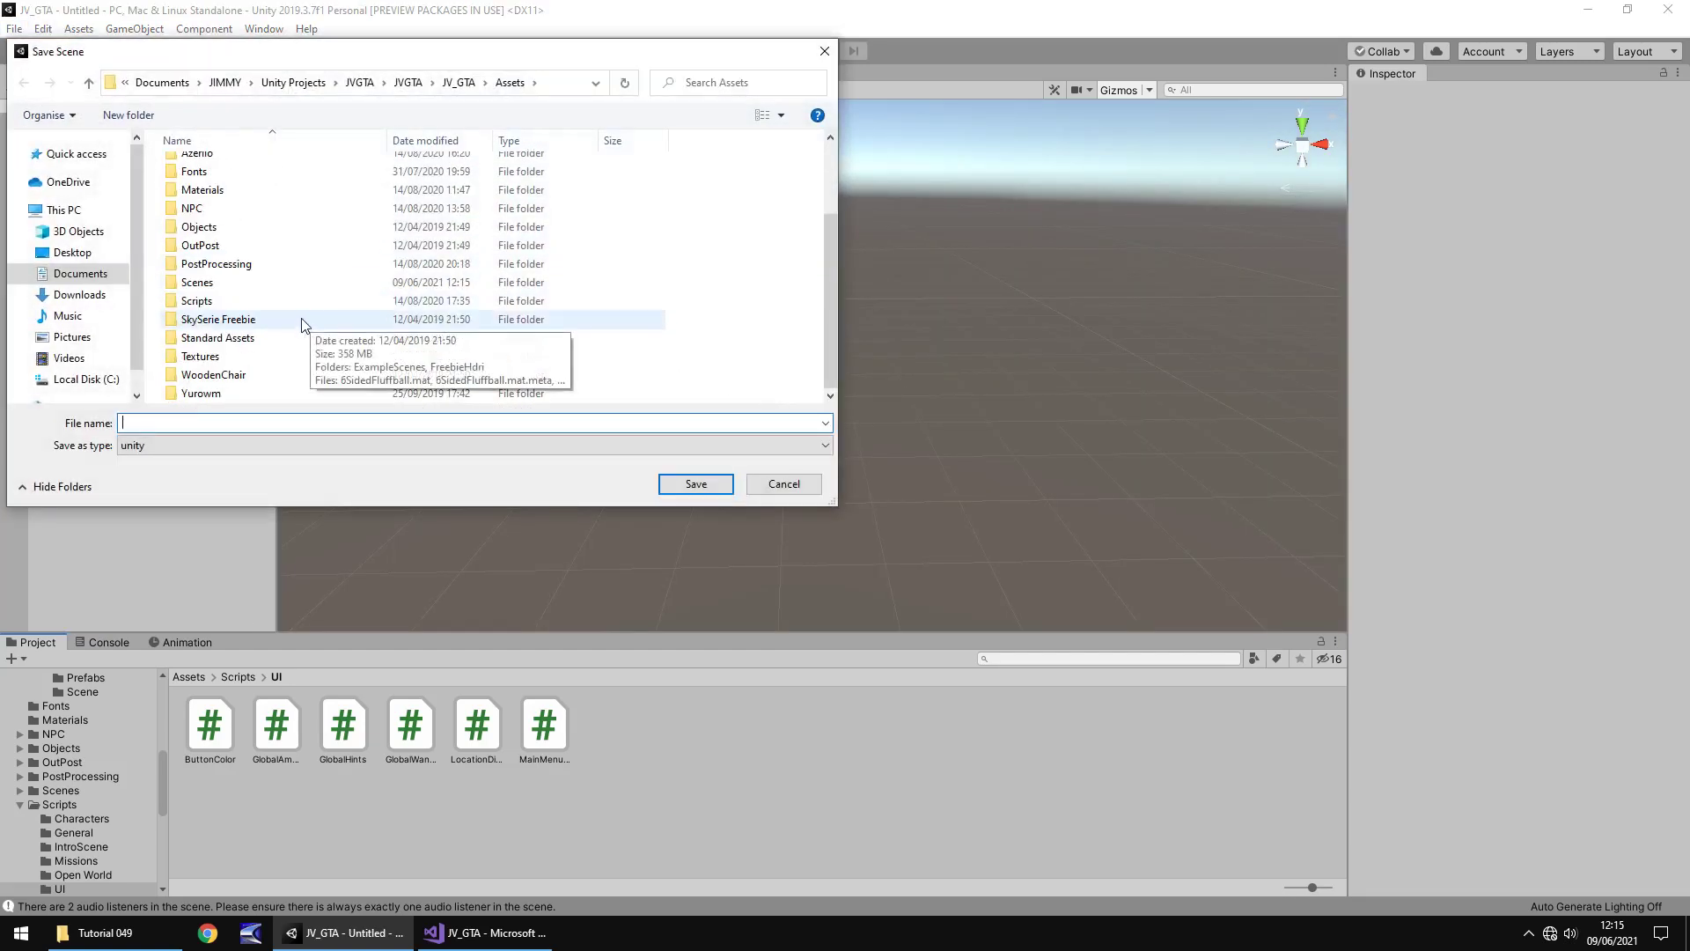
double_click(198, 282)
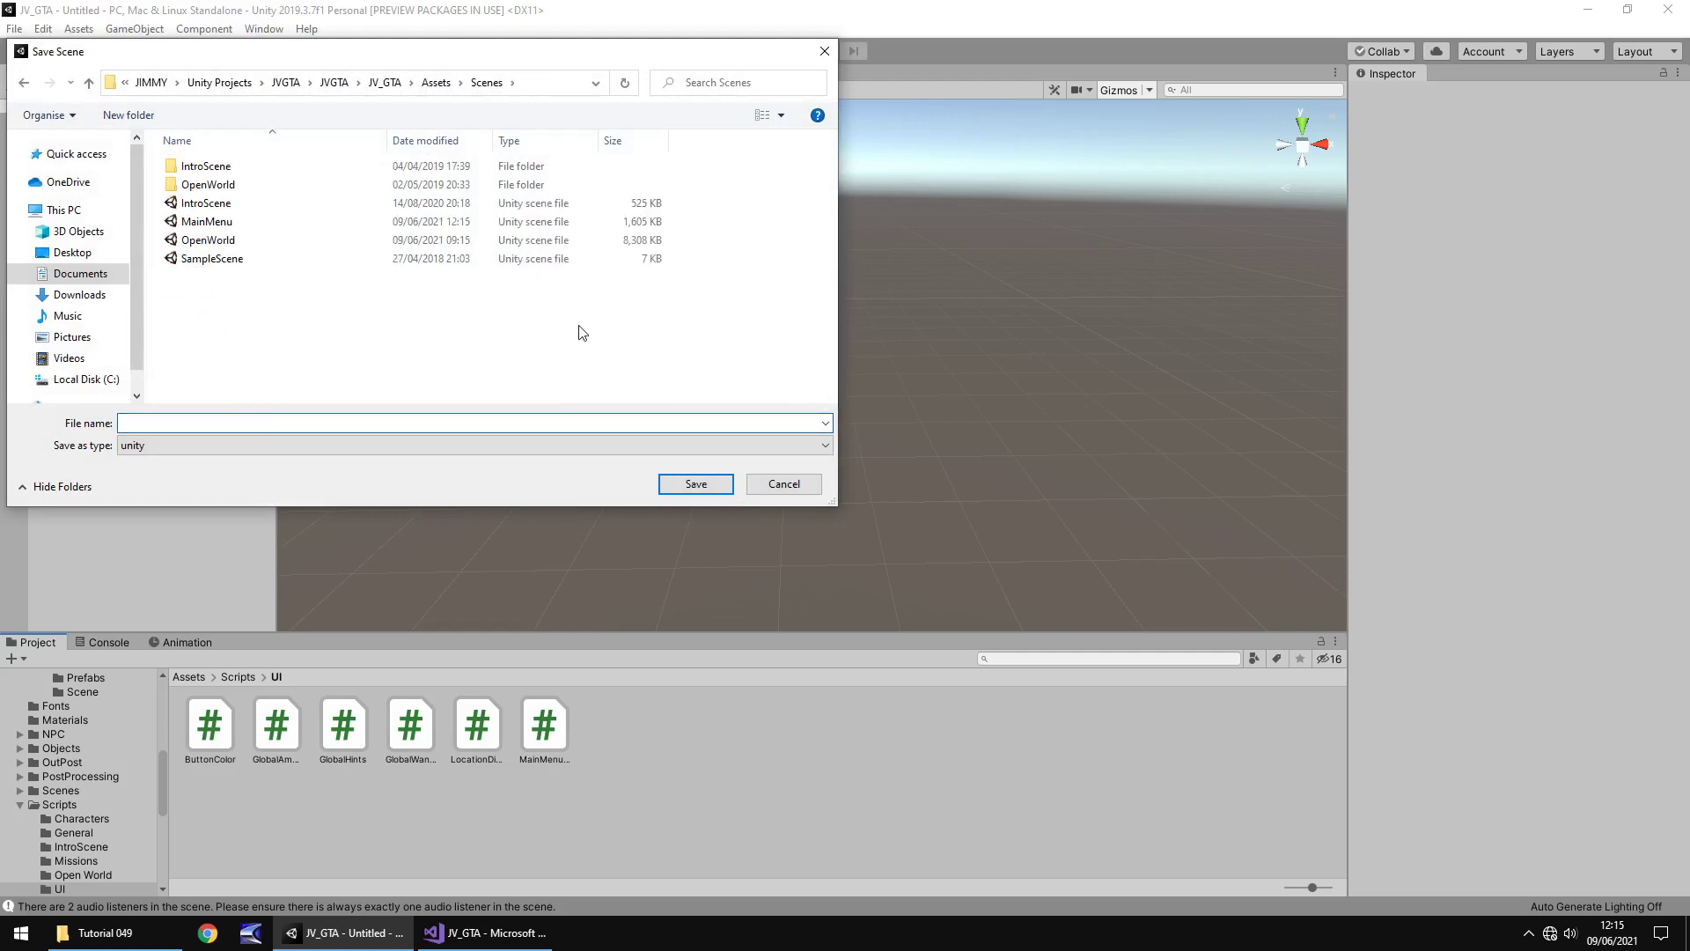
type("Trophies")
key("Return")
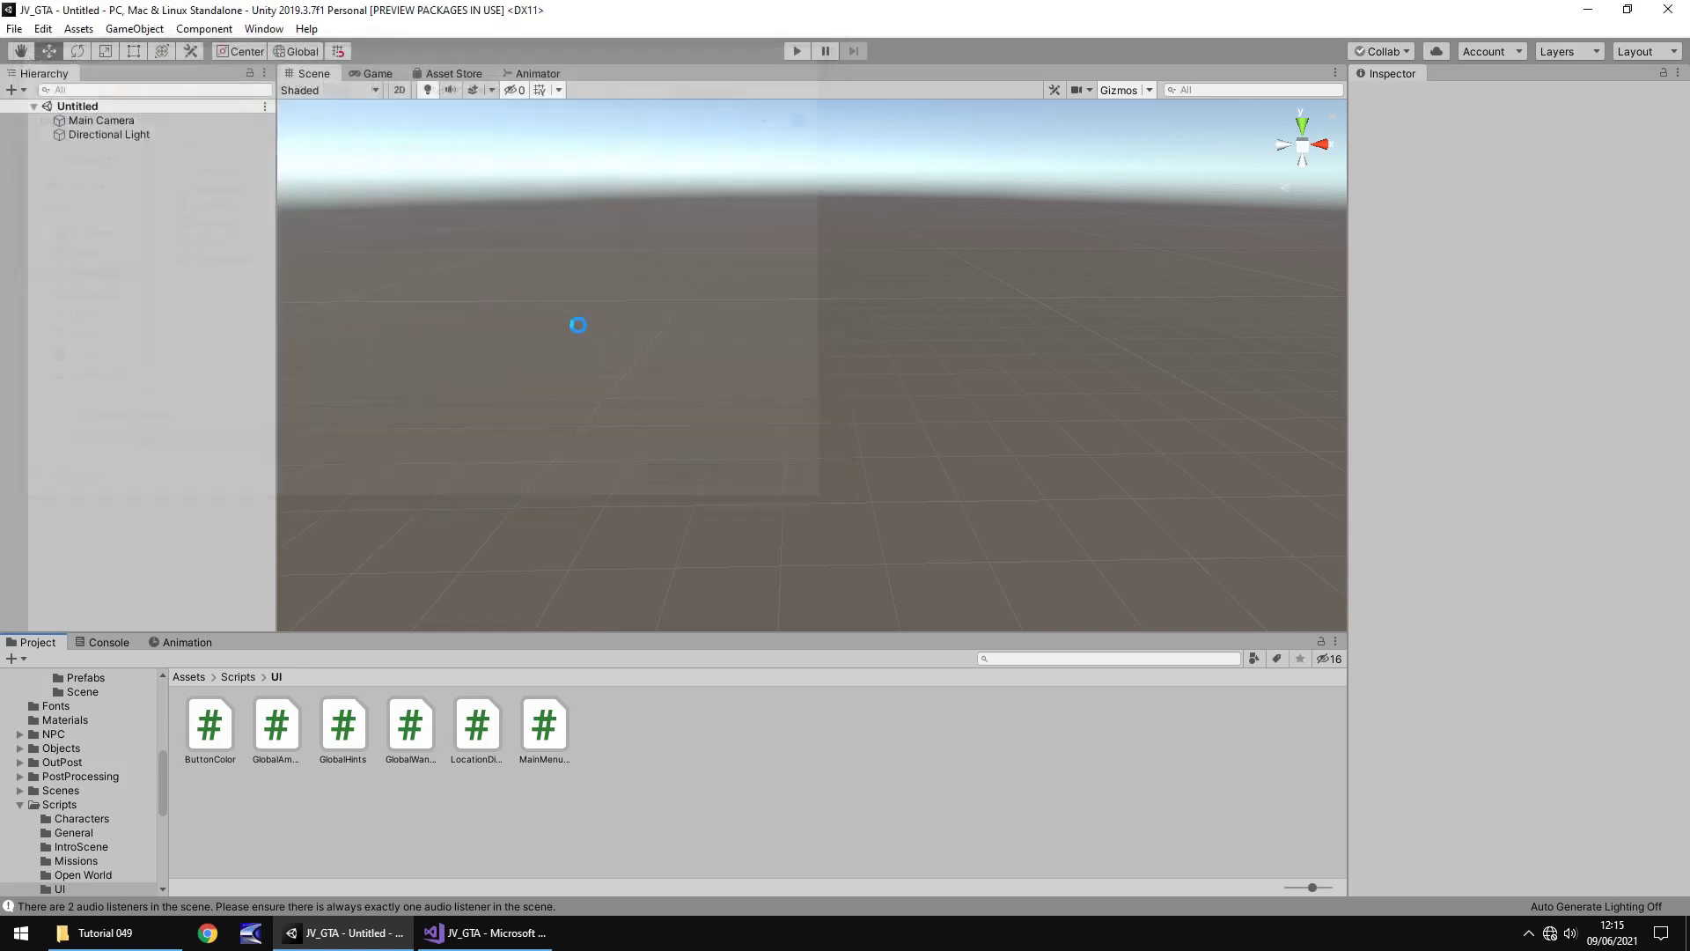
Add the open Trophies scene to the Build Settings scene list
left_click(14, 28)
left_click(98, 204)
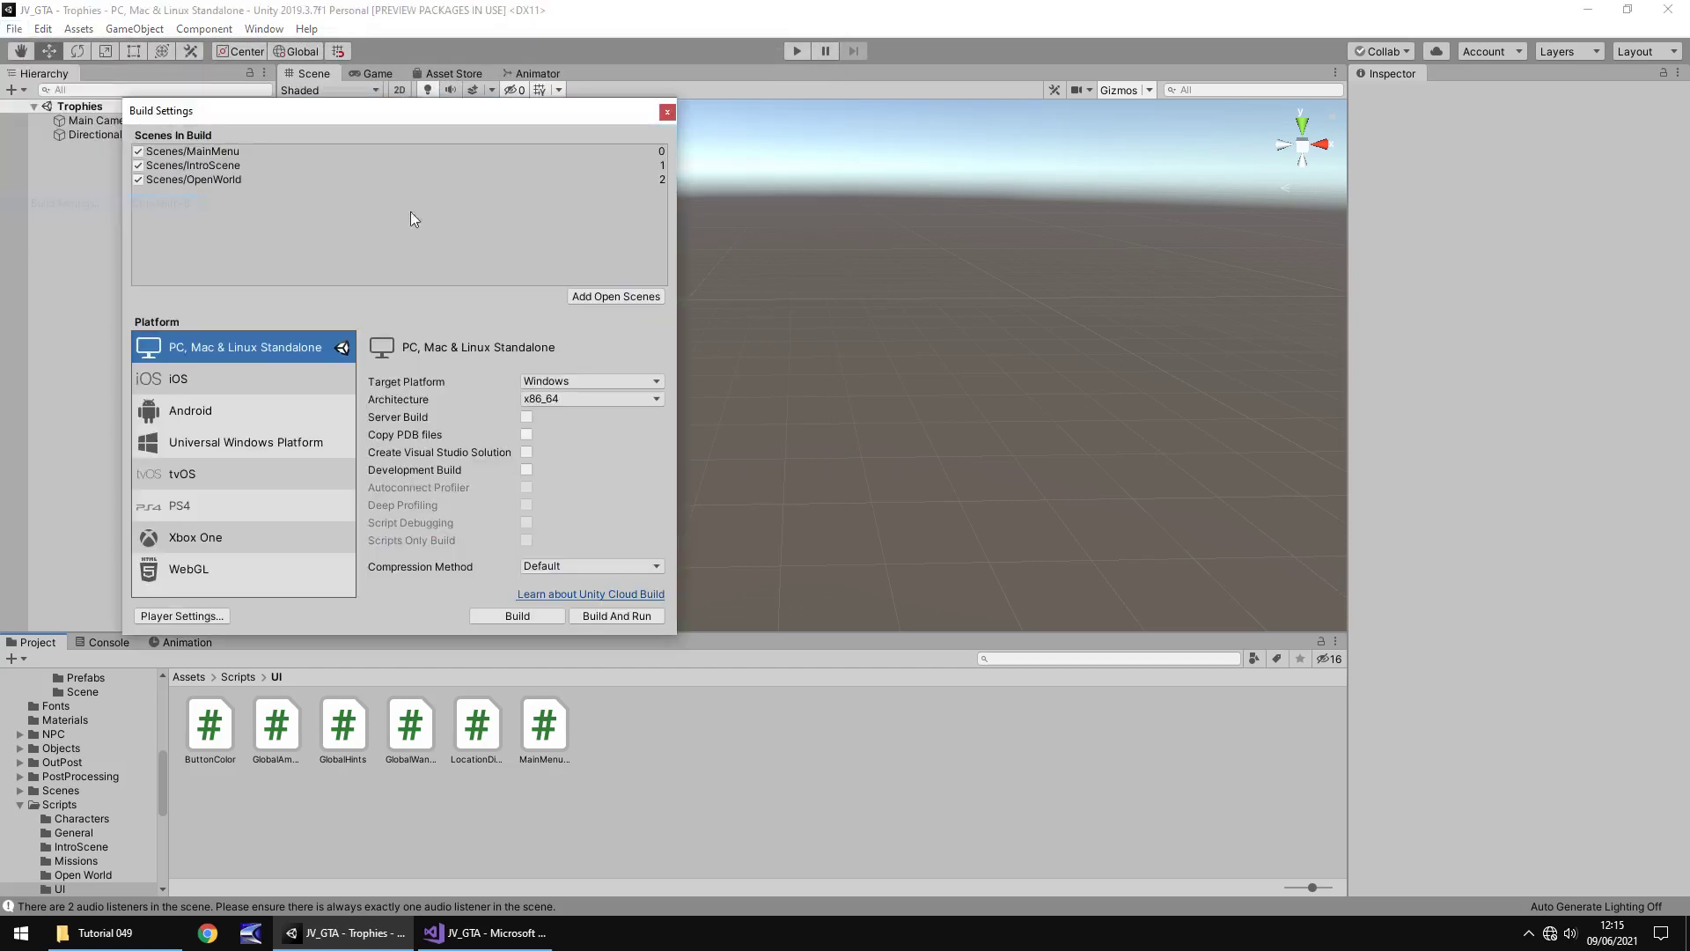
left_click(607, 298)
left_click(668, 112)
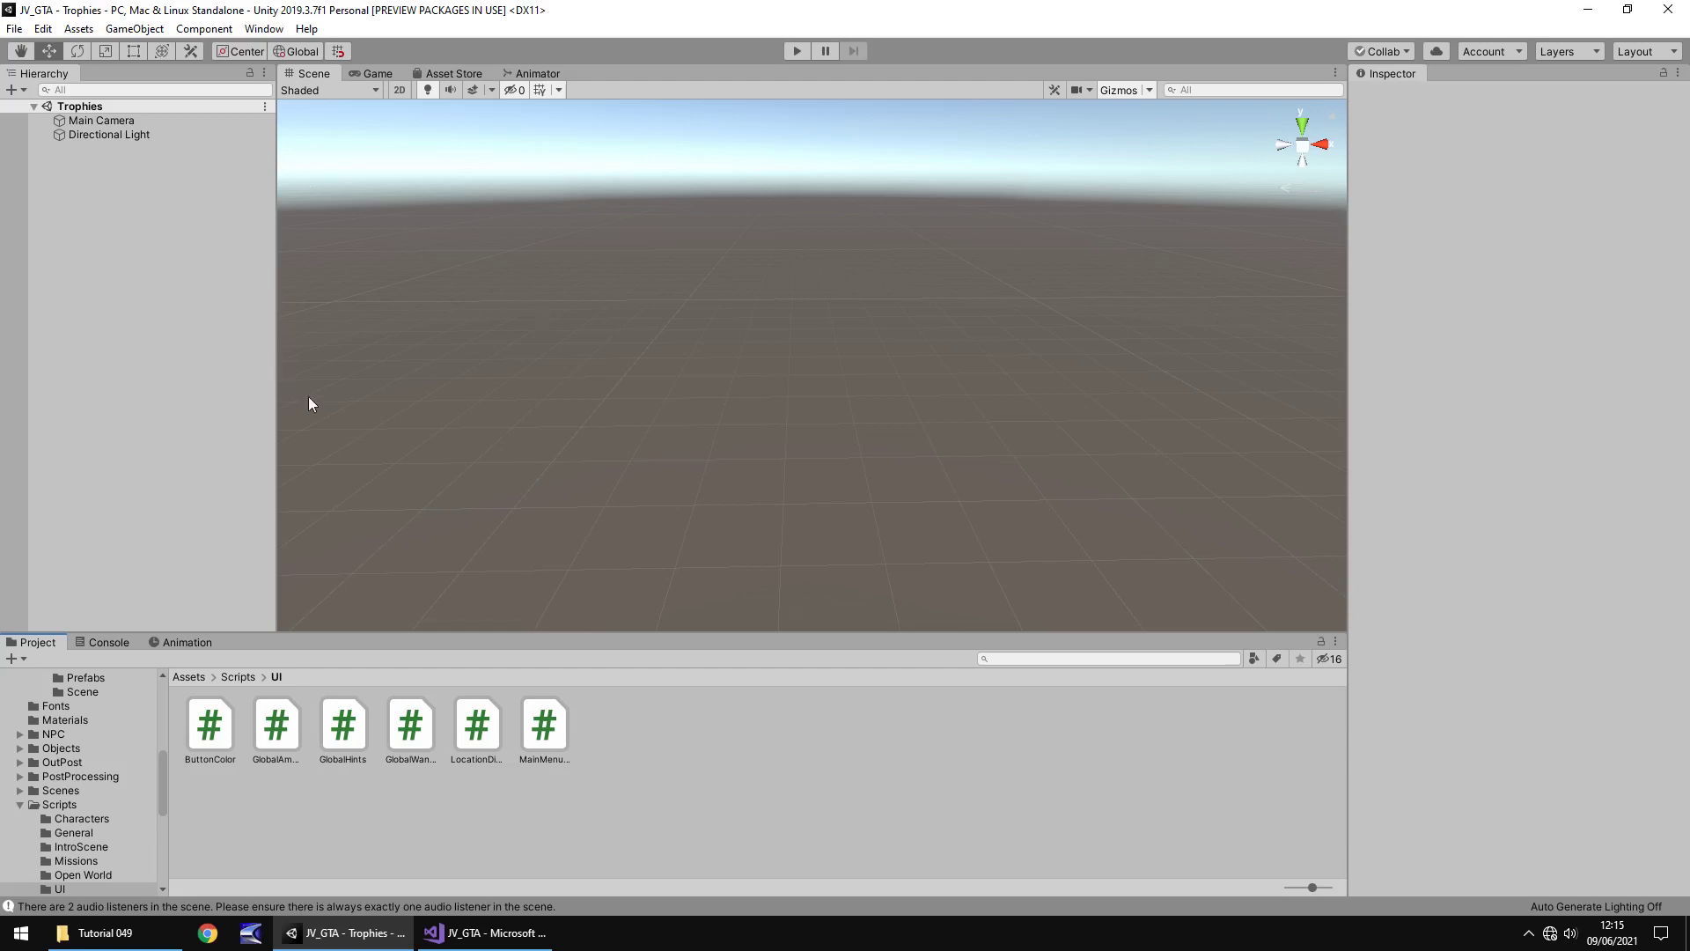
Create a UI Raw Image, which adds a new Canvas to the Trophies scene
left_click(130, 29)
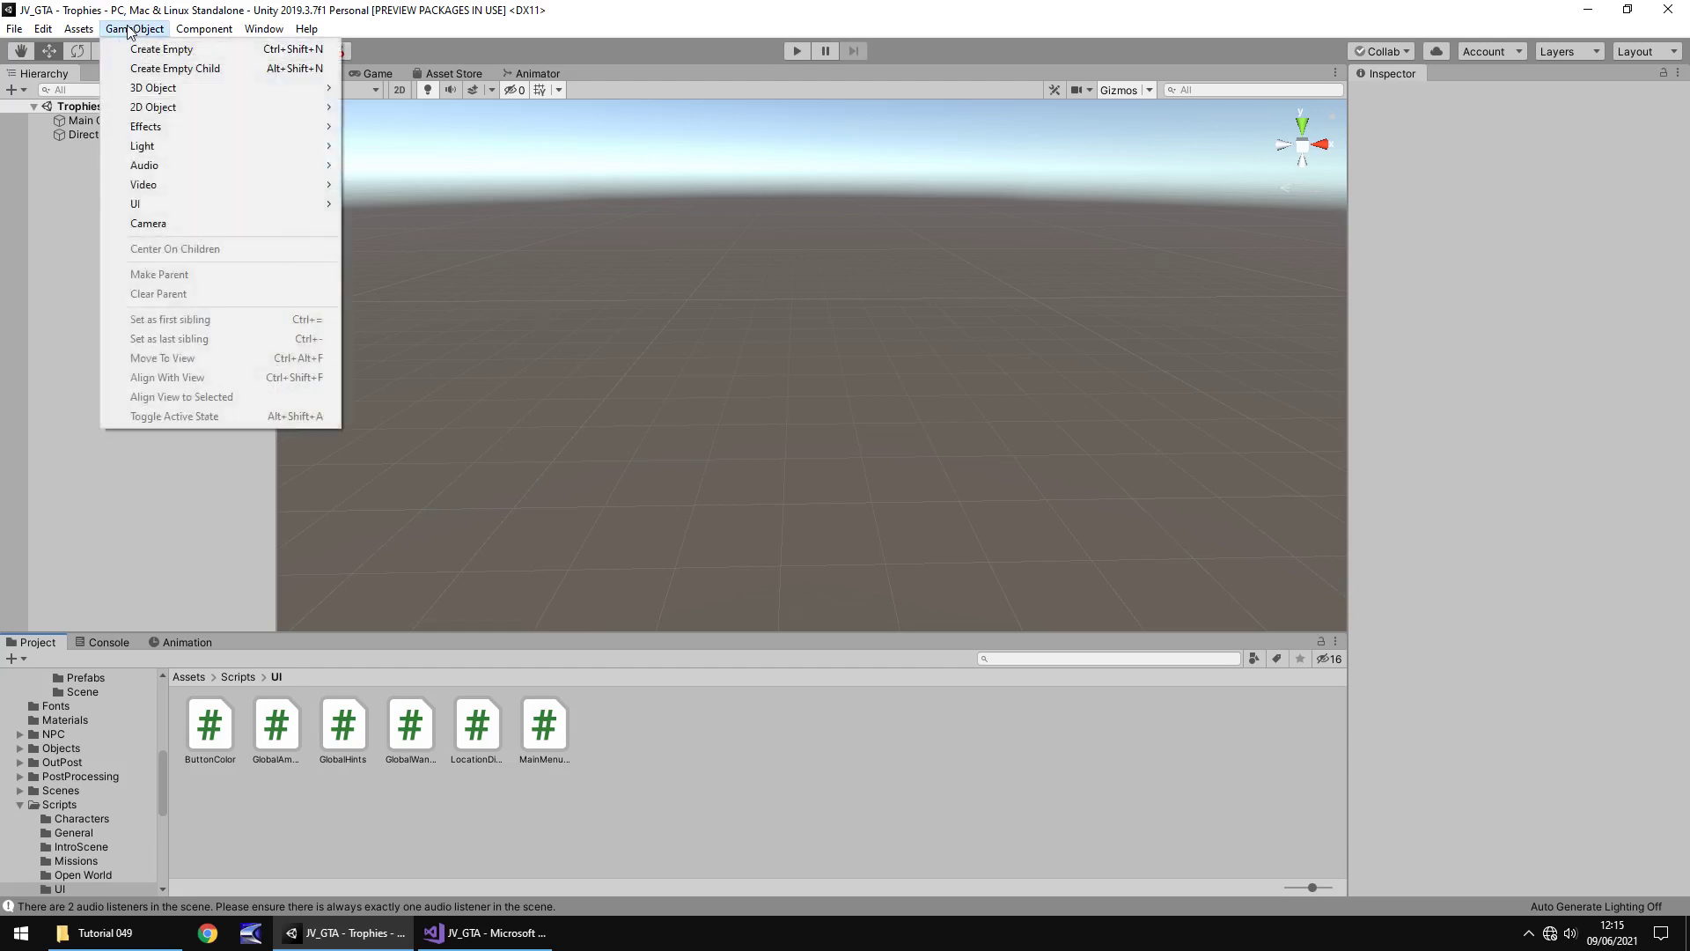
mouse_move(165, 202)
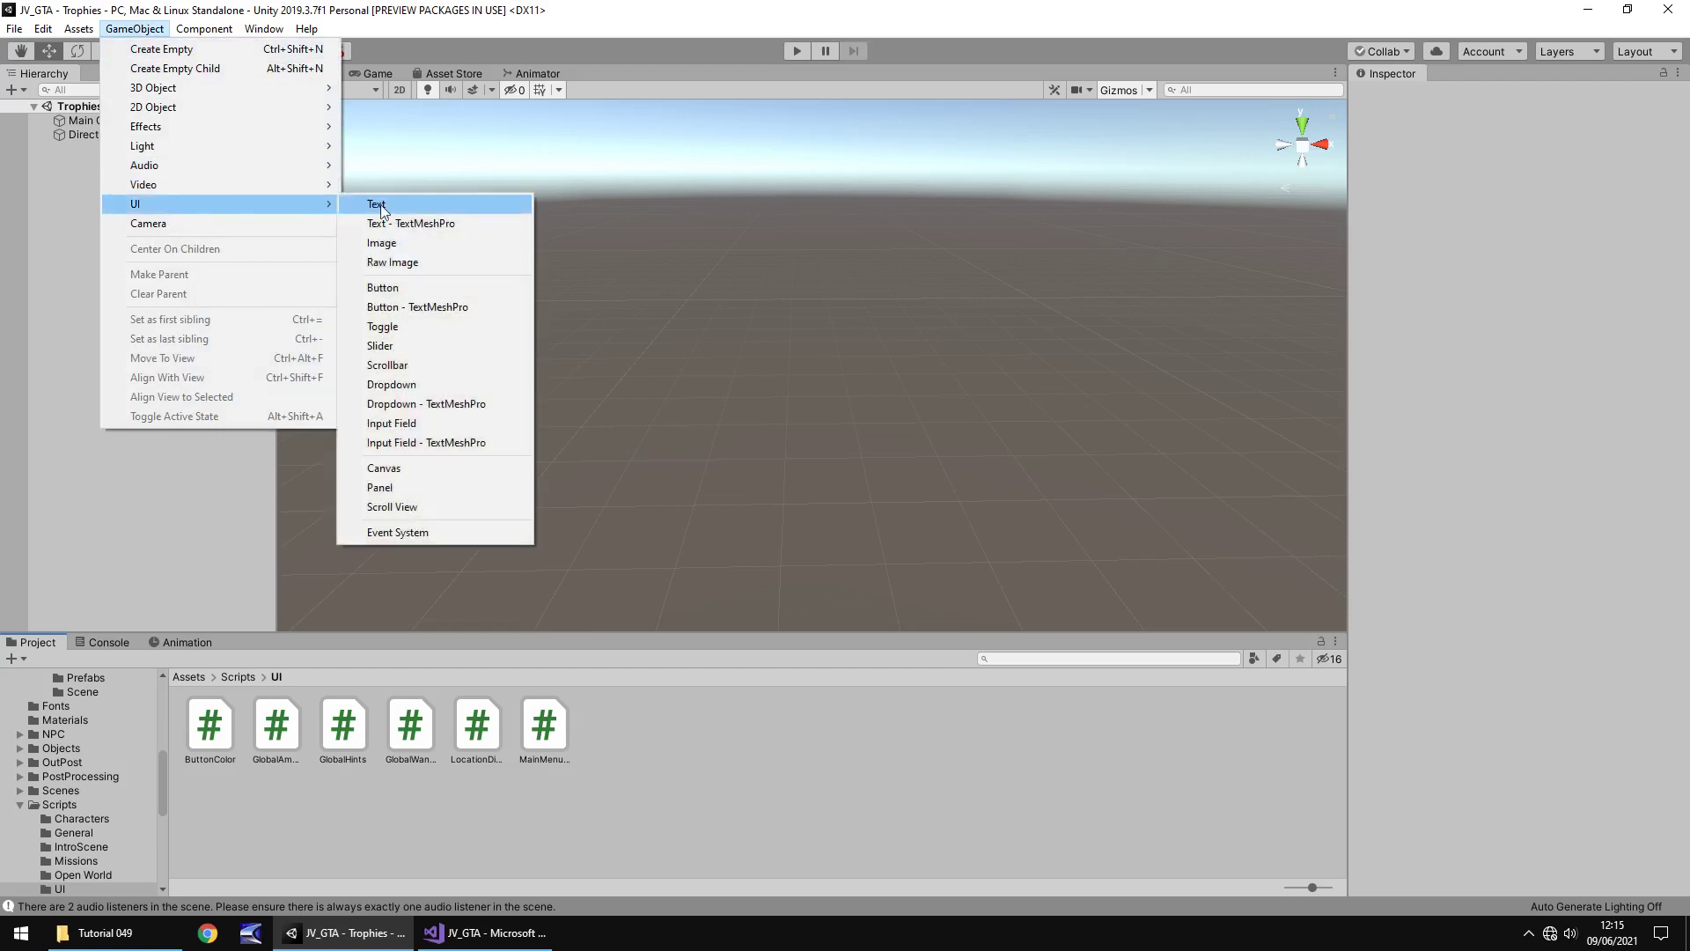
left_click(412, 261)
Set the Canvas Scaler to Scale With Screen Size with a 1920×1080 reference resolution
left_click(88, 148)
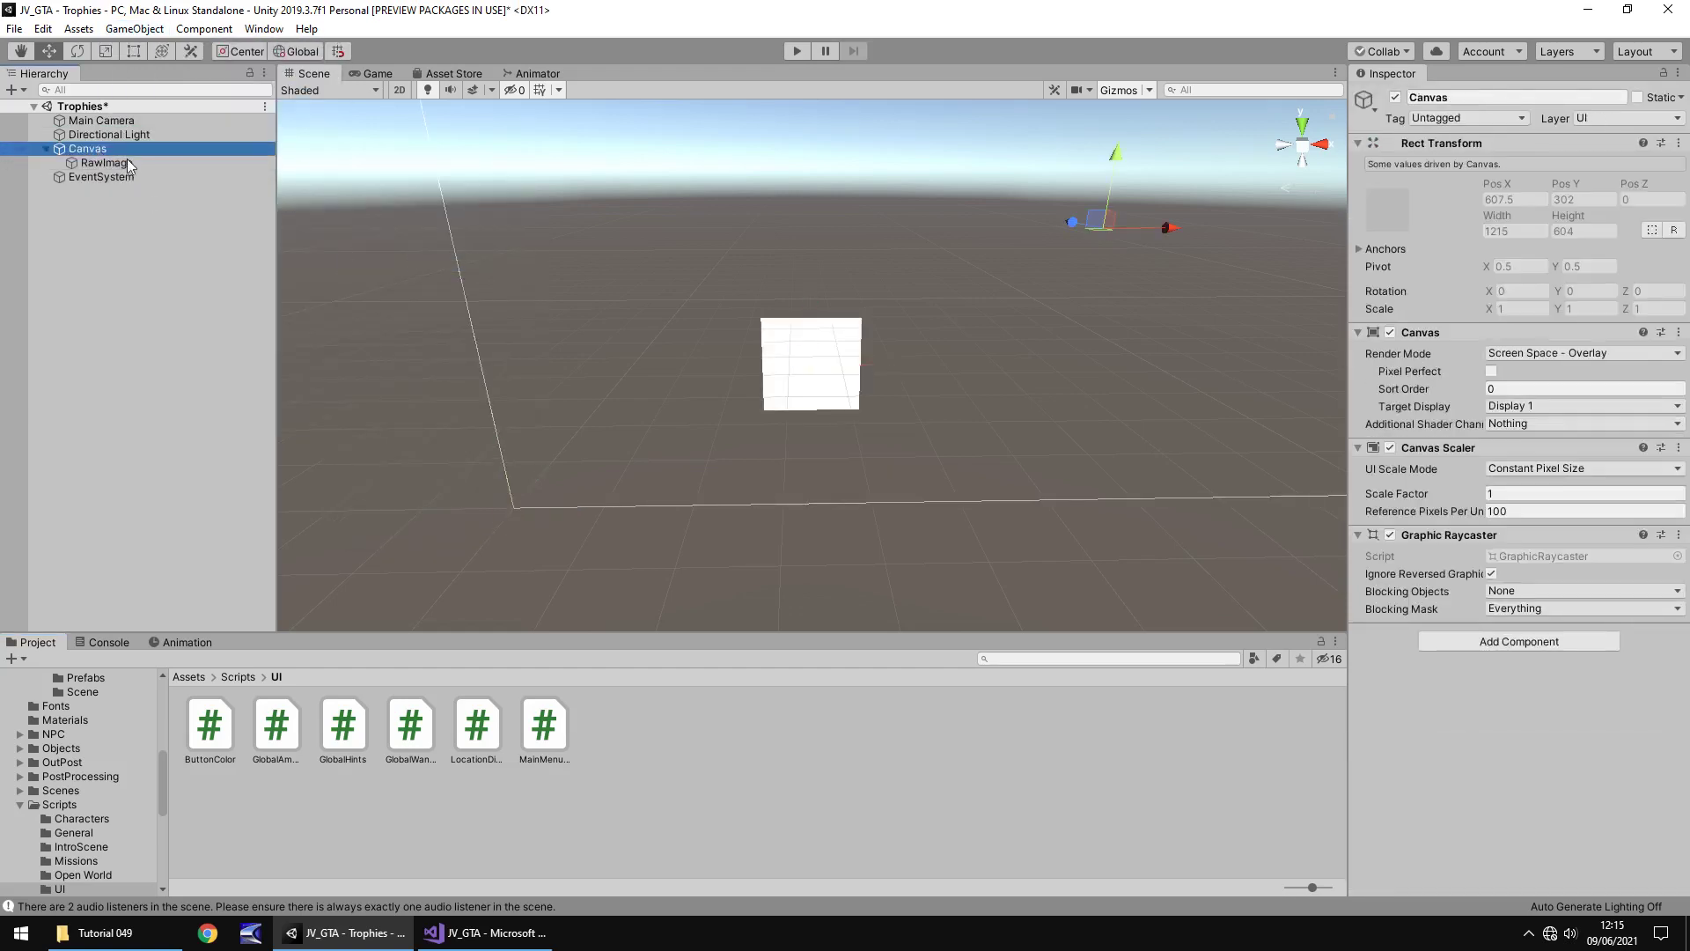
left_click(1547, 469)
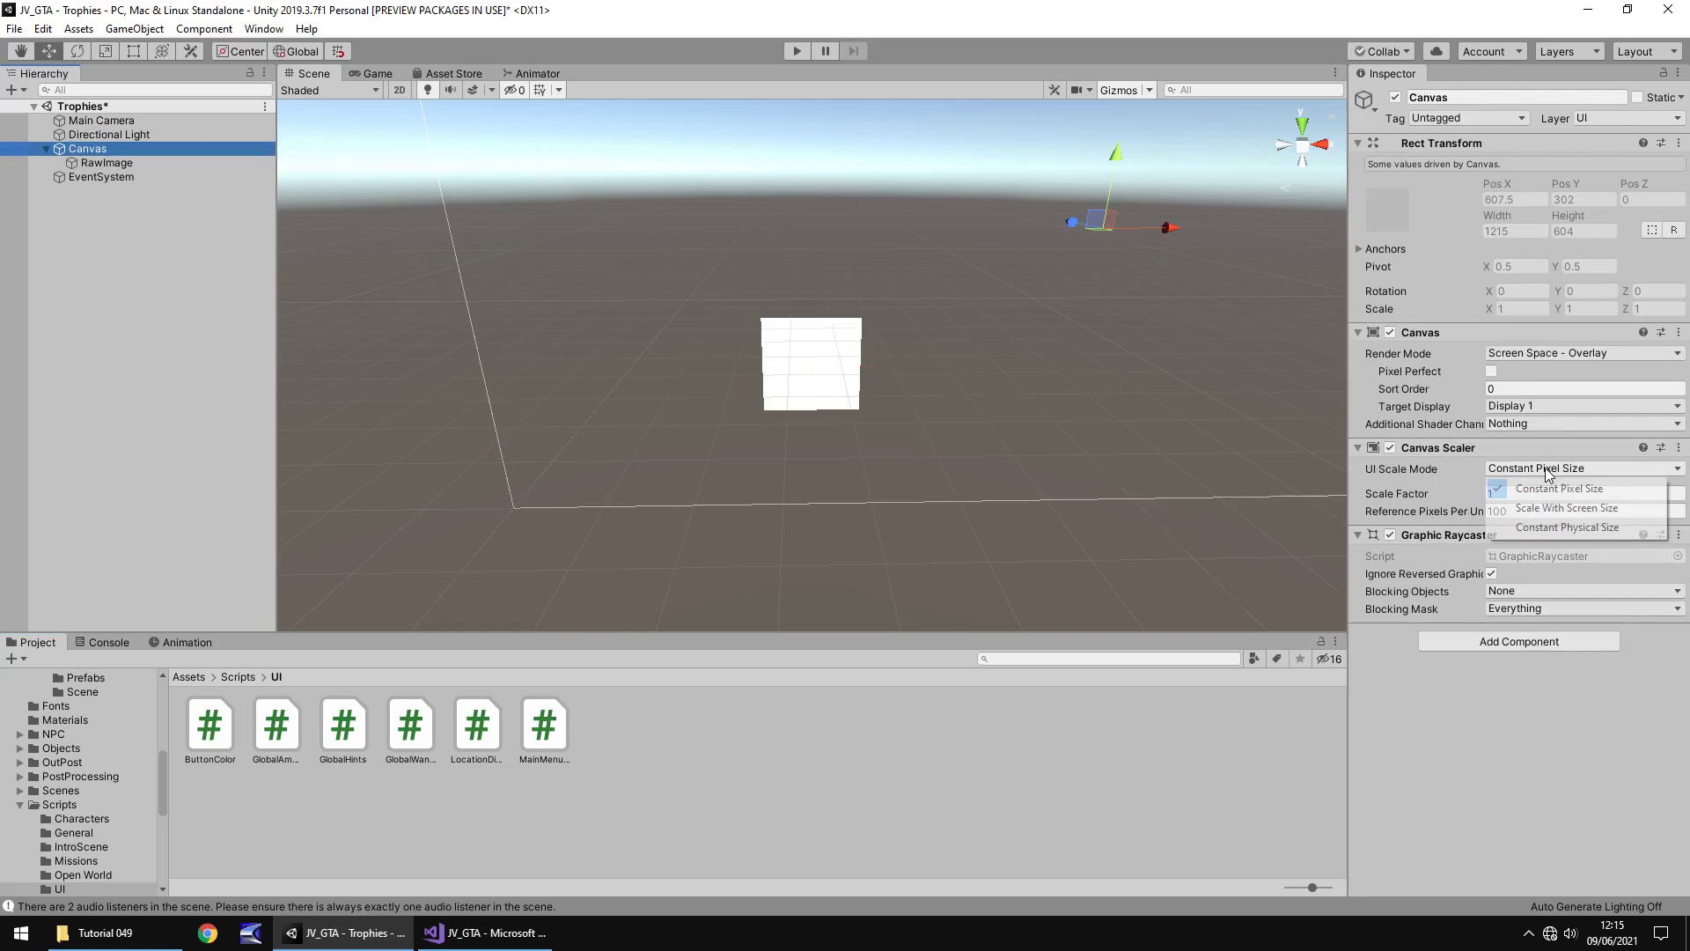
left_click(1567, 507)
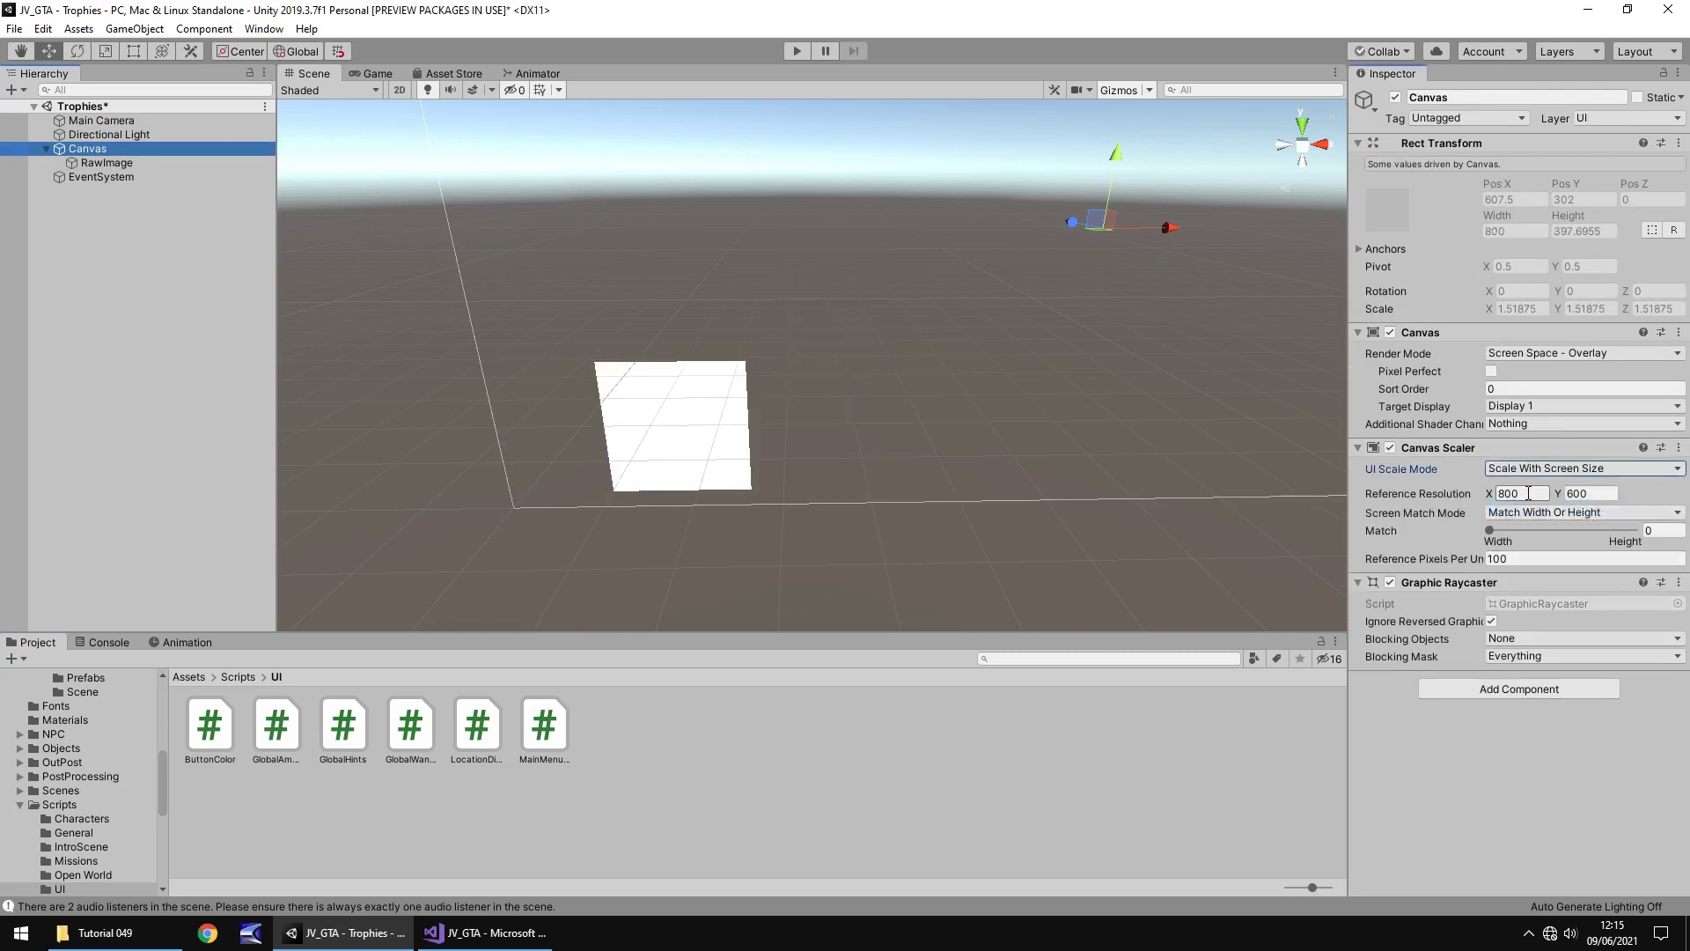
key("Tab")
type("1920")
key("Tab")
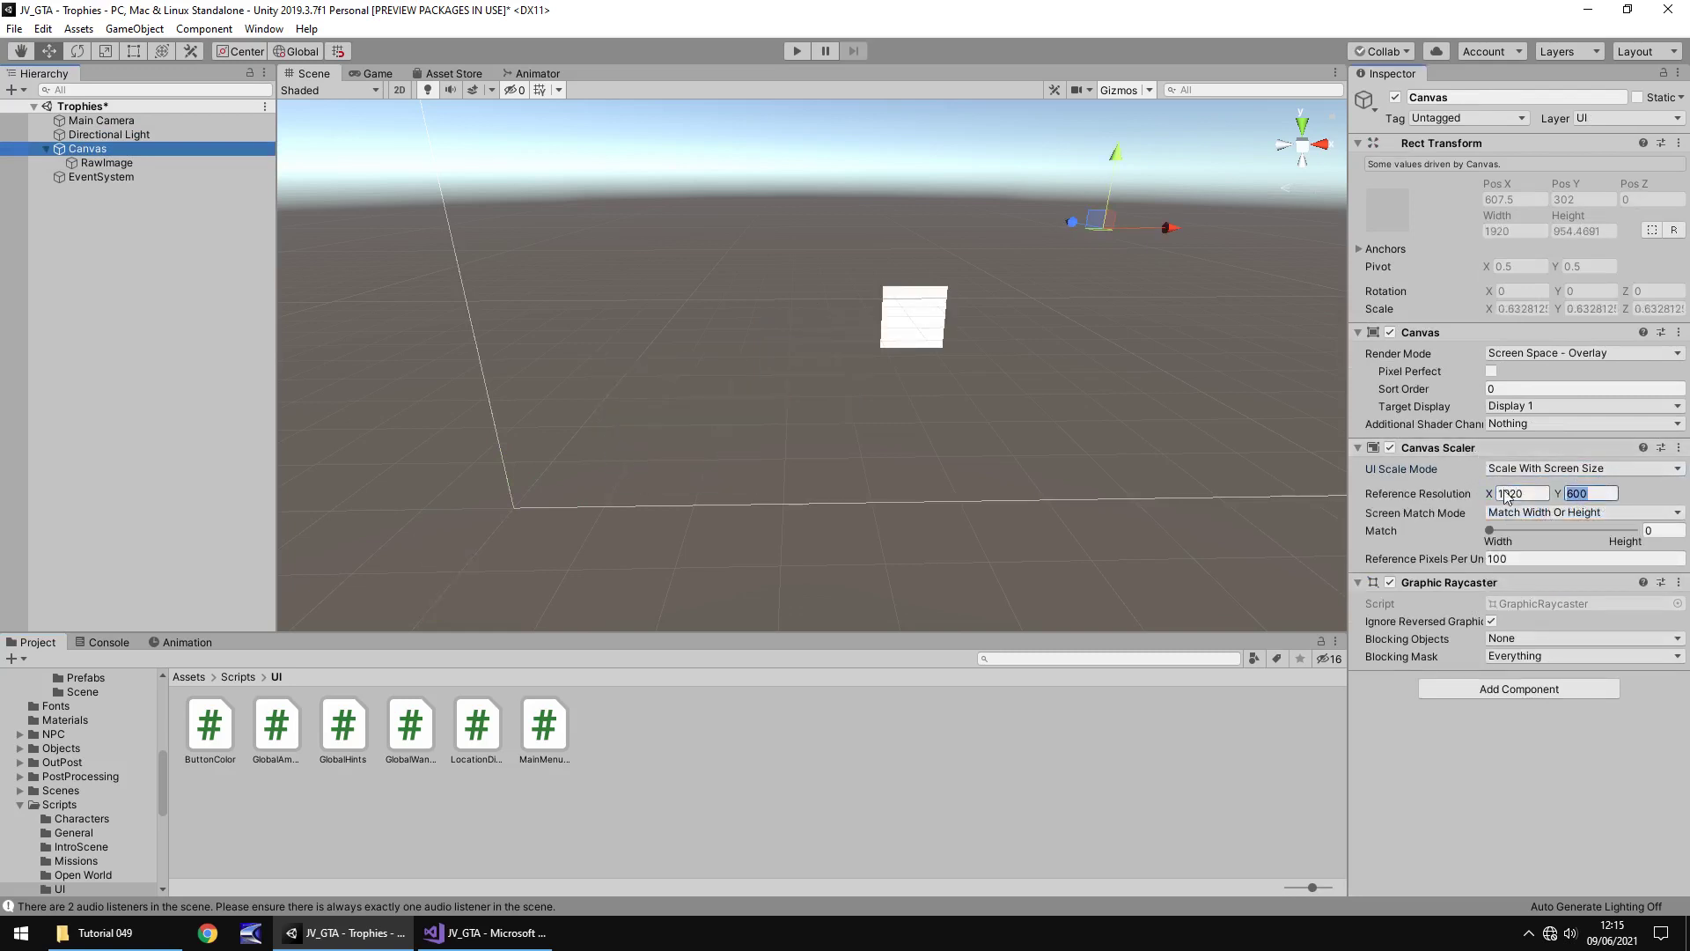
type("1080")
key("Tab")
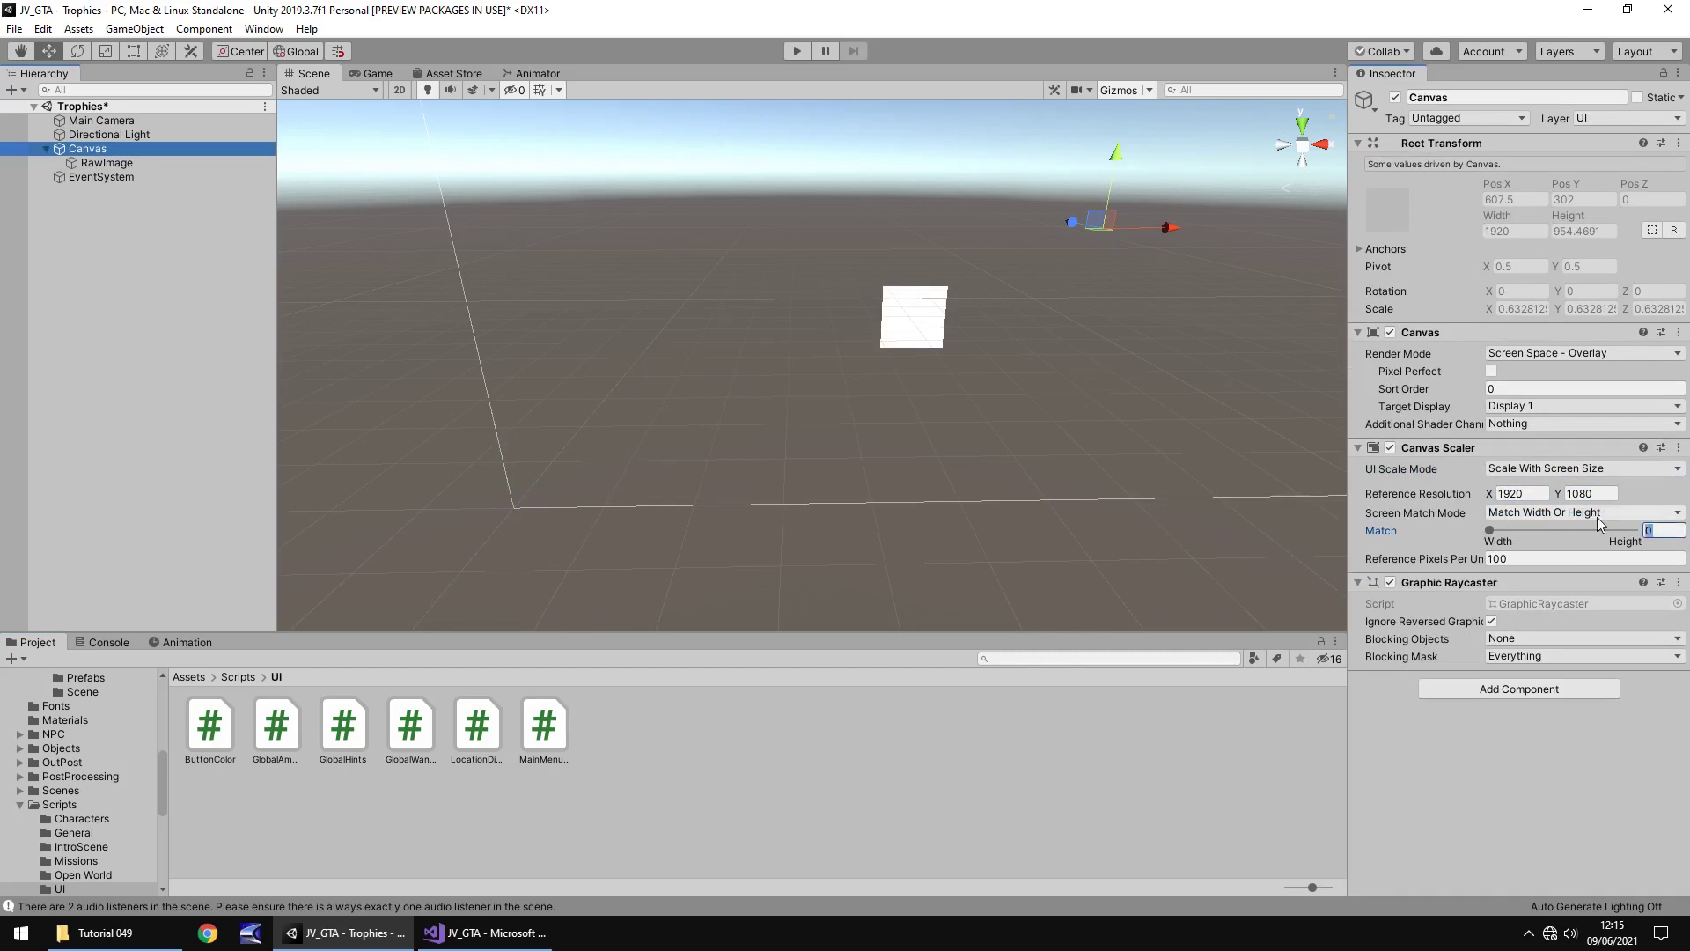
Set the canvas Match to 0.5 and give the RawImage stretch-stretch anchors
type(".5")
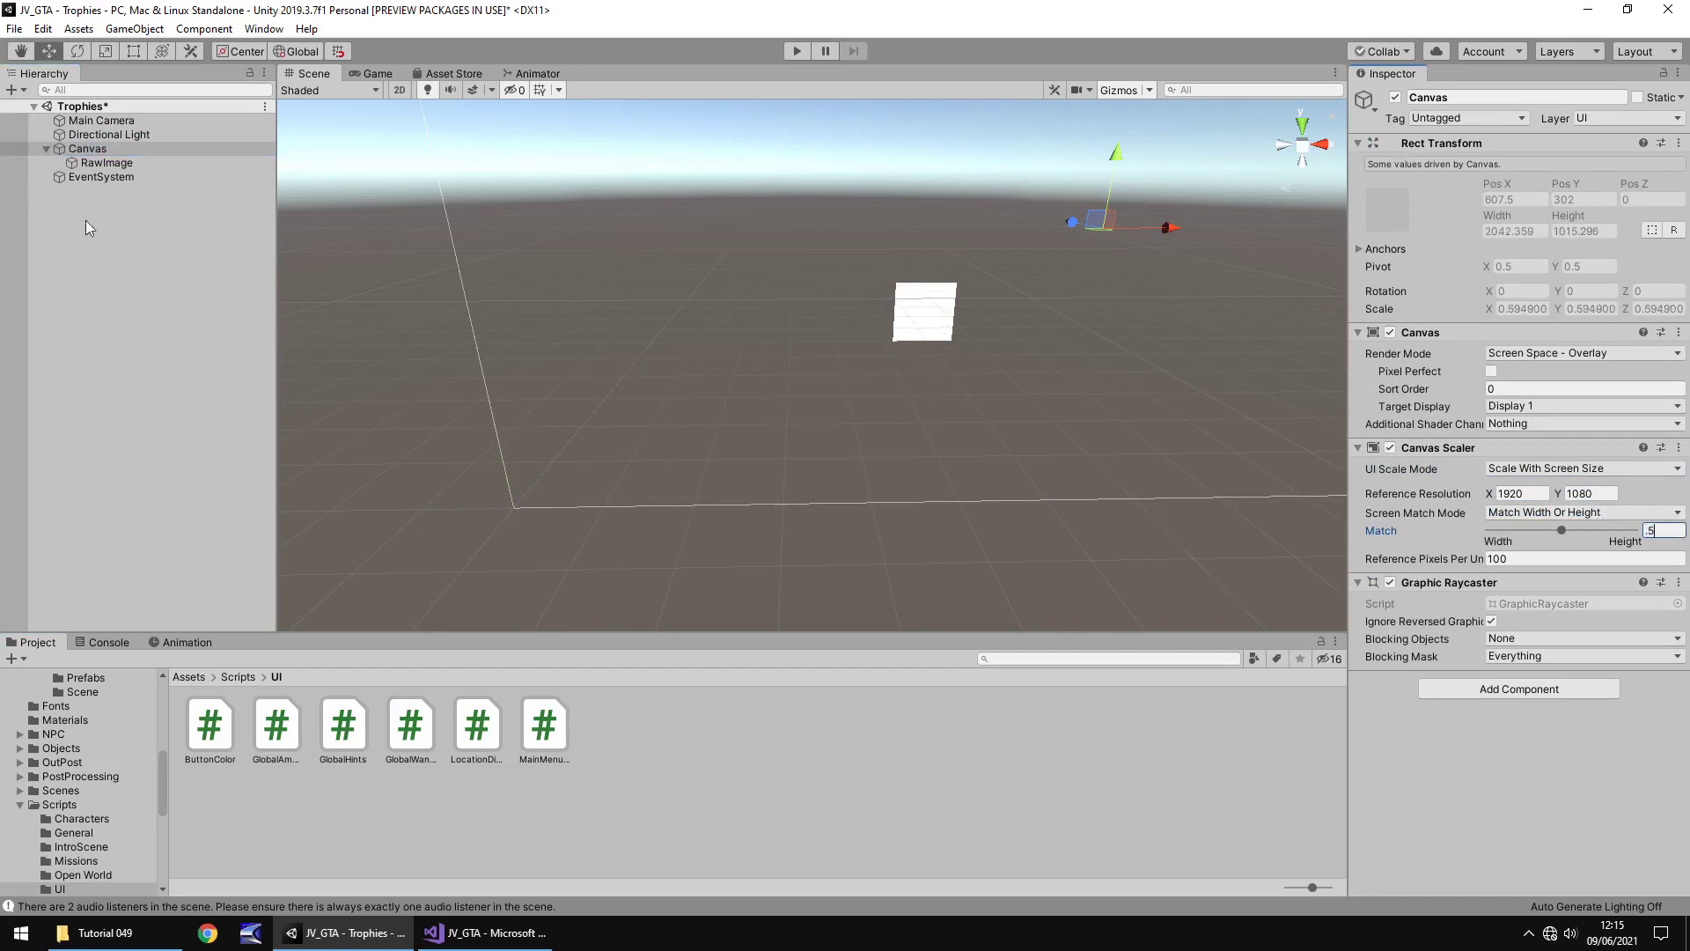
left_click(106, 162)
left_click(1505, 181)
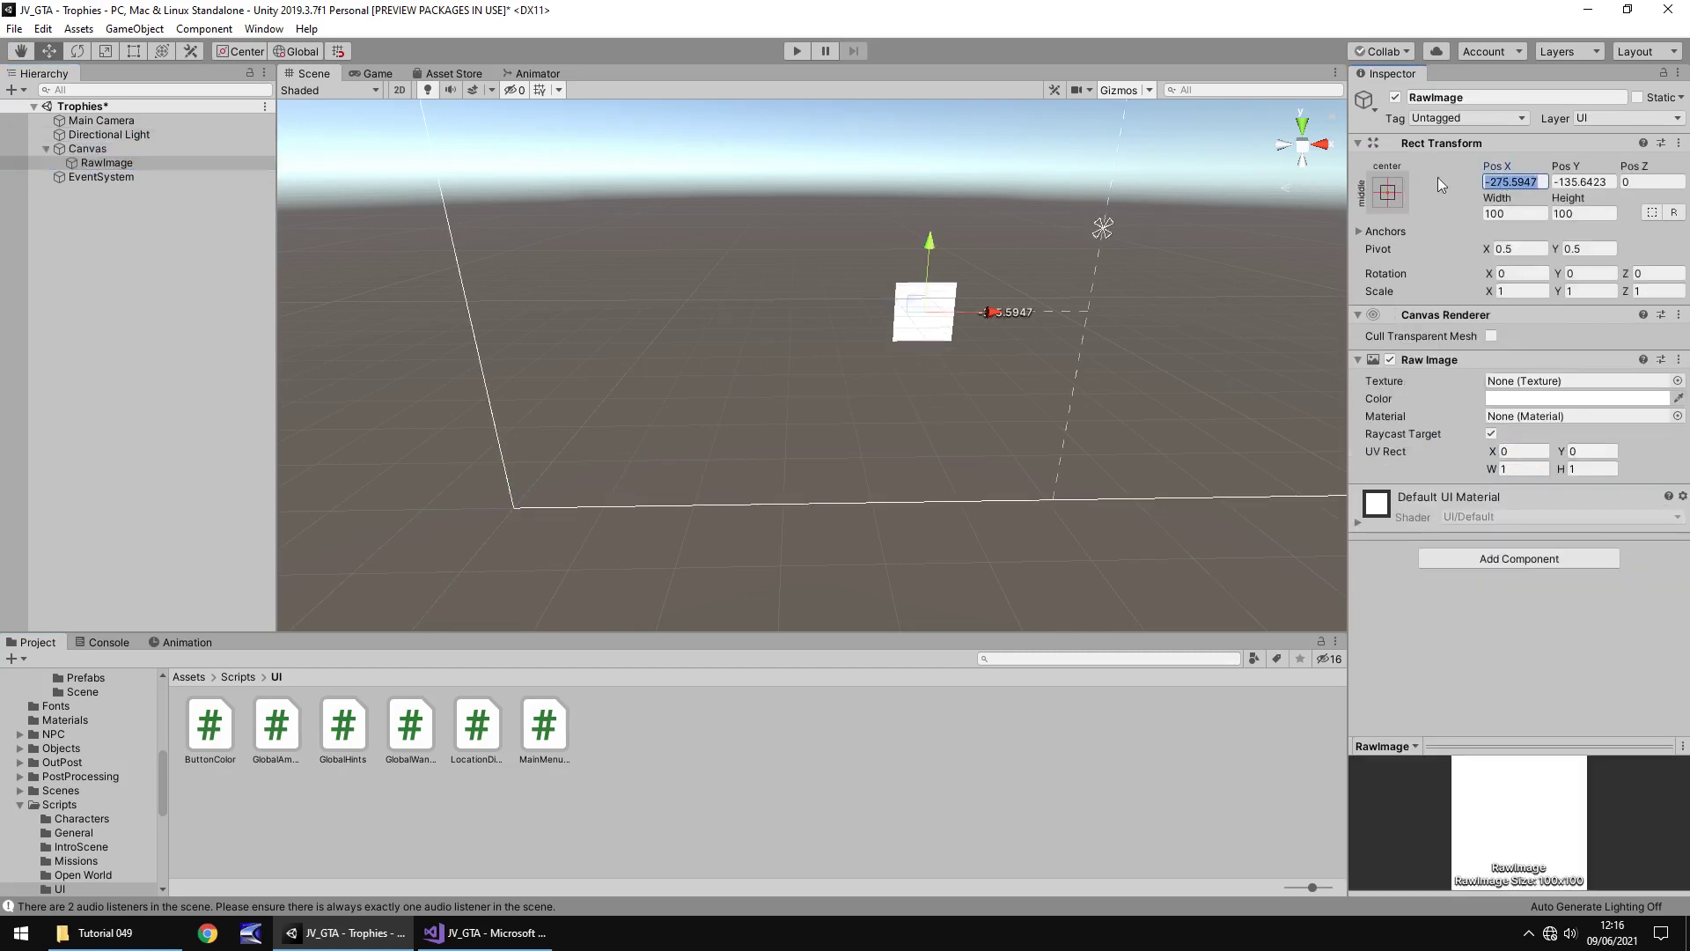
left_click(1387, 192)
left_click(1576, 457)
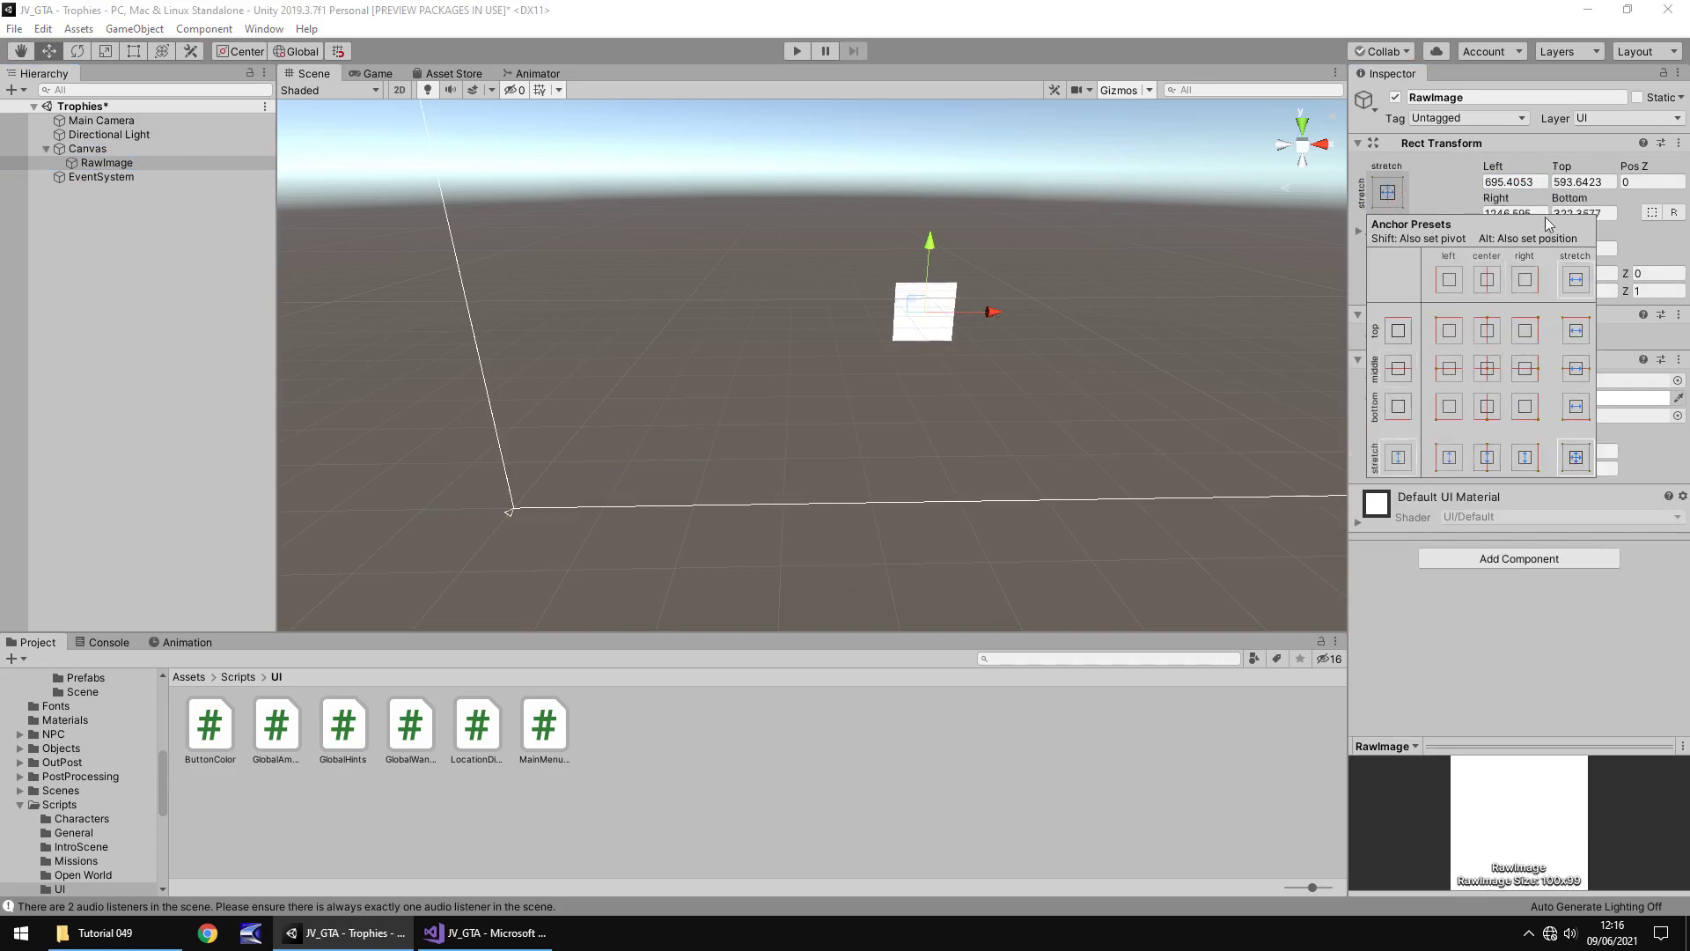
Set the RawImage's Left, Top, Right and Bottom offsets to 0
left_click(1514, 182)
type("0")
key("Tab")
type("0")
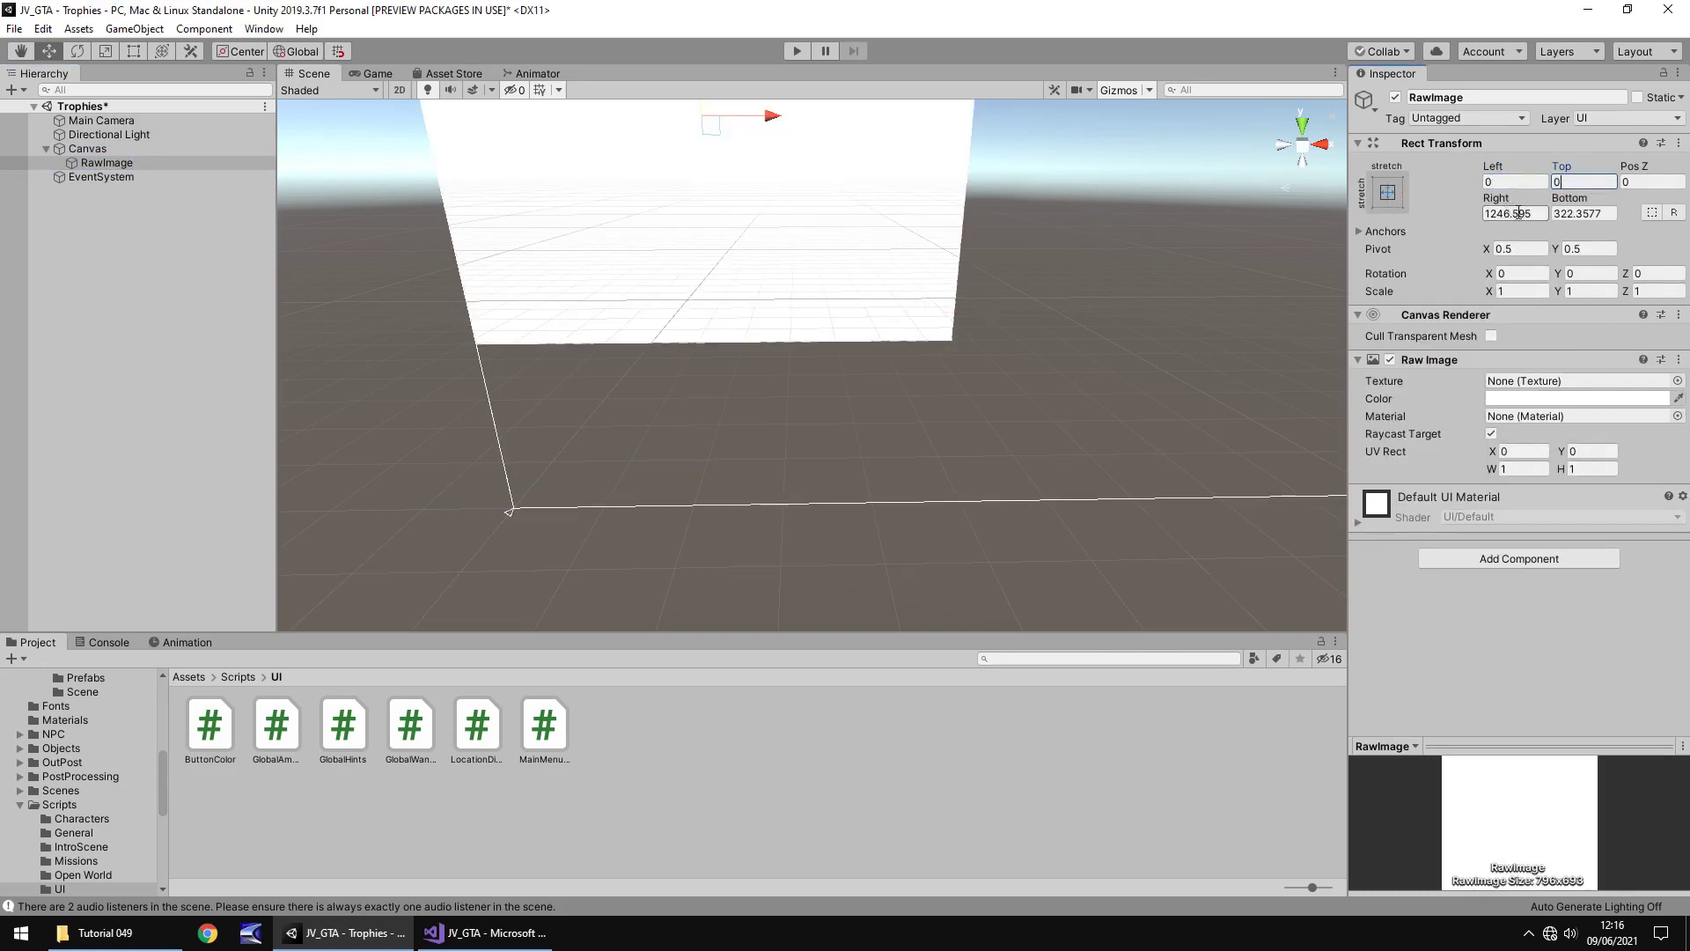
left_click(1518, 212)
type("0")
key("Tab")
type("0")
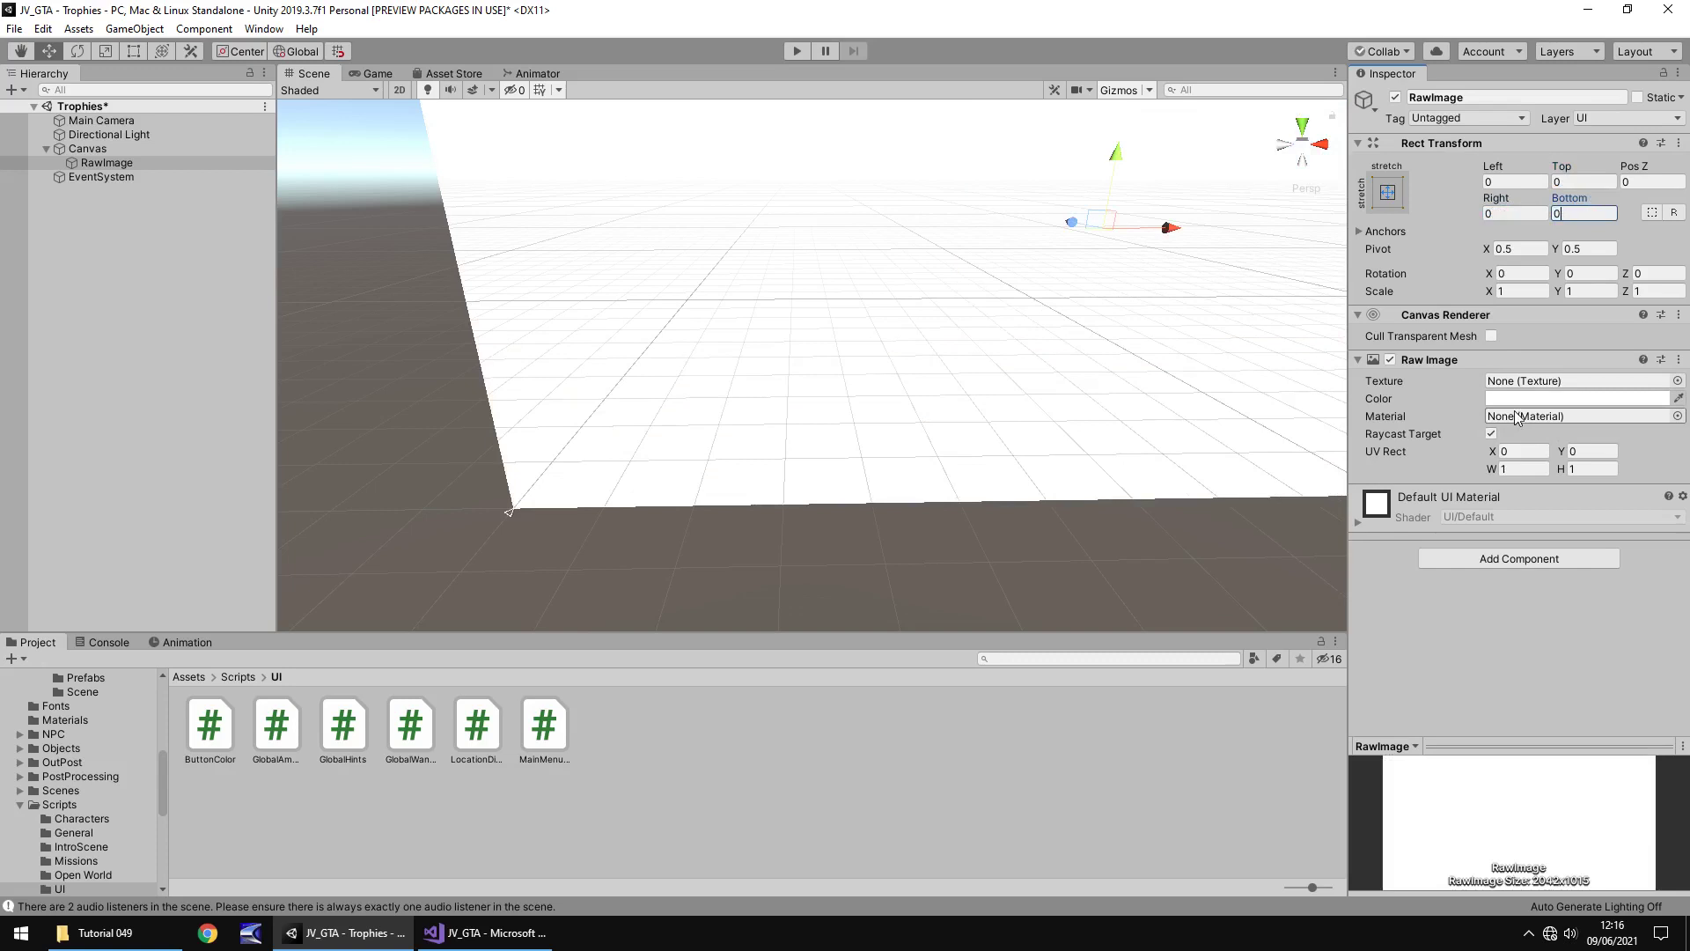
Colour the RawImage solid black and frame it in the Scene view
left_click(1549, 398)
left_click_drag(1589, 405, 1628, 463)
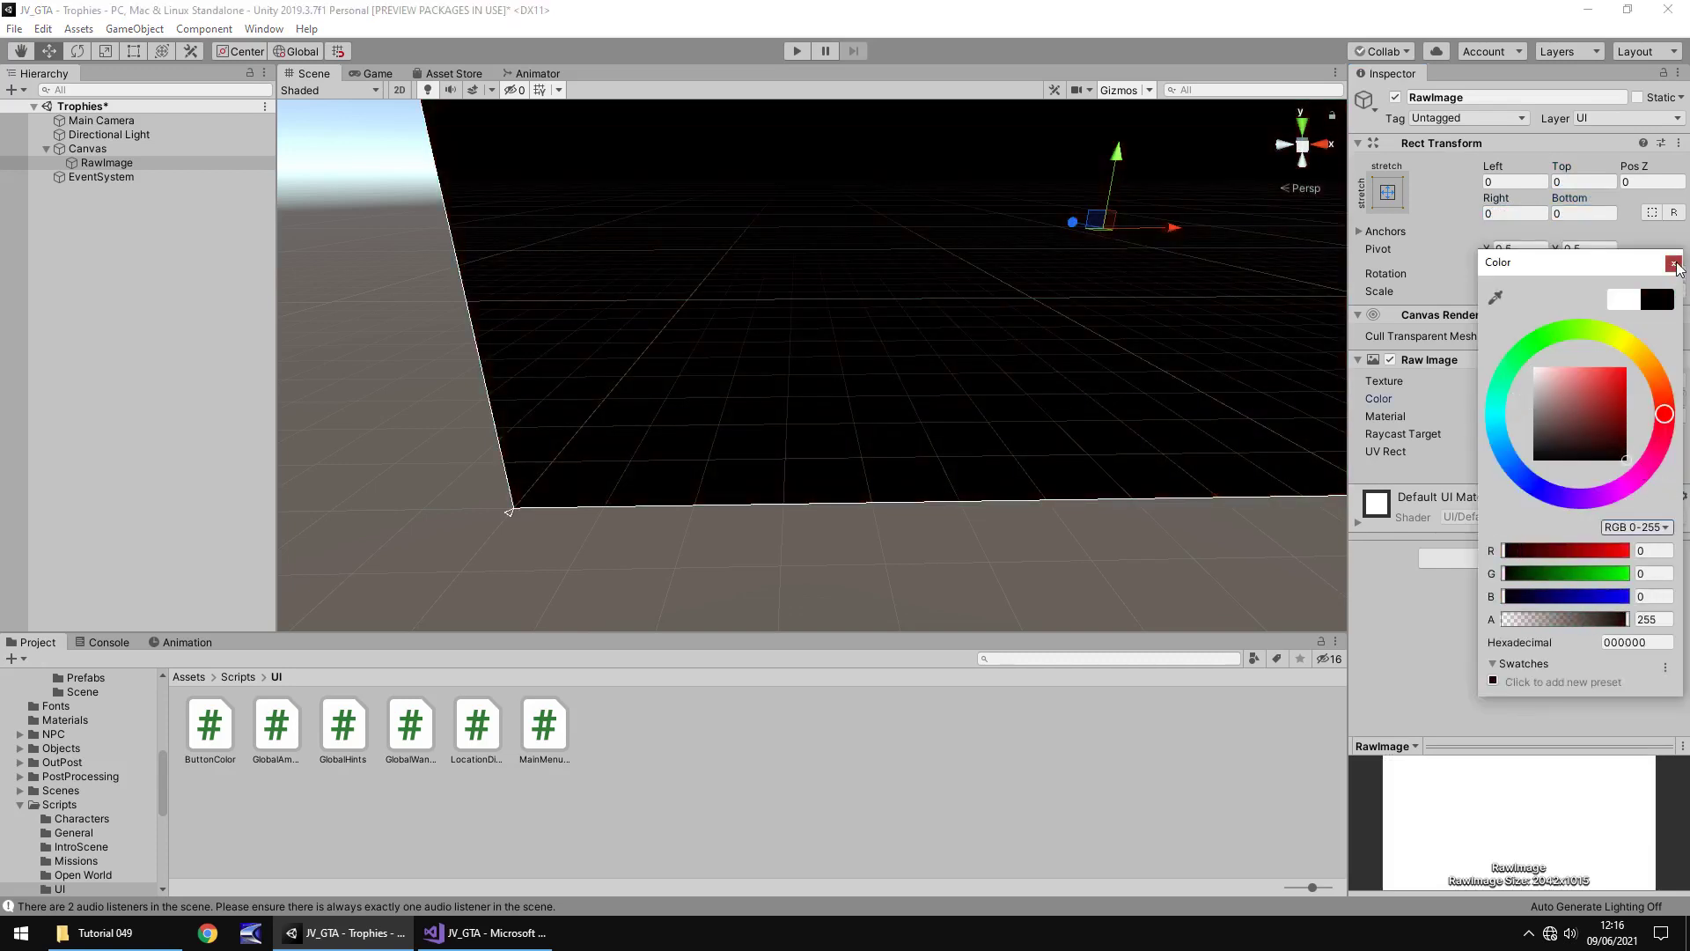
left_click(1673, 264)
key("f")
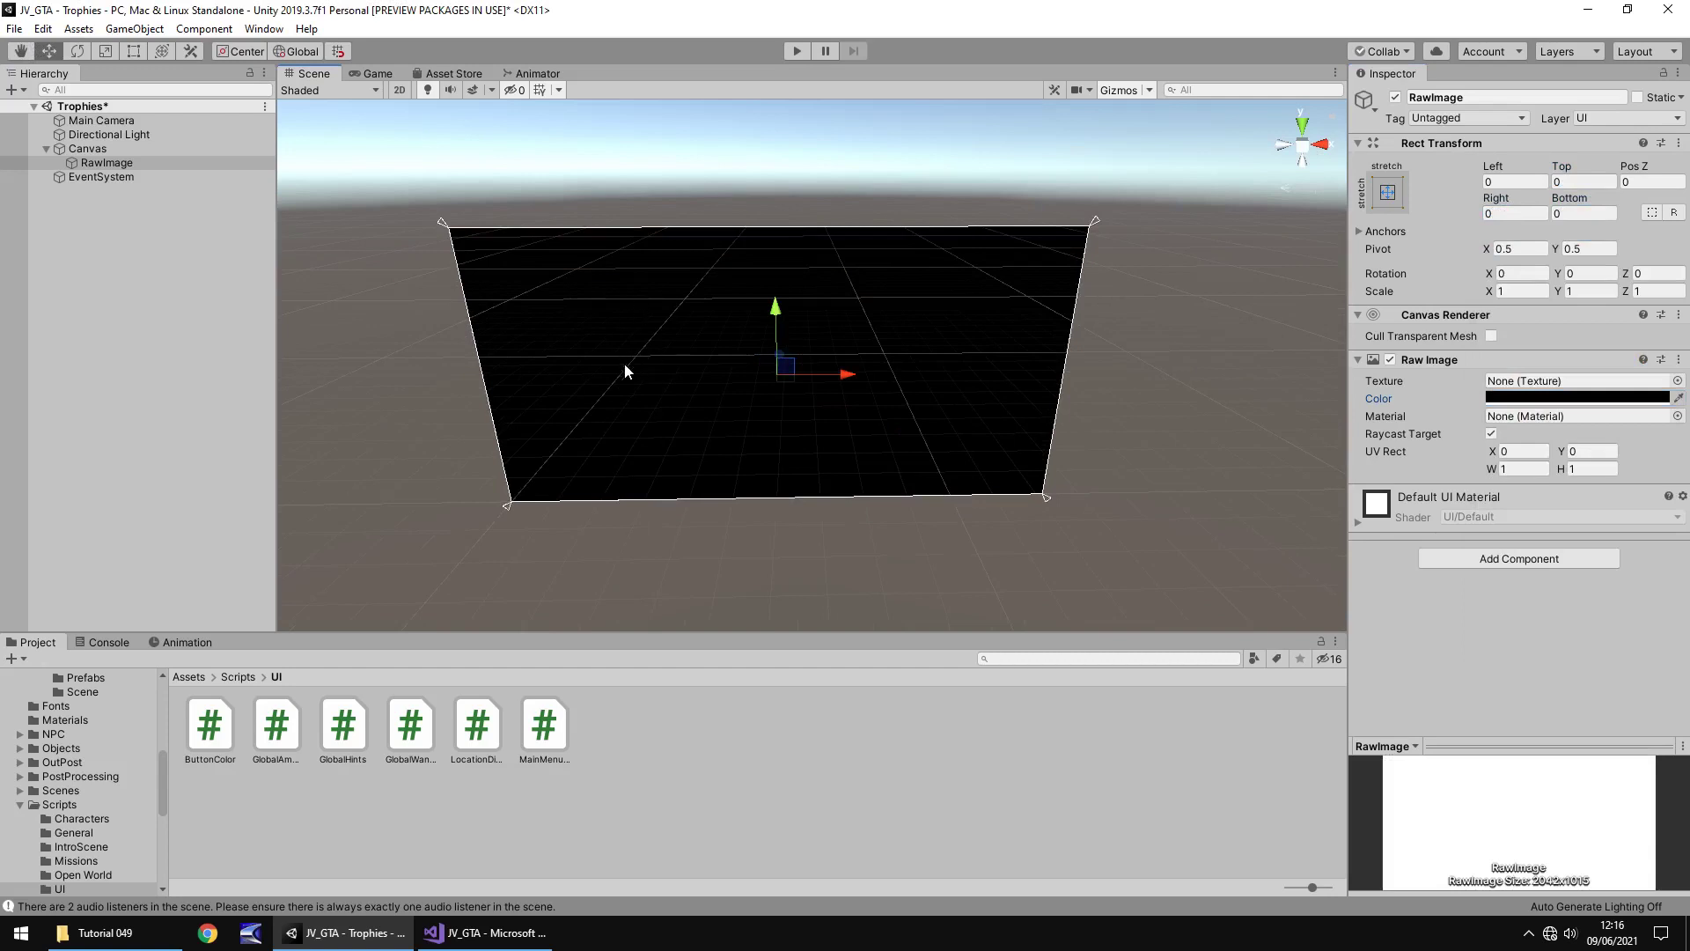
left_click(134, 29)
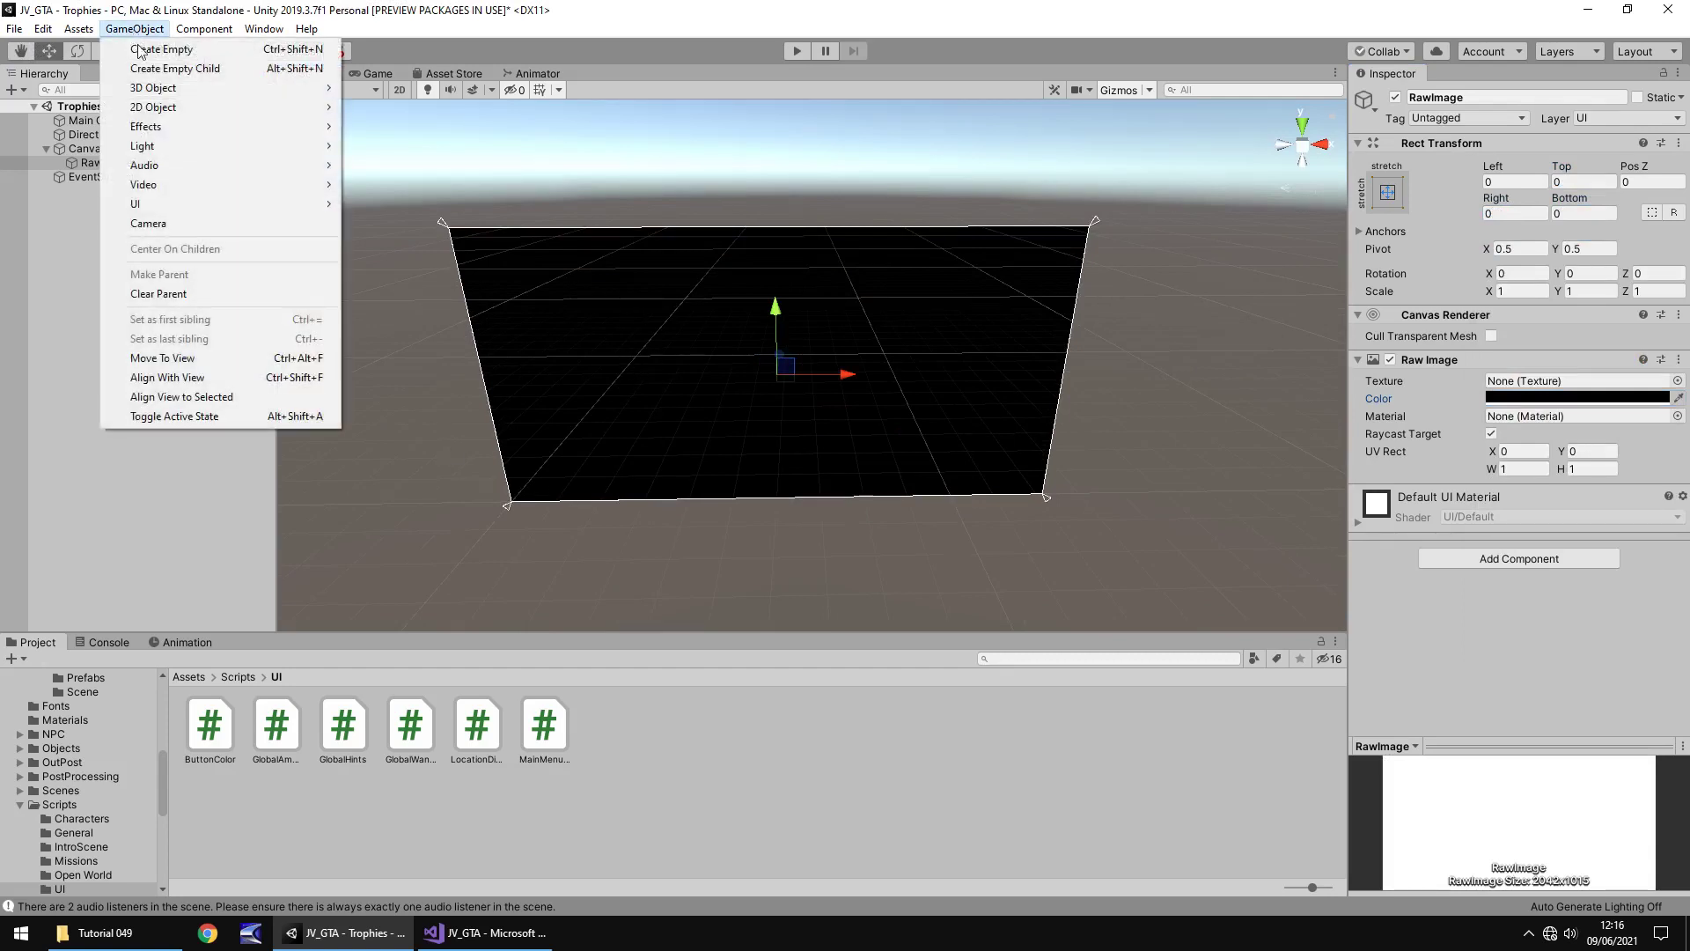
Add a UI Text reading 'Trophies' in the pricedown bl font
mouse_move(222, 203)
left_click(425, 211)
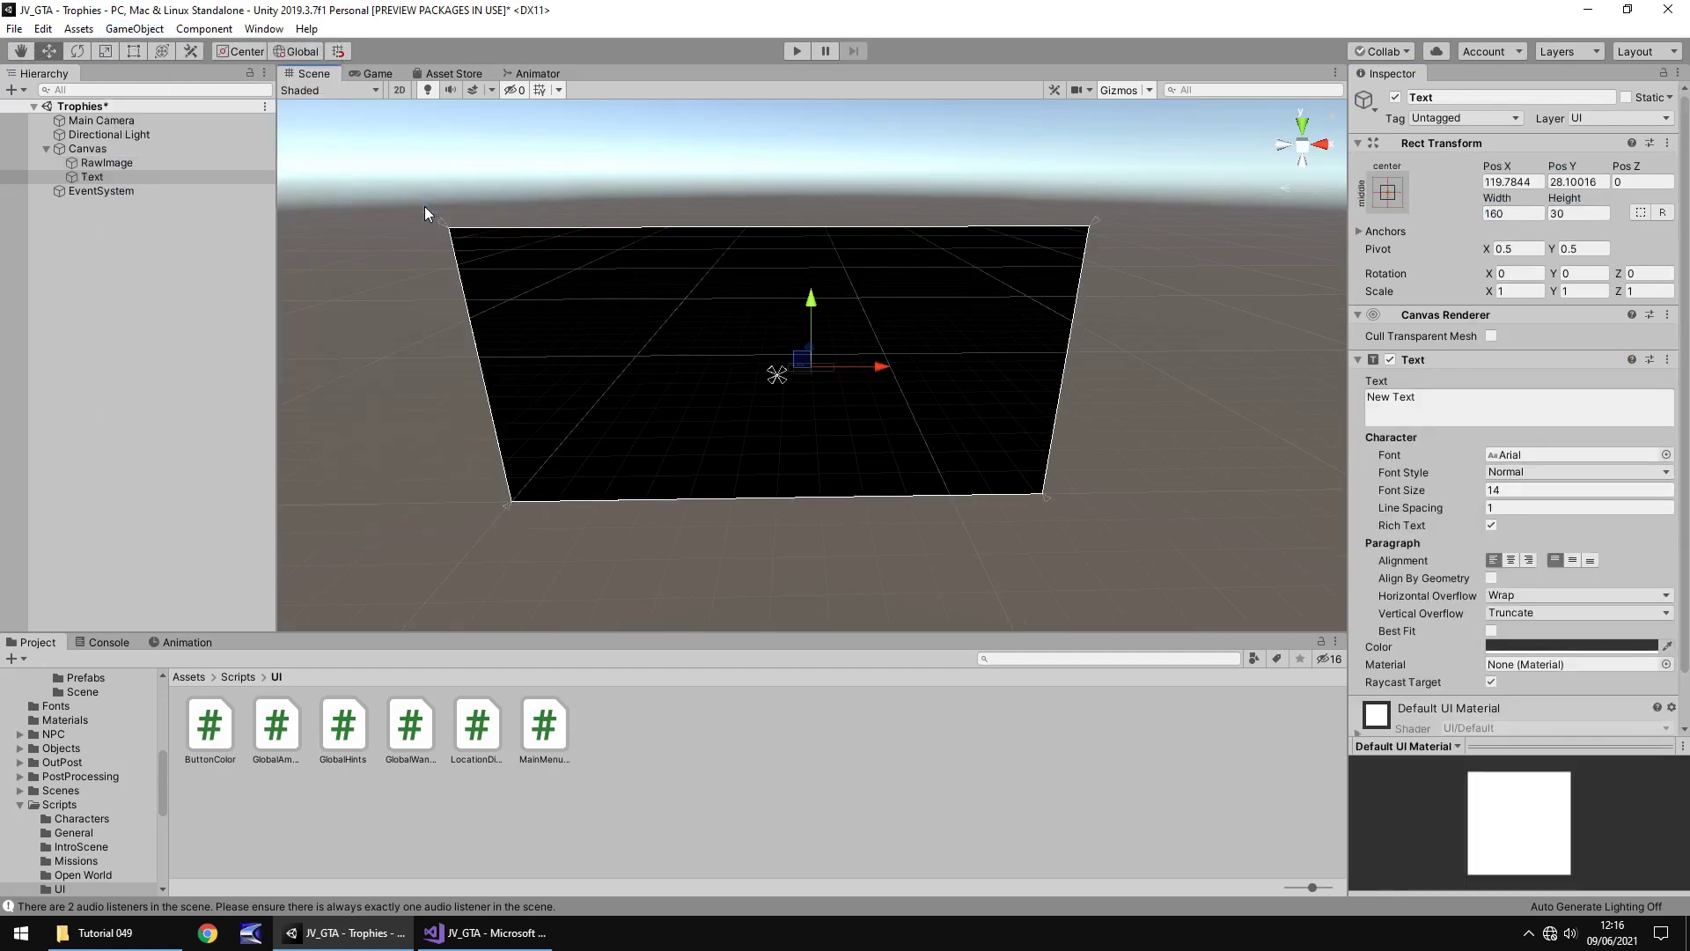
left_click(1520, 409)
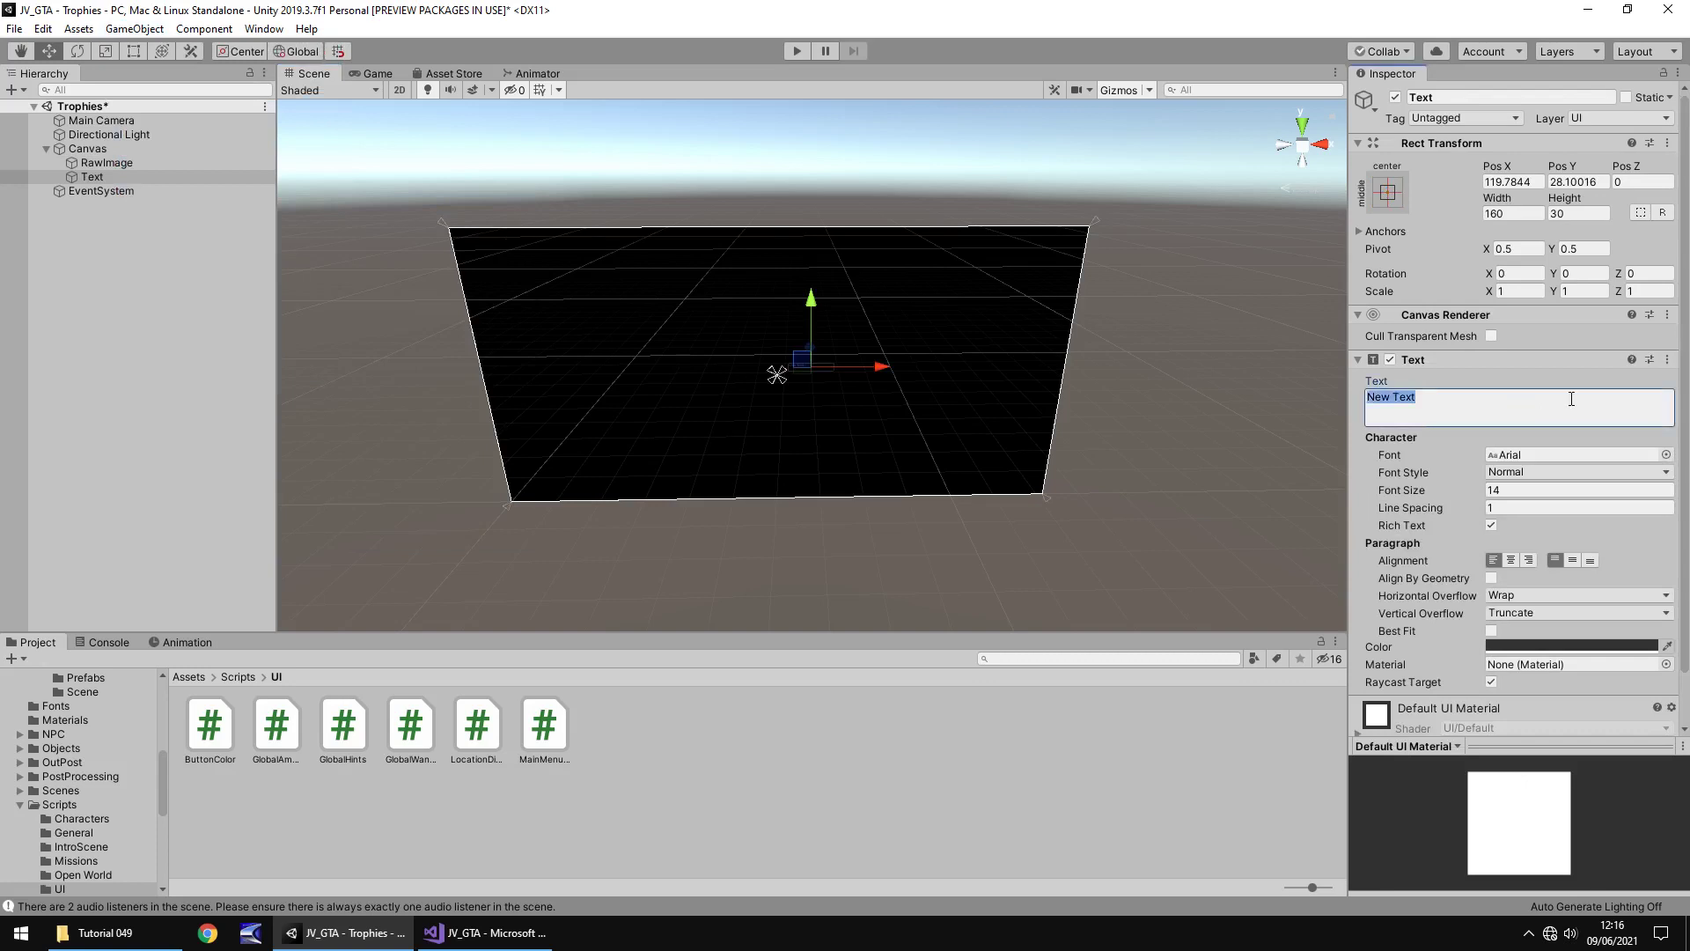
type("Trophies")
left_click(1611, 456)
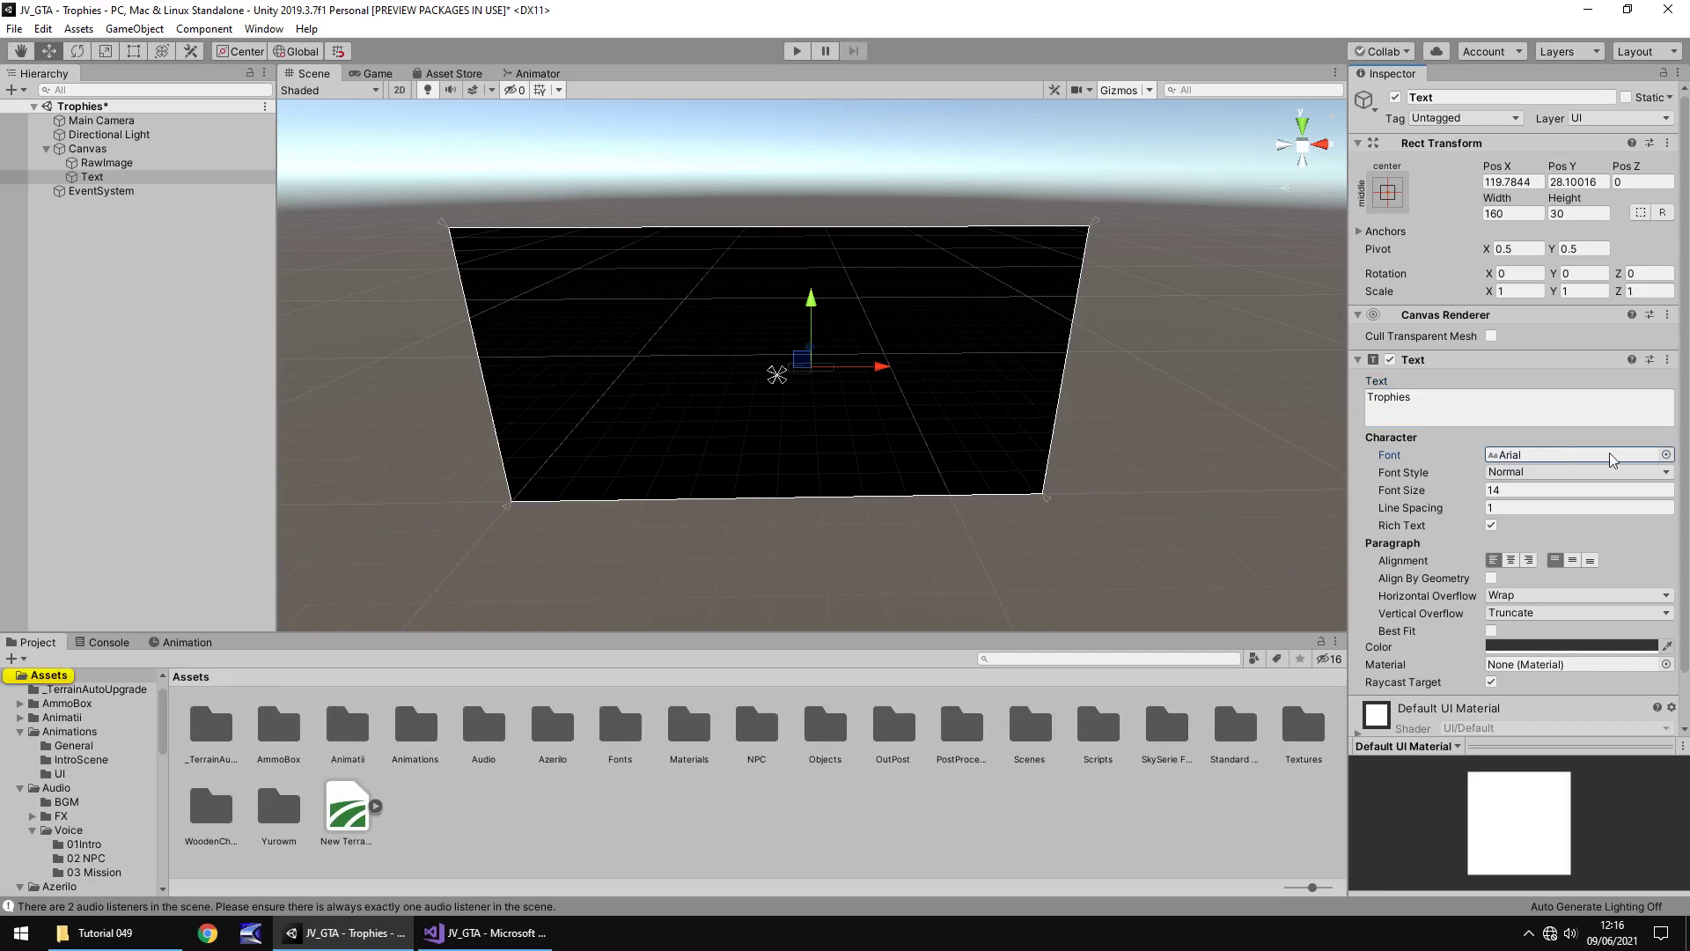
left_click(1666, 454)
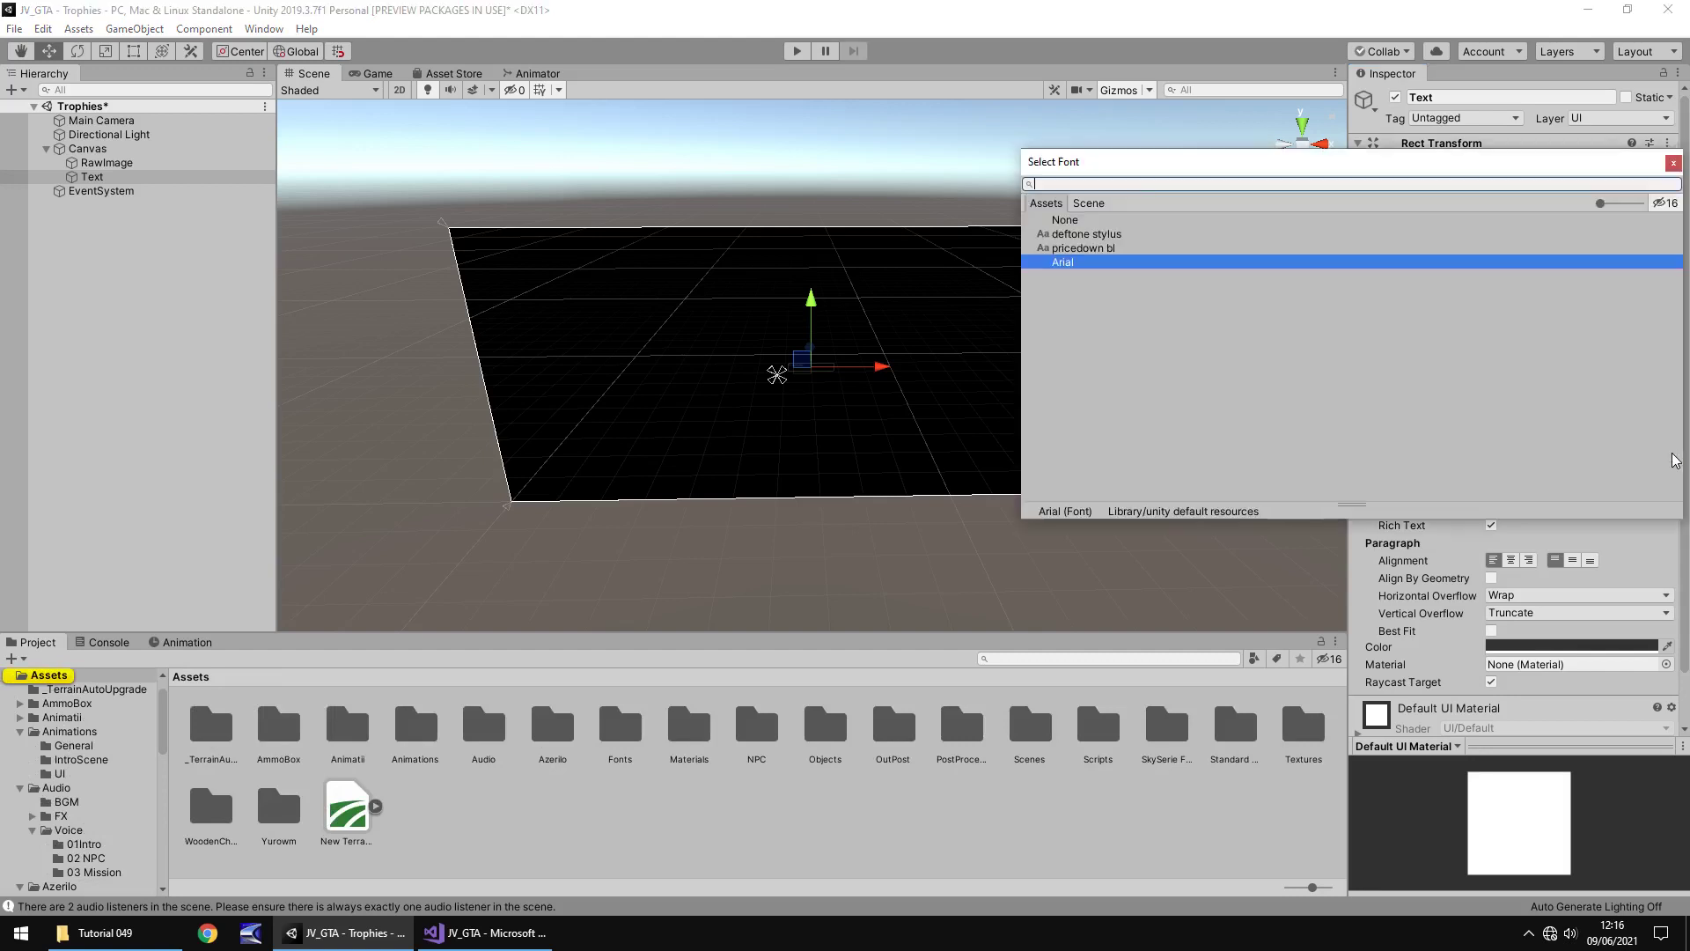
left_click(1085, 249)
Make the heading white at font size 100 and move it to the canvas top-left
left_click(1571, 647)
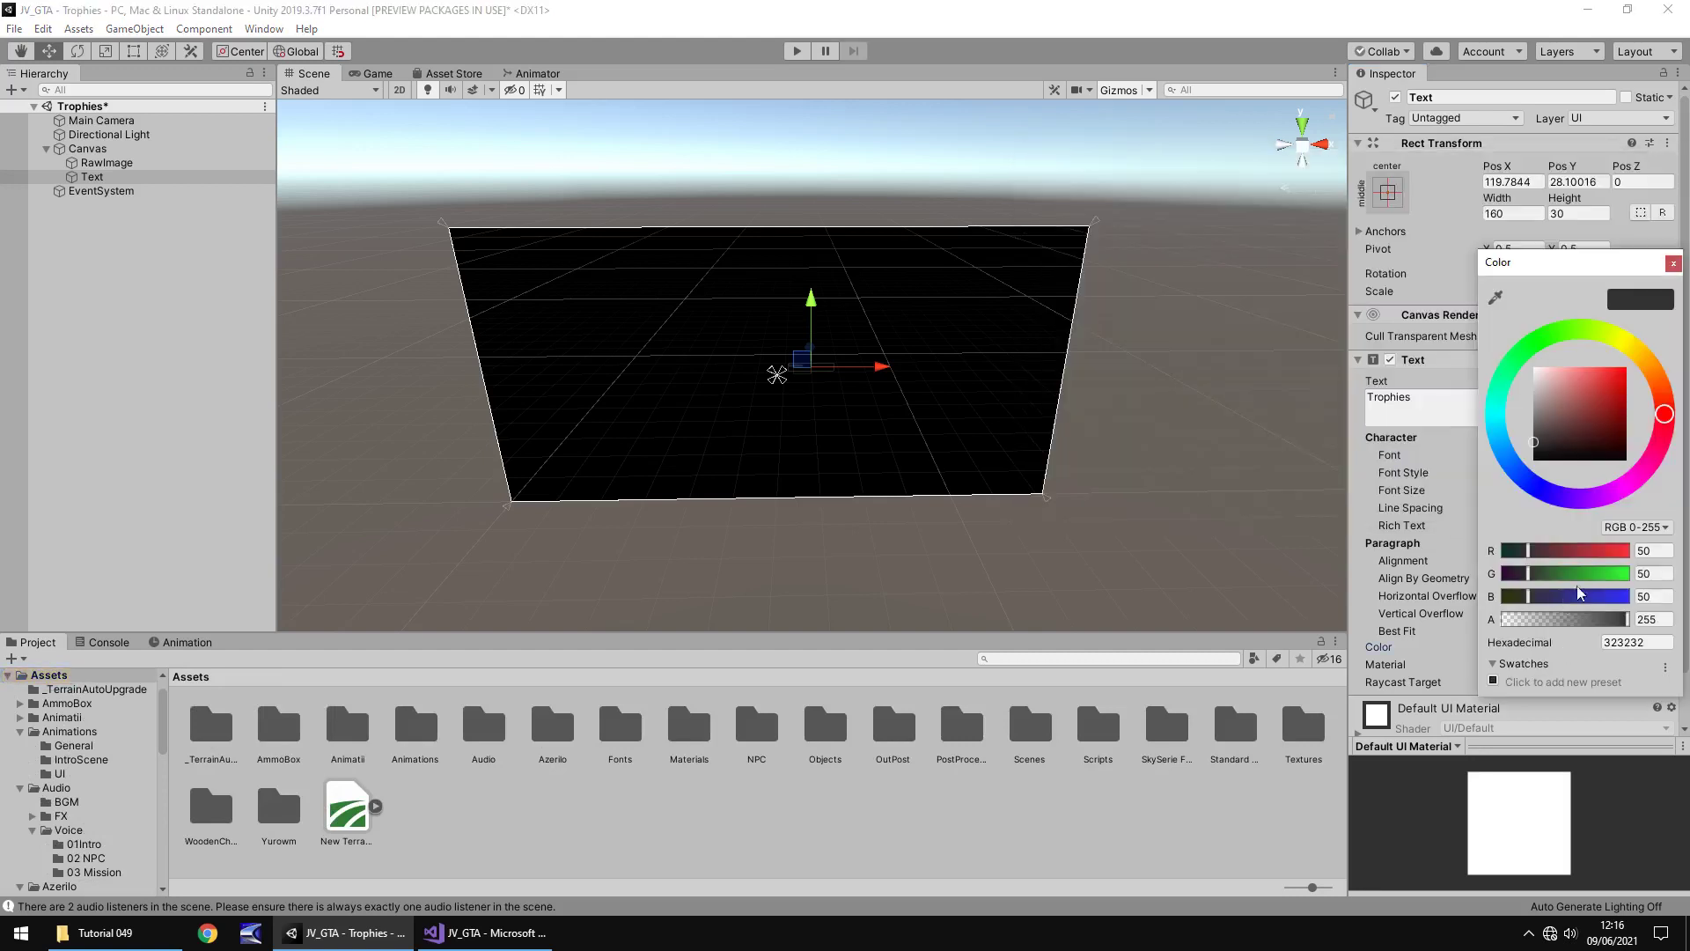
left_click_drag(1583, 417, 1445, 313)
left_click(1673, 263)
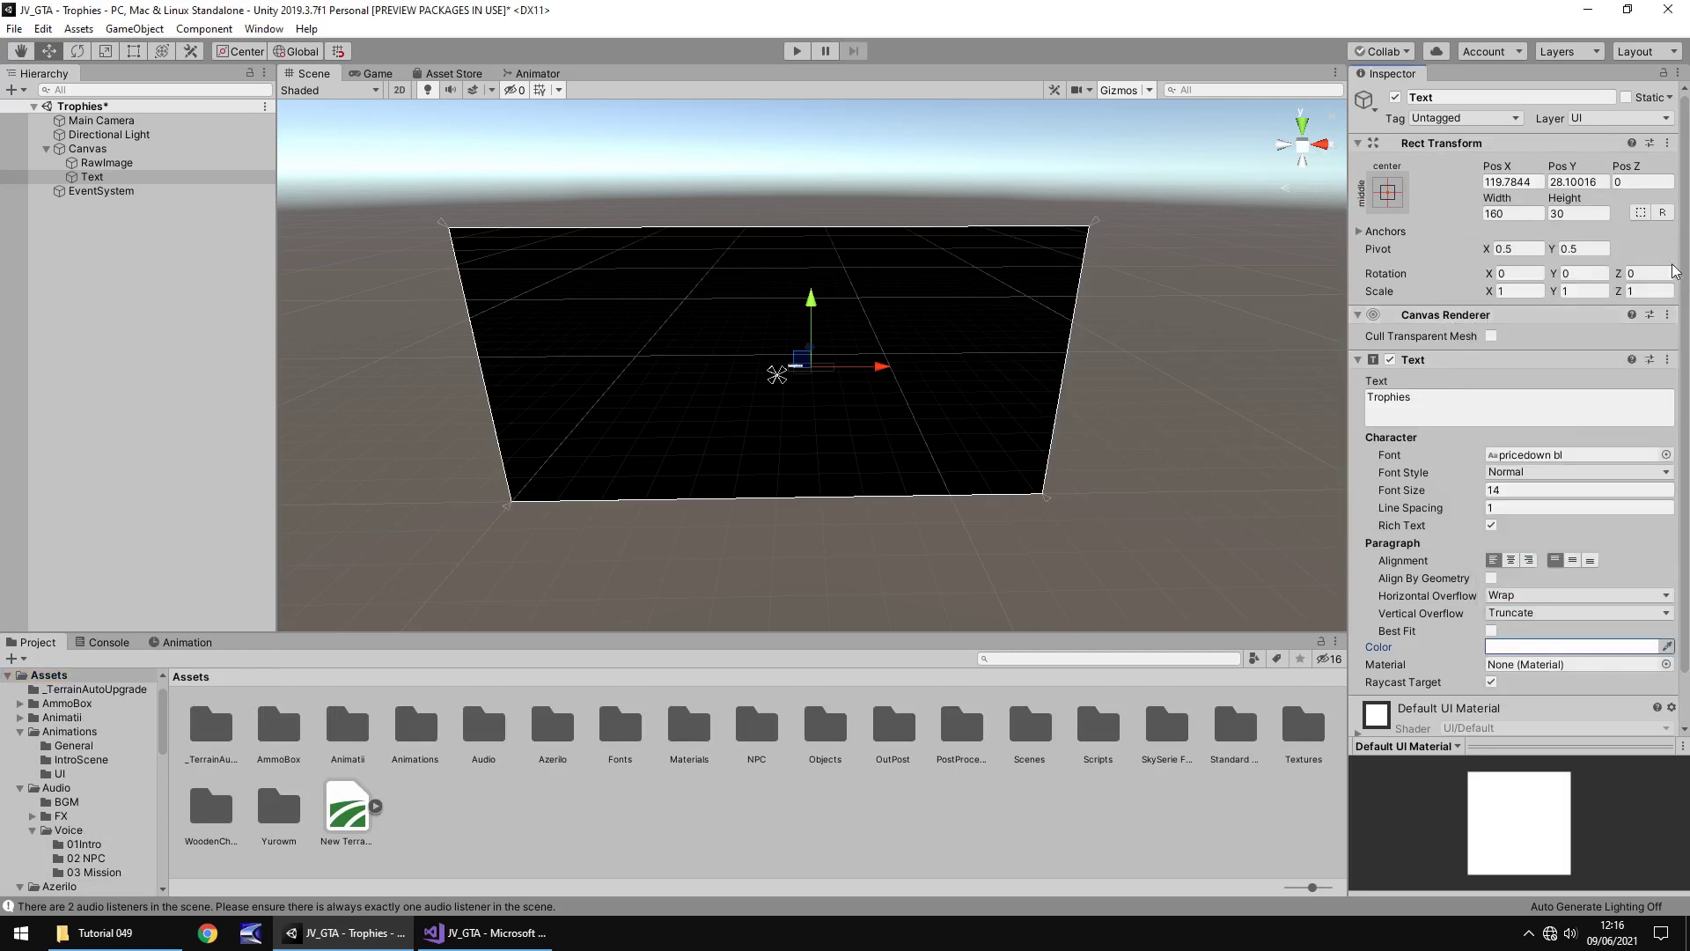
left_click(1435, 484)
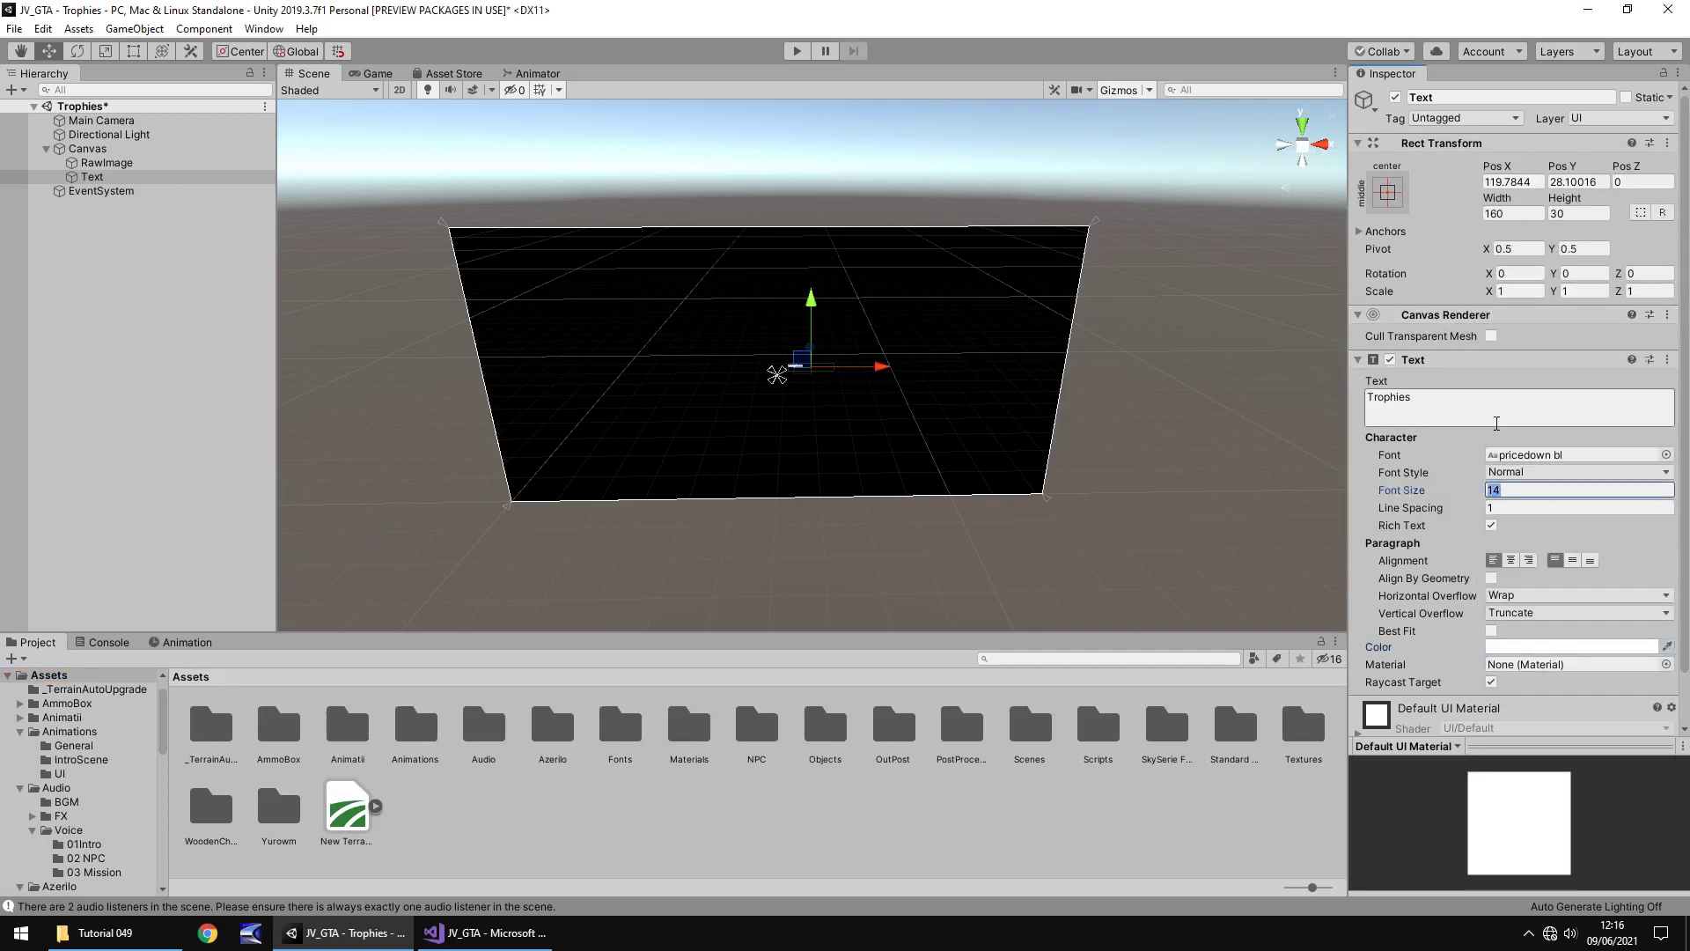
type("60")
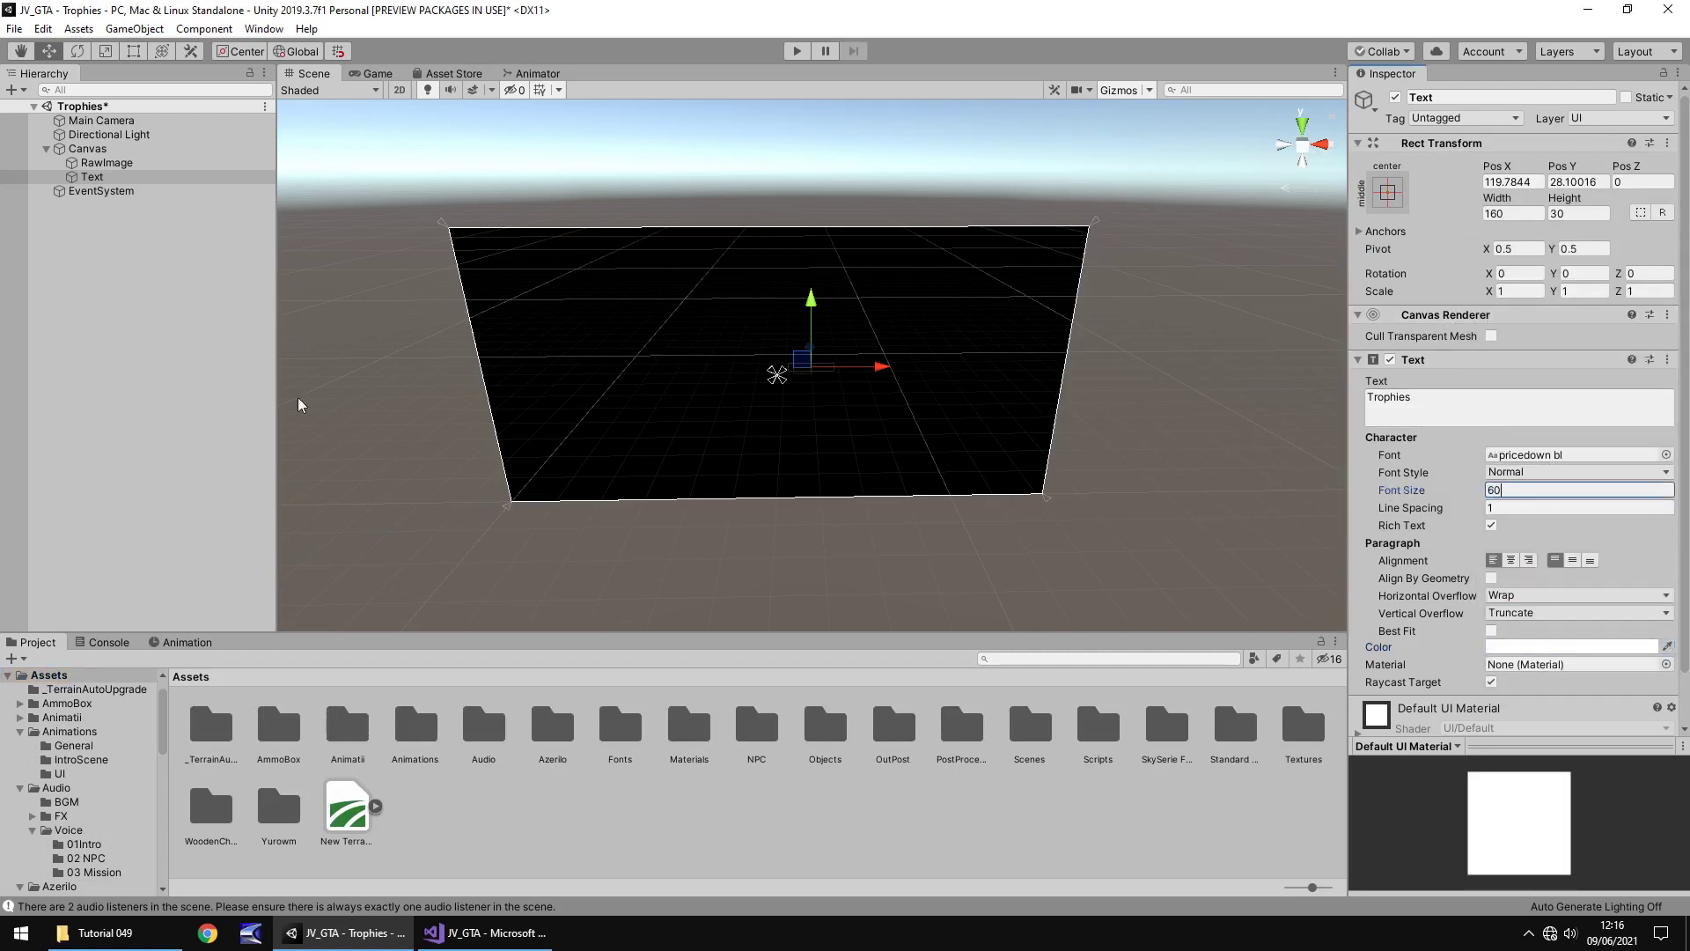
left_click(133, 51)
left_click_drag(833, 372, 962, 405)
left_click(1532, 490)
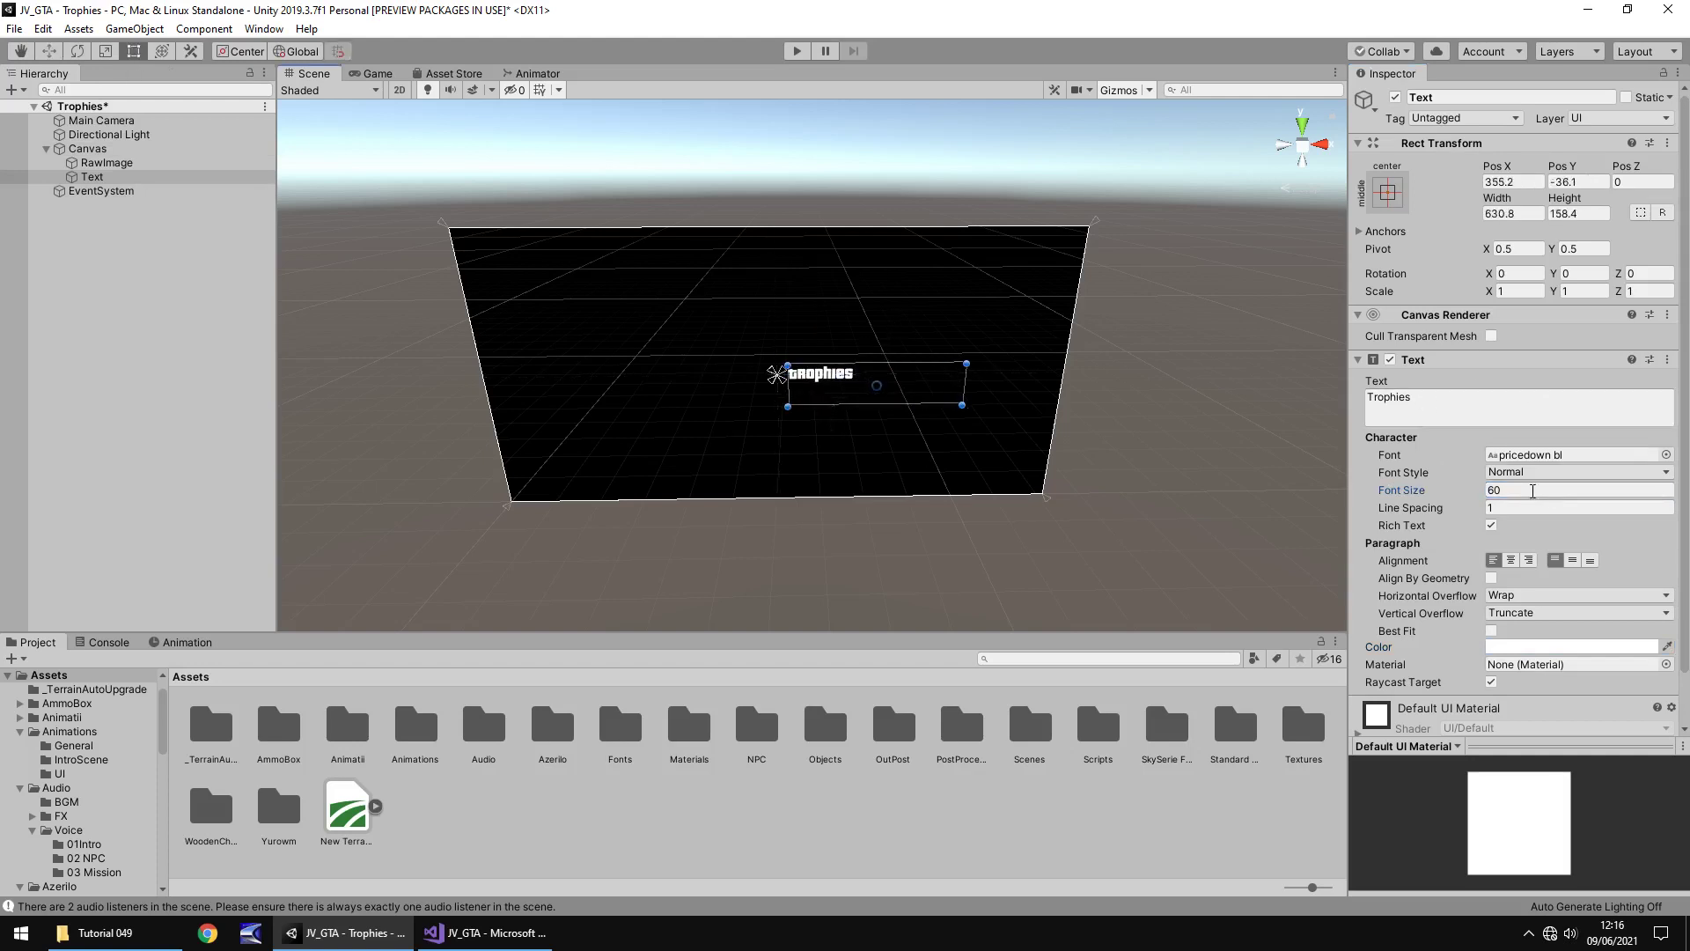
type("100")
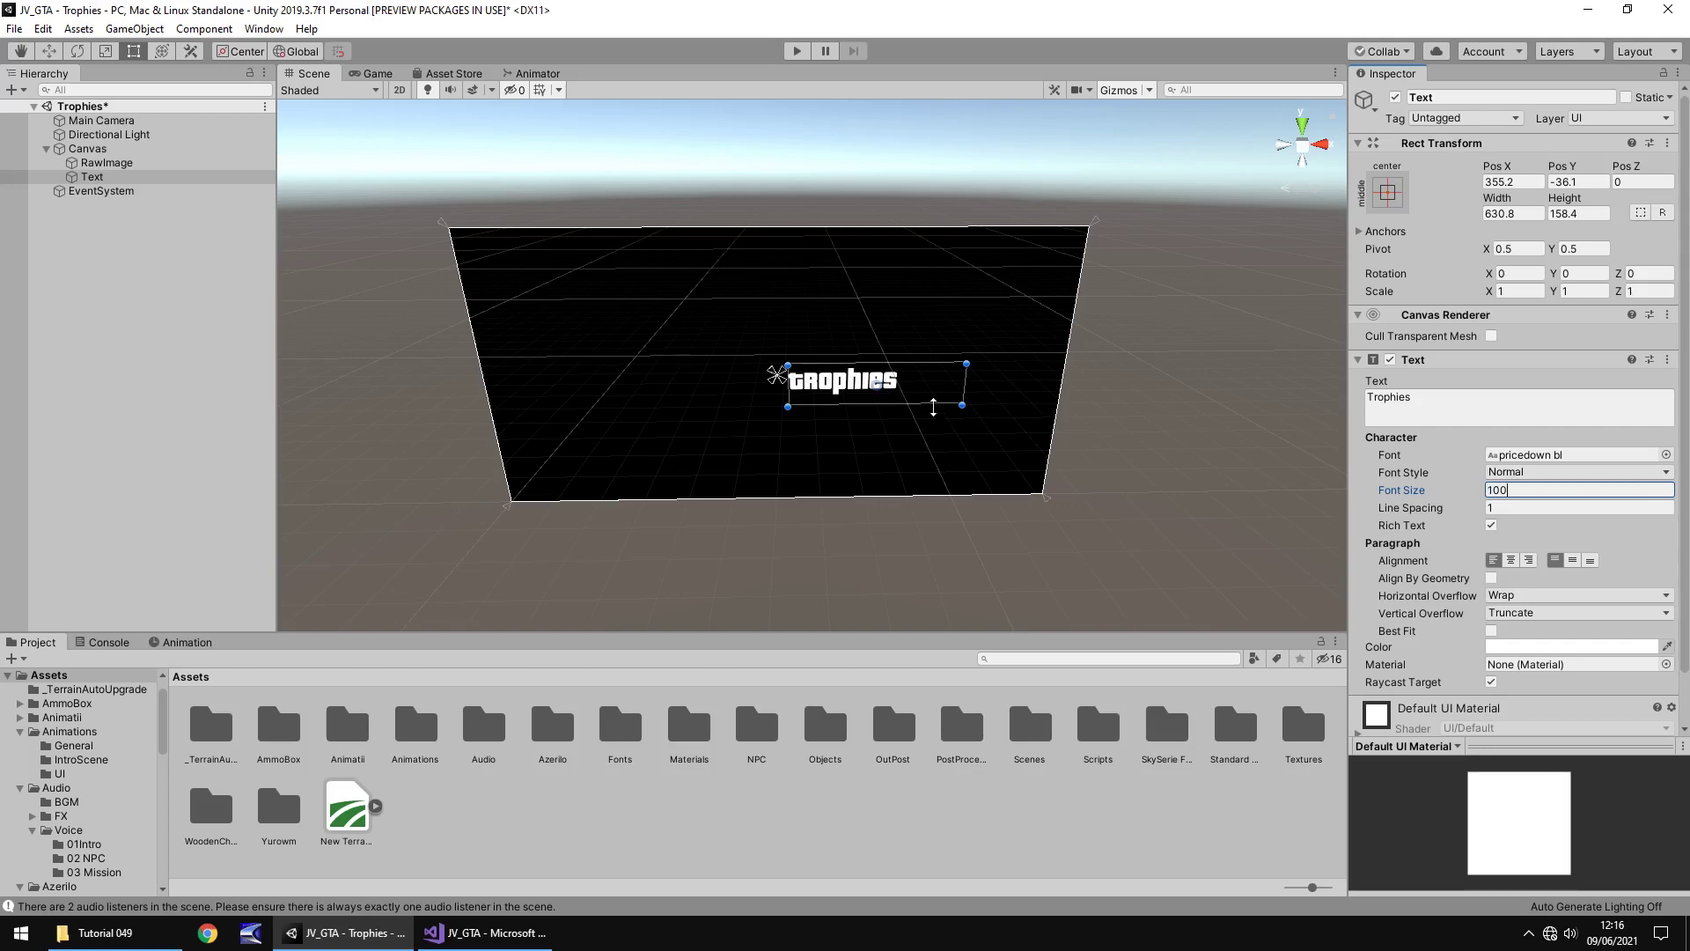
left_click_drag(884, 384, 610, 261)
Duplicate the Trophies heading, move the copy right, and change its text to 00/15
left_click(110, 177)
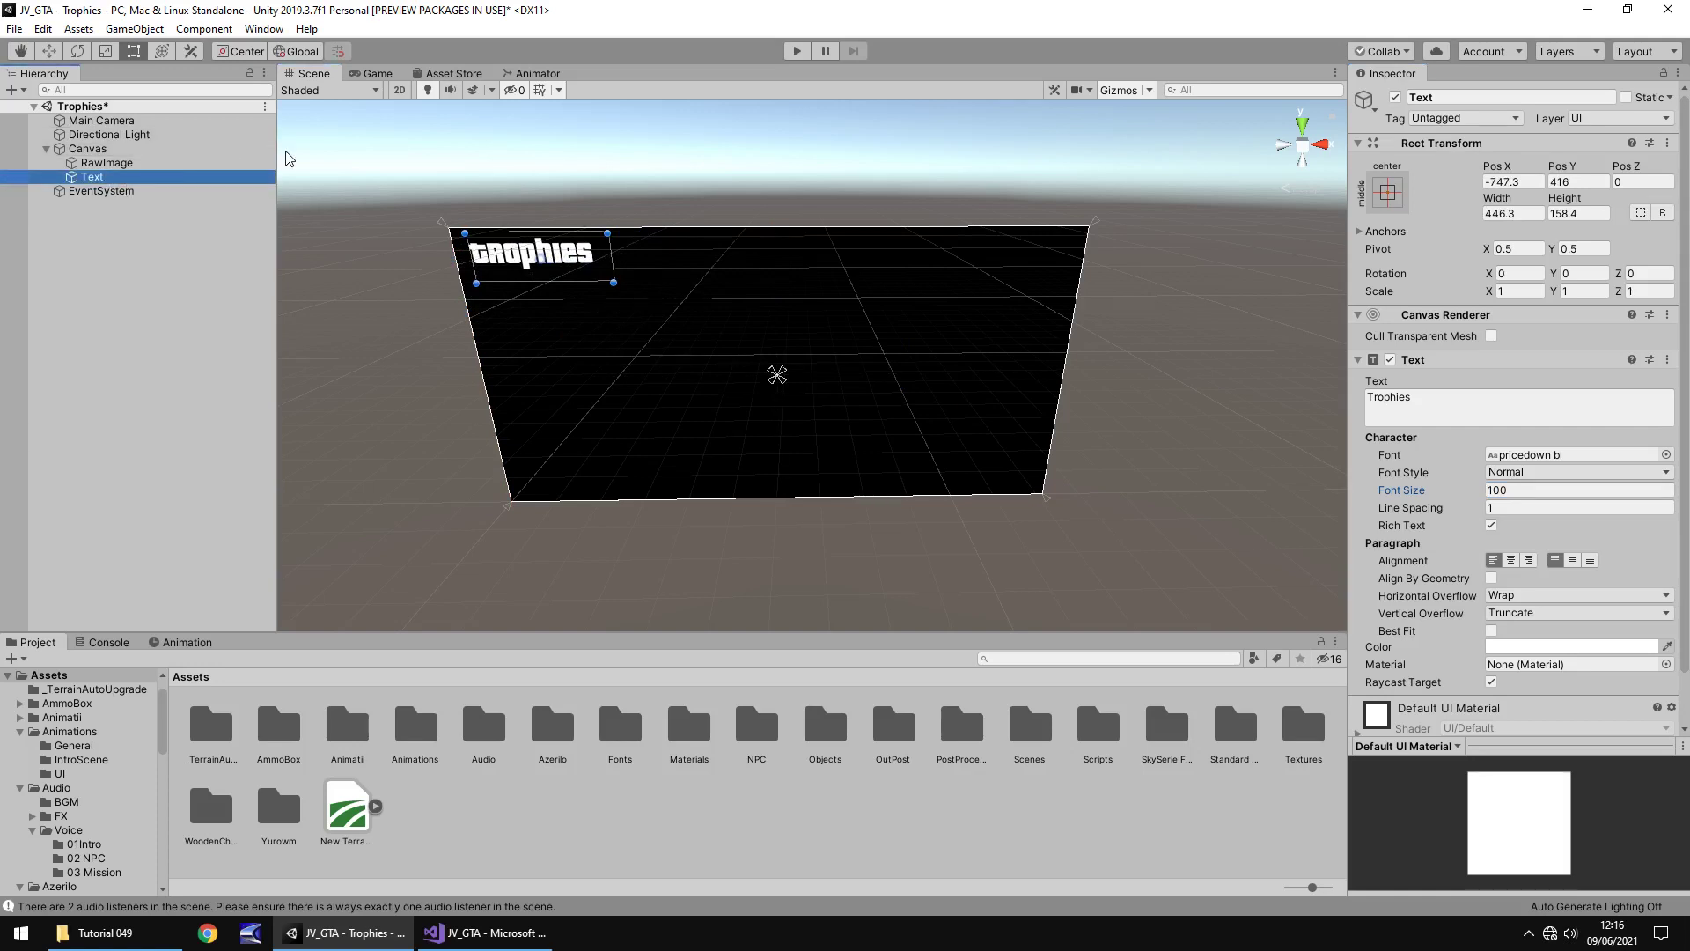
key("ctrl+d")
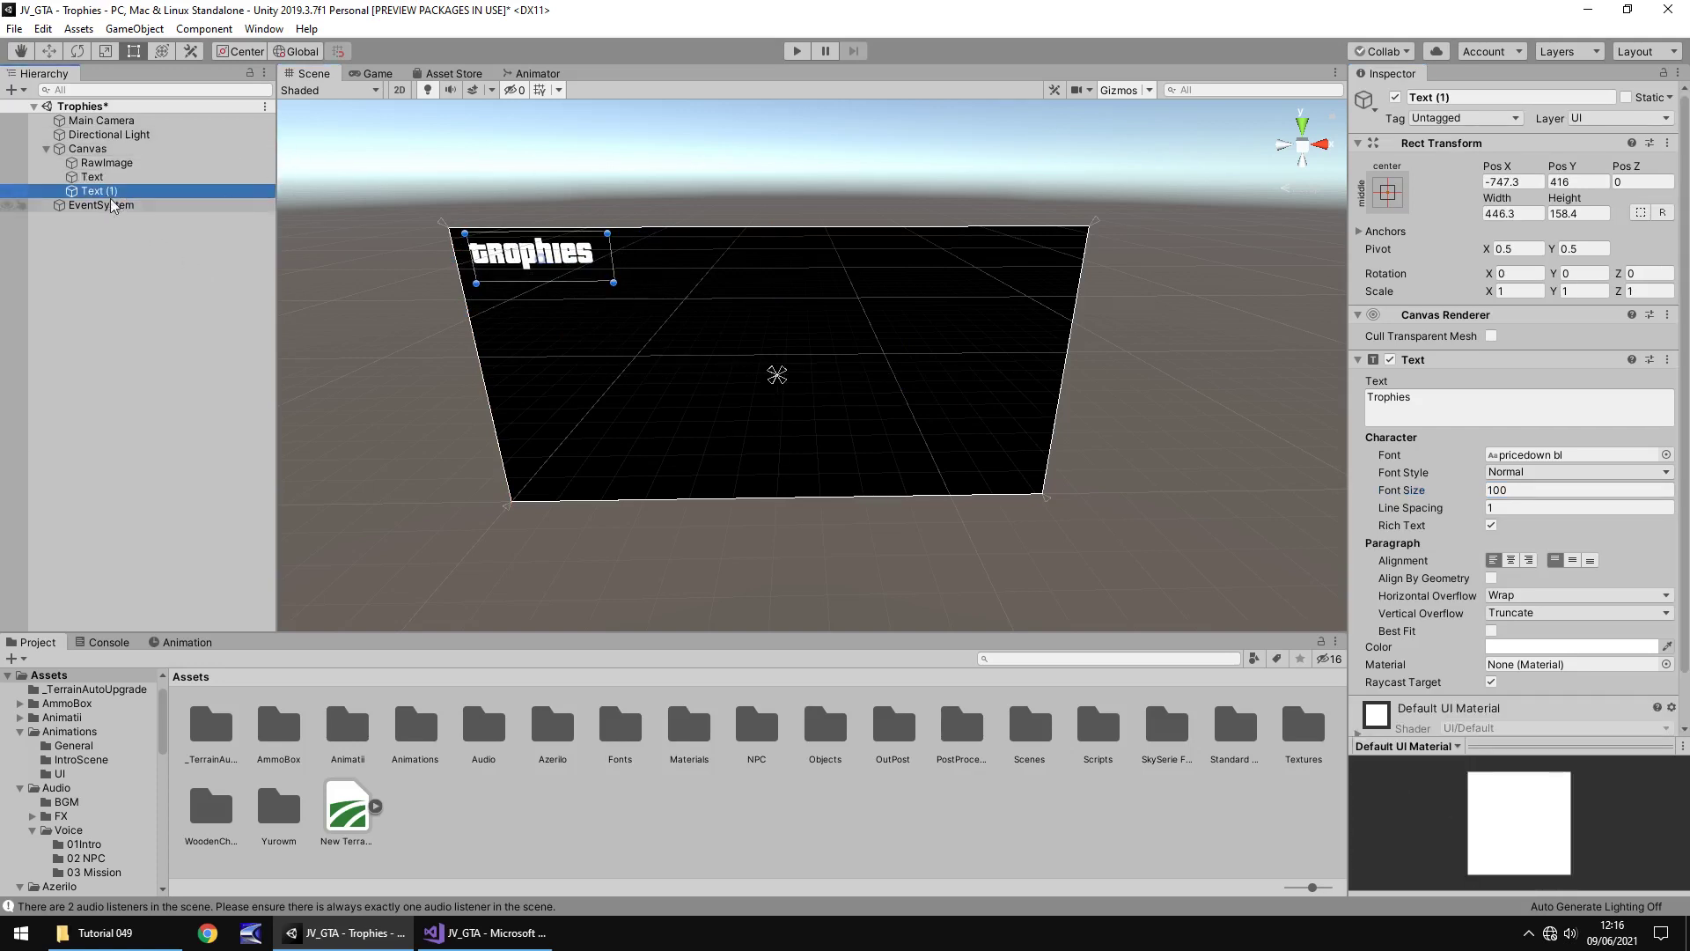
left_click_drag(591, 255, 733, 256)
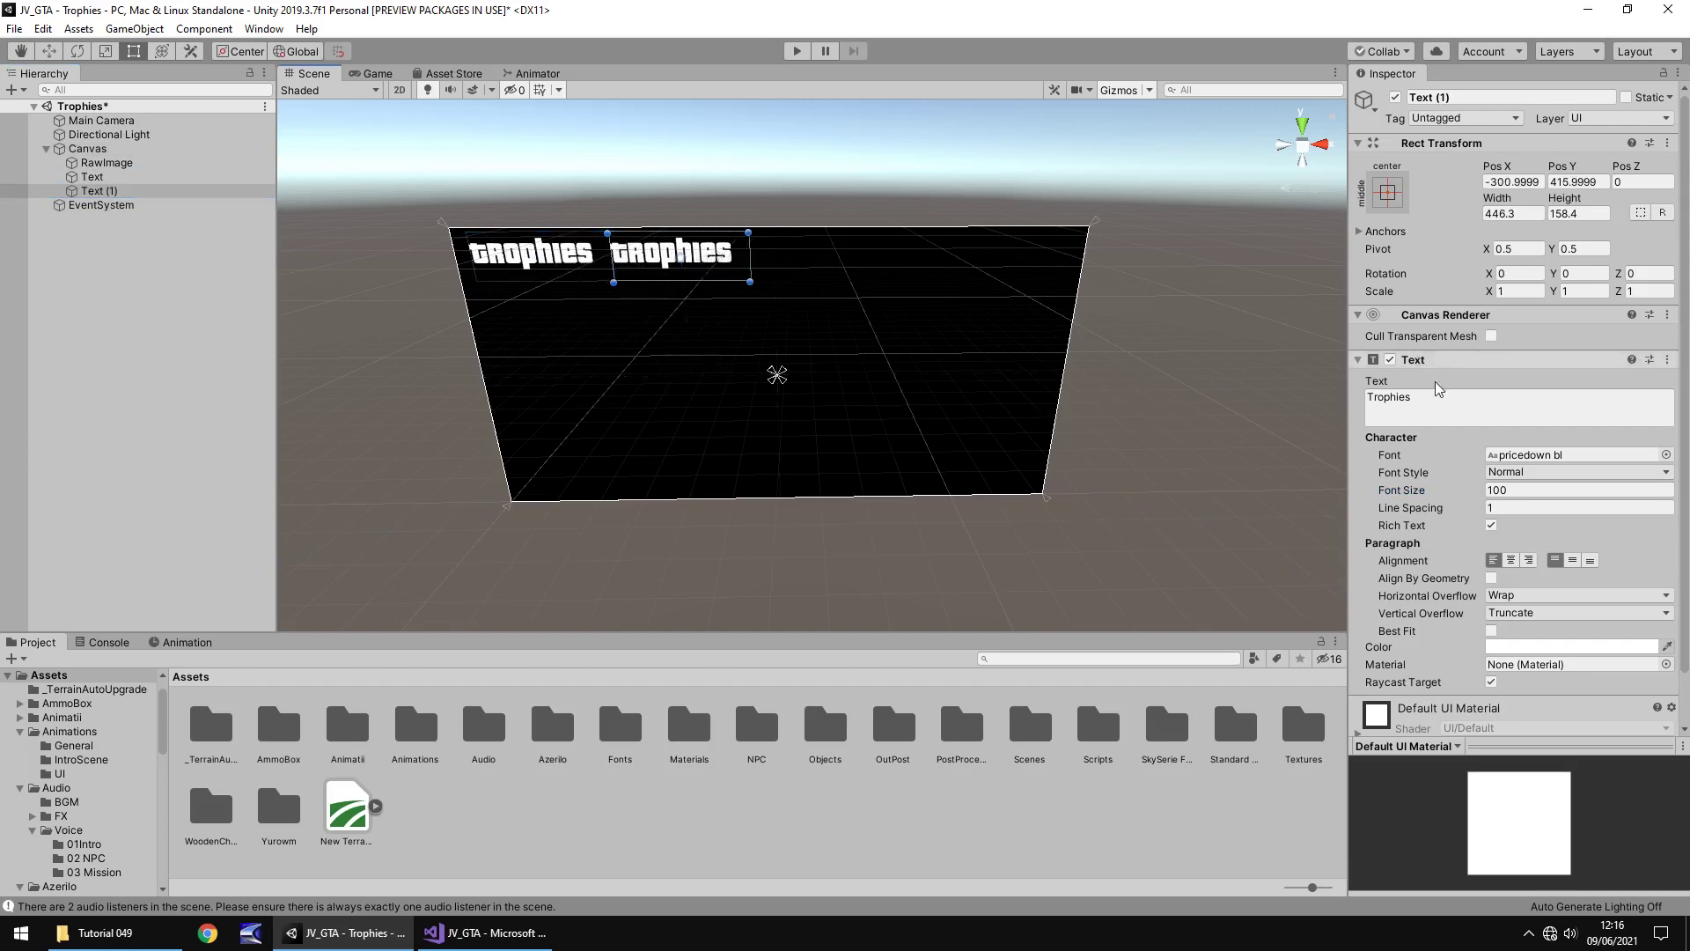
left_click(1534, 402)
type("0")
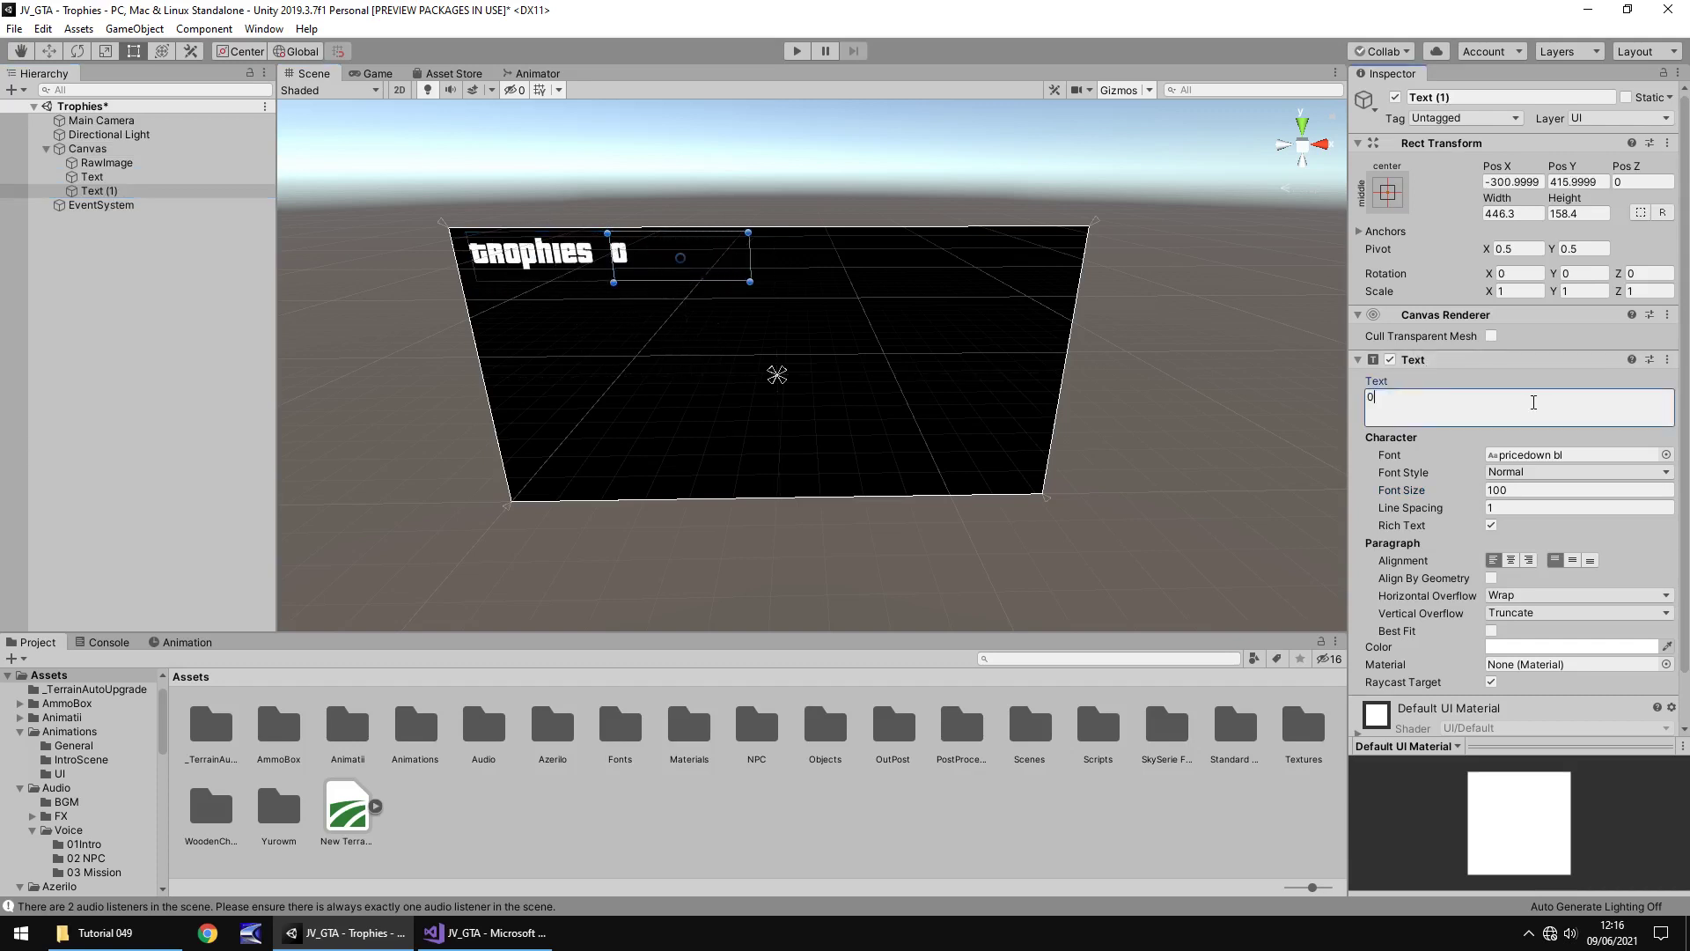
type("/")
key("BackSpace")
type("0/15")
Rename the copied text object TrophyCount
left_click(99, 191)
key("F2")
type("TrophyCount")
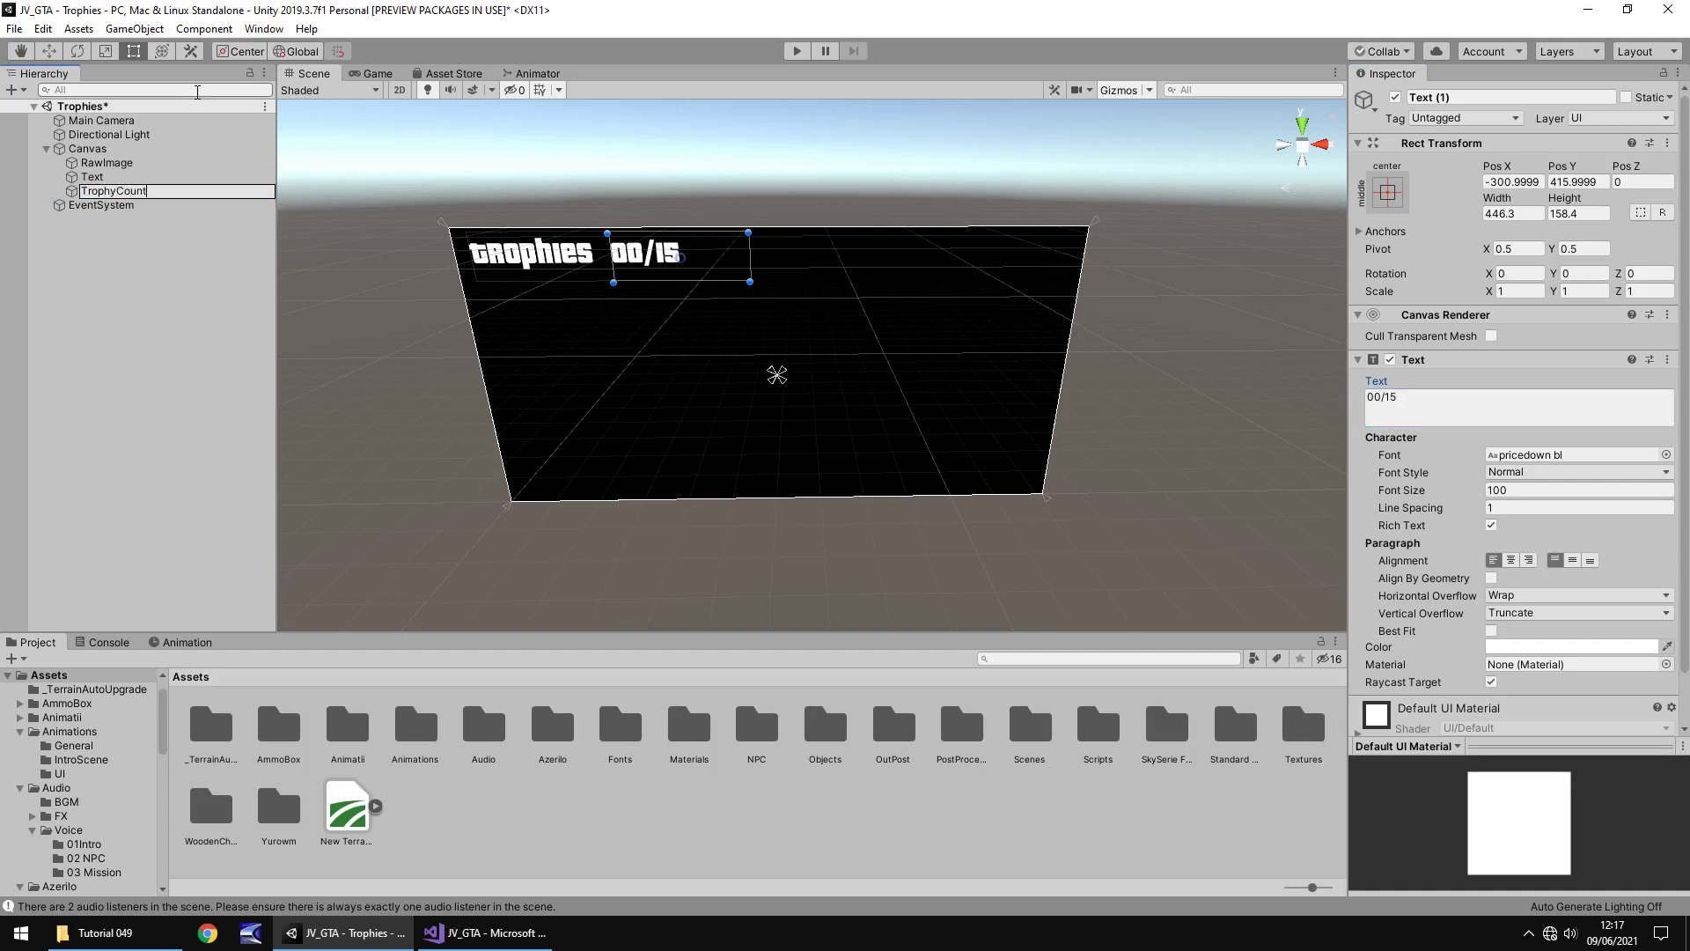
key("Return")
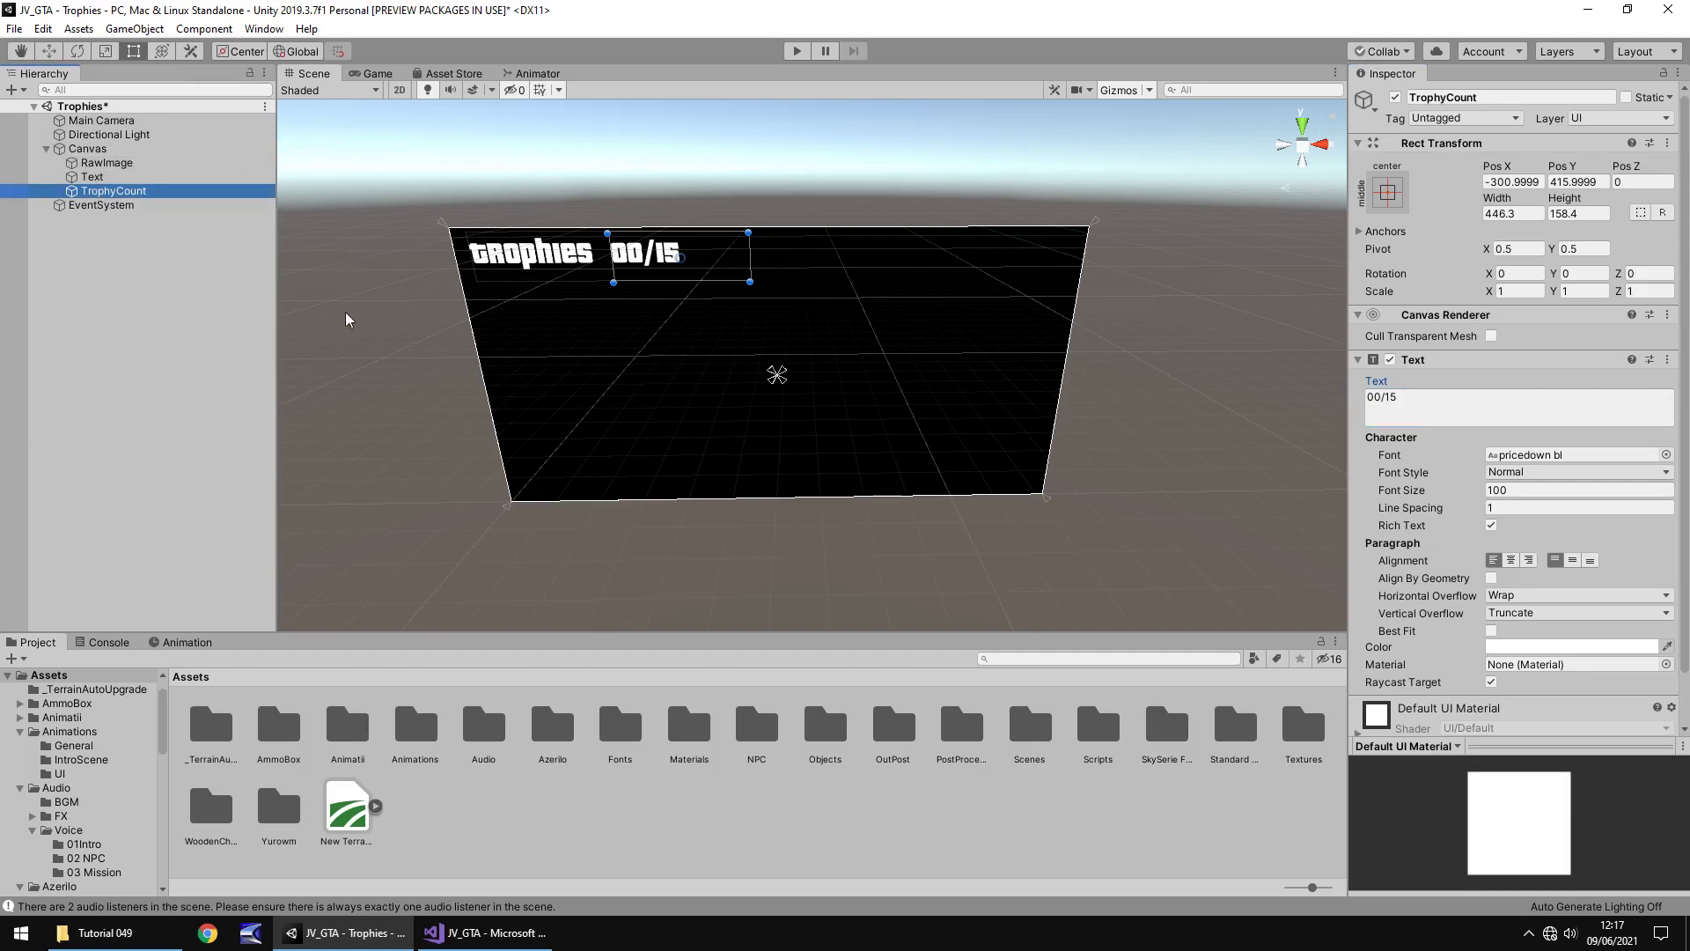
Add a Panel under the Canvas and anchor it to the top-left
scroll(587, 345, "up", 5)
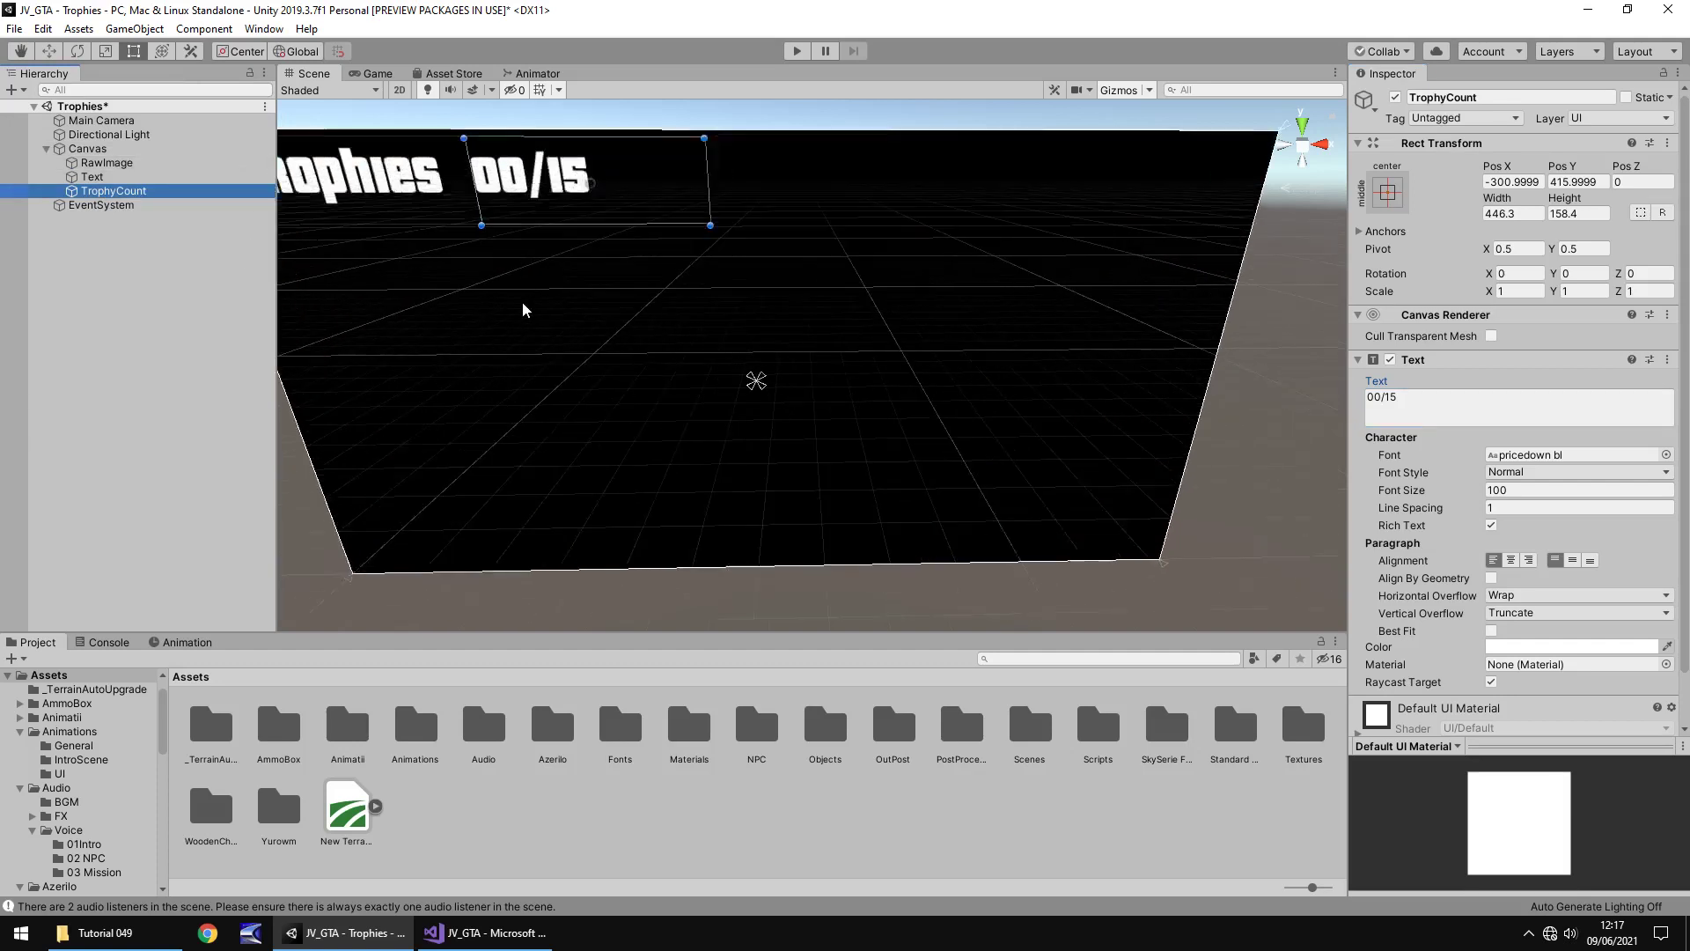
left_click(133, 29)
mouse_move(173, 208)
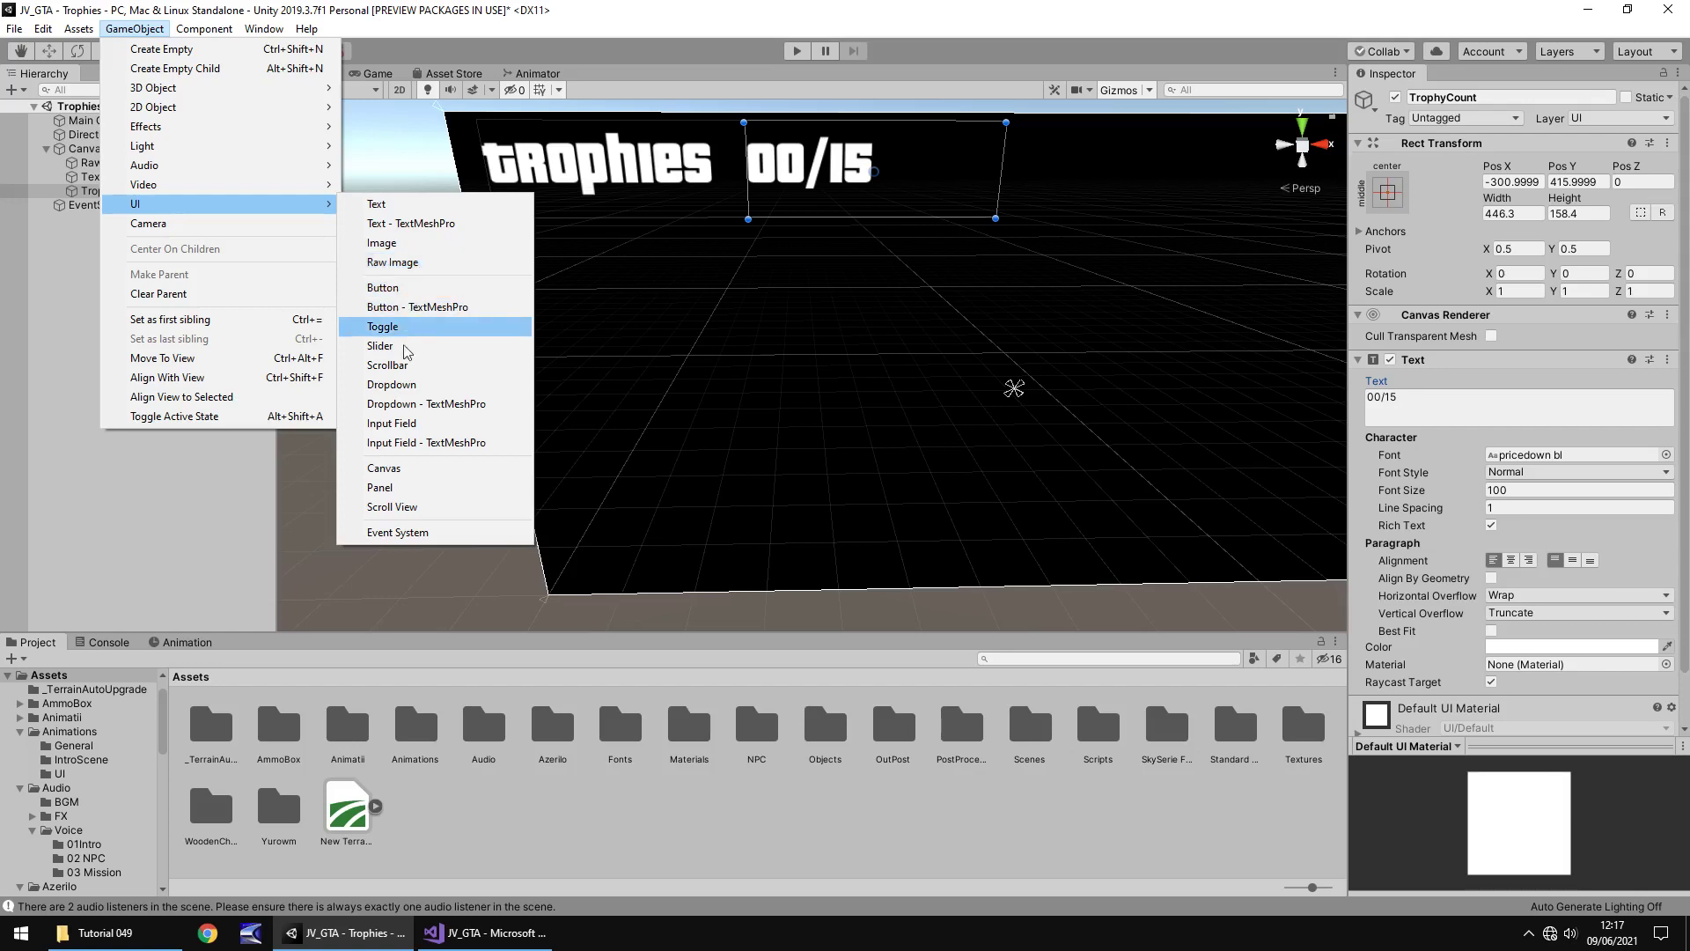
left_click(406, 488)
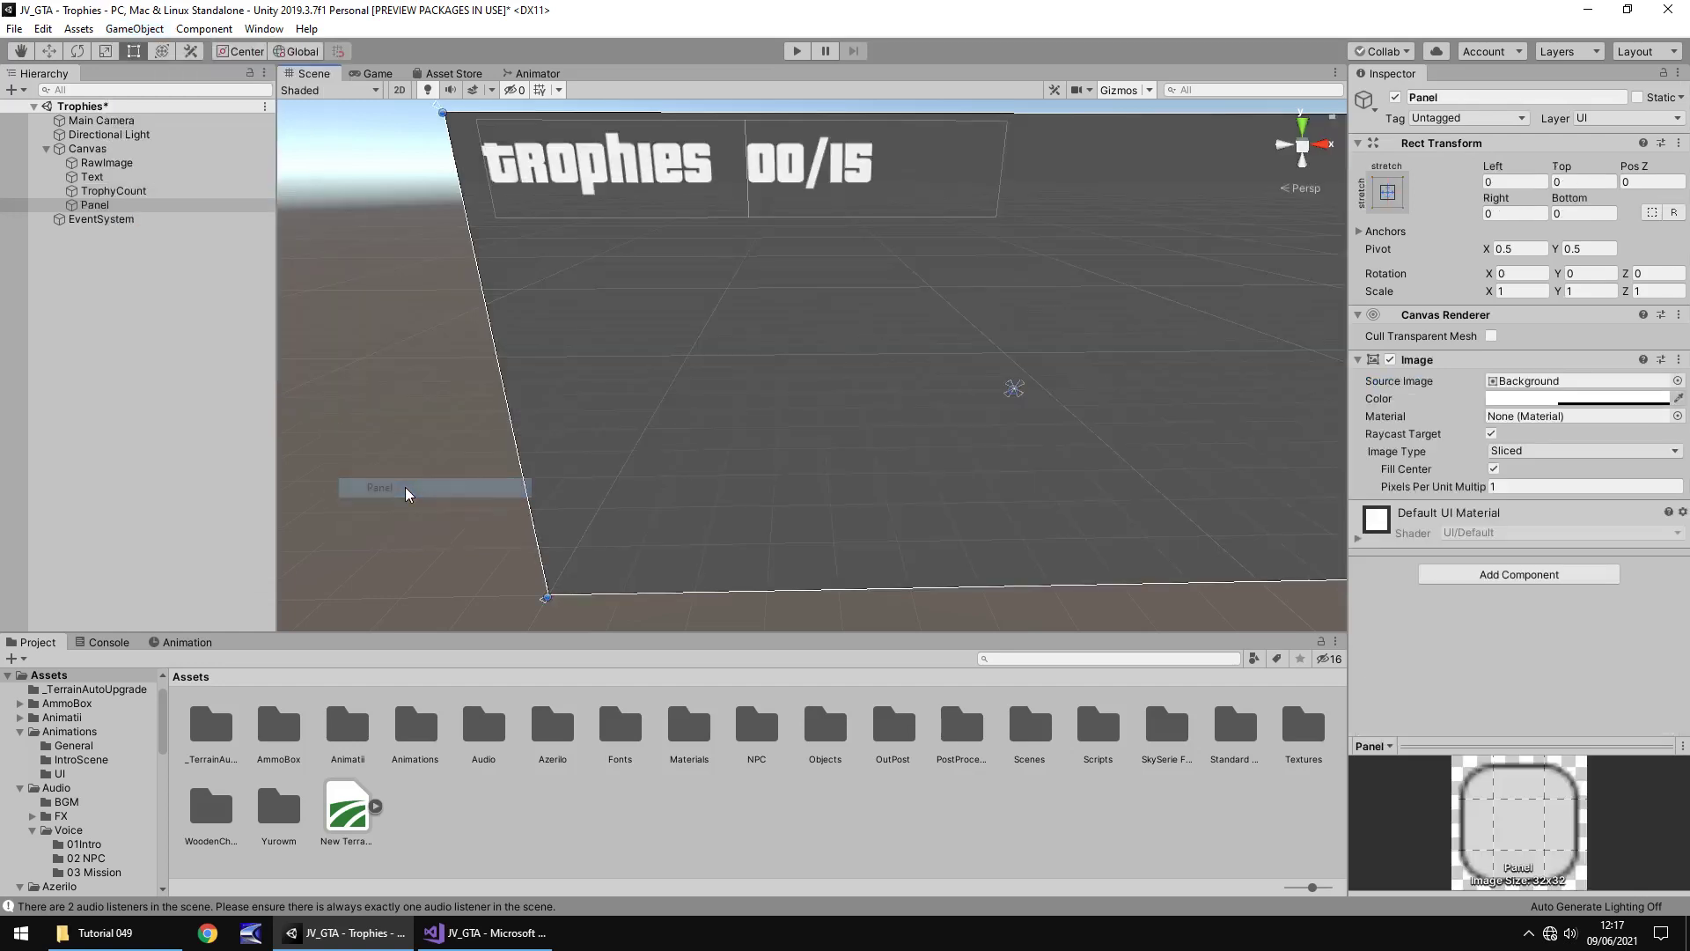
left_click(1388, 192)
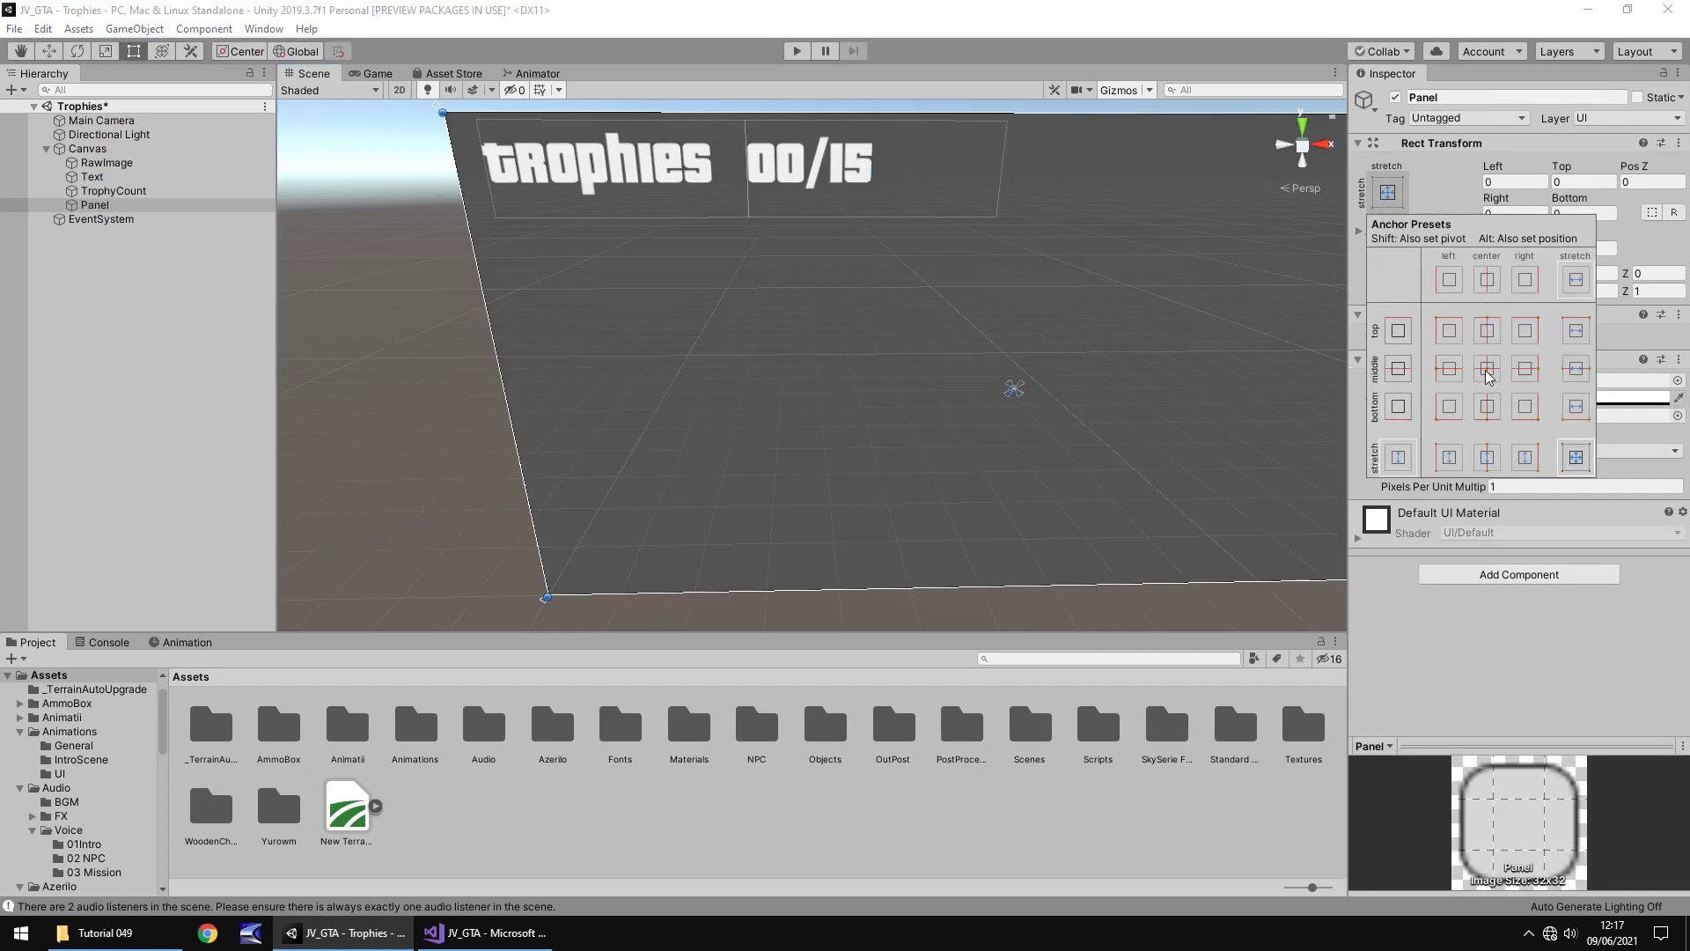
left_click(1451, 333)
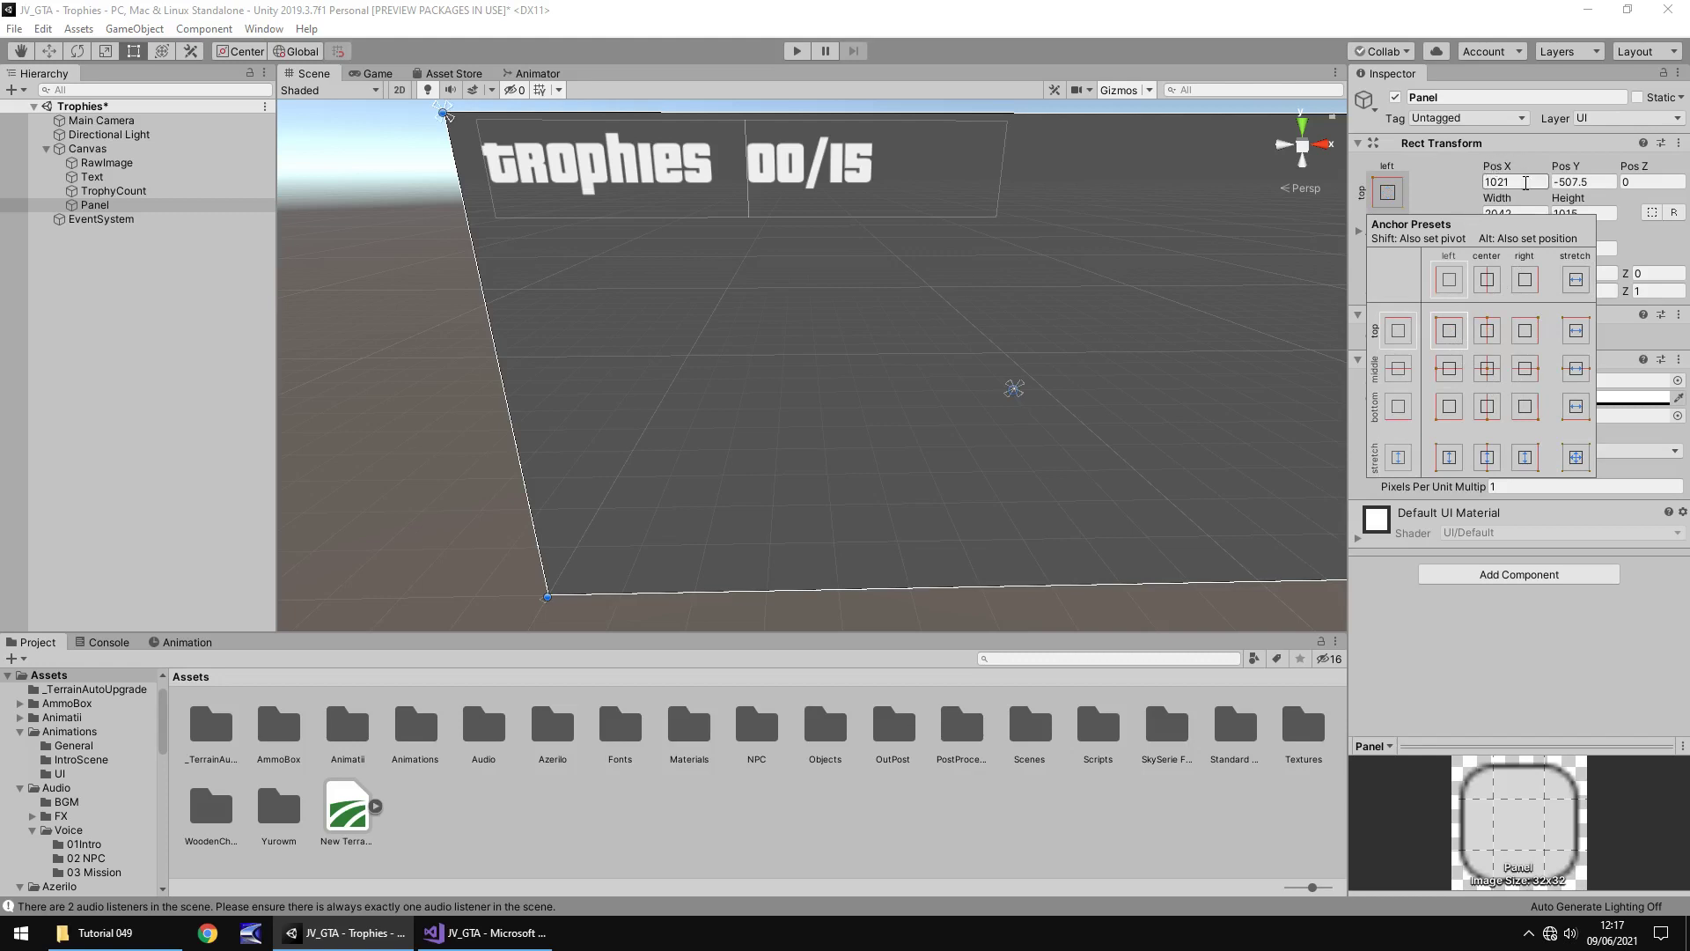
left_click(1526, 183)
Resize the Panel to 726.5×147.2 just below the Trophies 00/15 title
scroll(1218, 365, "down", 4)
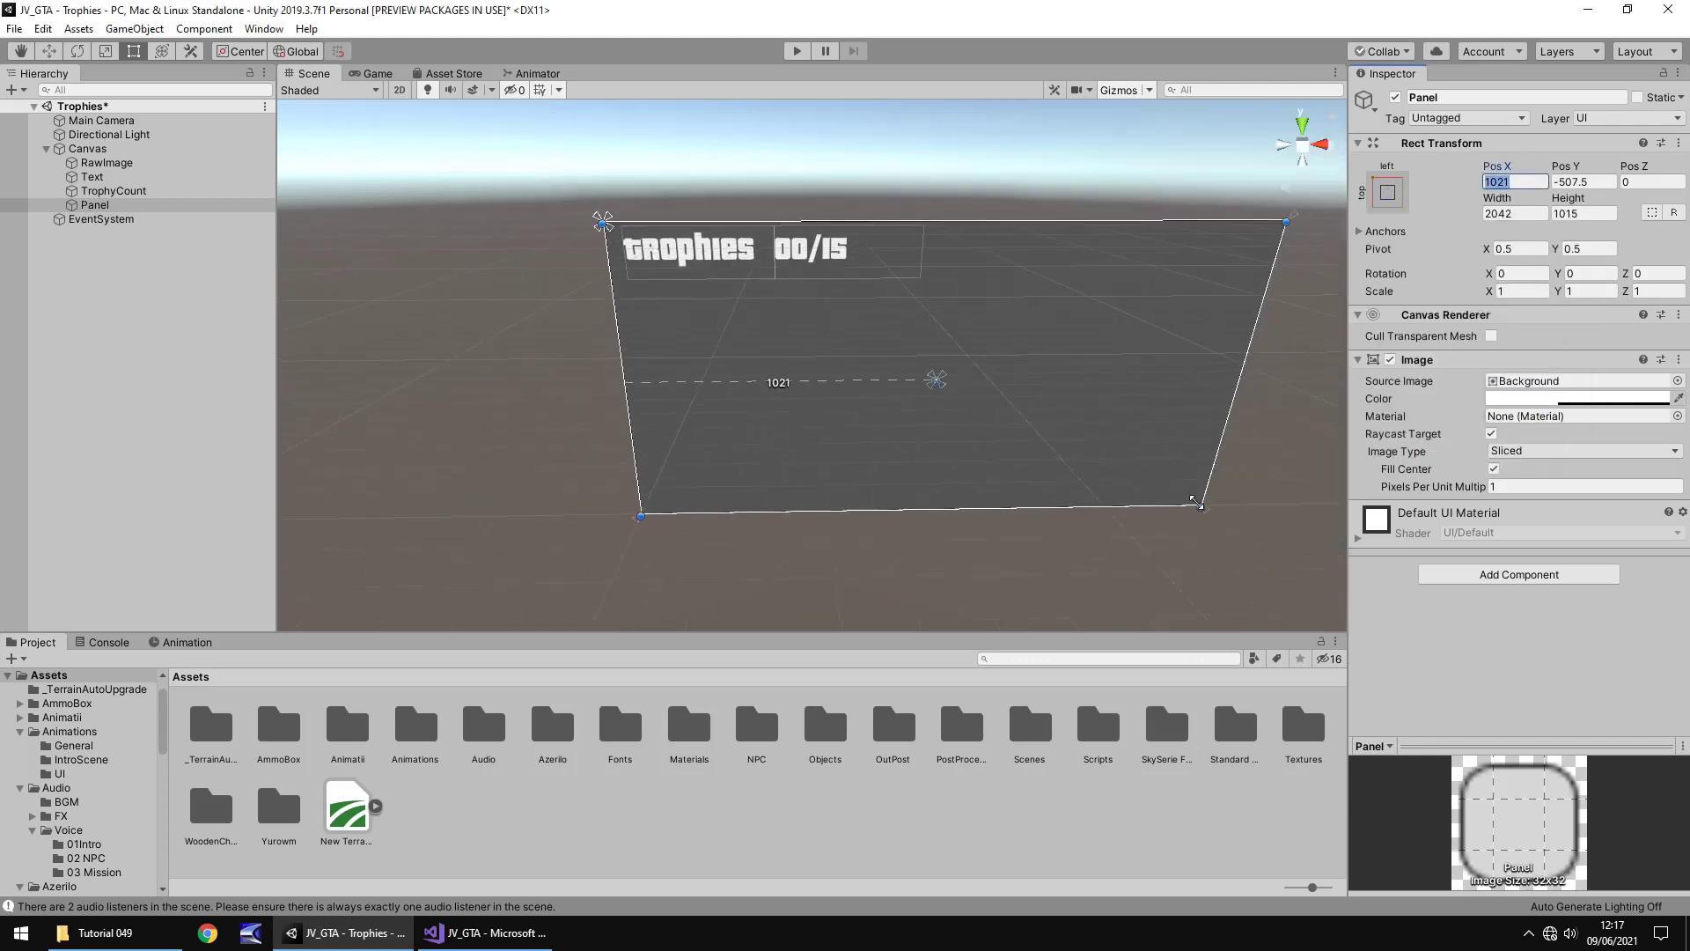
left_click_drag(1195, 502, 866, 337)
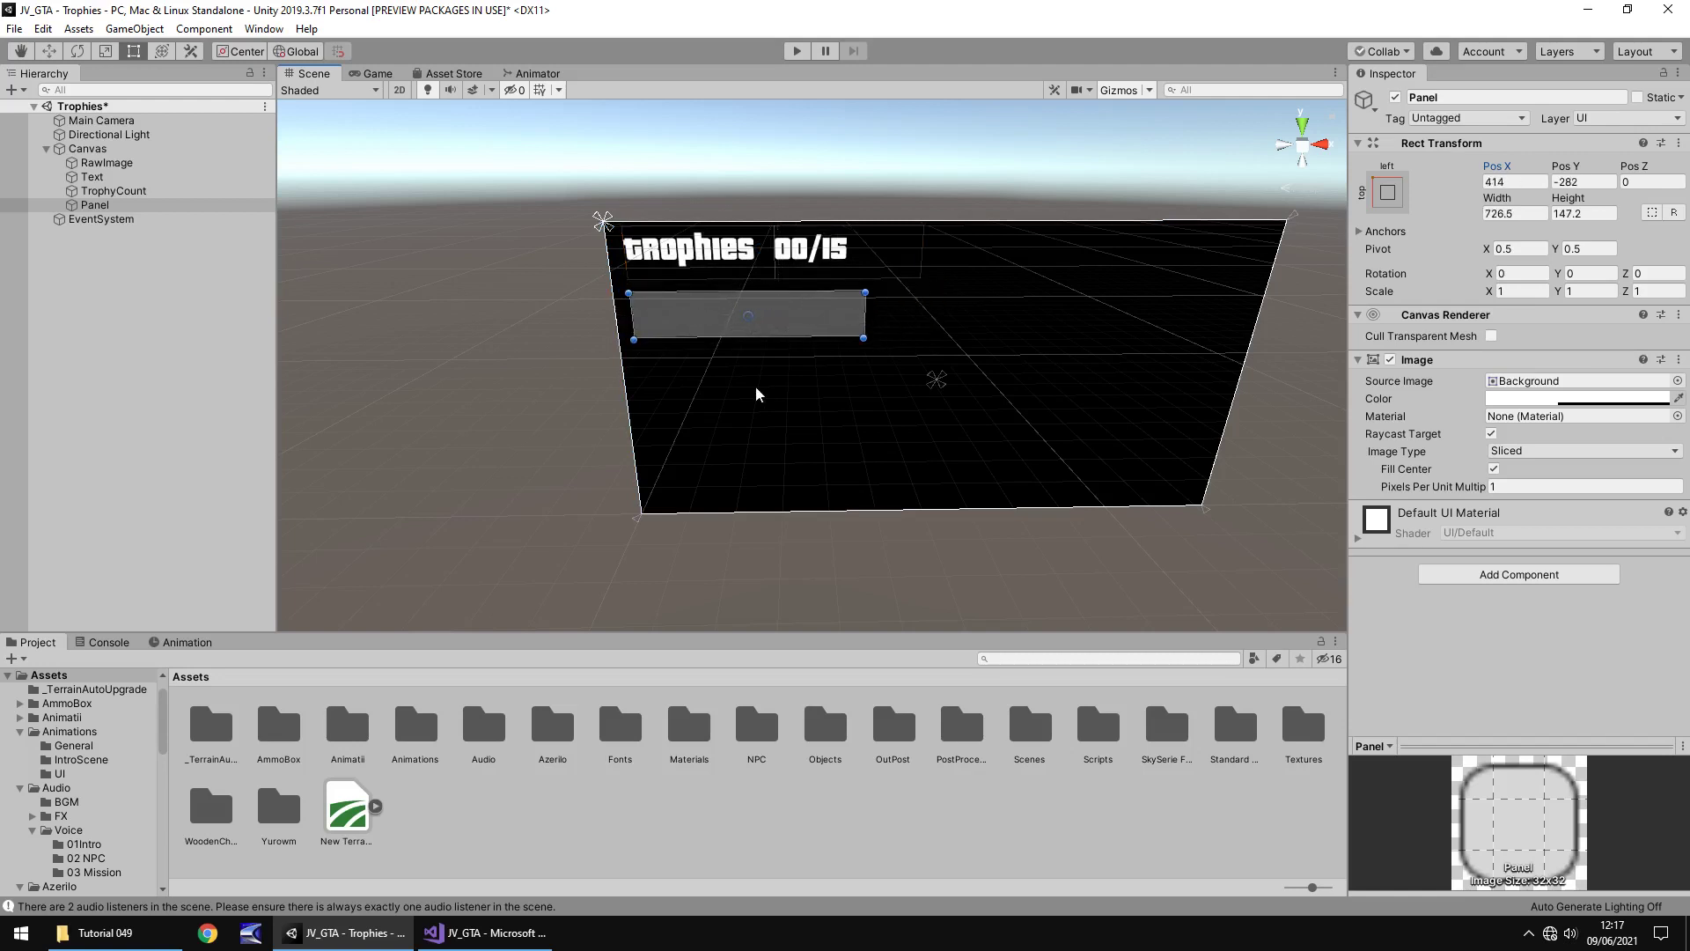
scroll(592, 560, "up", 10)
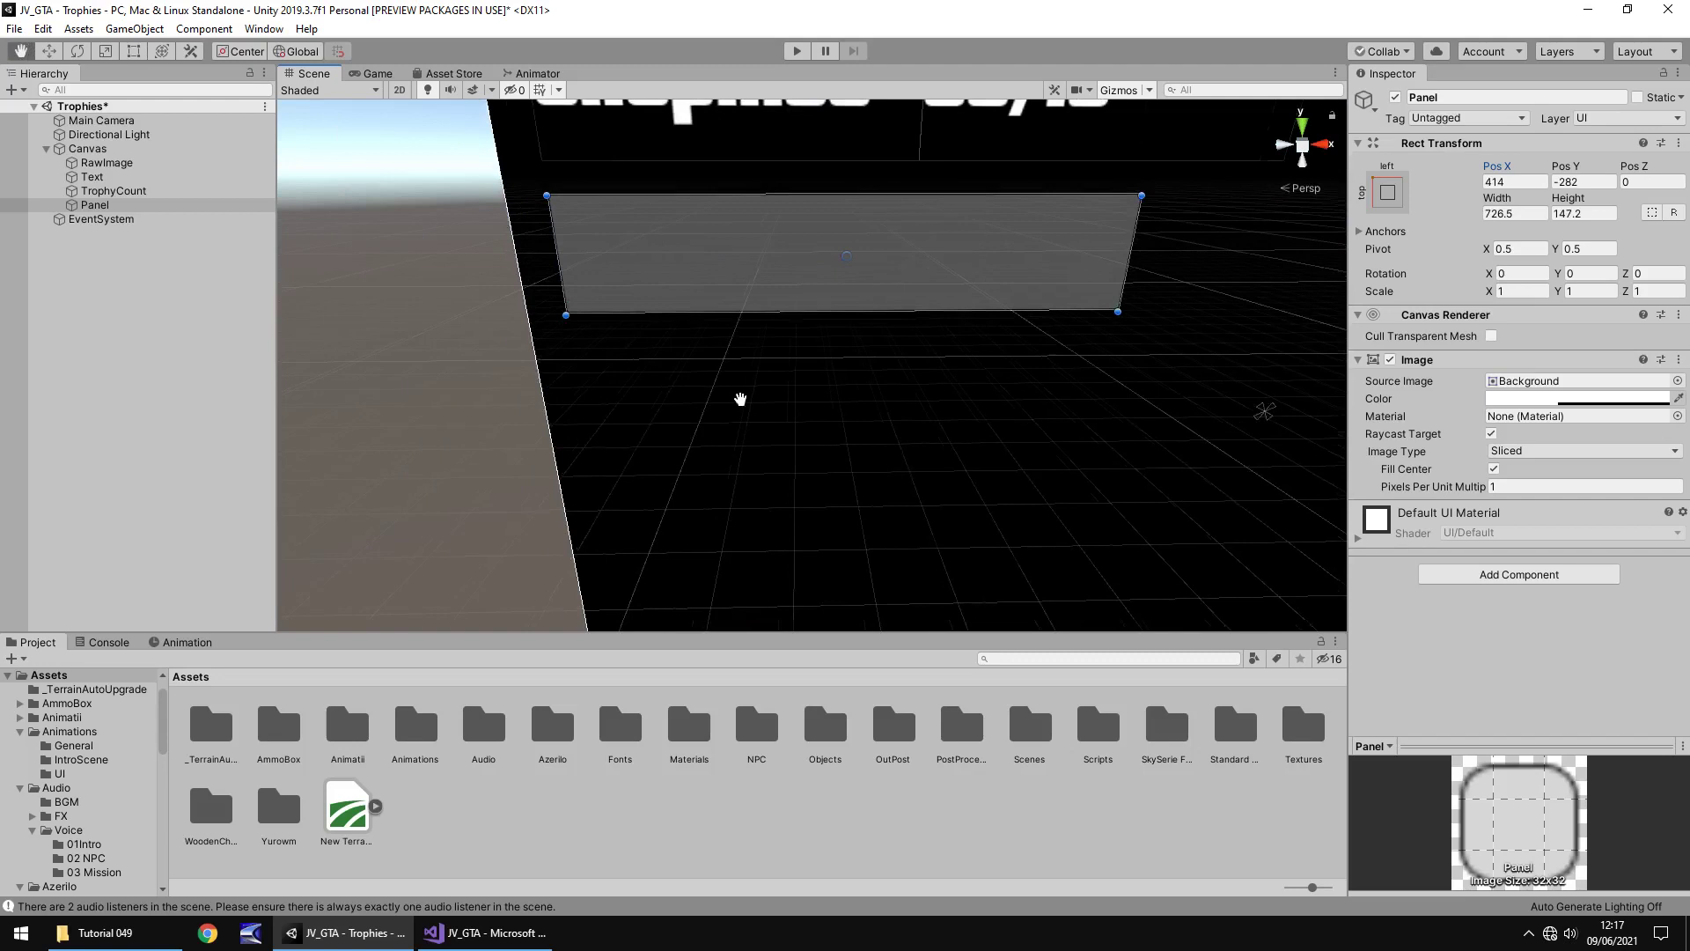
Create a Raw Image parented to Panel, sized 120×120, centred at the panel's left end
left_click(136, 29)
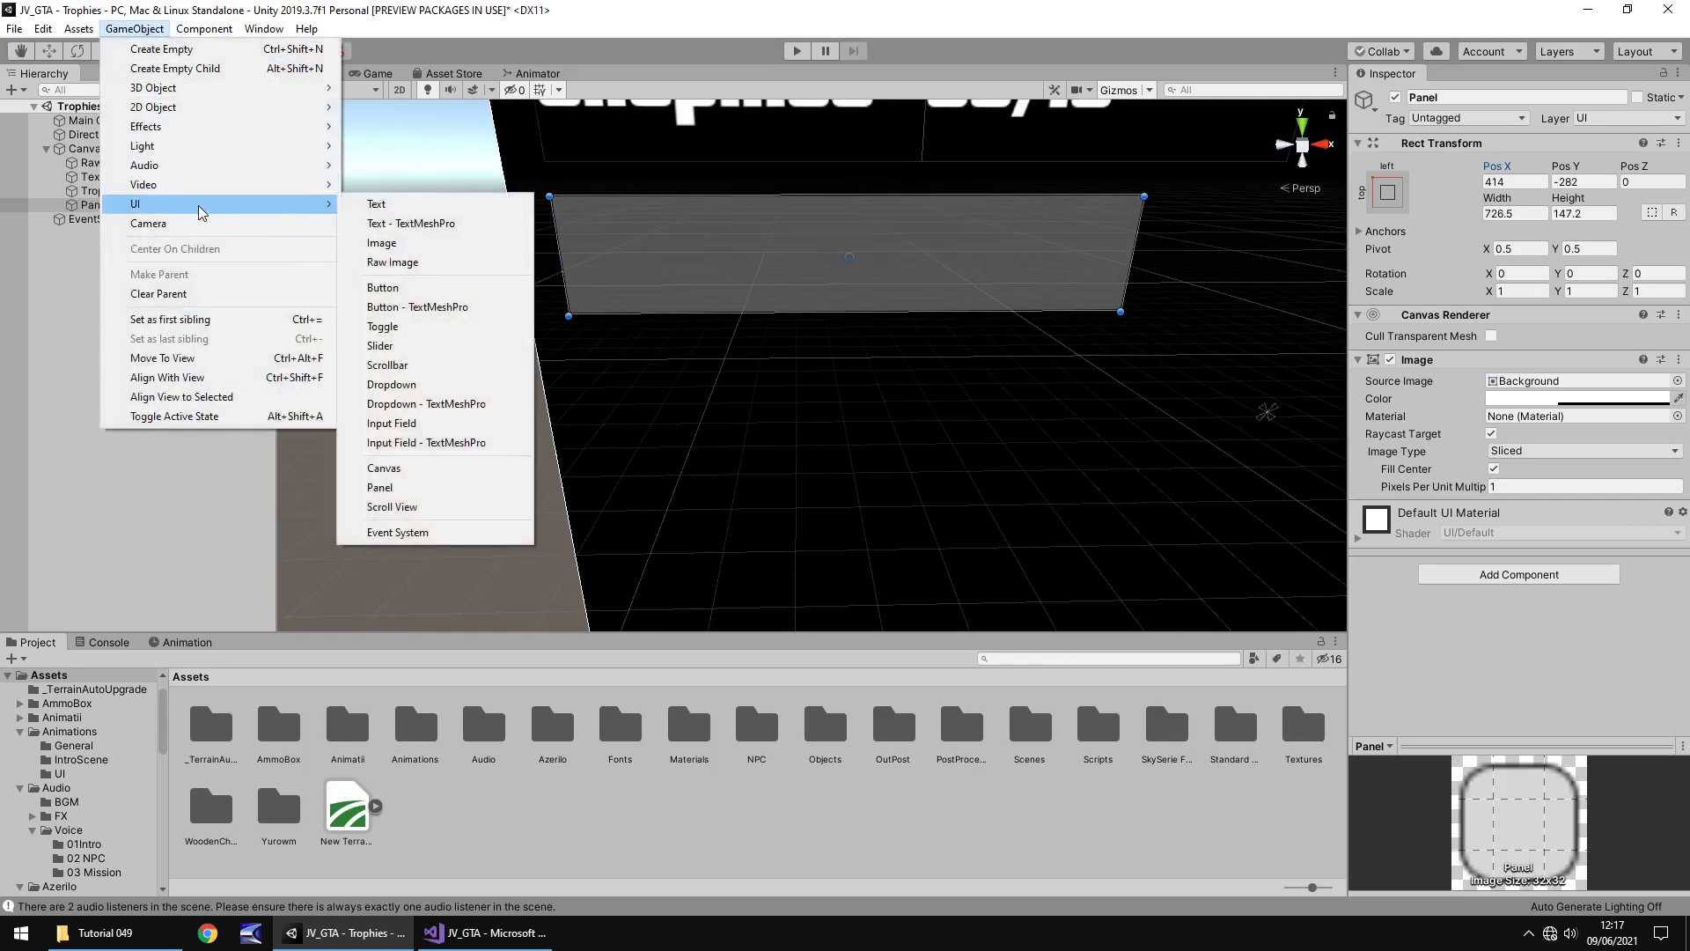
left_click(430, 263)
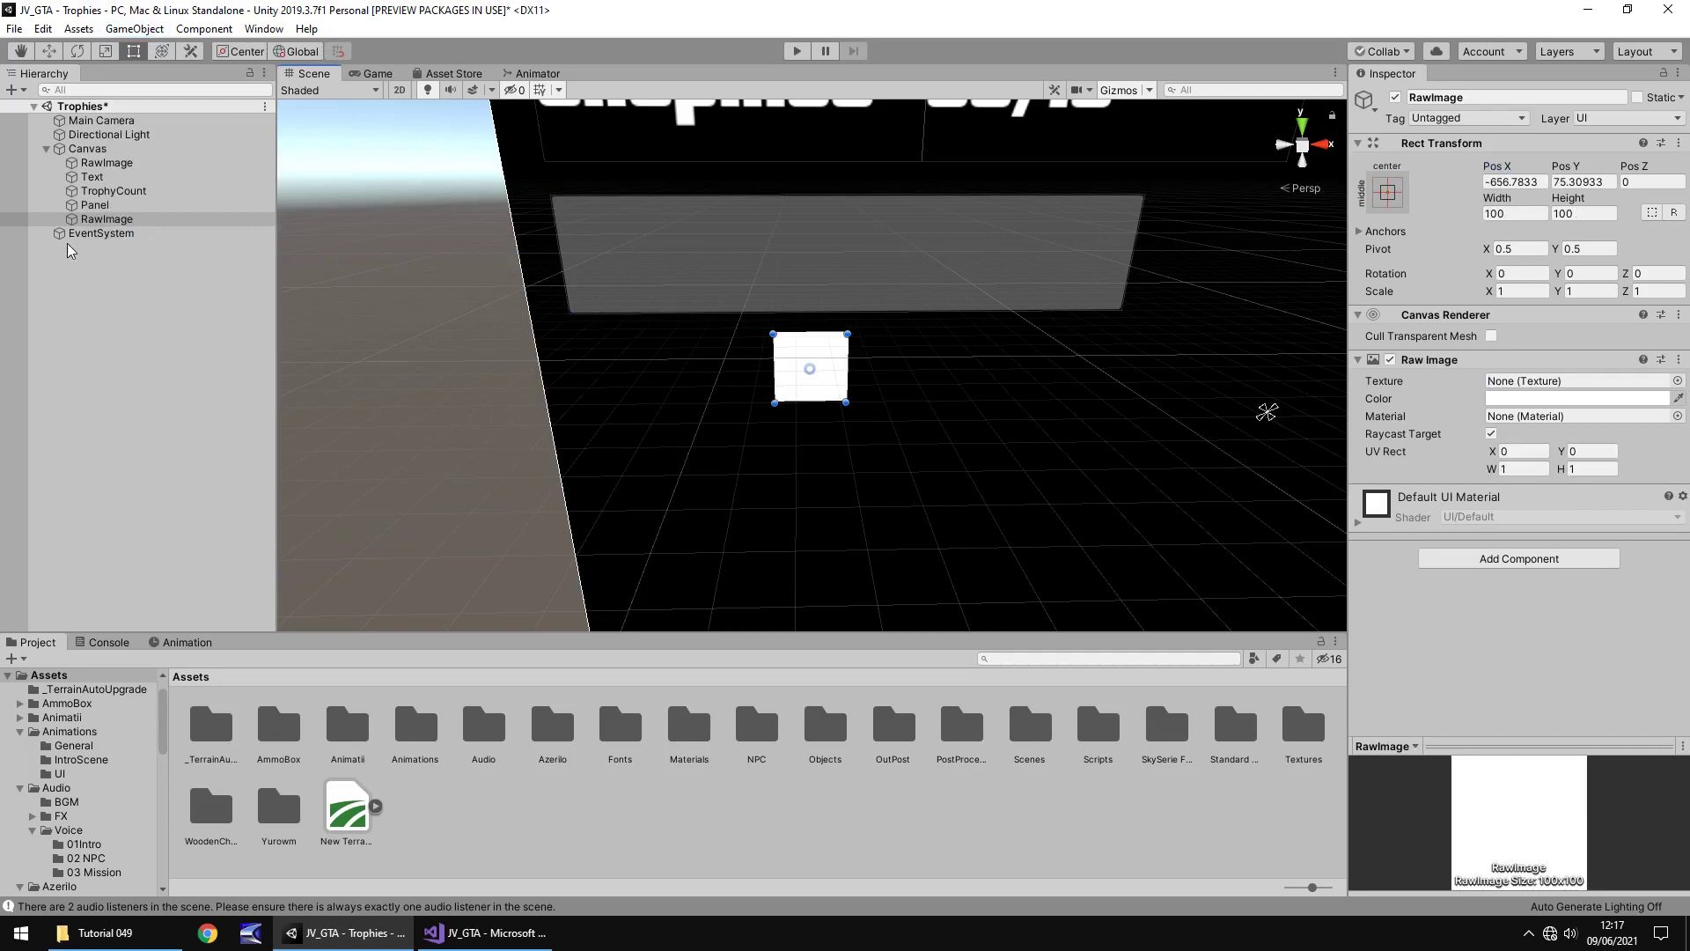
left_click_drag(107, 218, 95, 205)
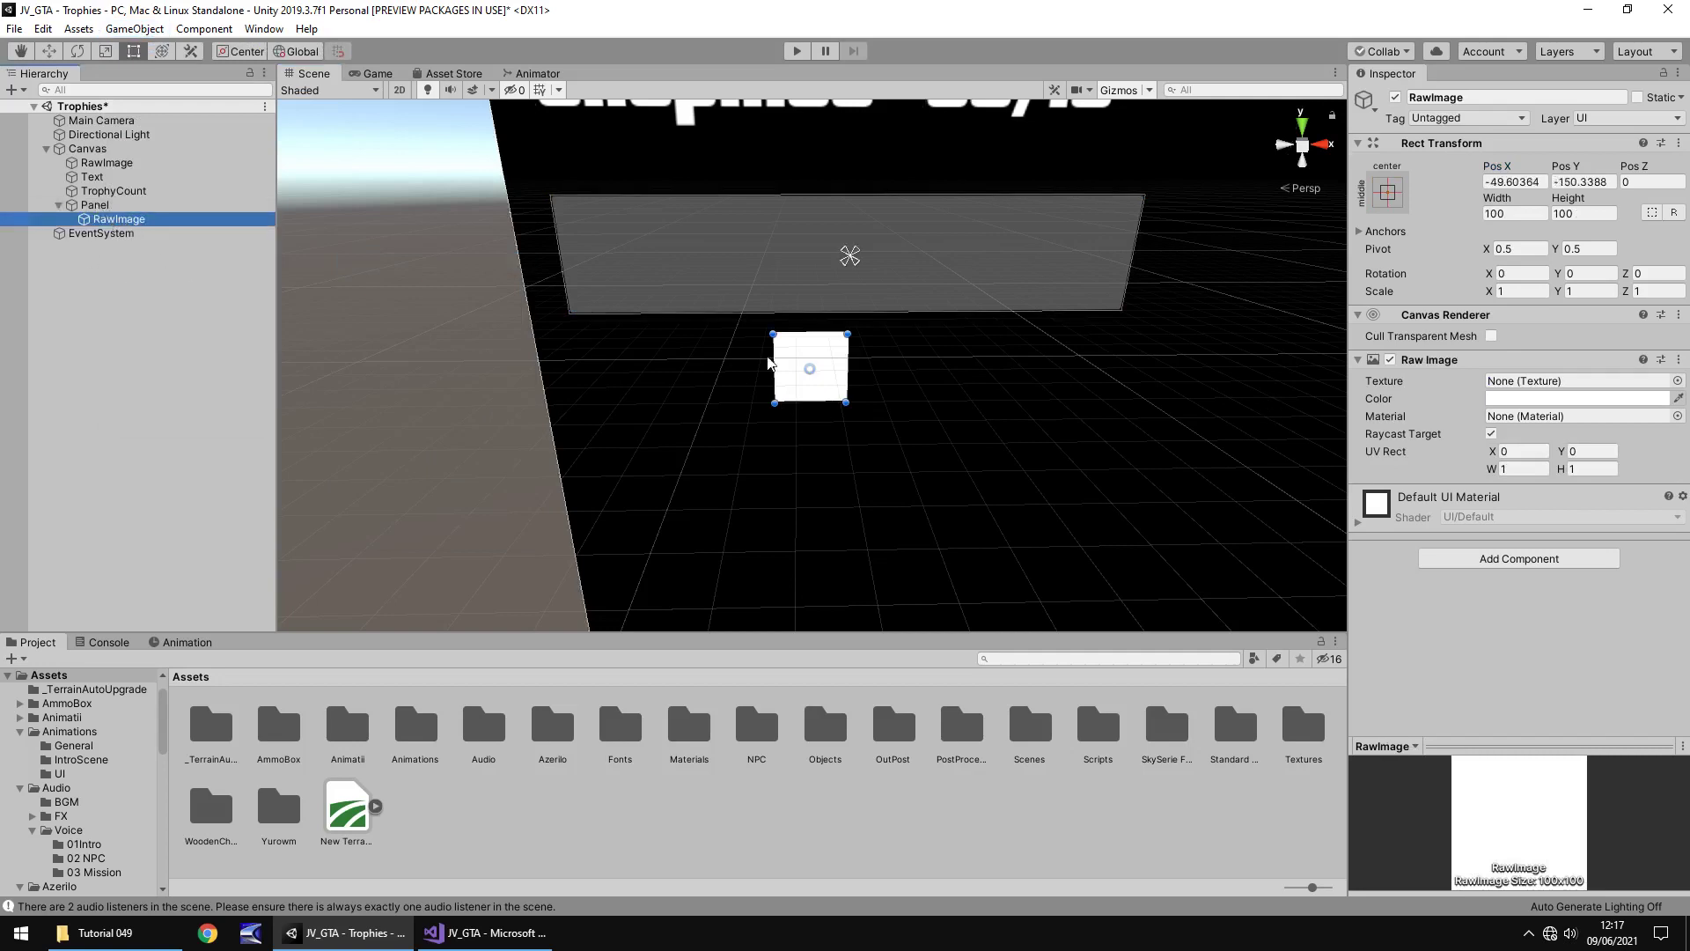
left_click_drag(768, 363, 624, 223)
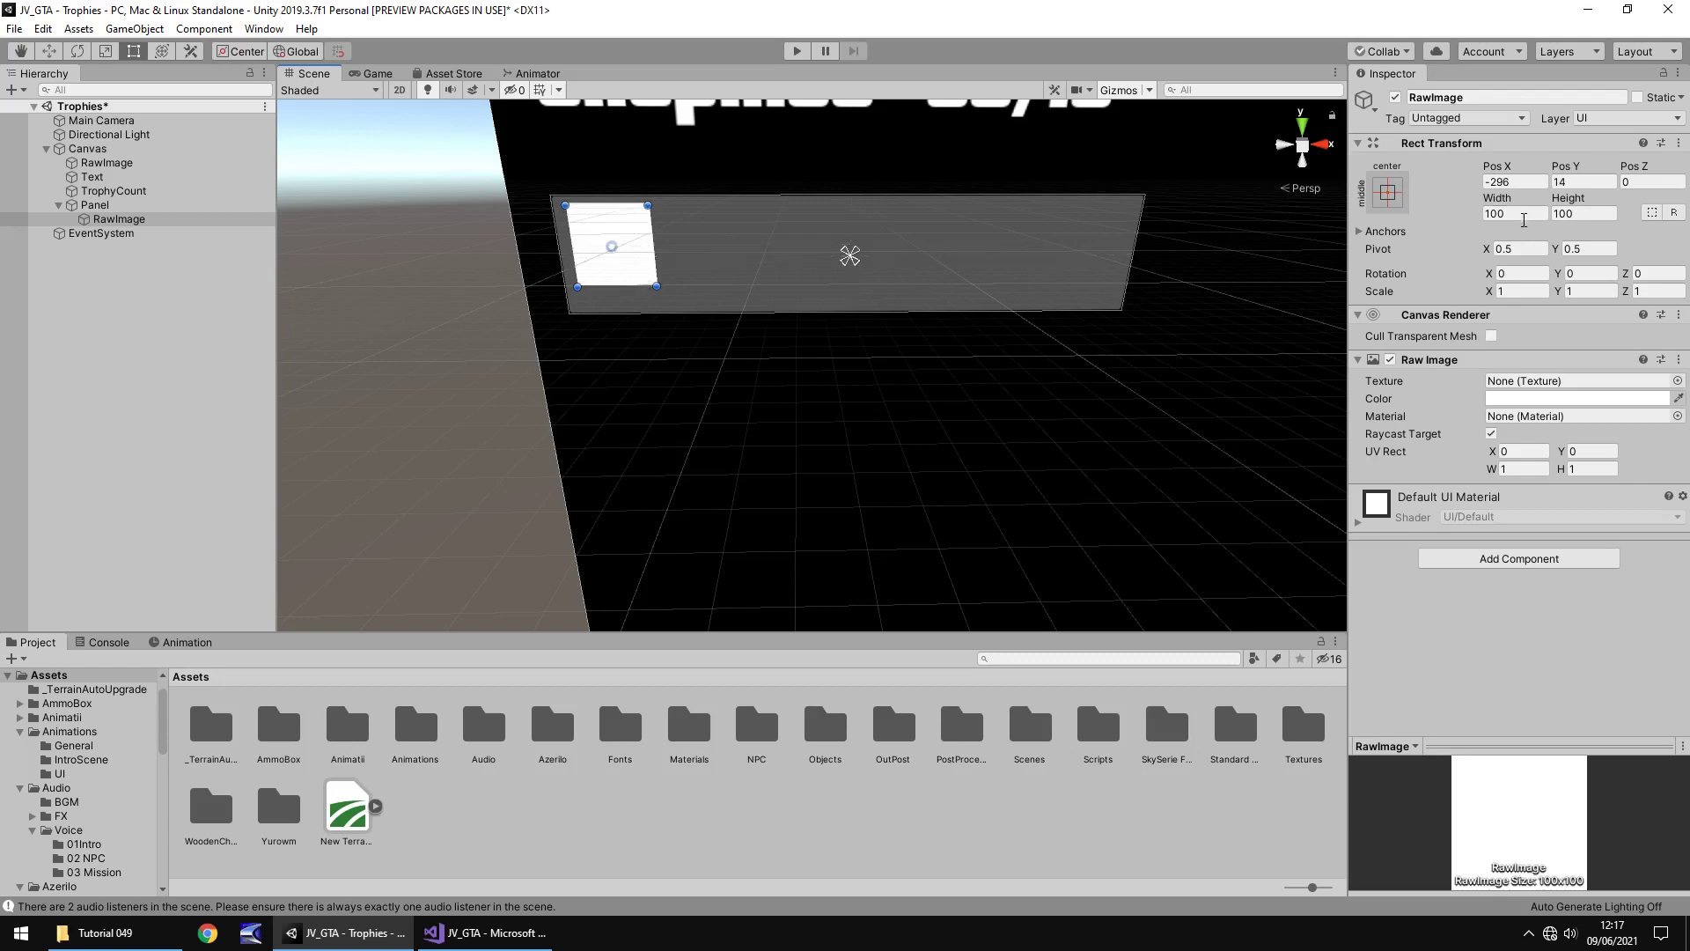
left_click(1524, 218)
type("120")
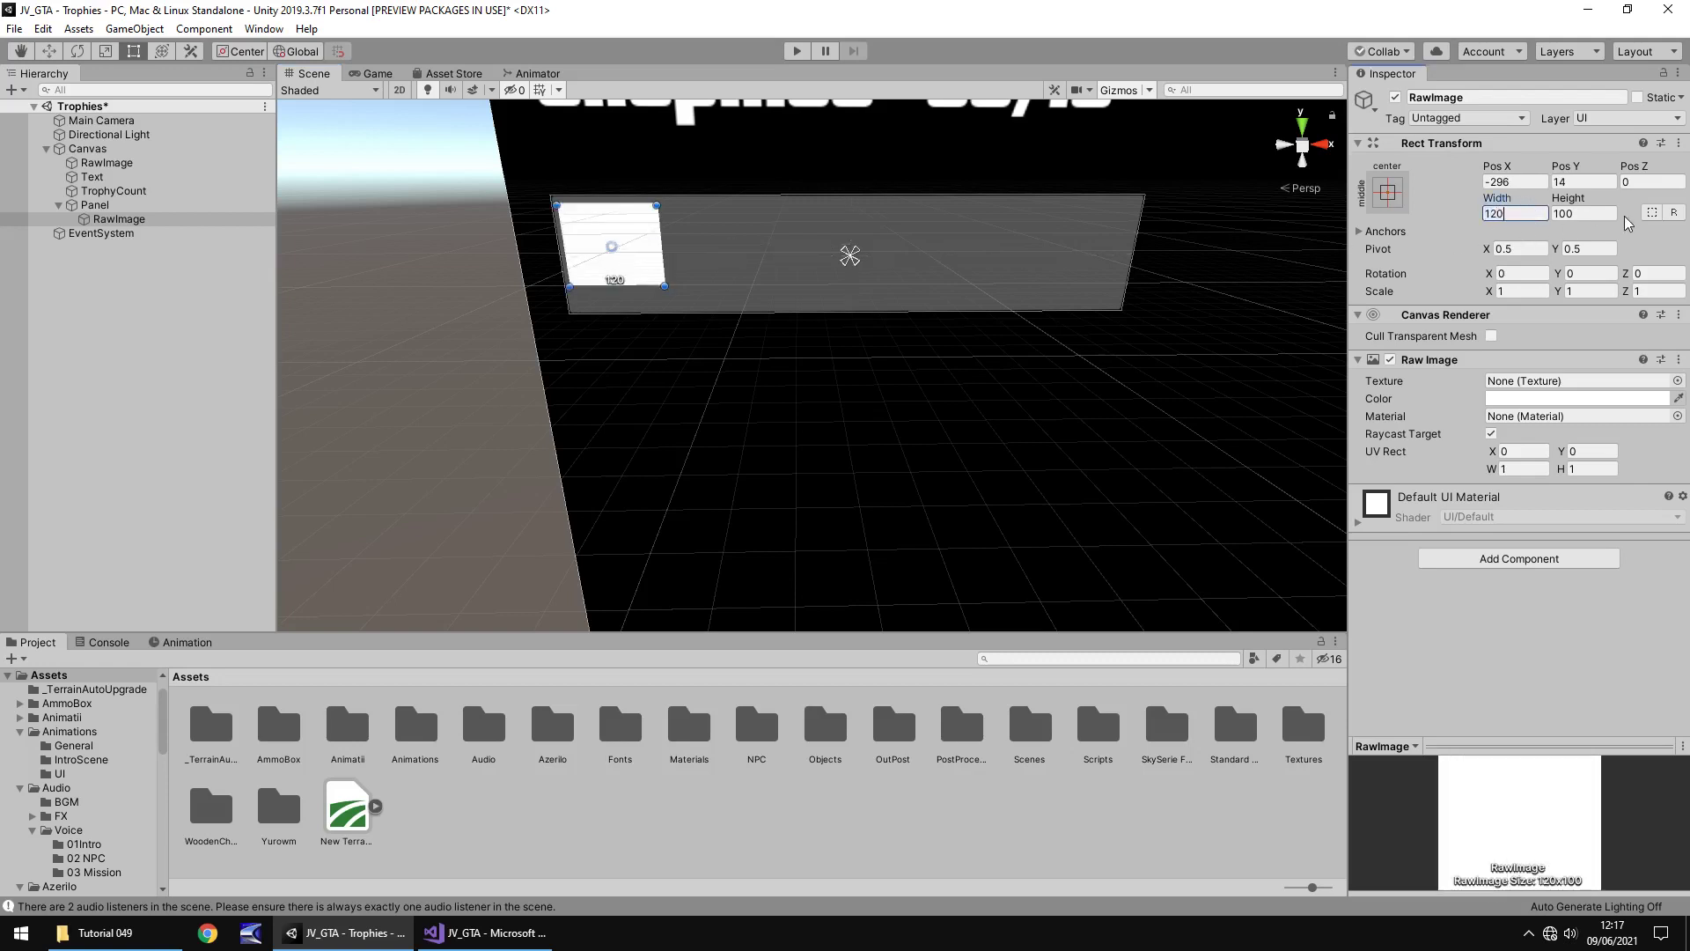
key("Tab")
type("120")
left_click_drag(635, 235, 645, 247)
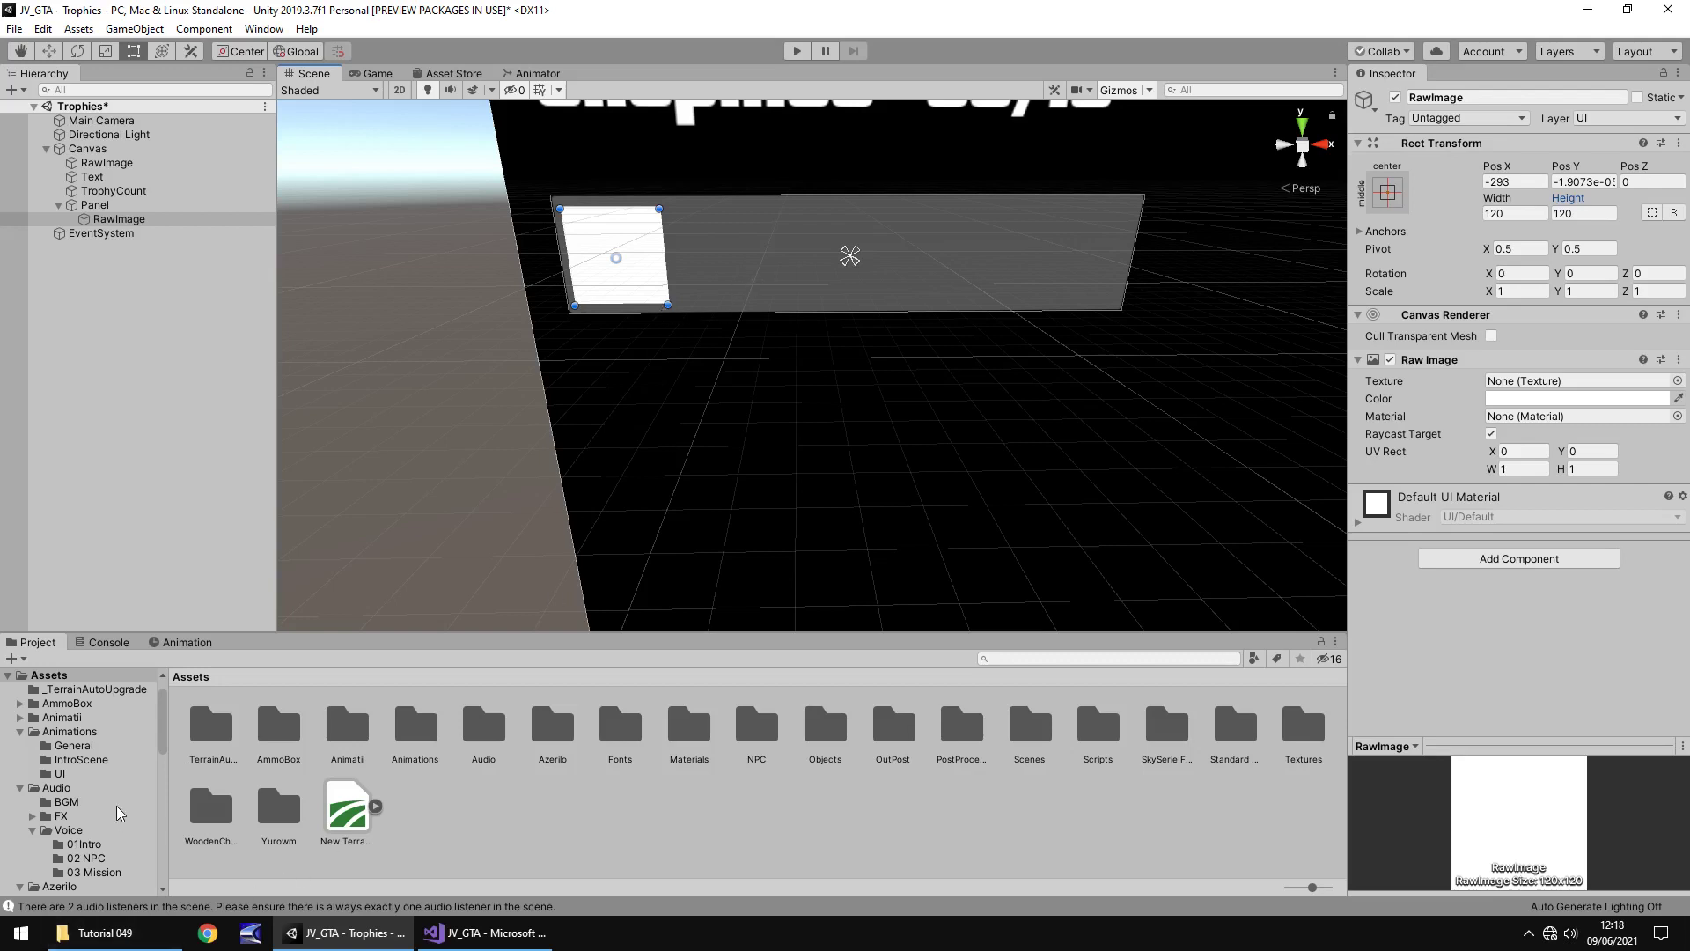
Create a folder named Trophies inside Assets/Textures in the Project panel
scroll(111, 823, "down", 10)
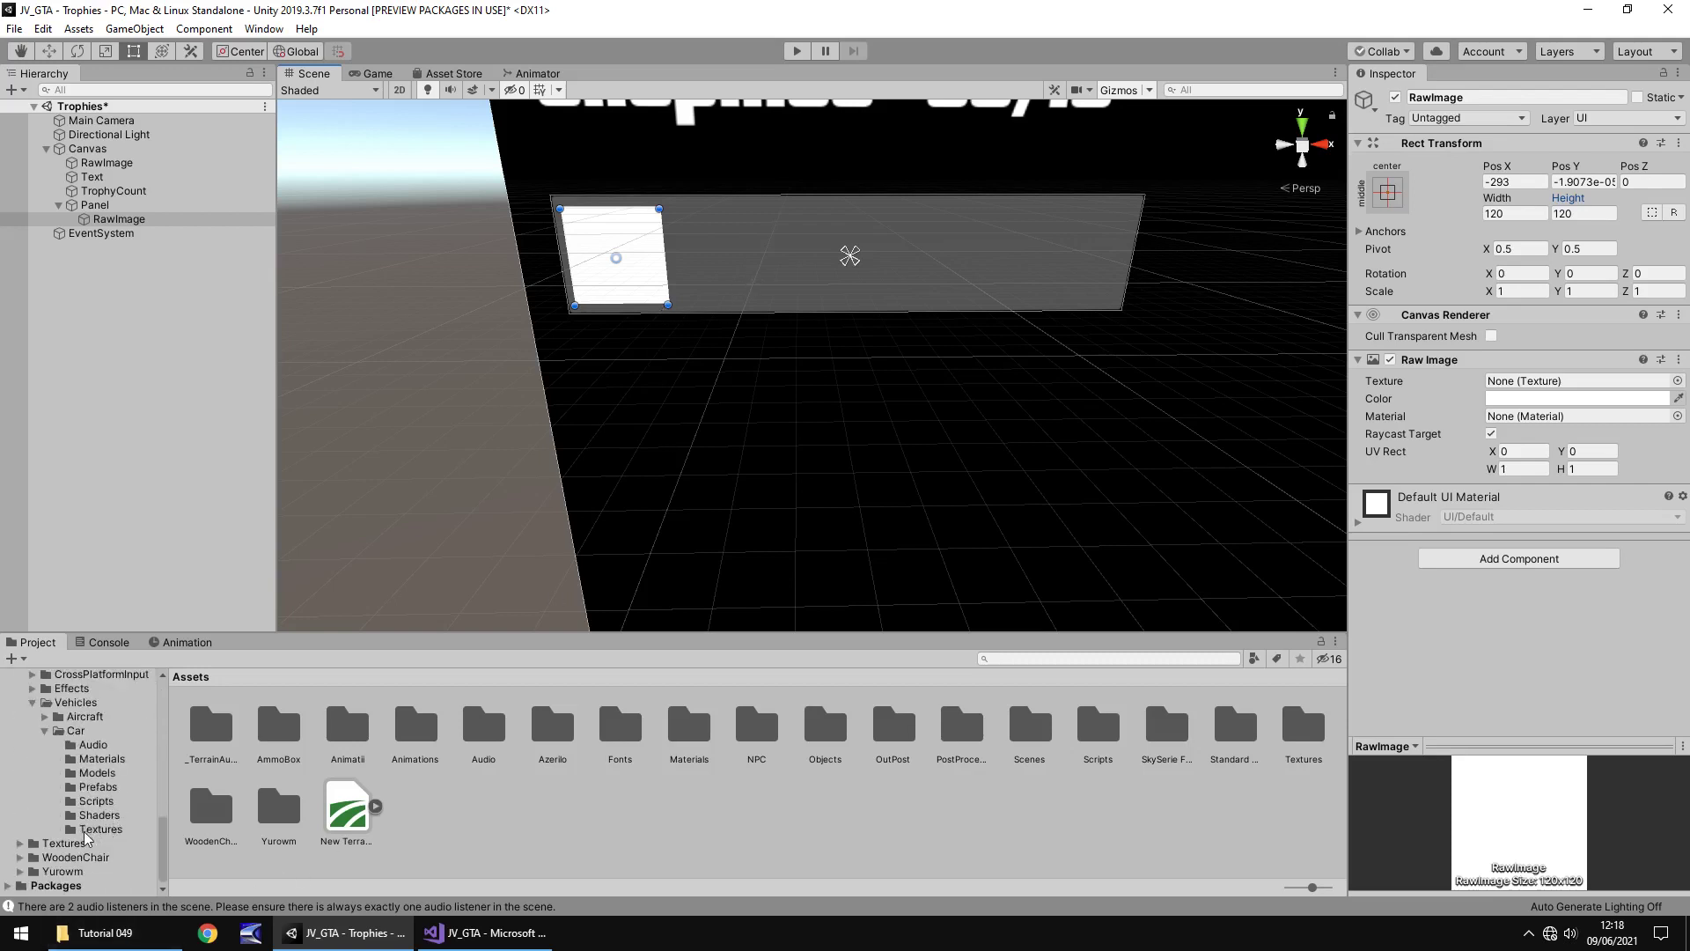
left_click(79, 842)
right_click(310, 819)
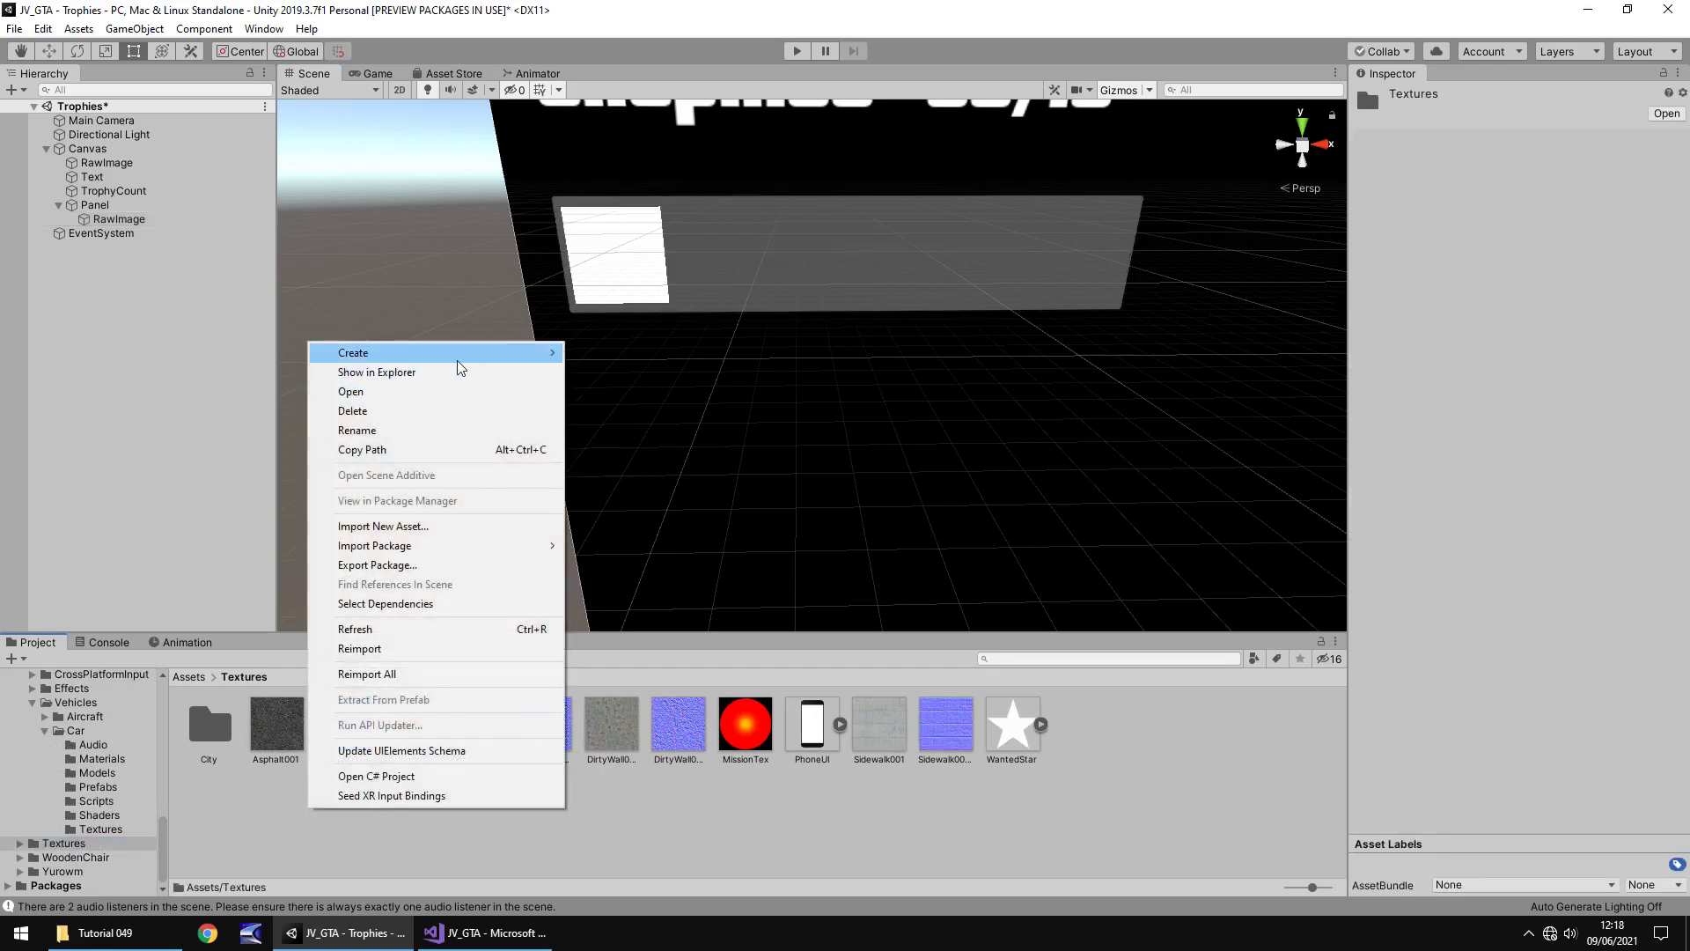
mouse_move(458, 354)
left_click(652, 233)
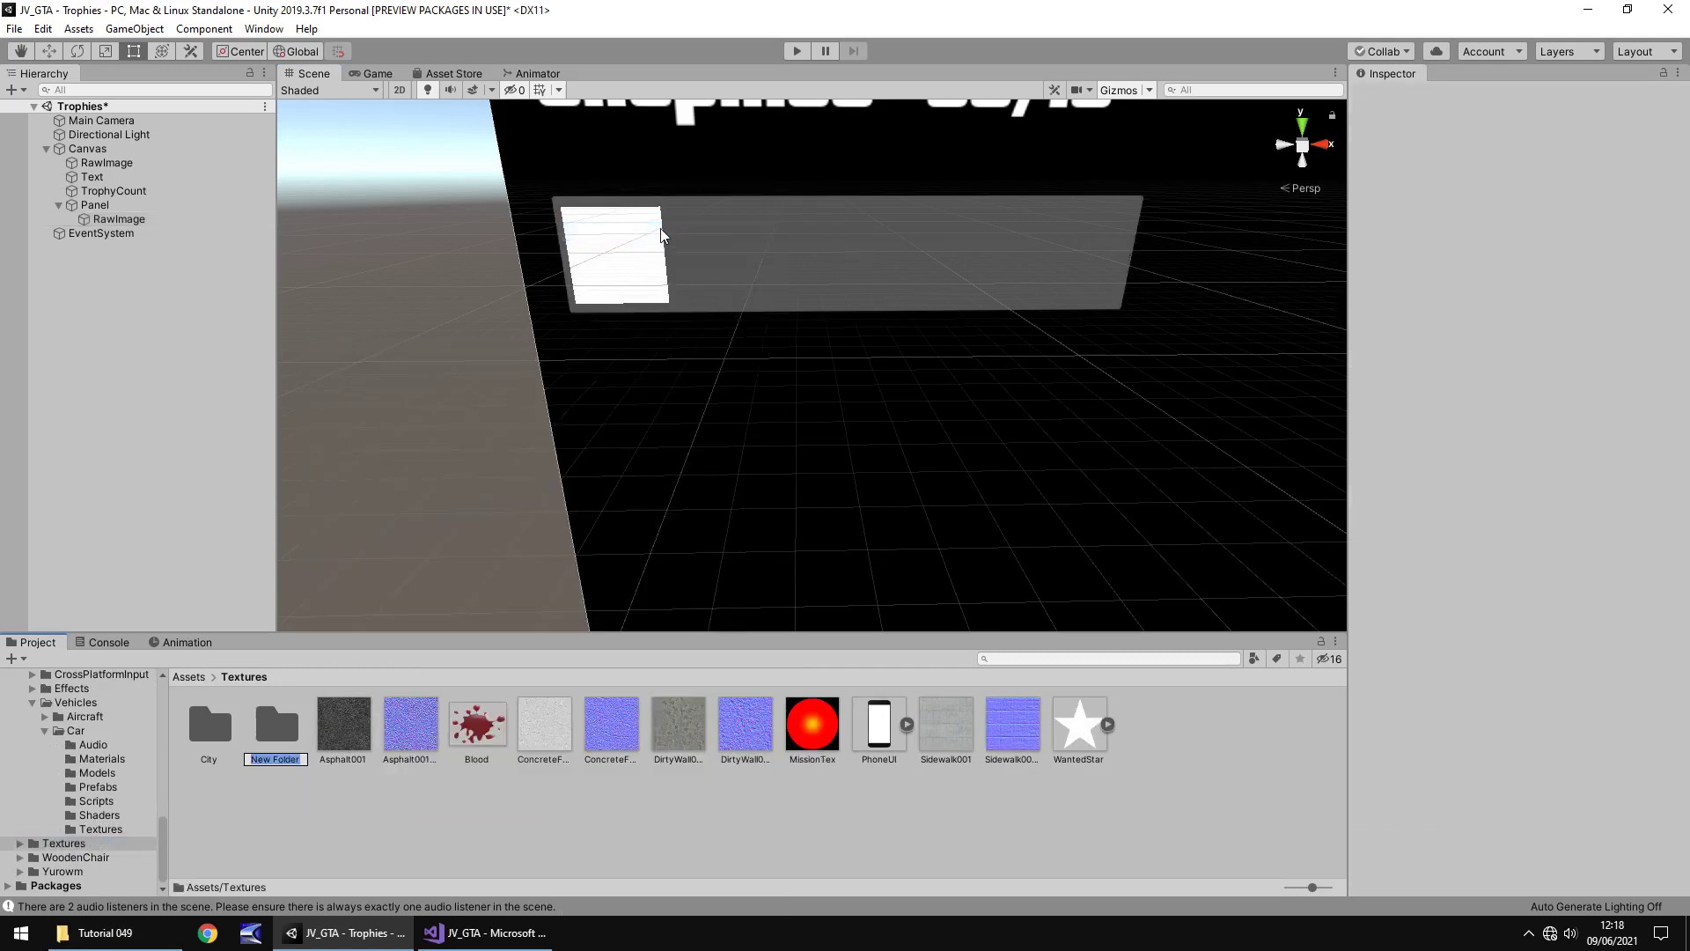
type("Trophies")
key("Return")
key("Return")
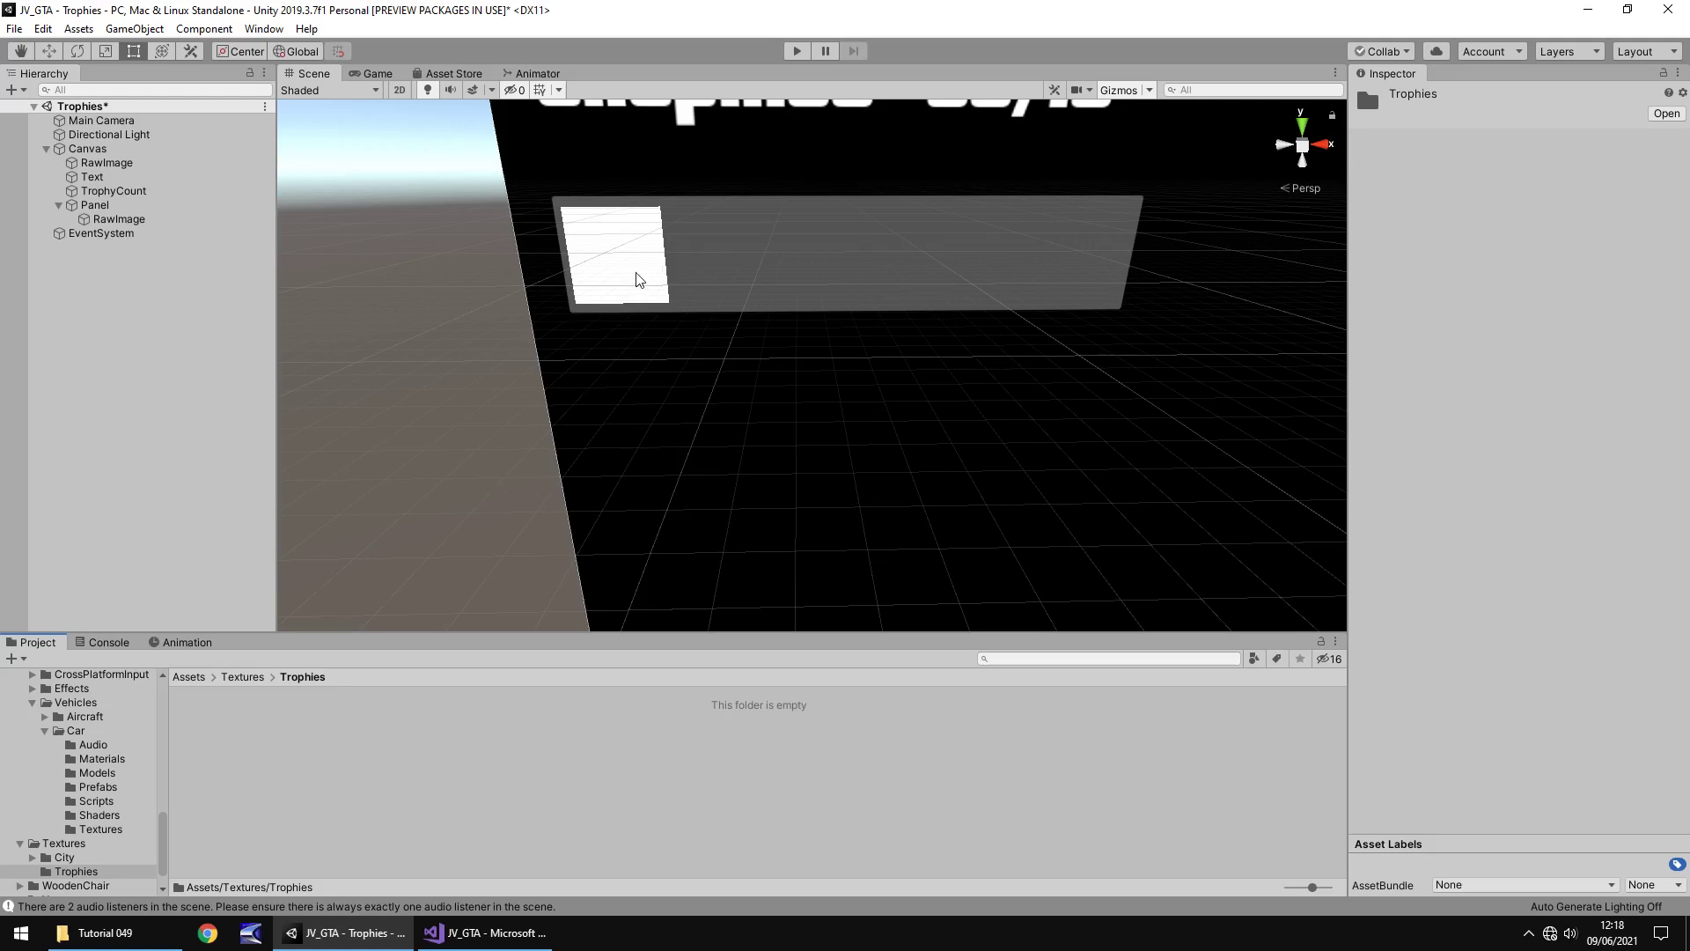
Drag TrophyIcon.png from the Tutorial 049 Explorer folder into Assets/Textures/Trophies
left_click(148, 935)
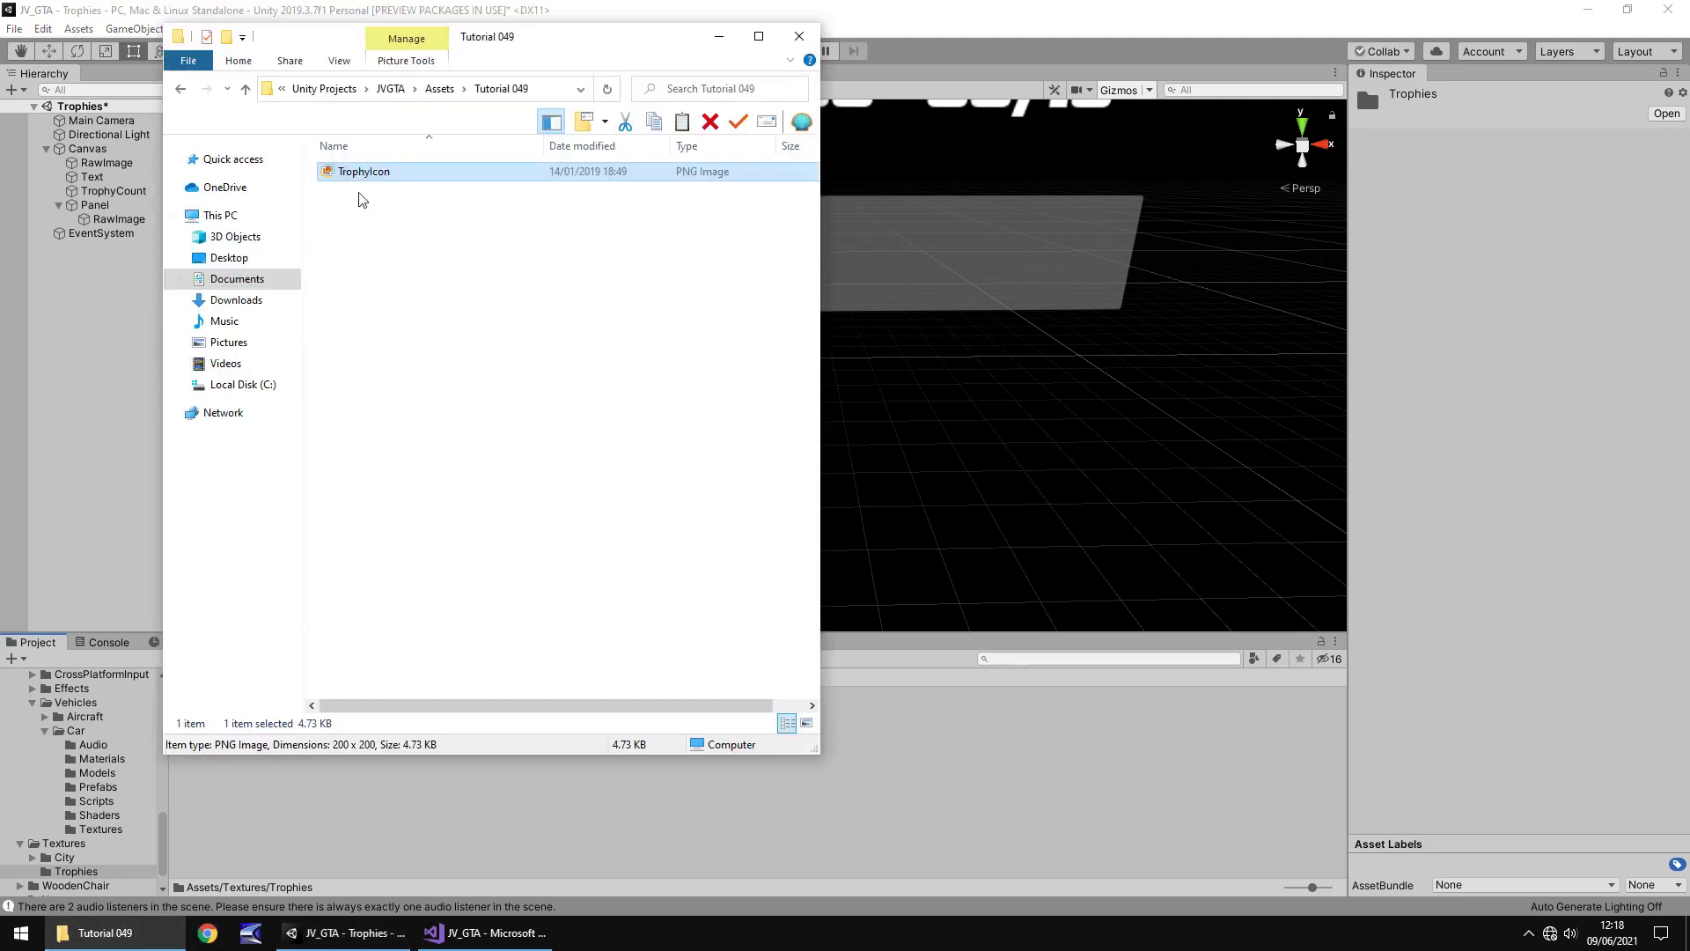
left_click_drag(366, 174, 557, 803)
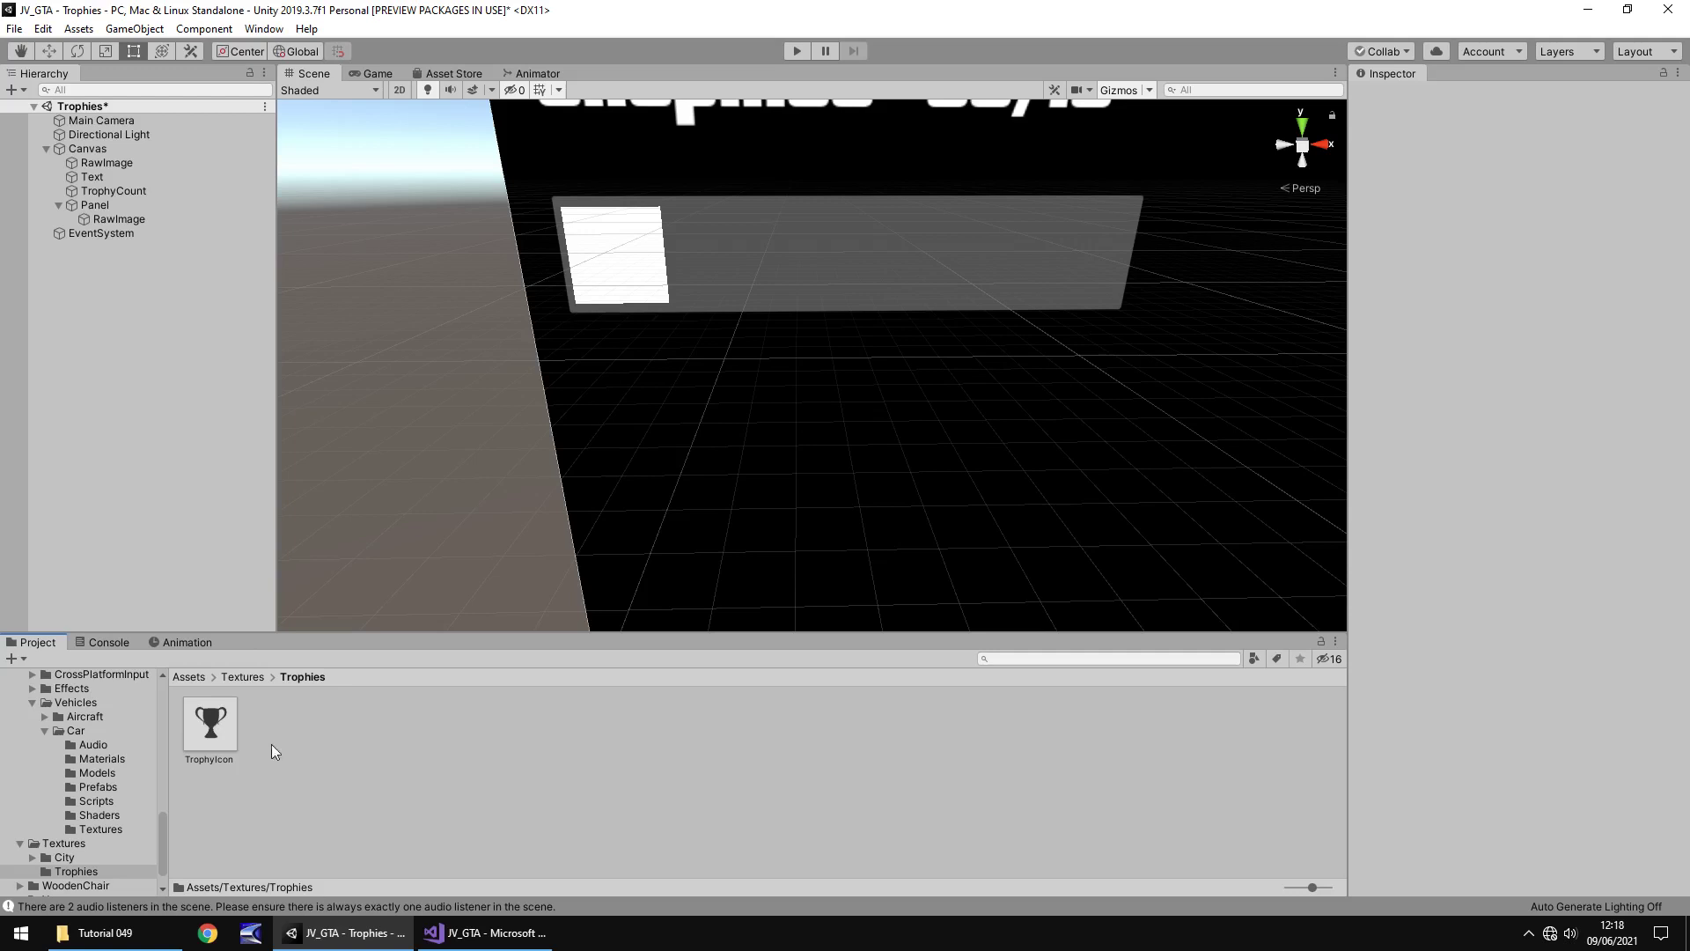
Set the panel RawImage's Texture to TrophyIcon and preview the trophy in the Game view
left_click(621, 260)
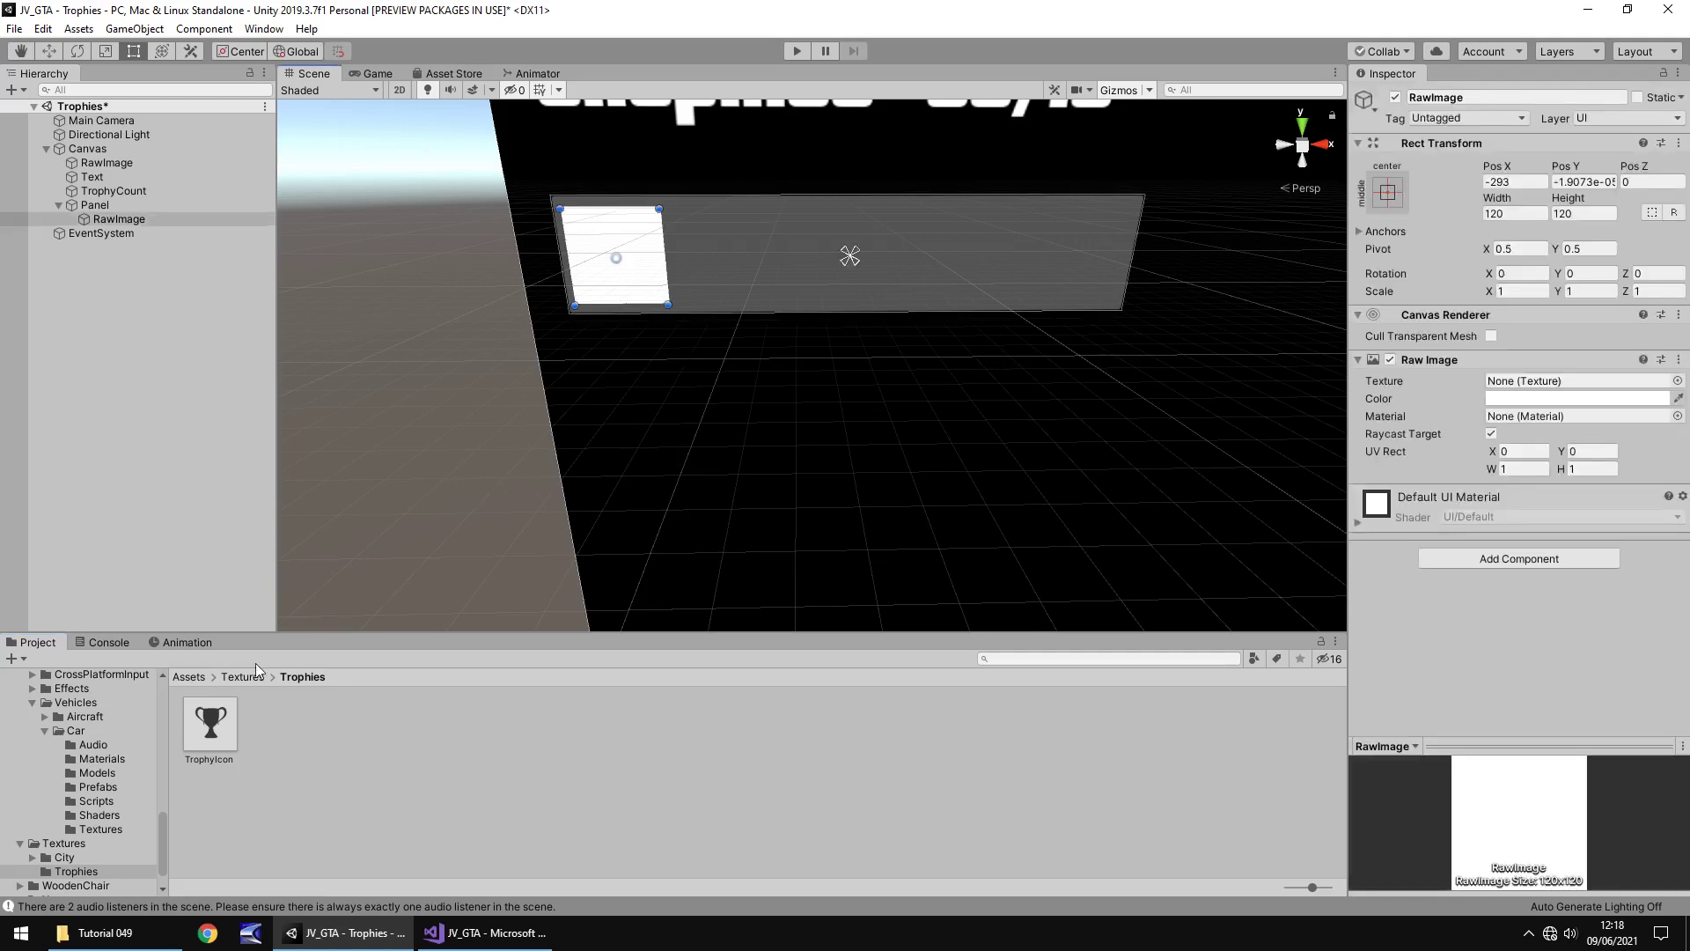
left_click_drag(210, 732, 1554, 384)
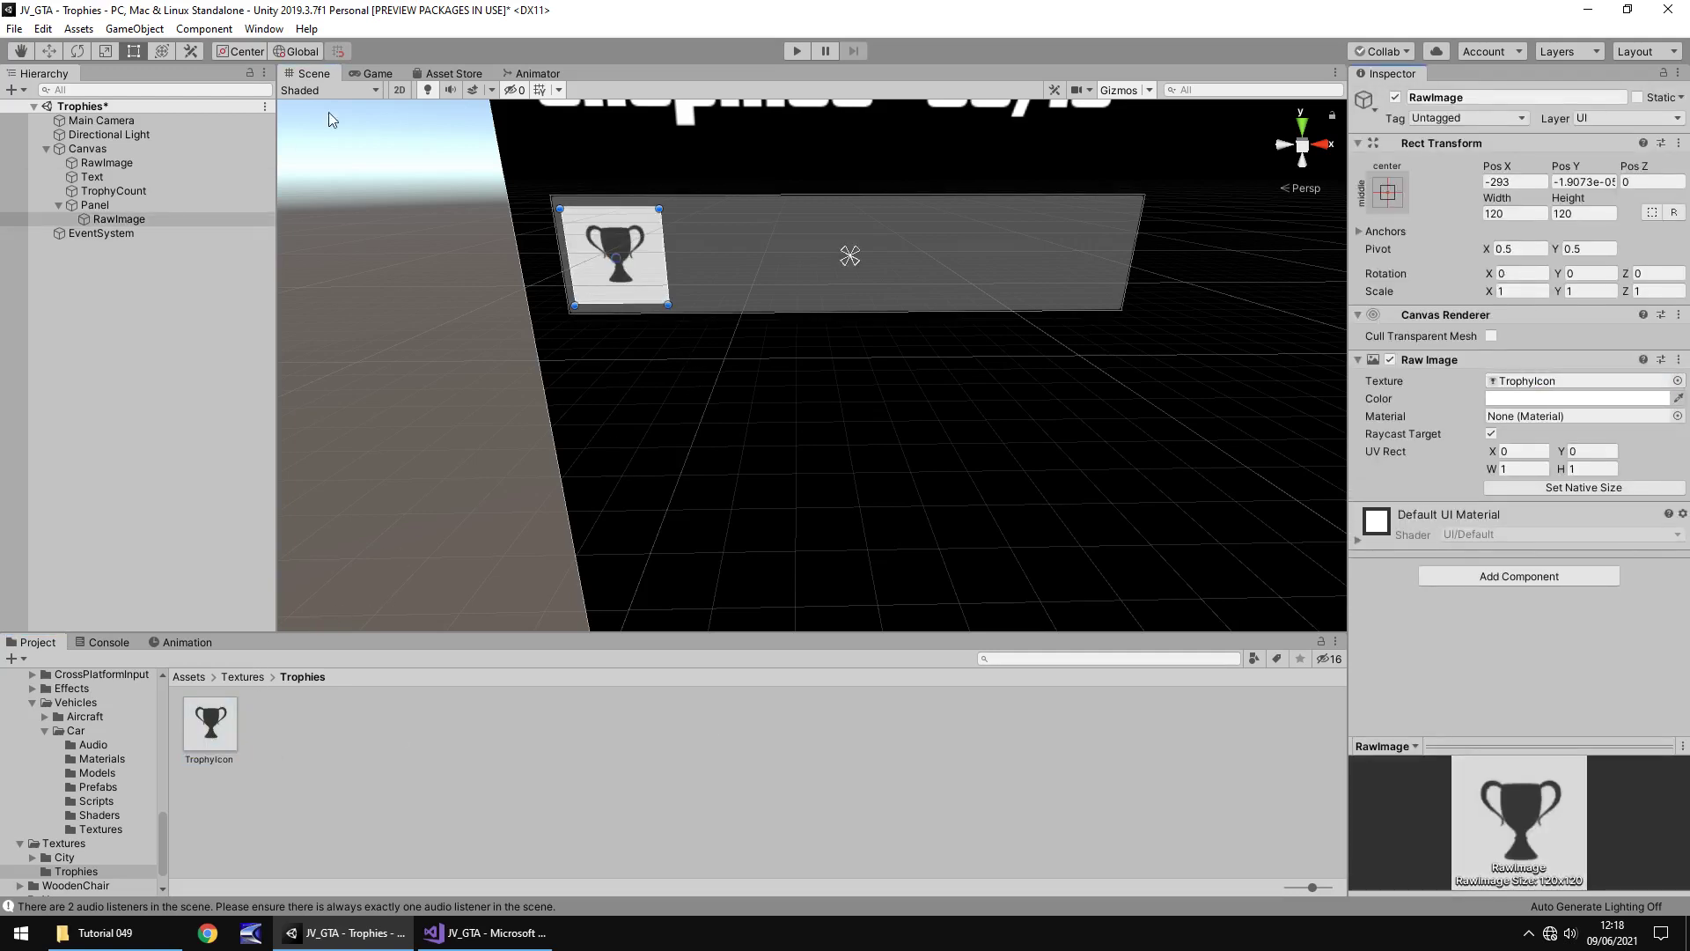
left_click(373, 74)
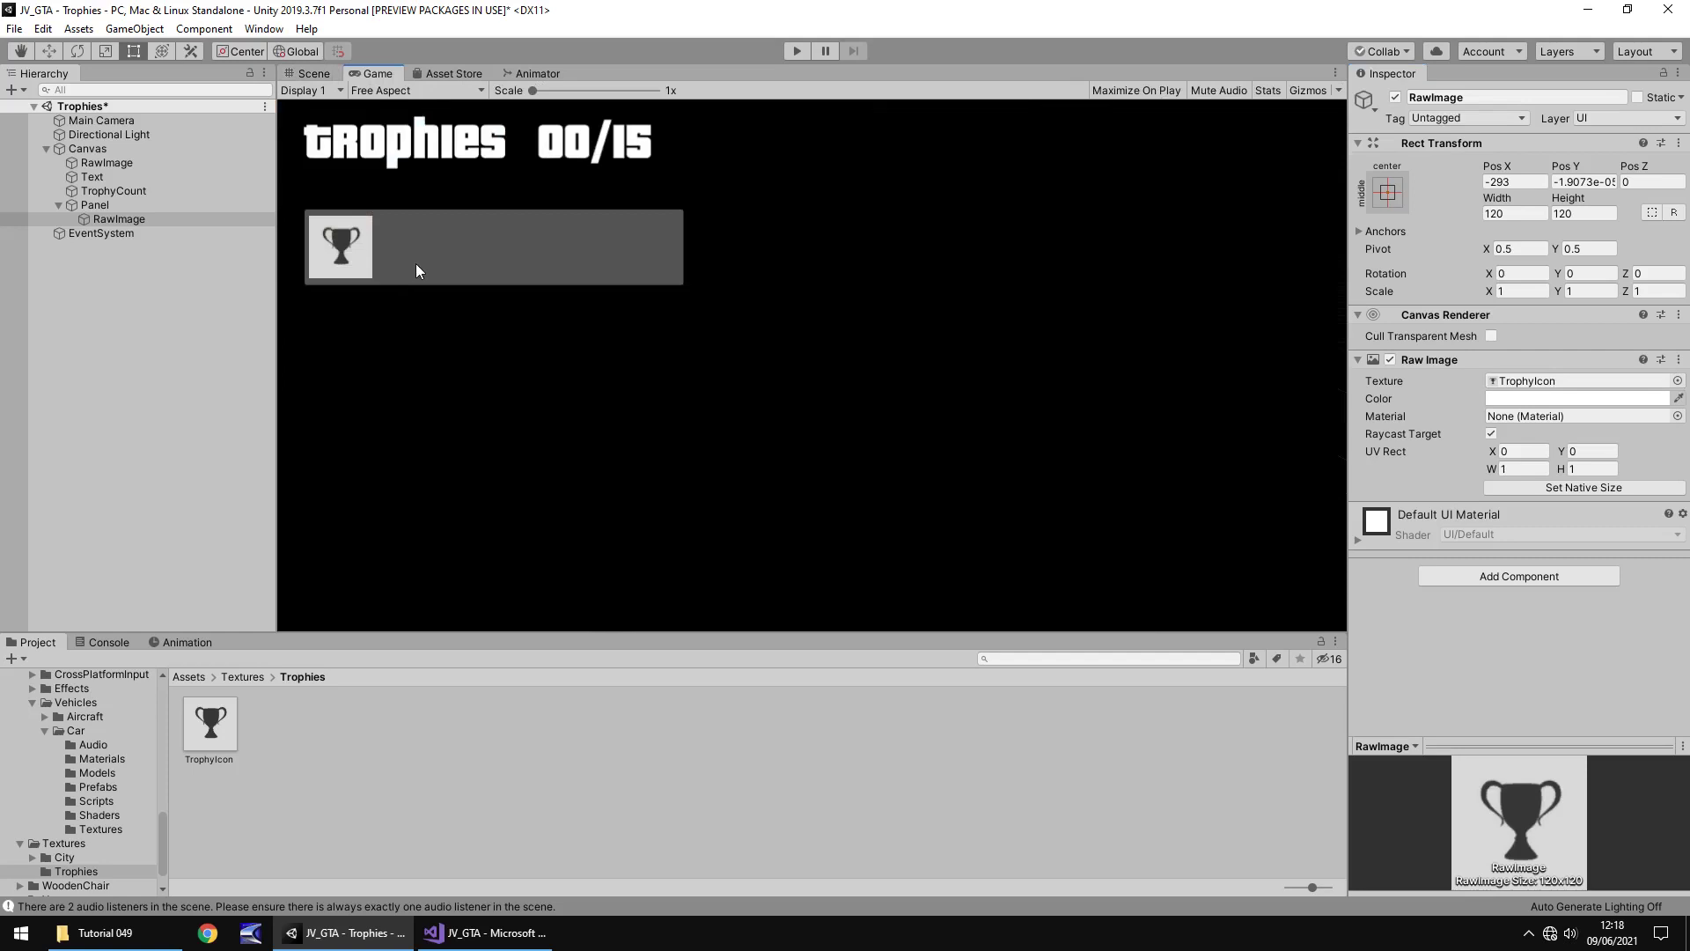
left_click(314, 74)
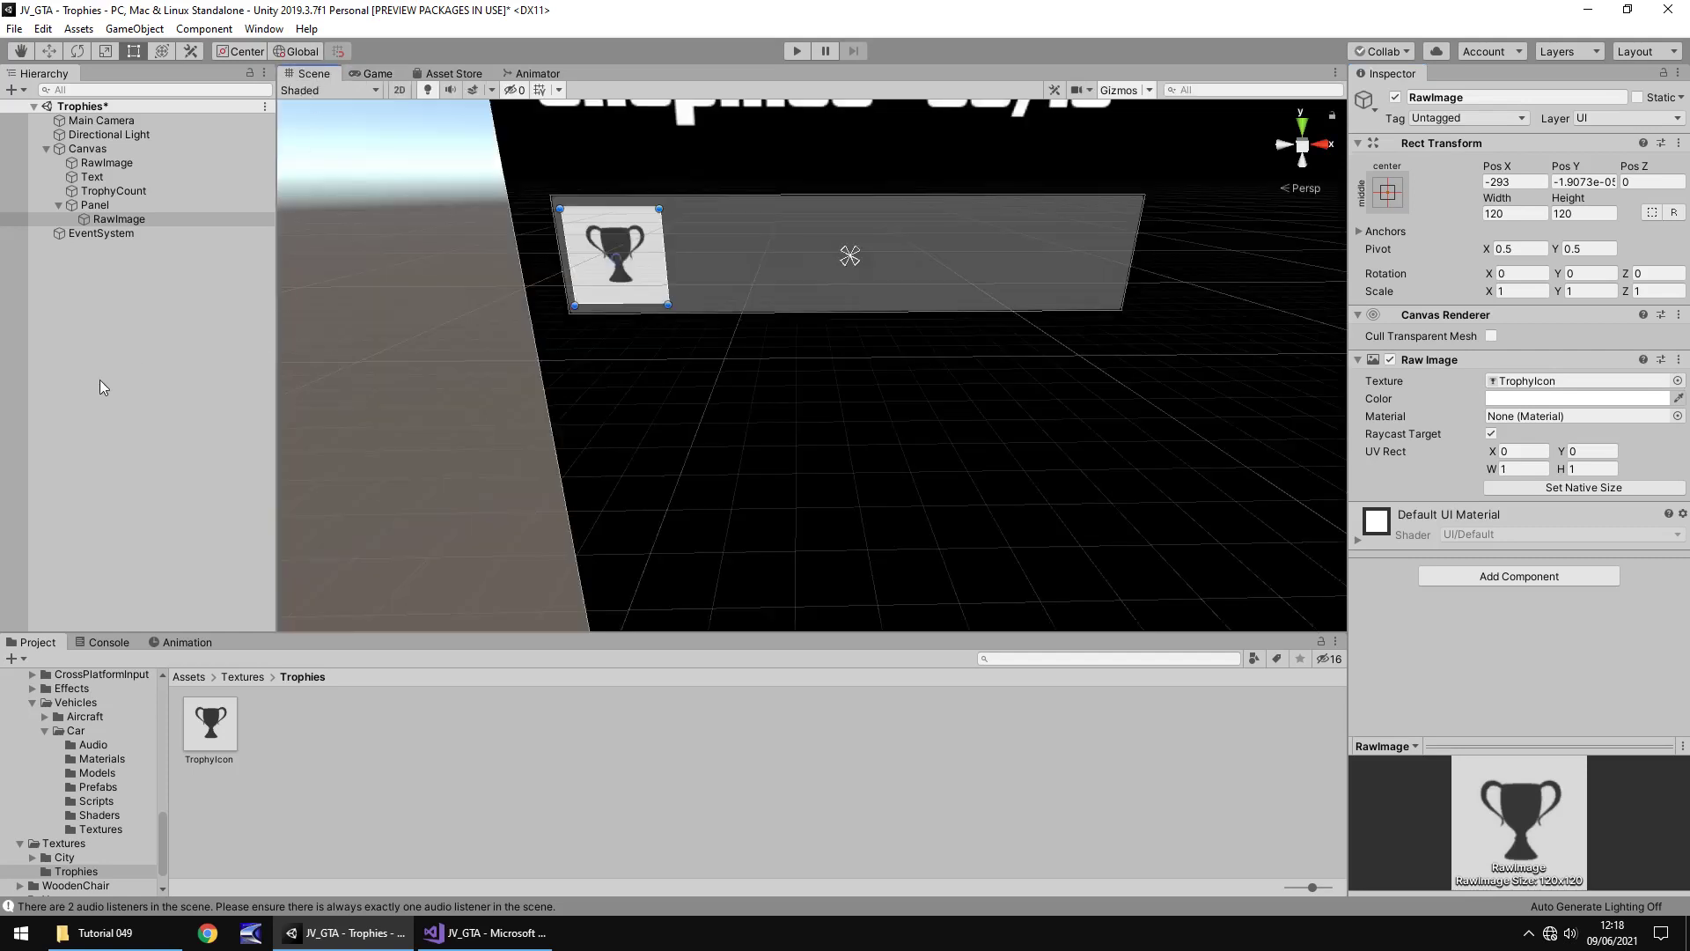
left_click(96, 205)
right_click(103, 212)
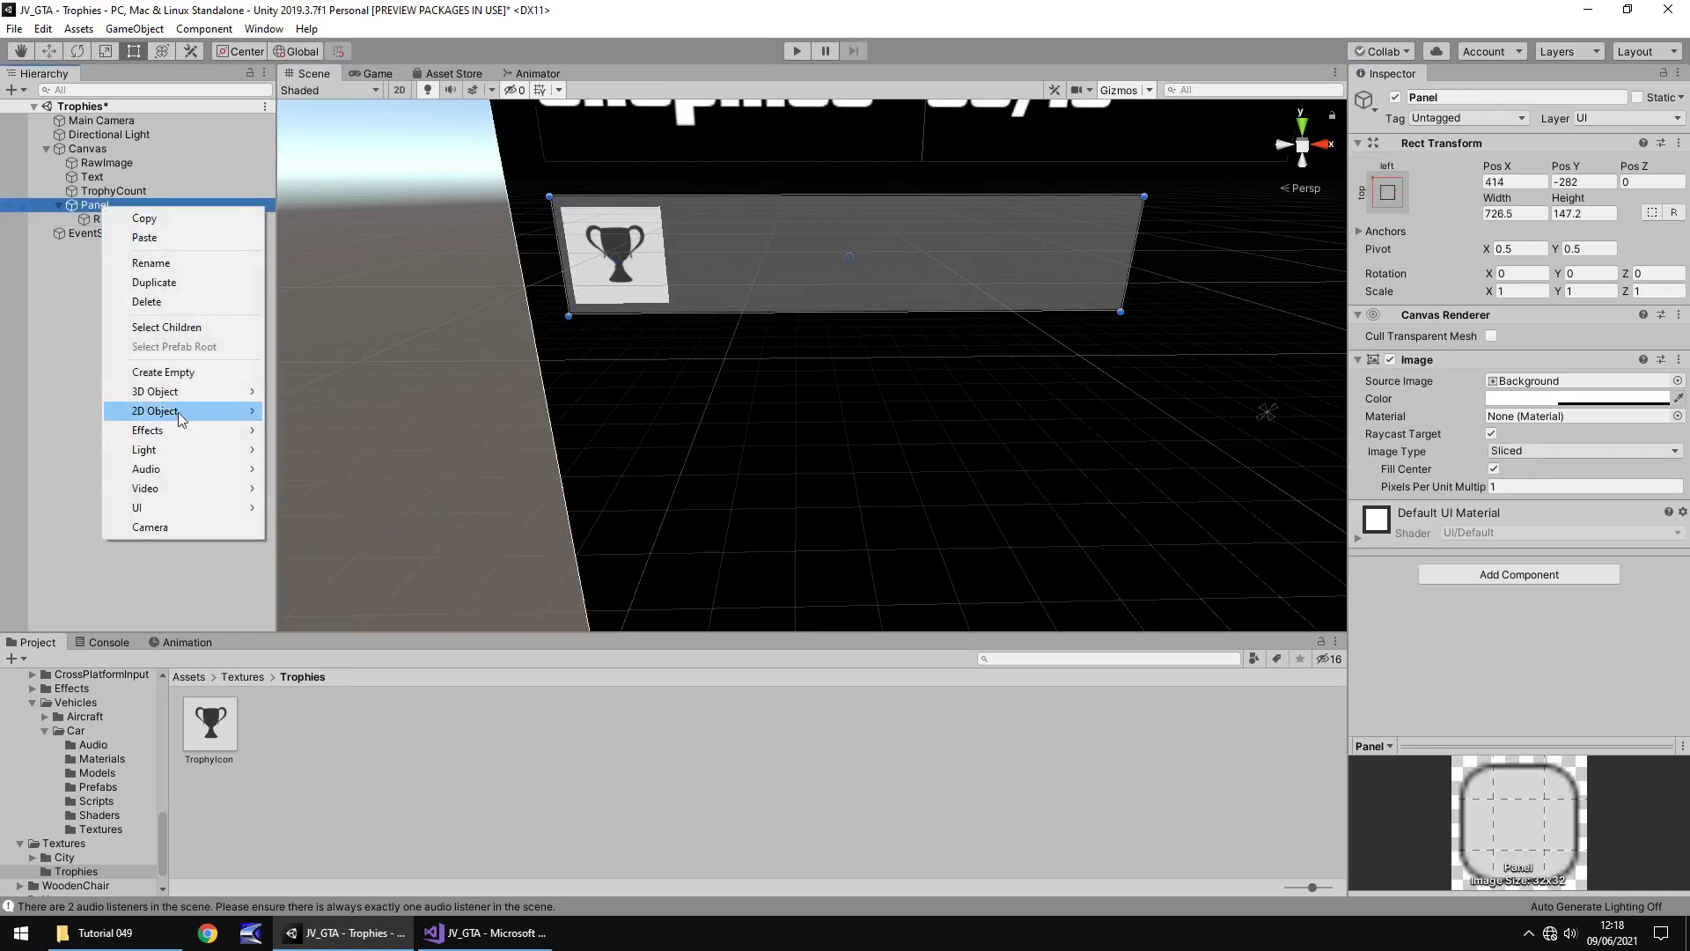
Add a Text element under Panel with font size 60 and the pricedown bl font
mouse_move(163, 513)
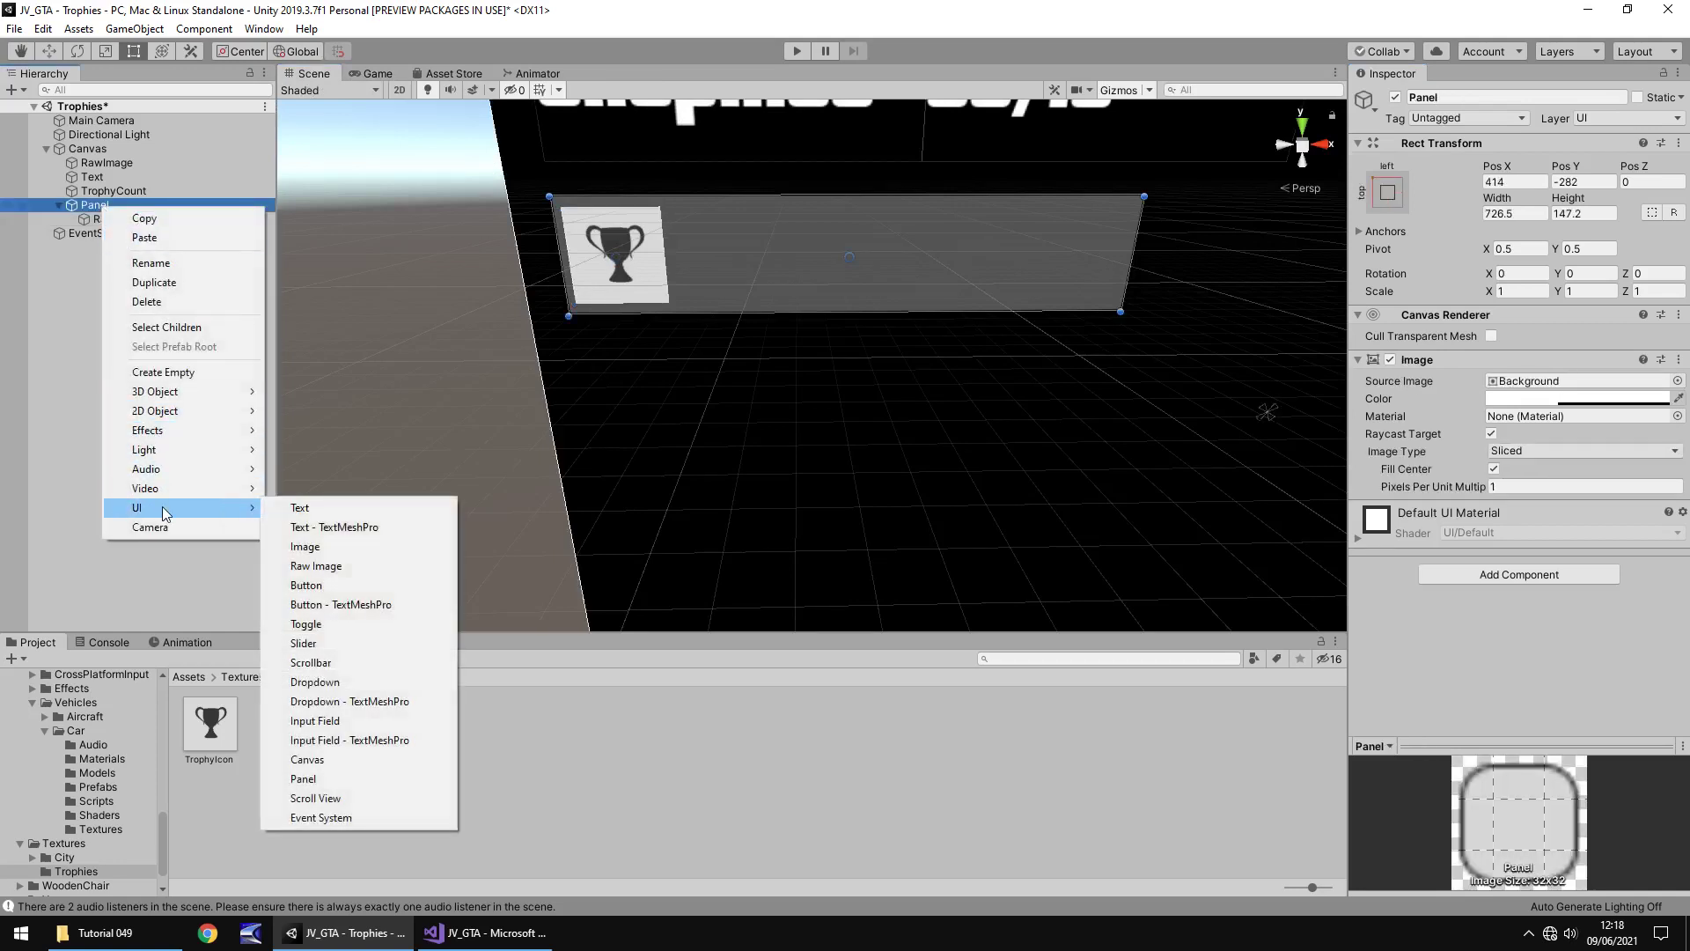
left_click(326, 509)
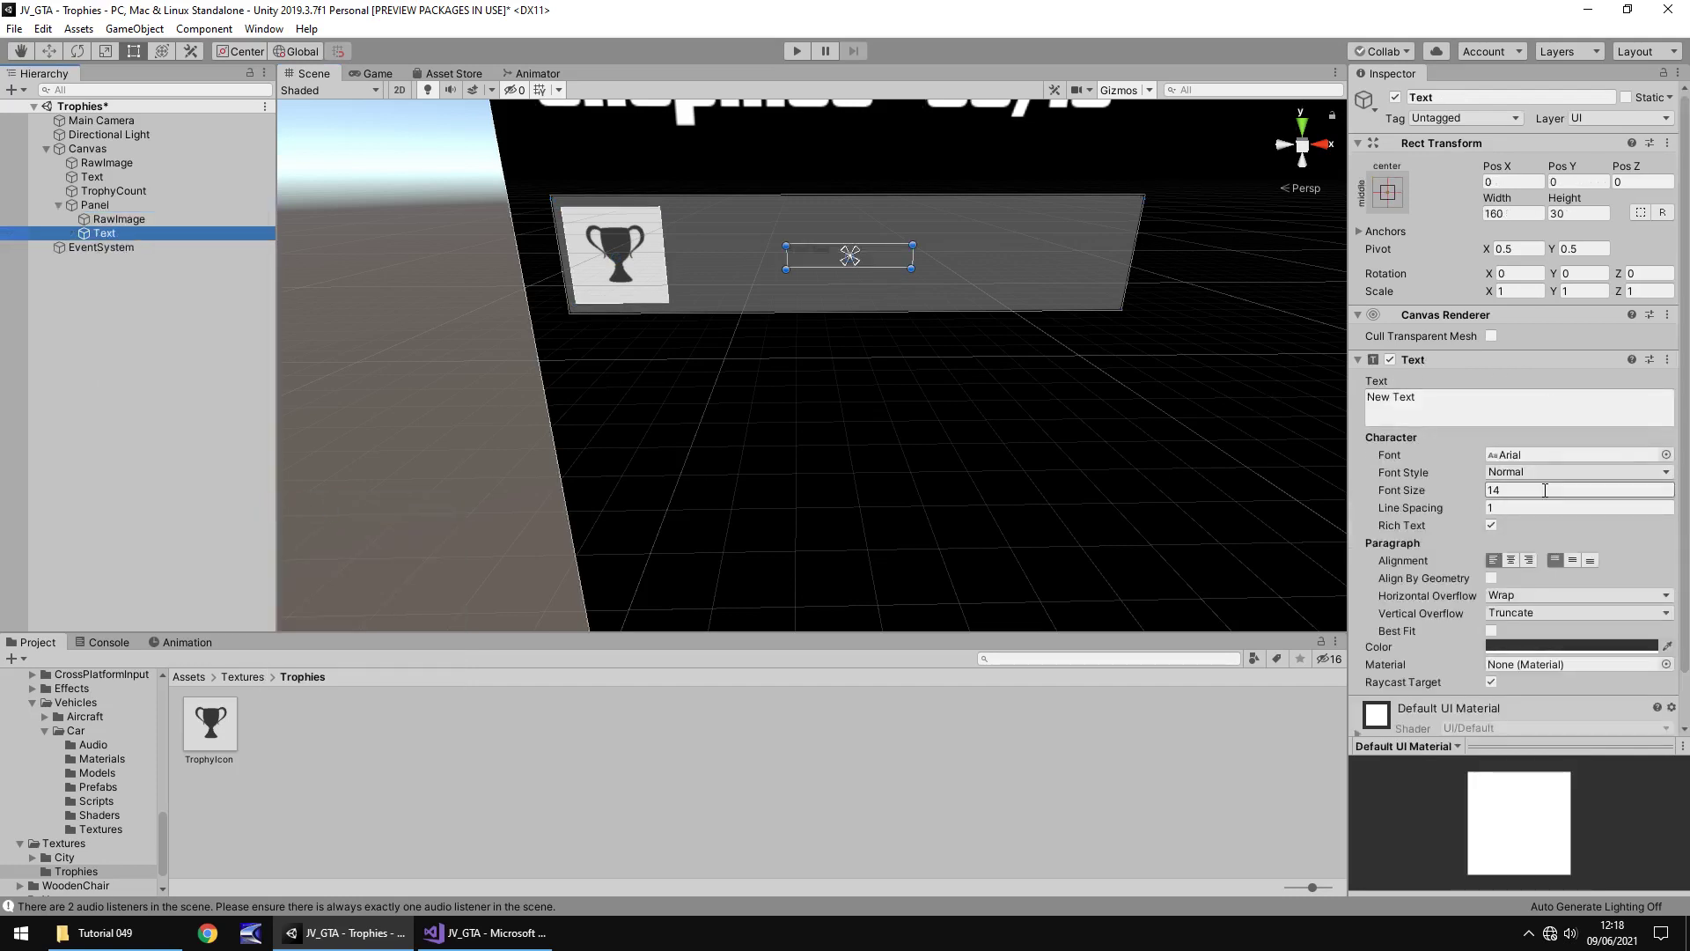
left_click(1545, 490)
type("60")
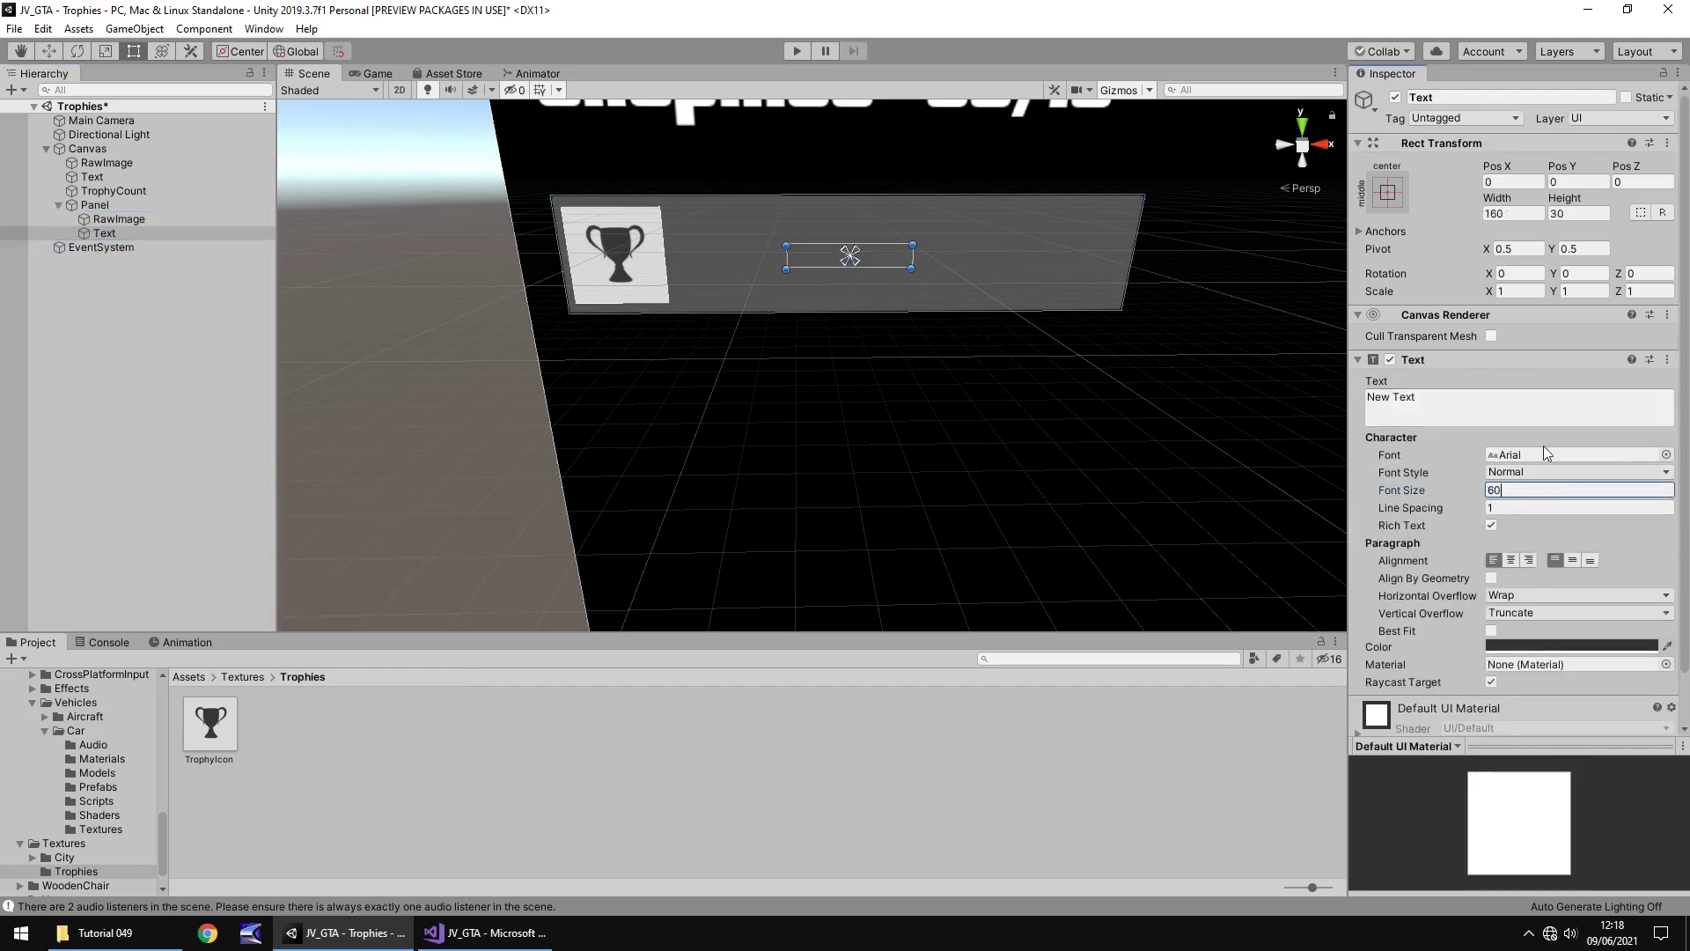
left_click(1549, 456)
left_click(1666, 455)
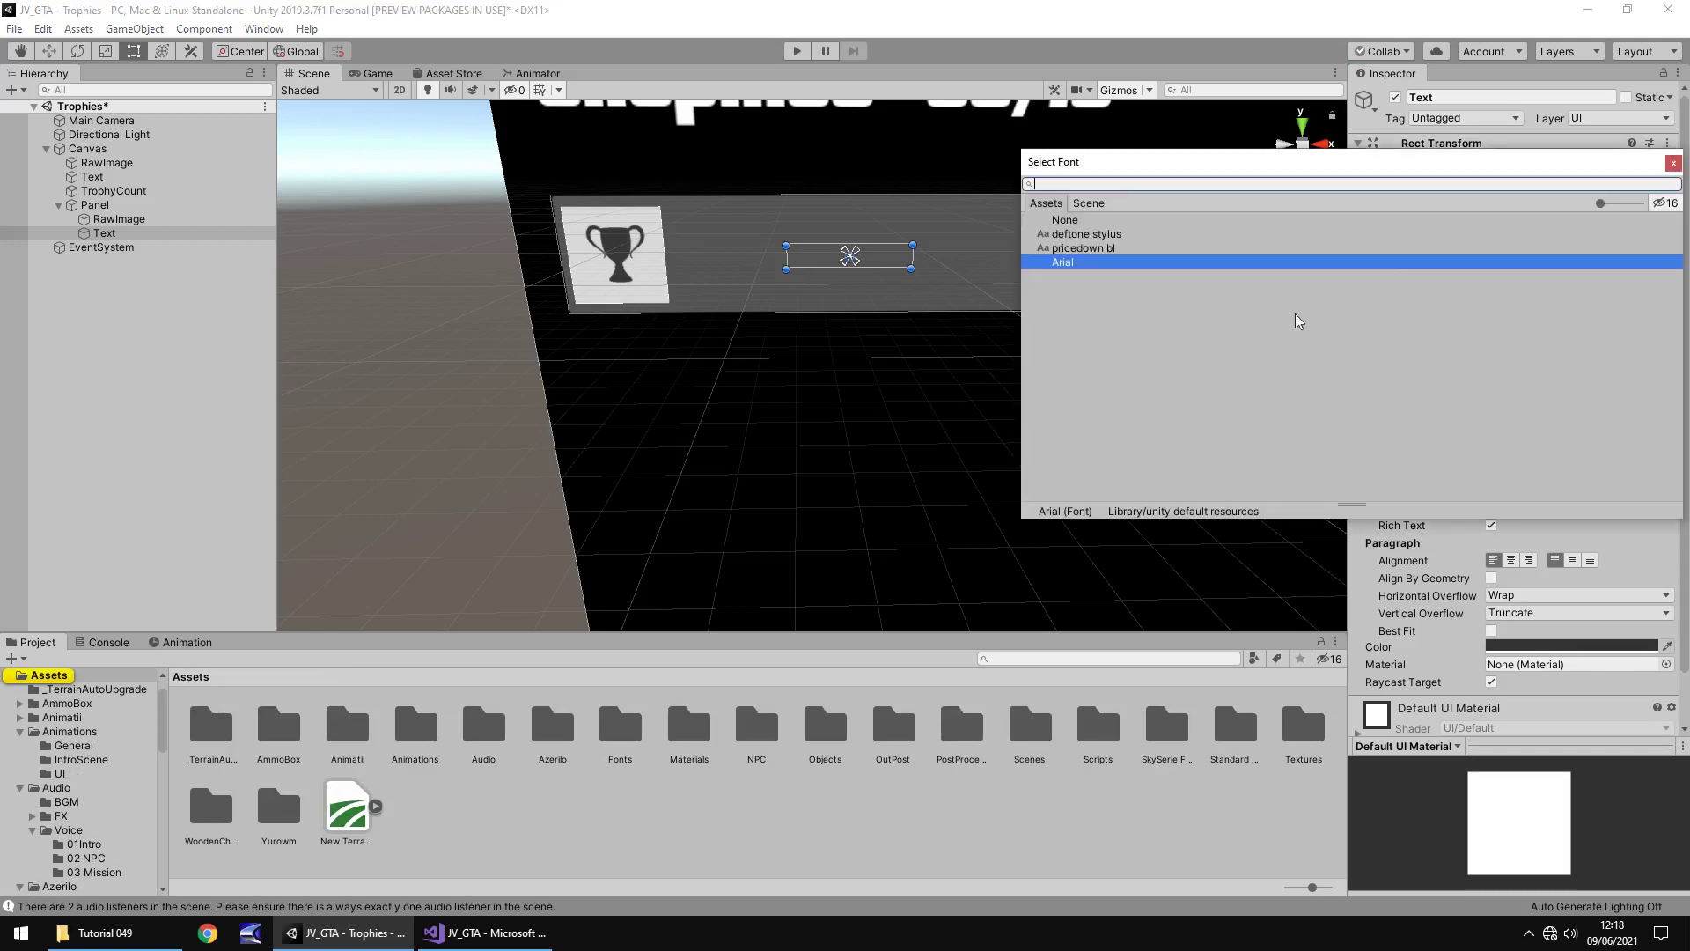
left_click(1082, 248)
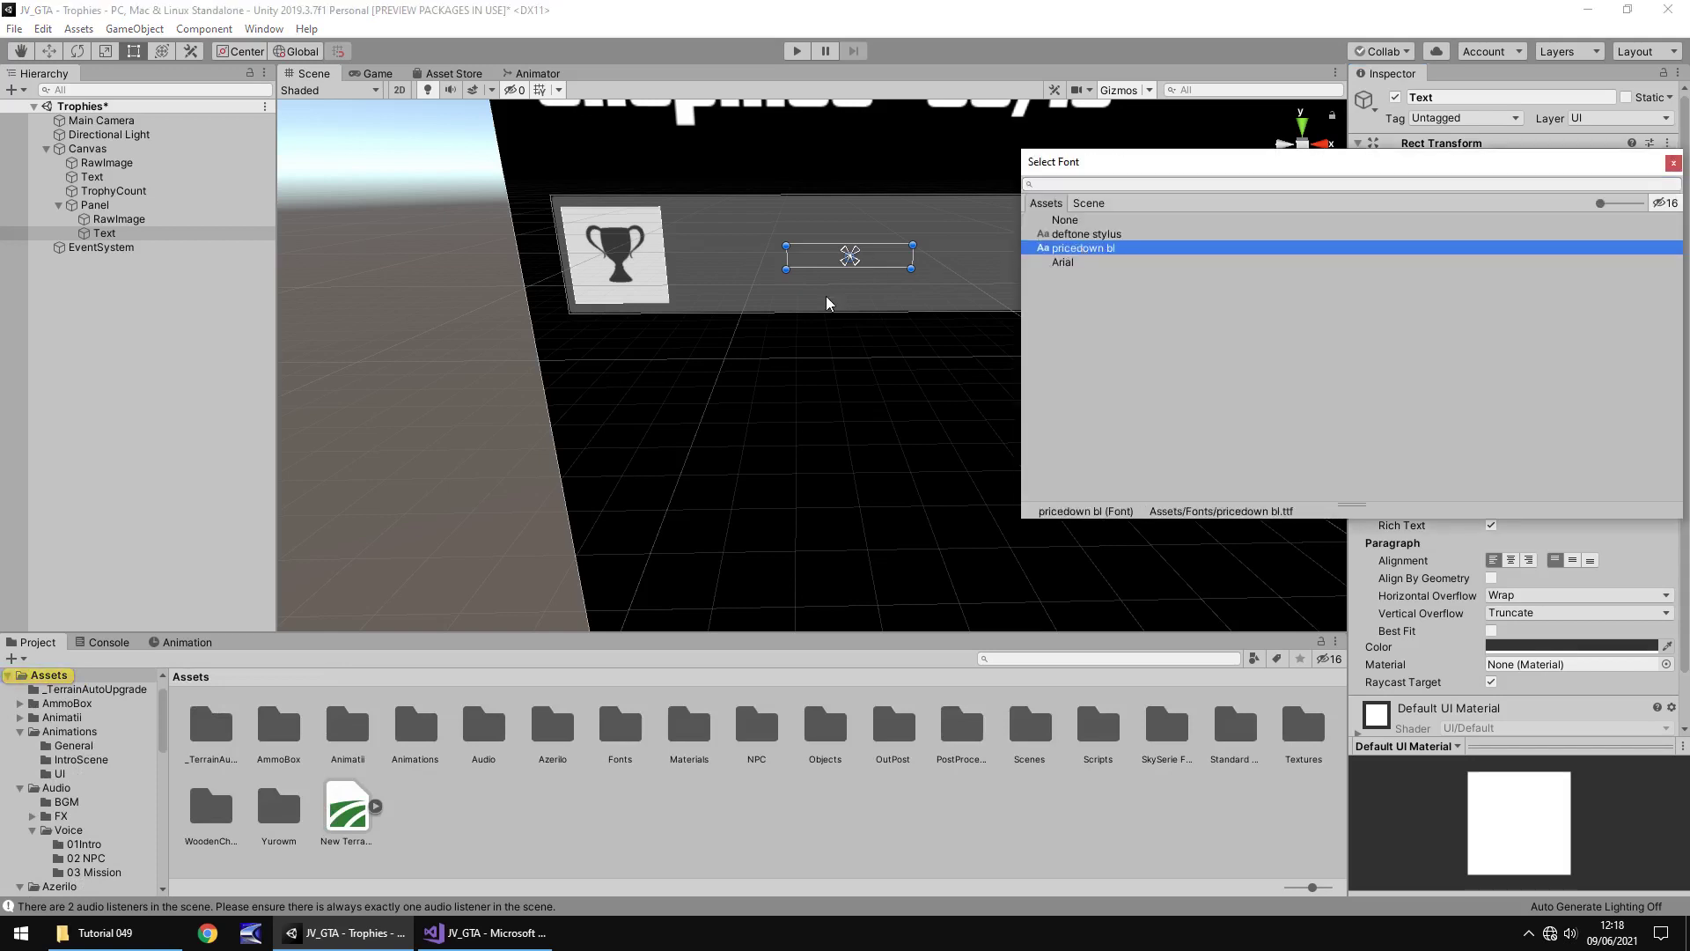
left_click(786, 245)
left_click_drag(786, 246, 665, 196)
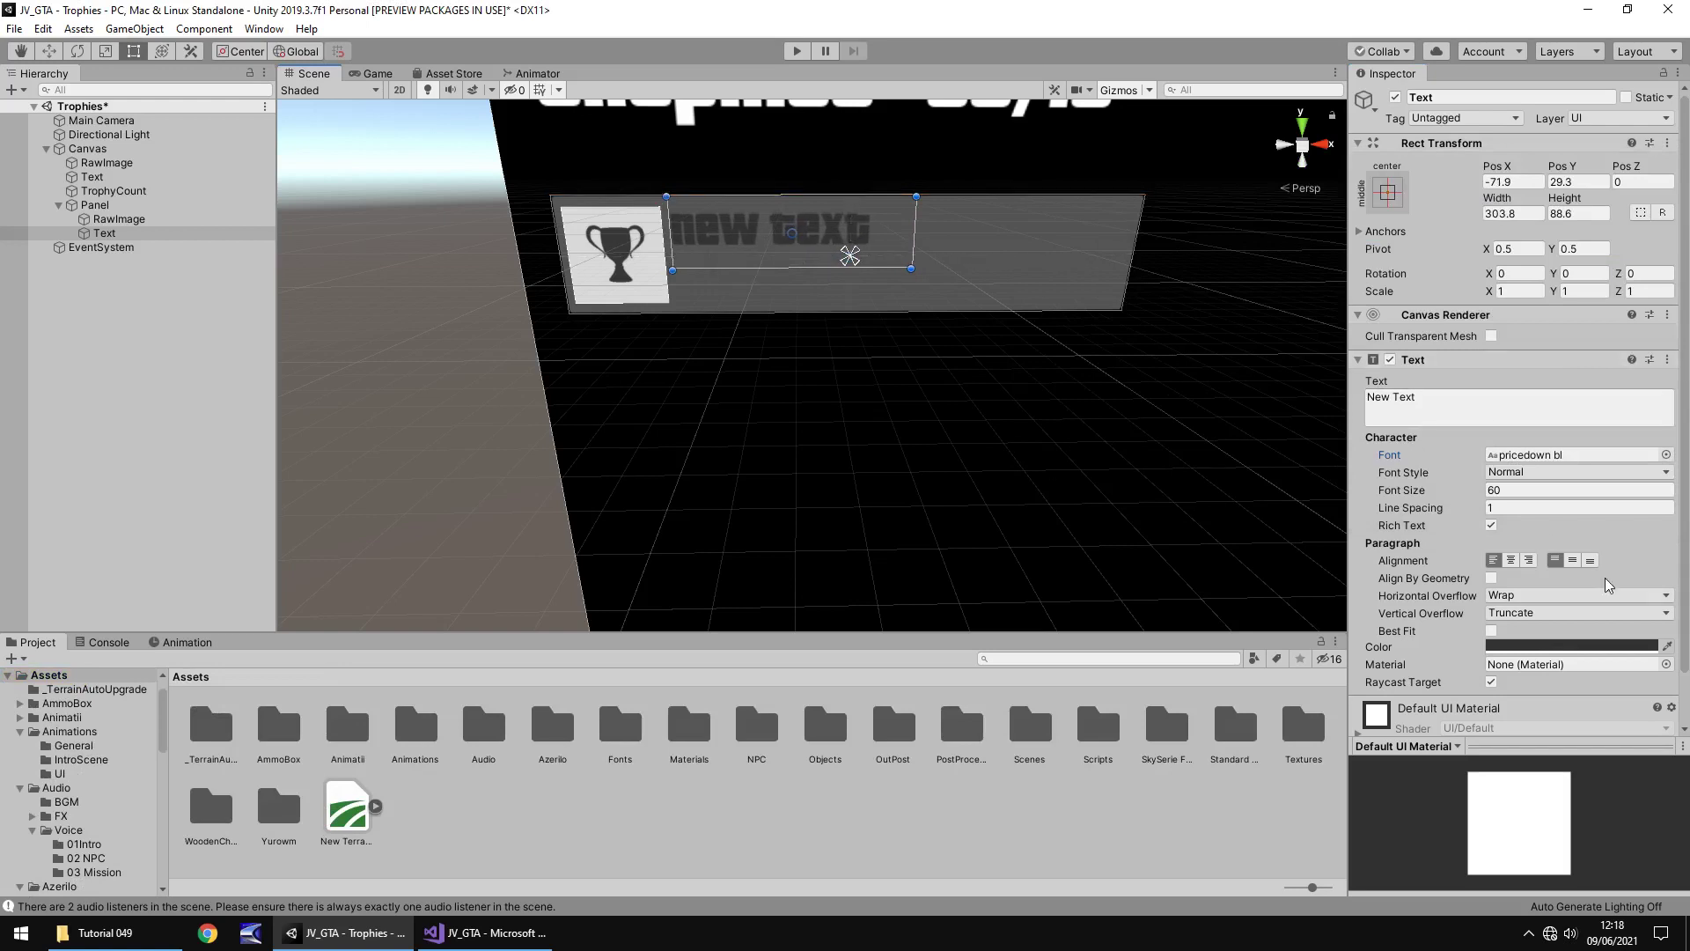
Make the text white, stretch it to the panel's right edge, and enter 'three years later'
left_click(1553, 645)
left_click_drag(1545, 433, 1534, 368)
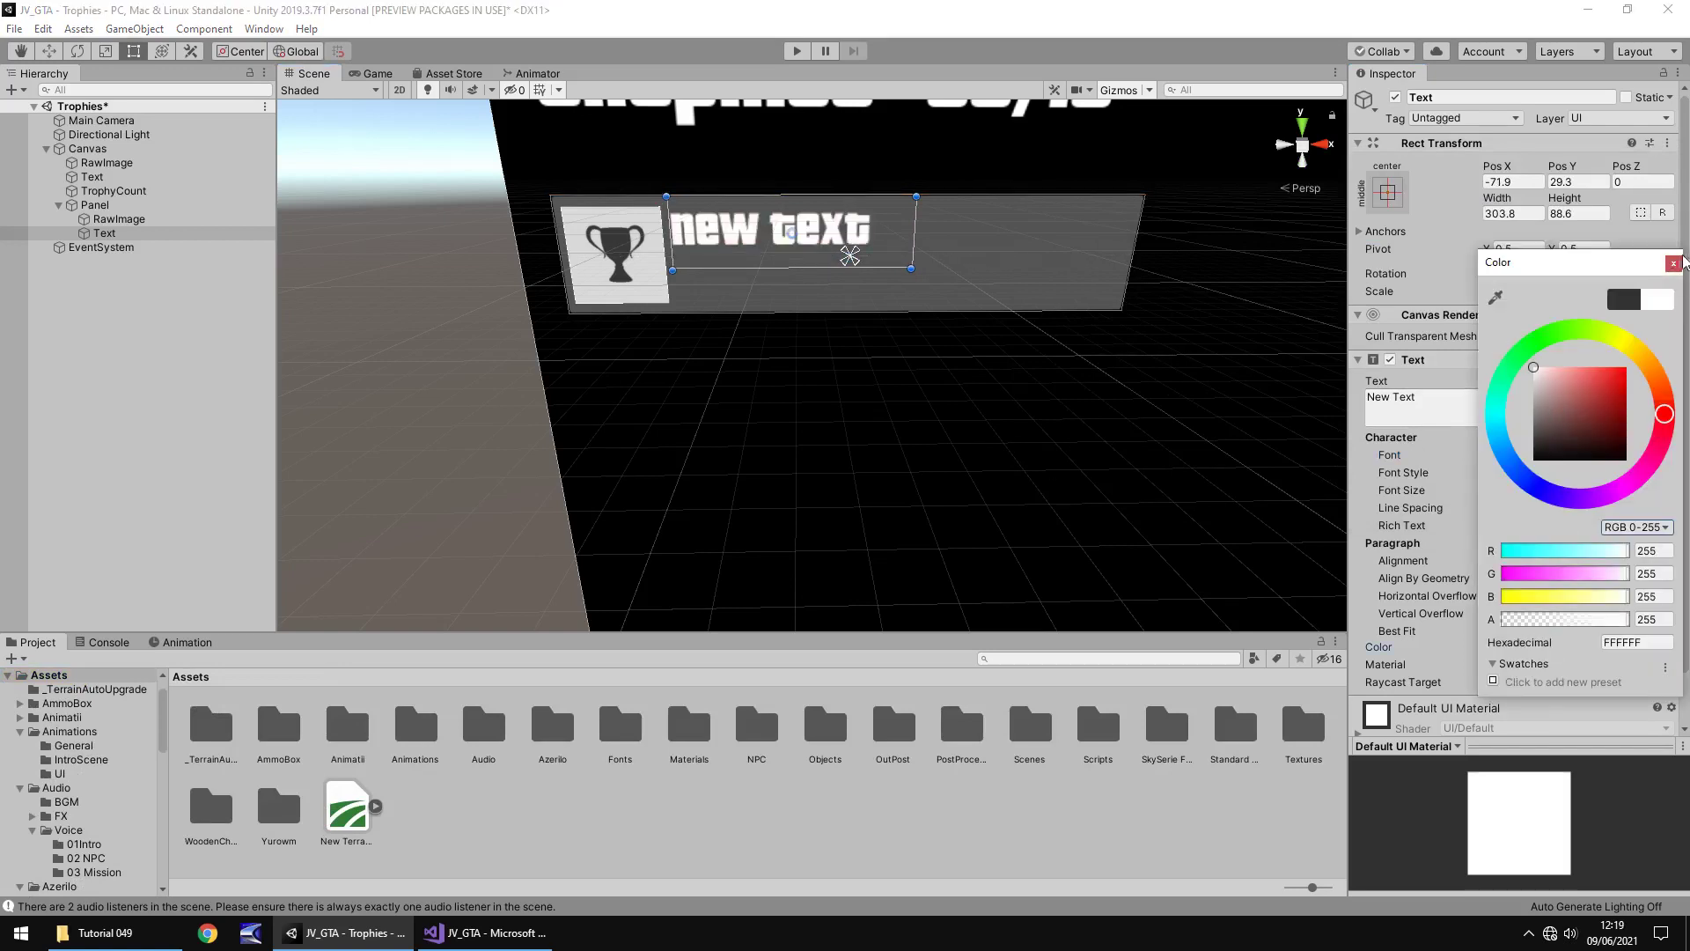
left_click(1673, 263)
left_click_drag(913, 232, 1140, 232)
left_click(1487, 392)
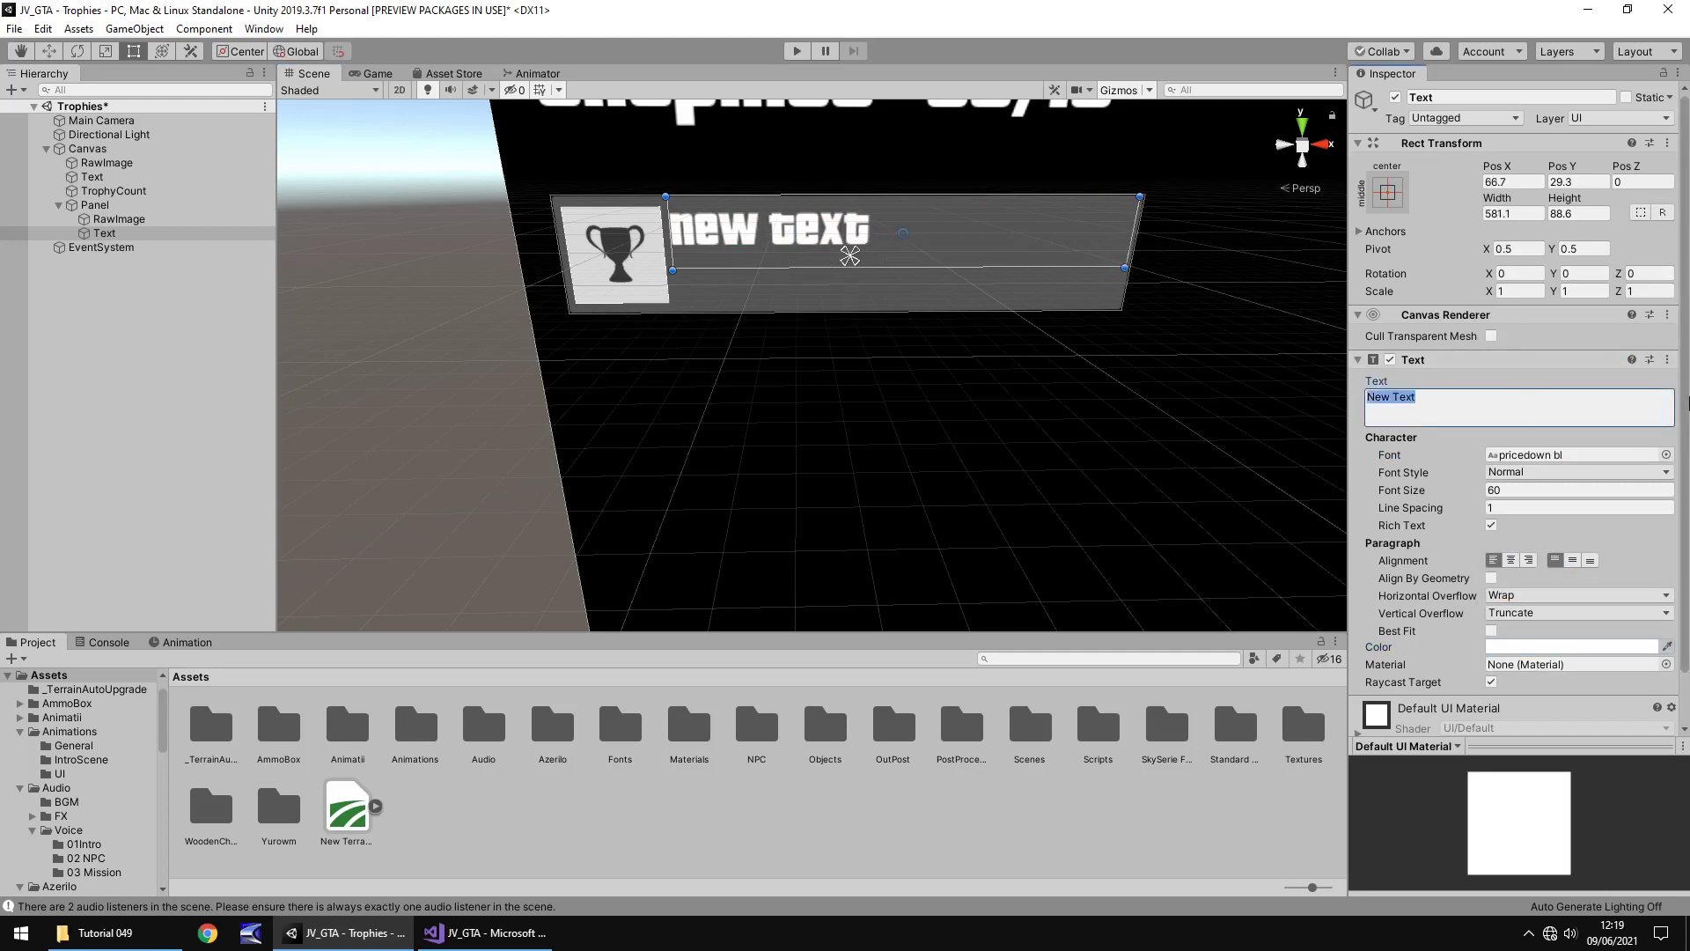
type("three ")
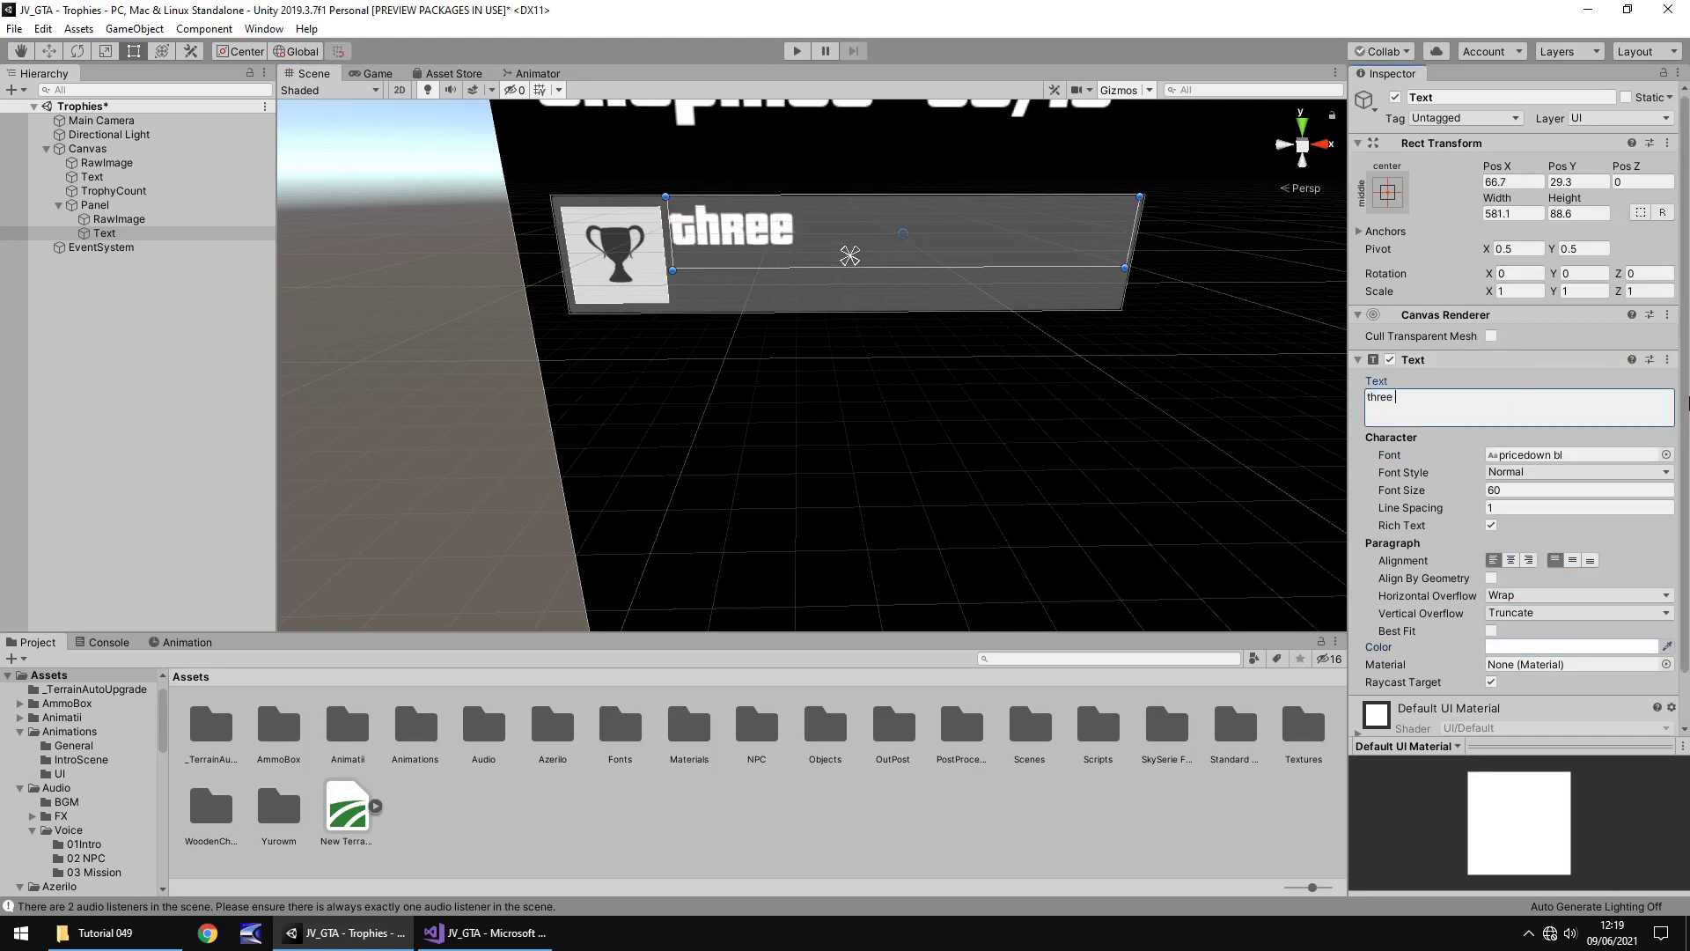
type("years later")
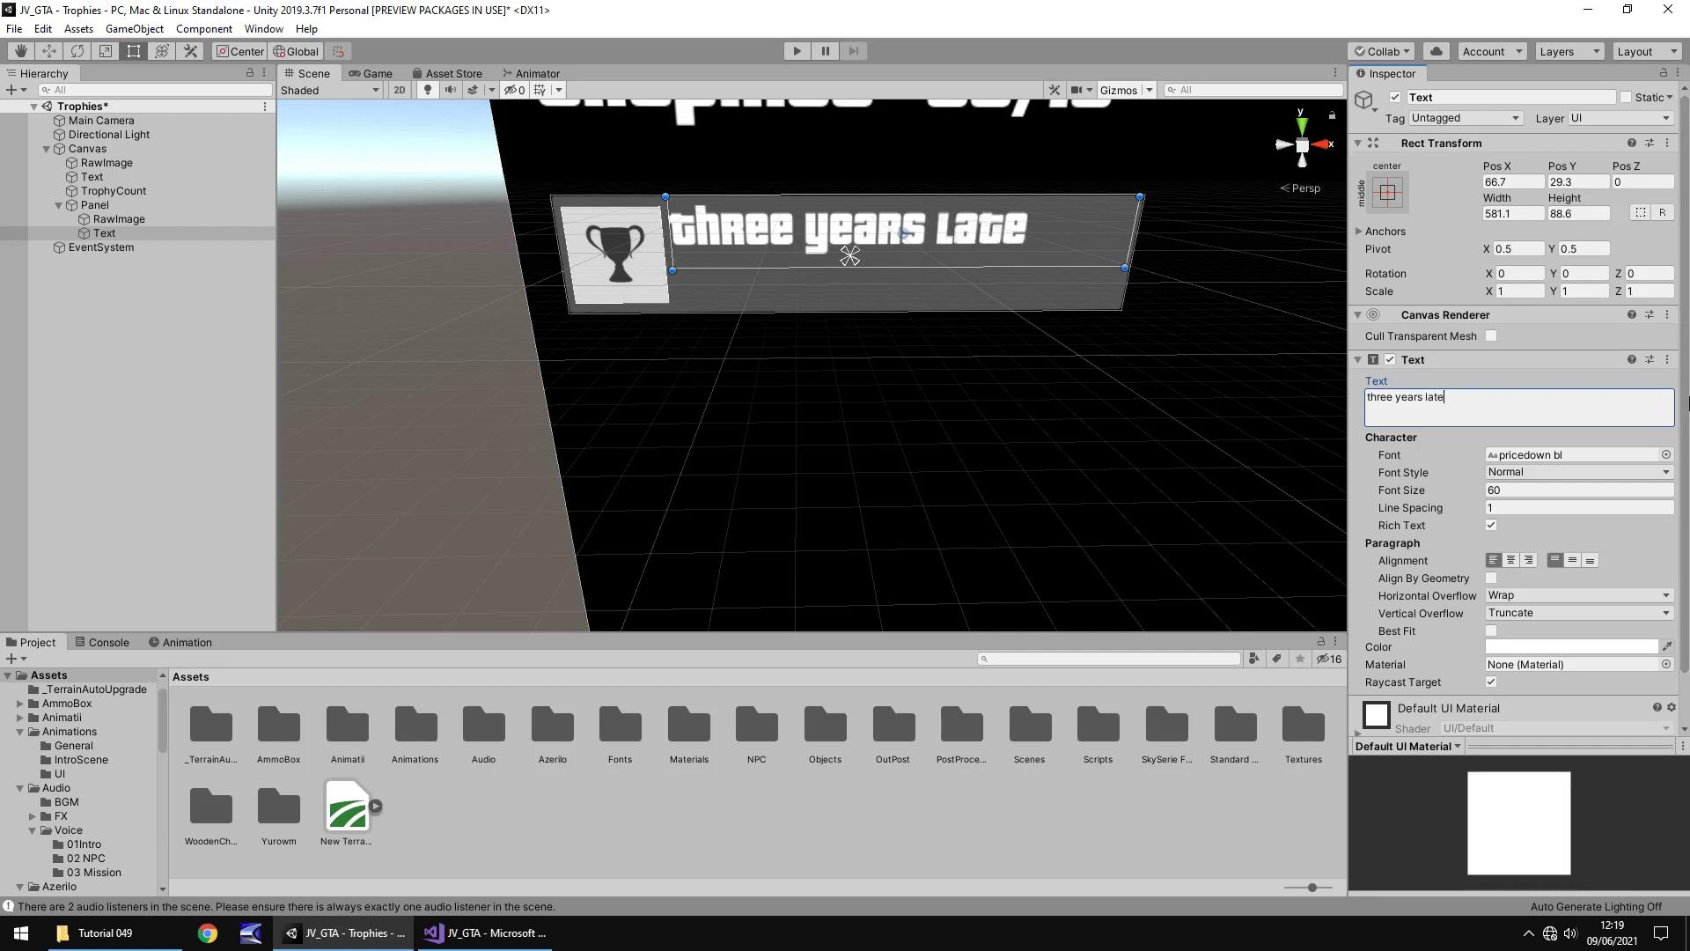
Rename the Text object to Title and the trophy RawImage to LockedImg
left_click(103, 233)
key("F2")
type("Title")
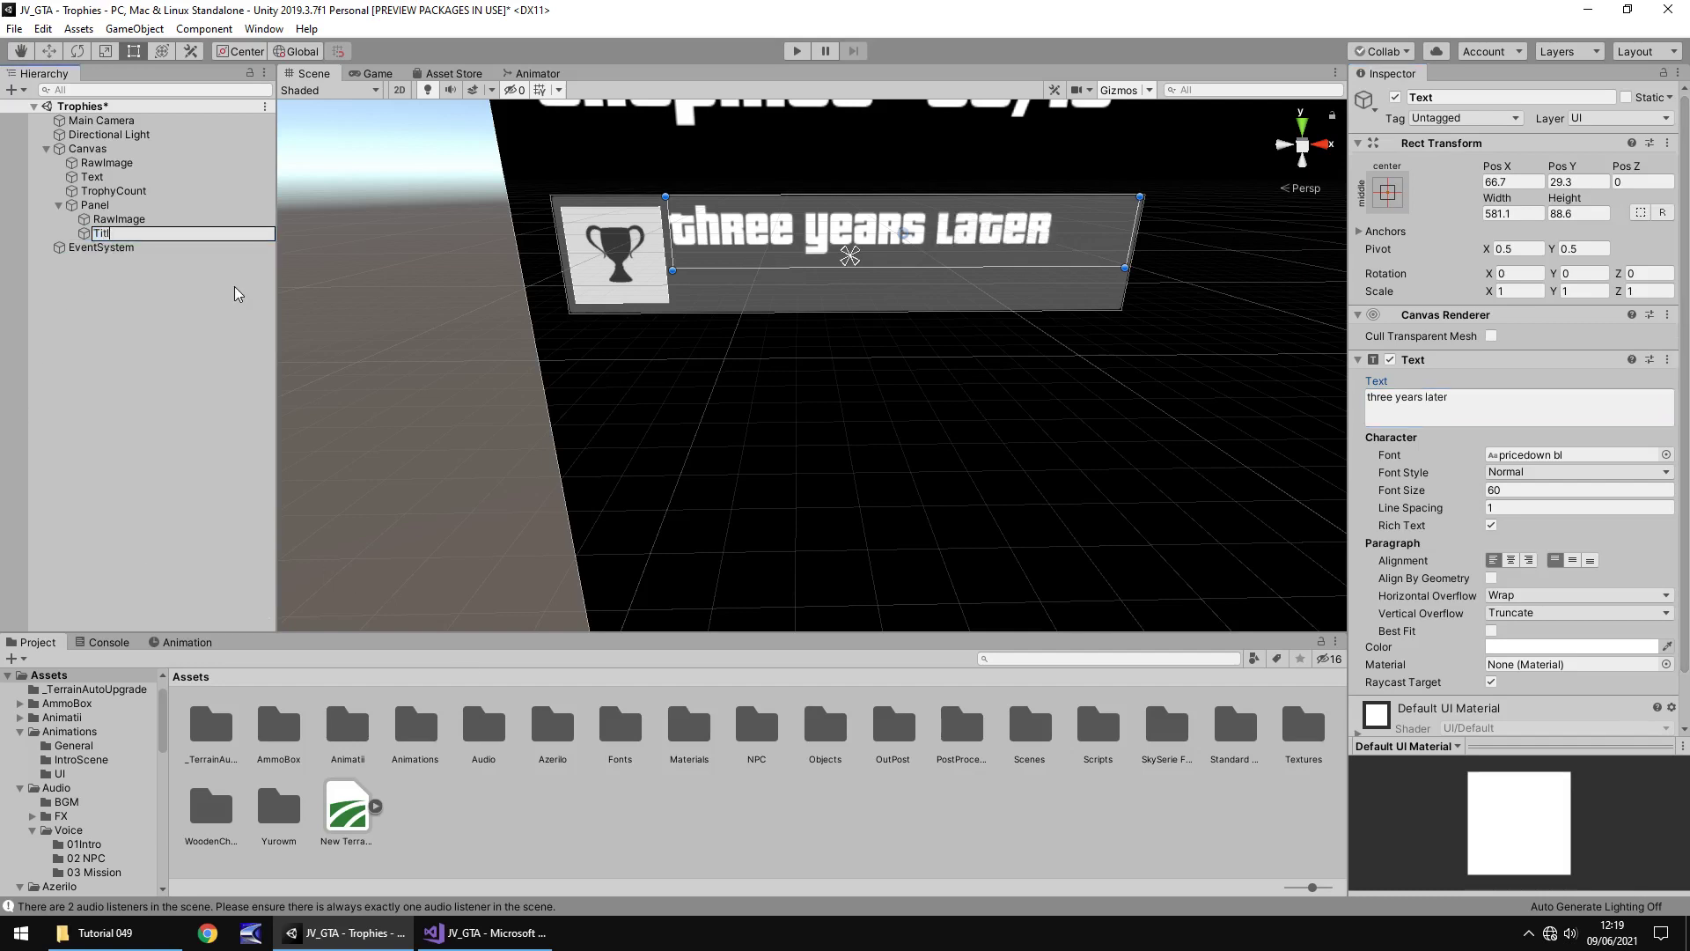
left_click(151, 220)
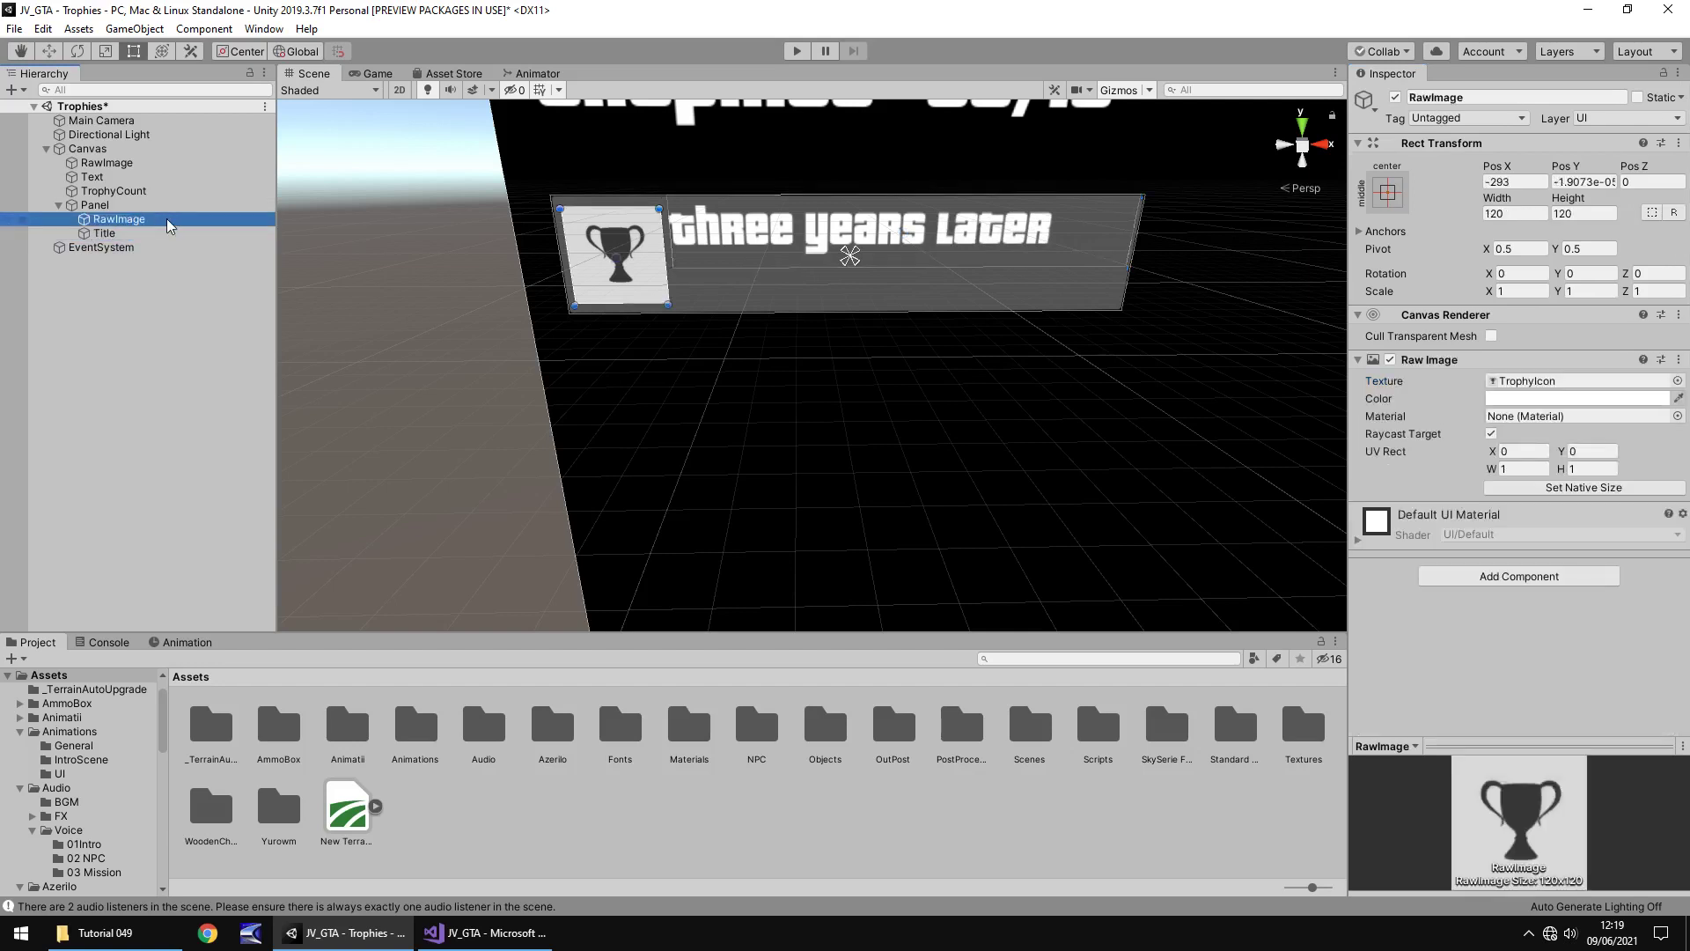
key("F2")
type("LockedImg")
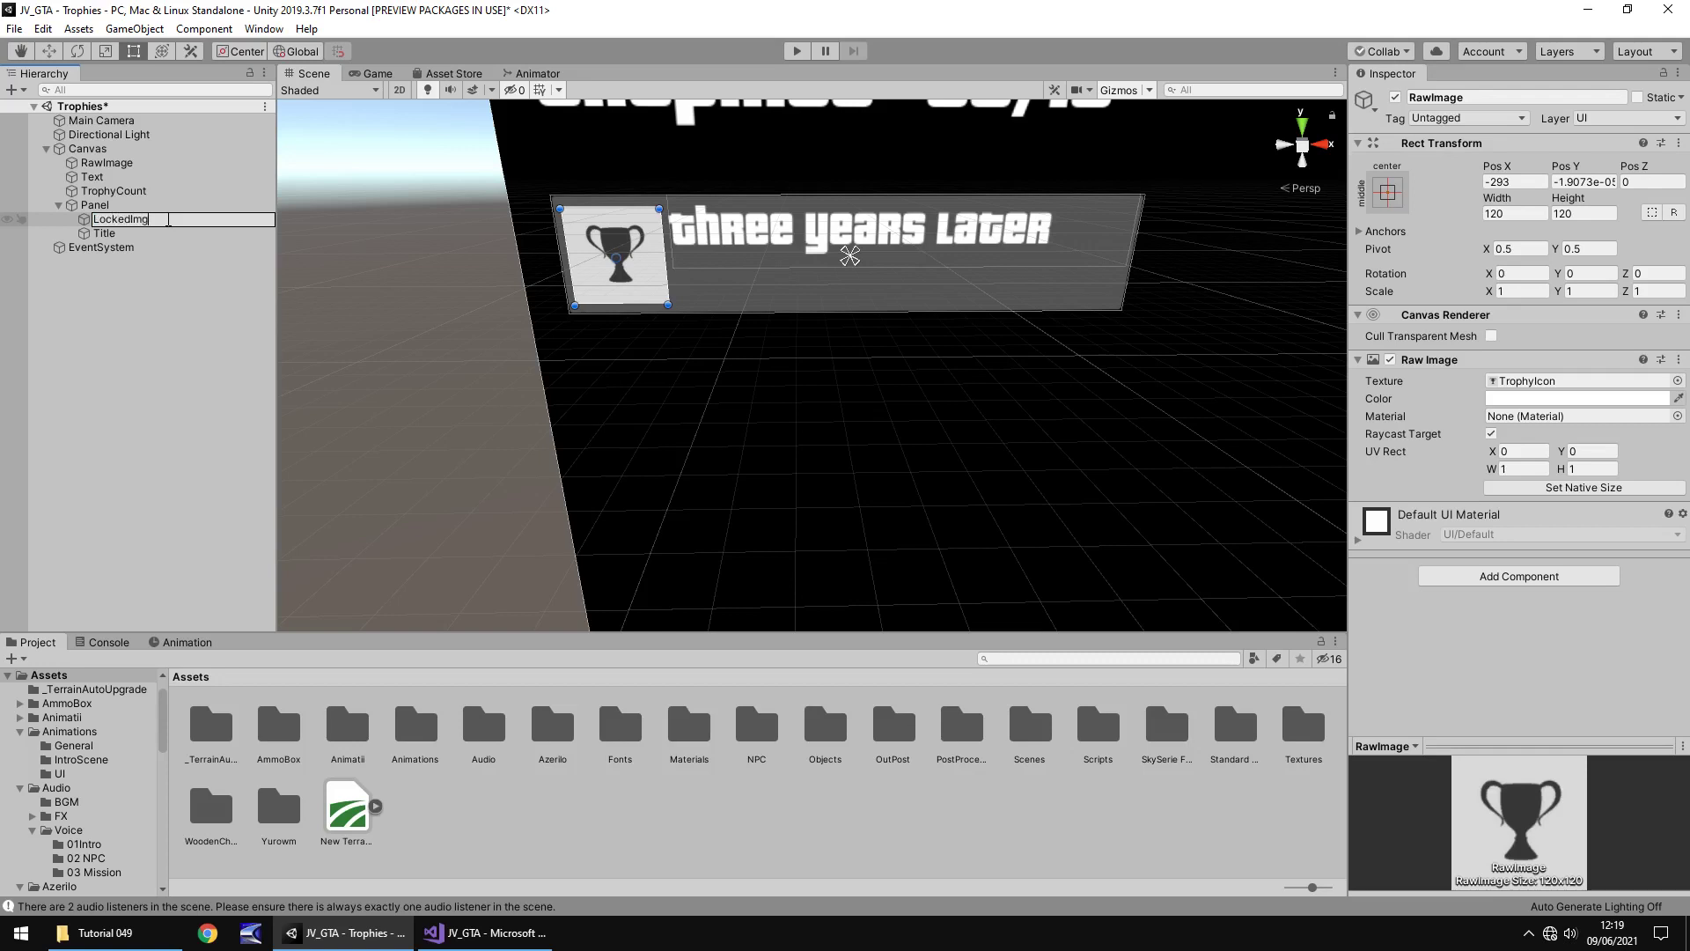
key("Return")
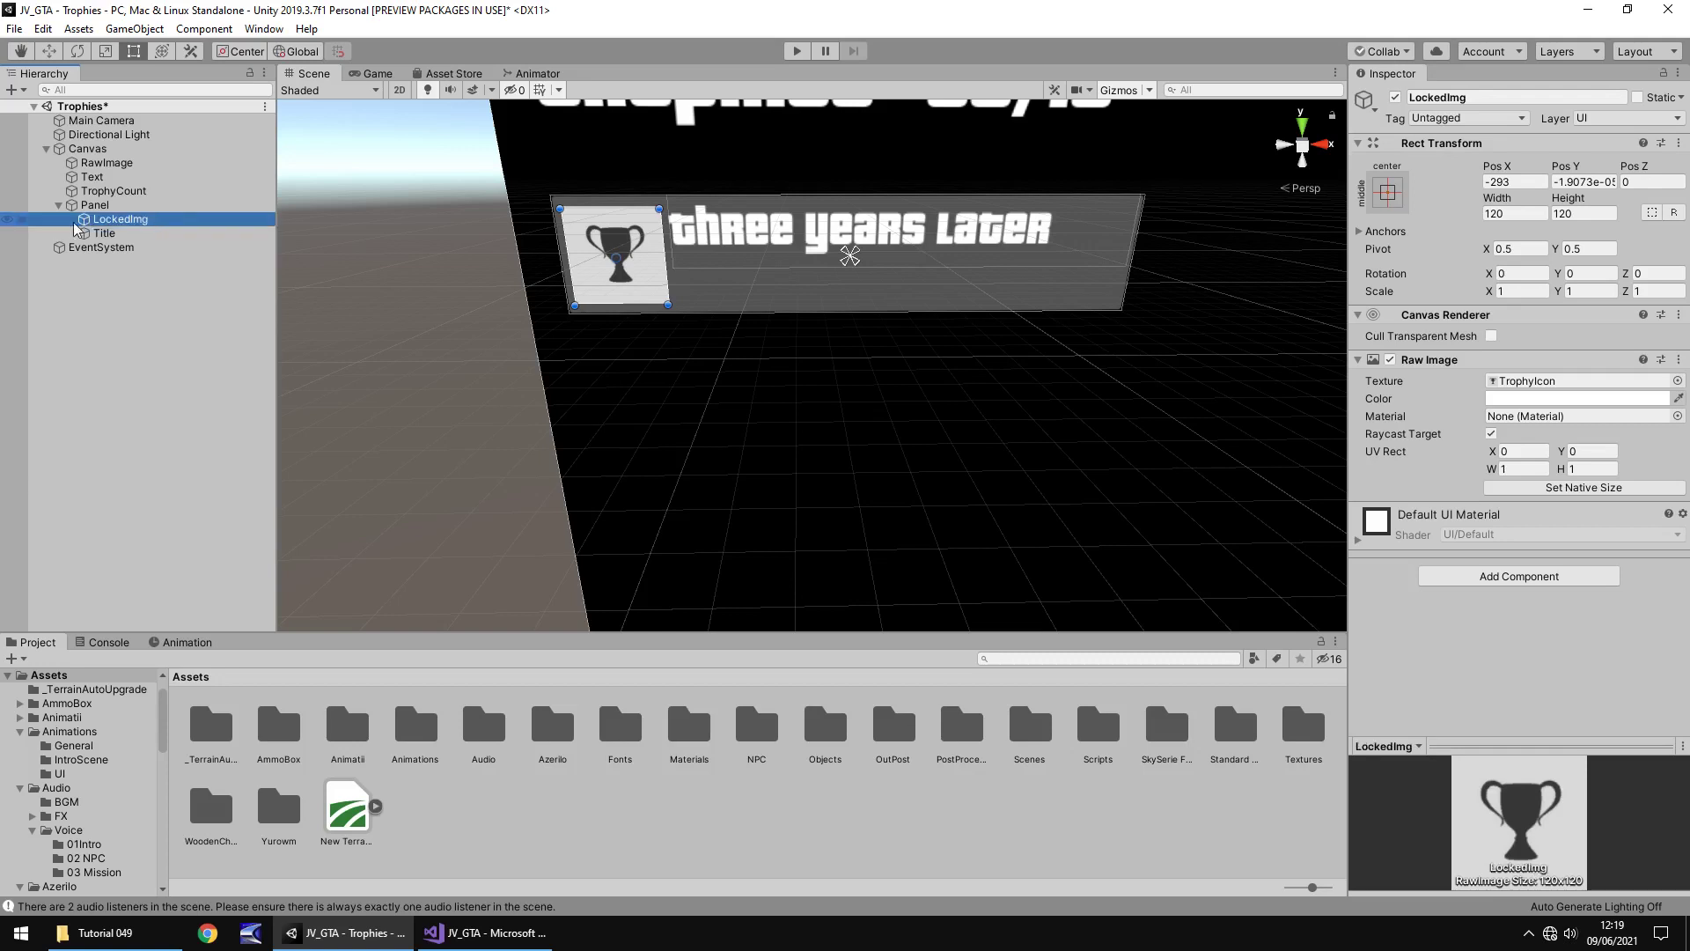
Duplicate LockedImg, place the copy above Title, rename it Unlock, and deactivate it
key("ctrl+d")
left_click_drag(189, 252, 121, 233)
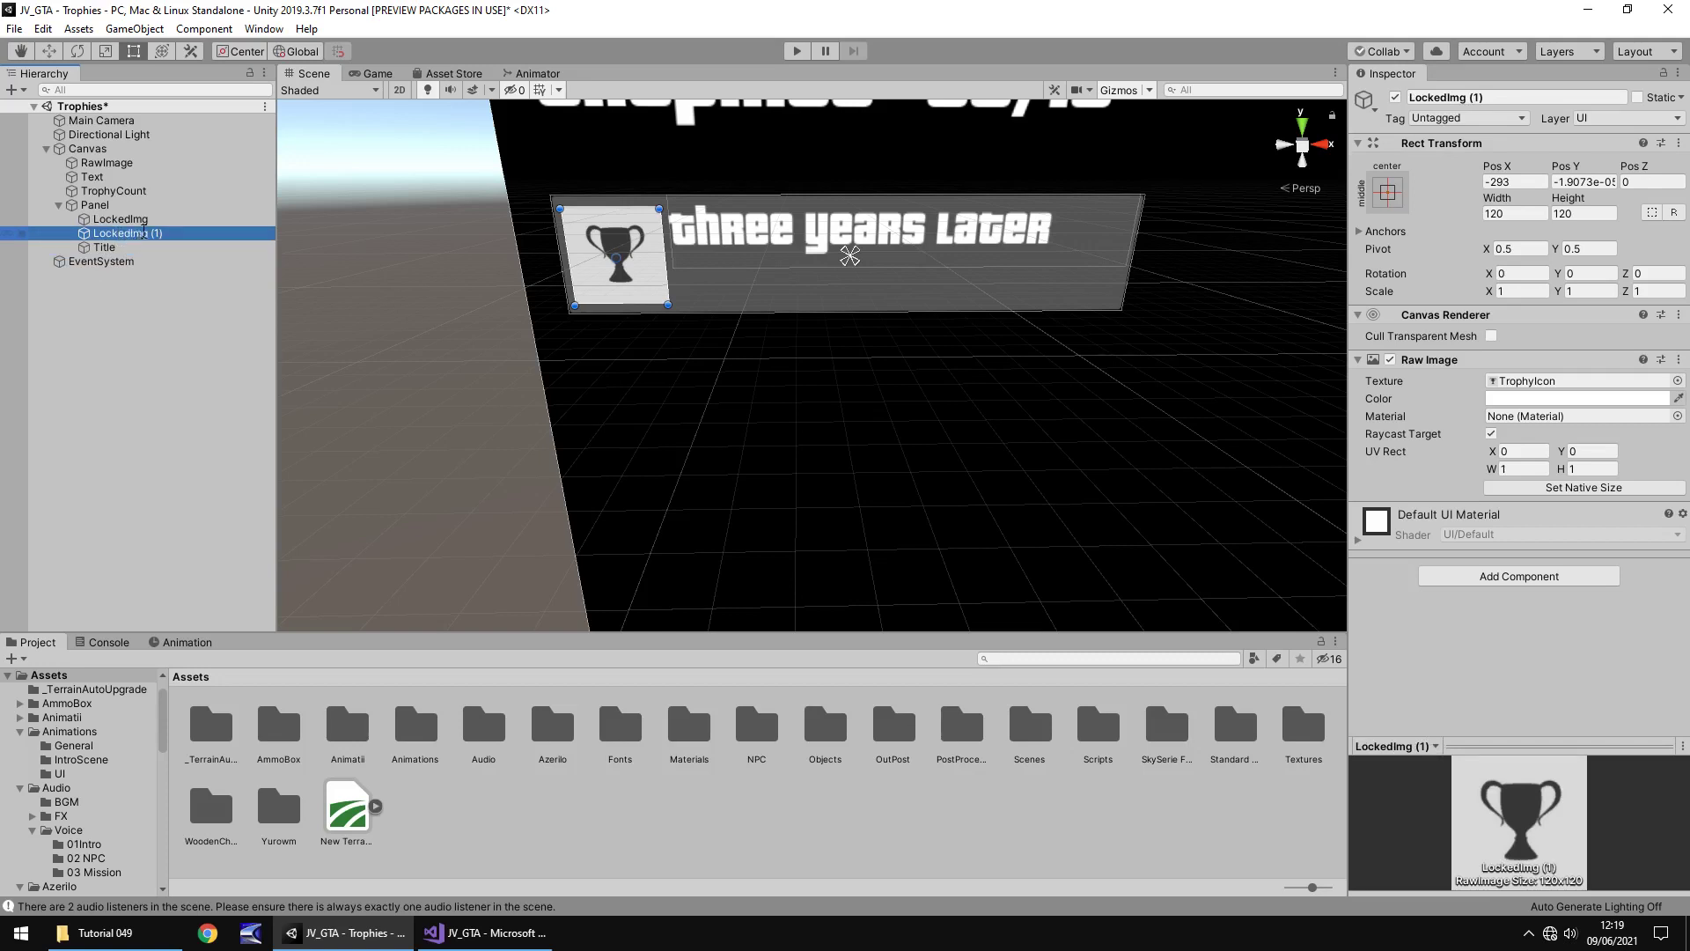
key("F2")
type("Unlock")
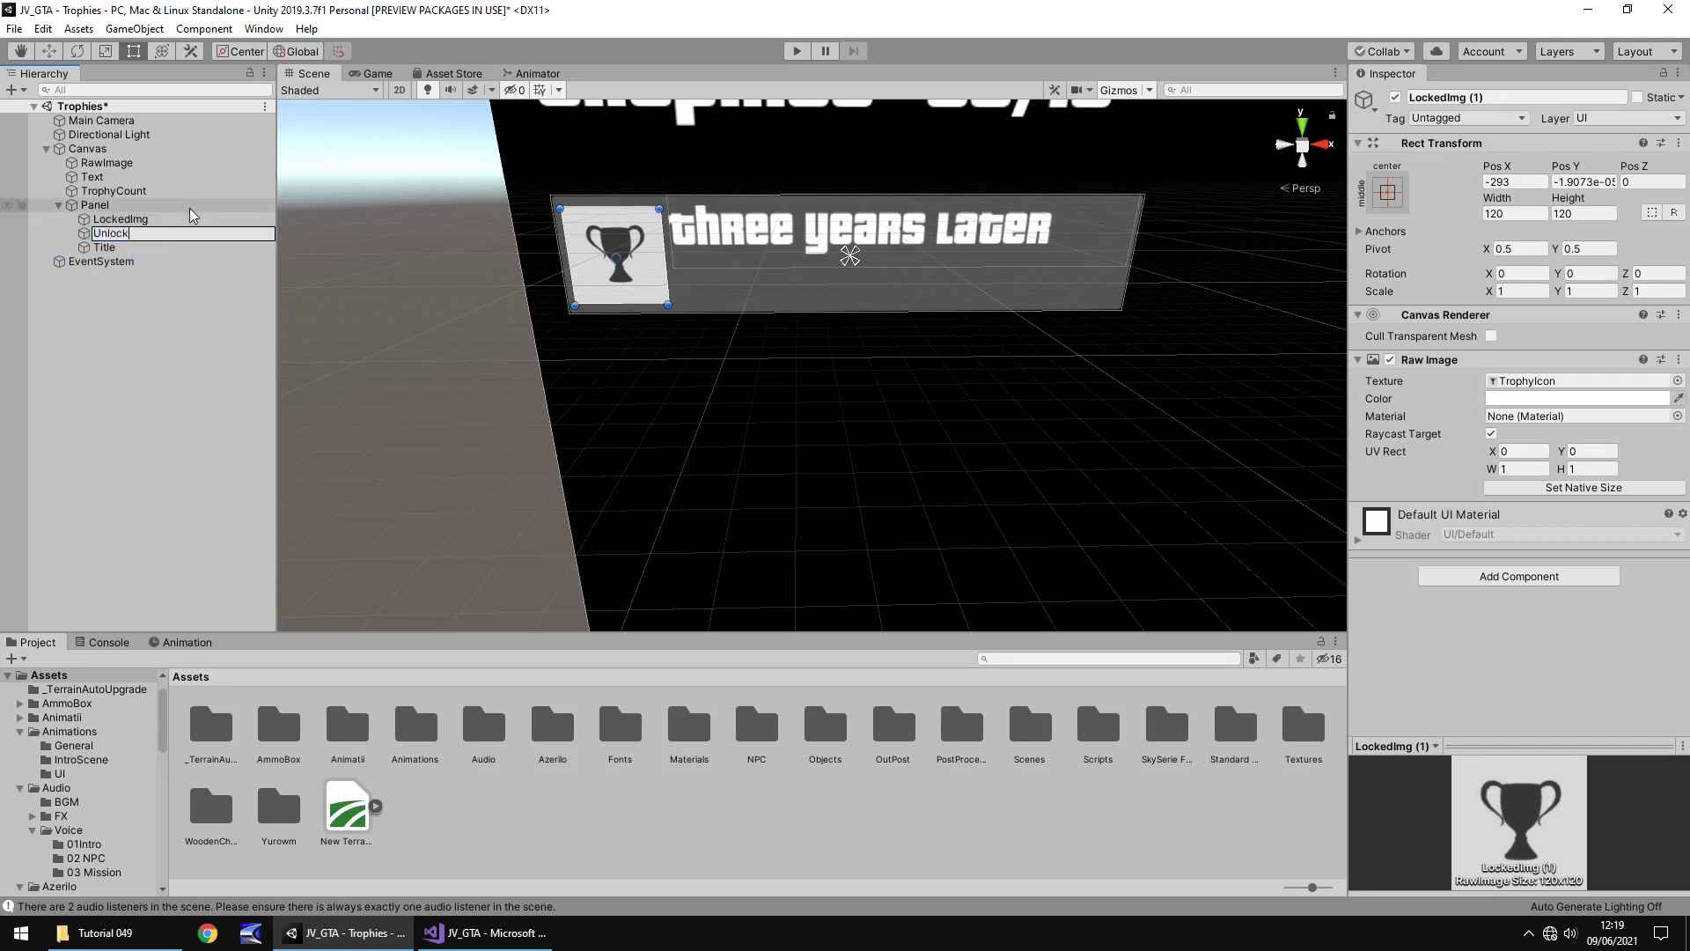
key("Return")
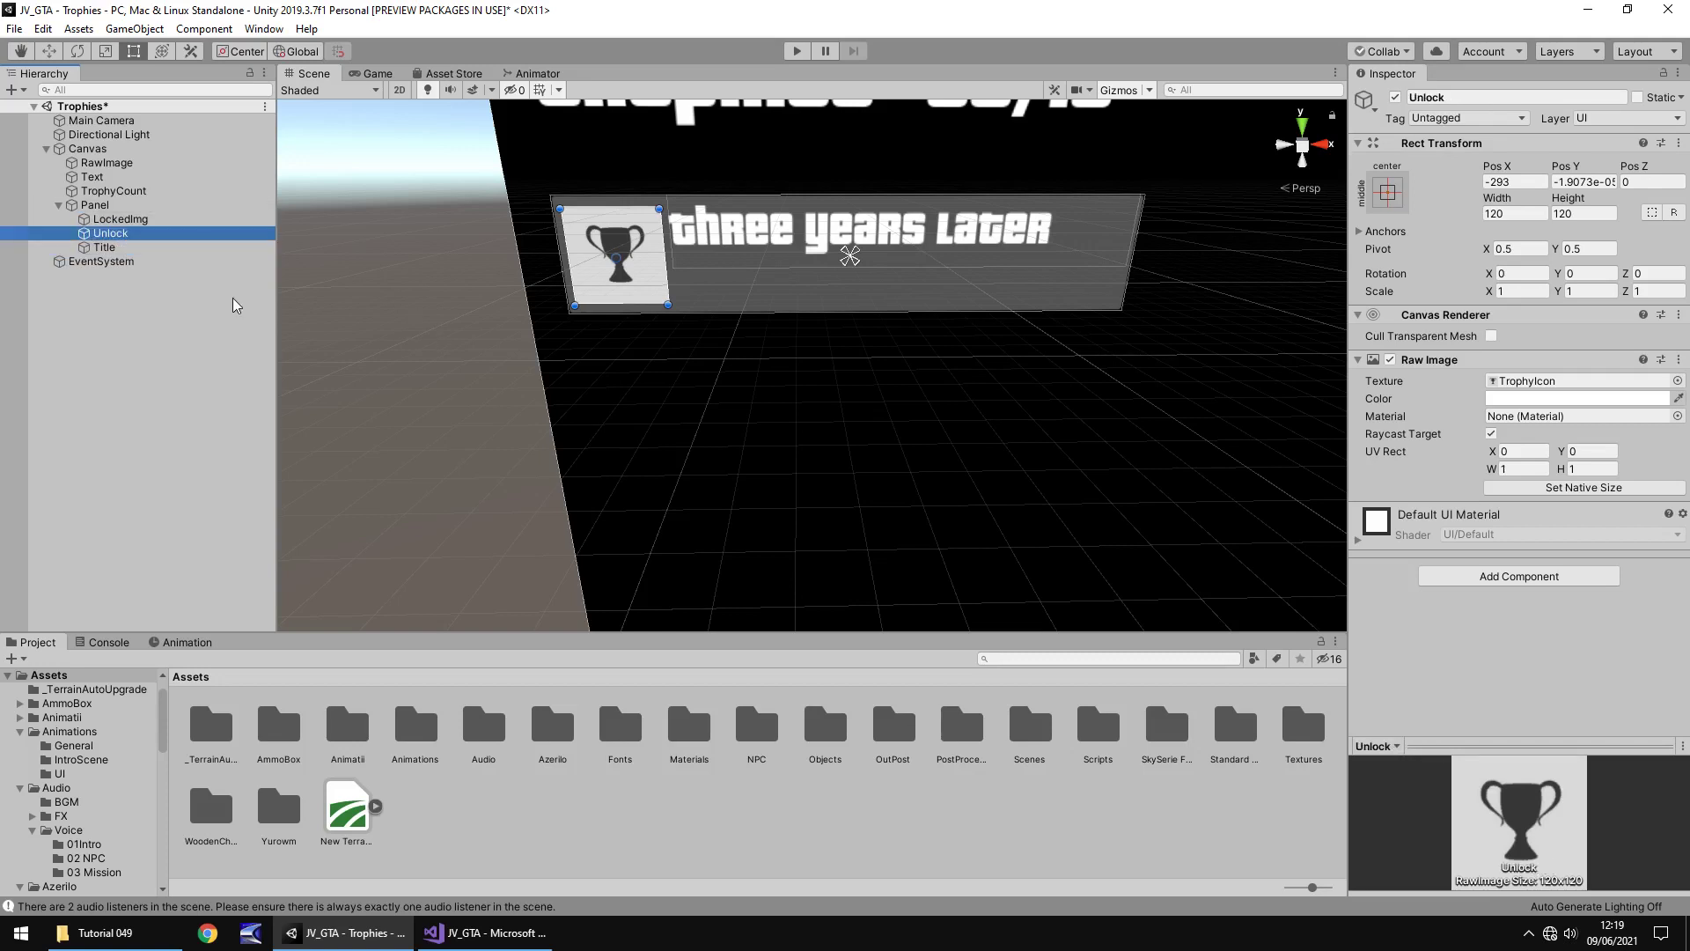
left_click(1396, 97)
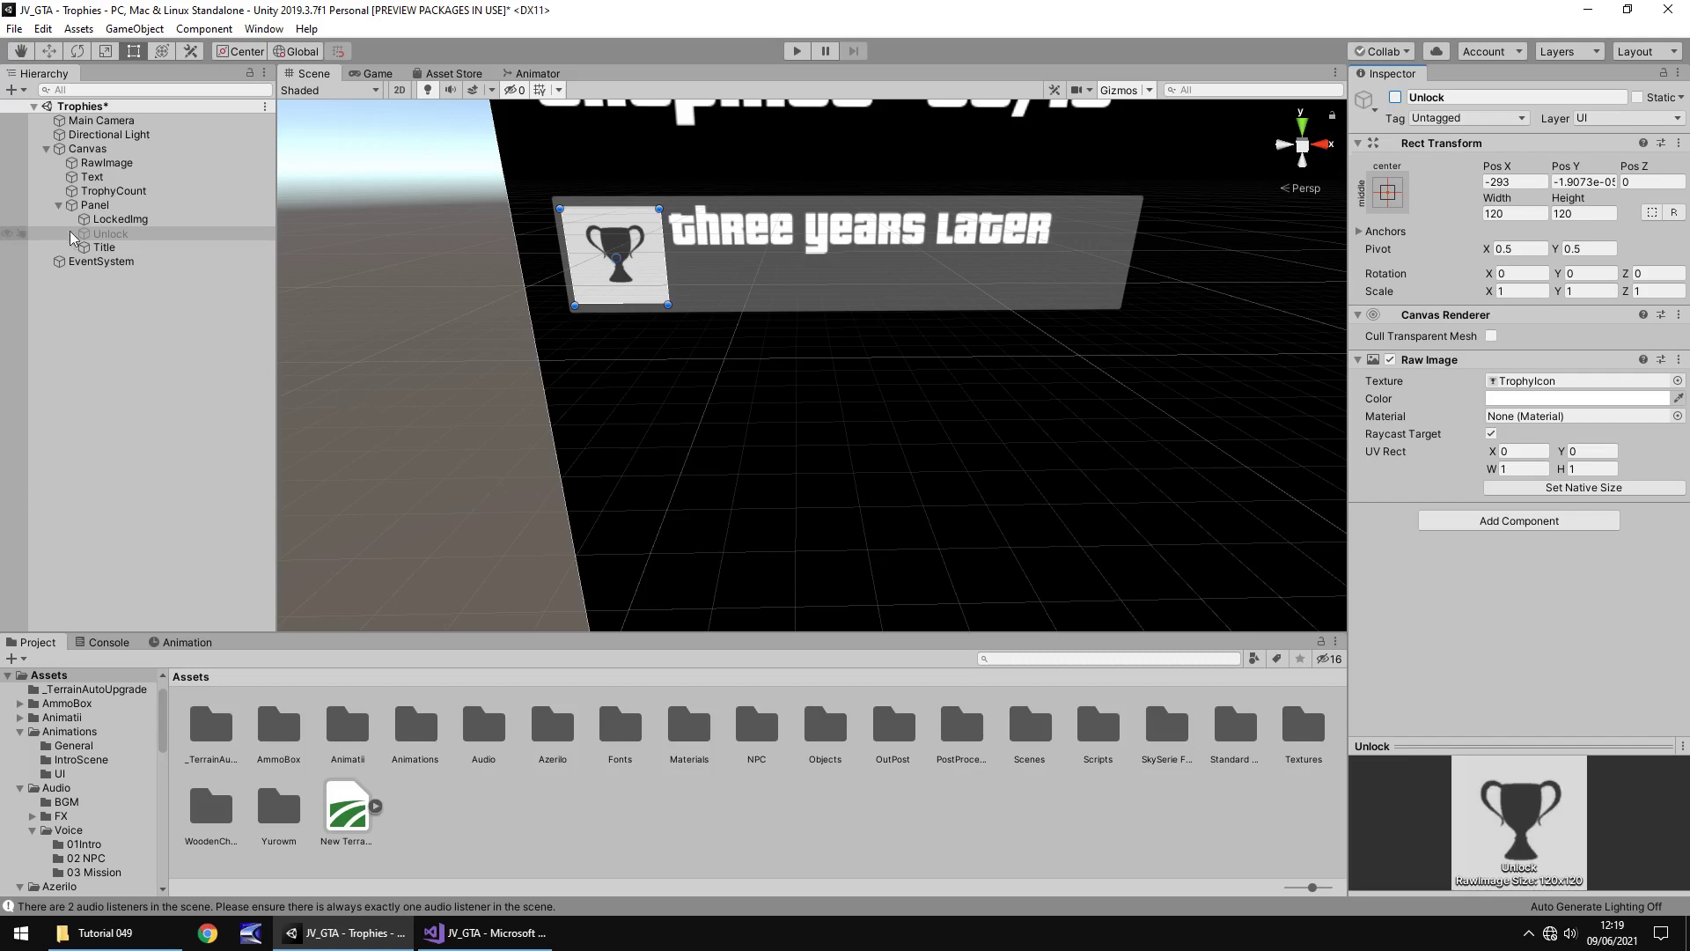
Duplicate Title, set the copy's font size to 30, and move it below the title
left_click(113, 249)
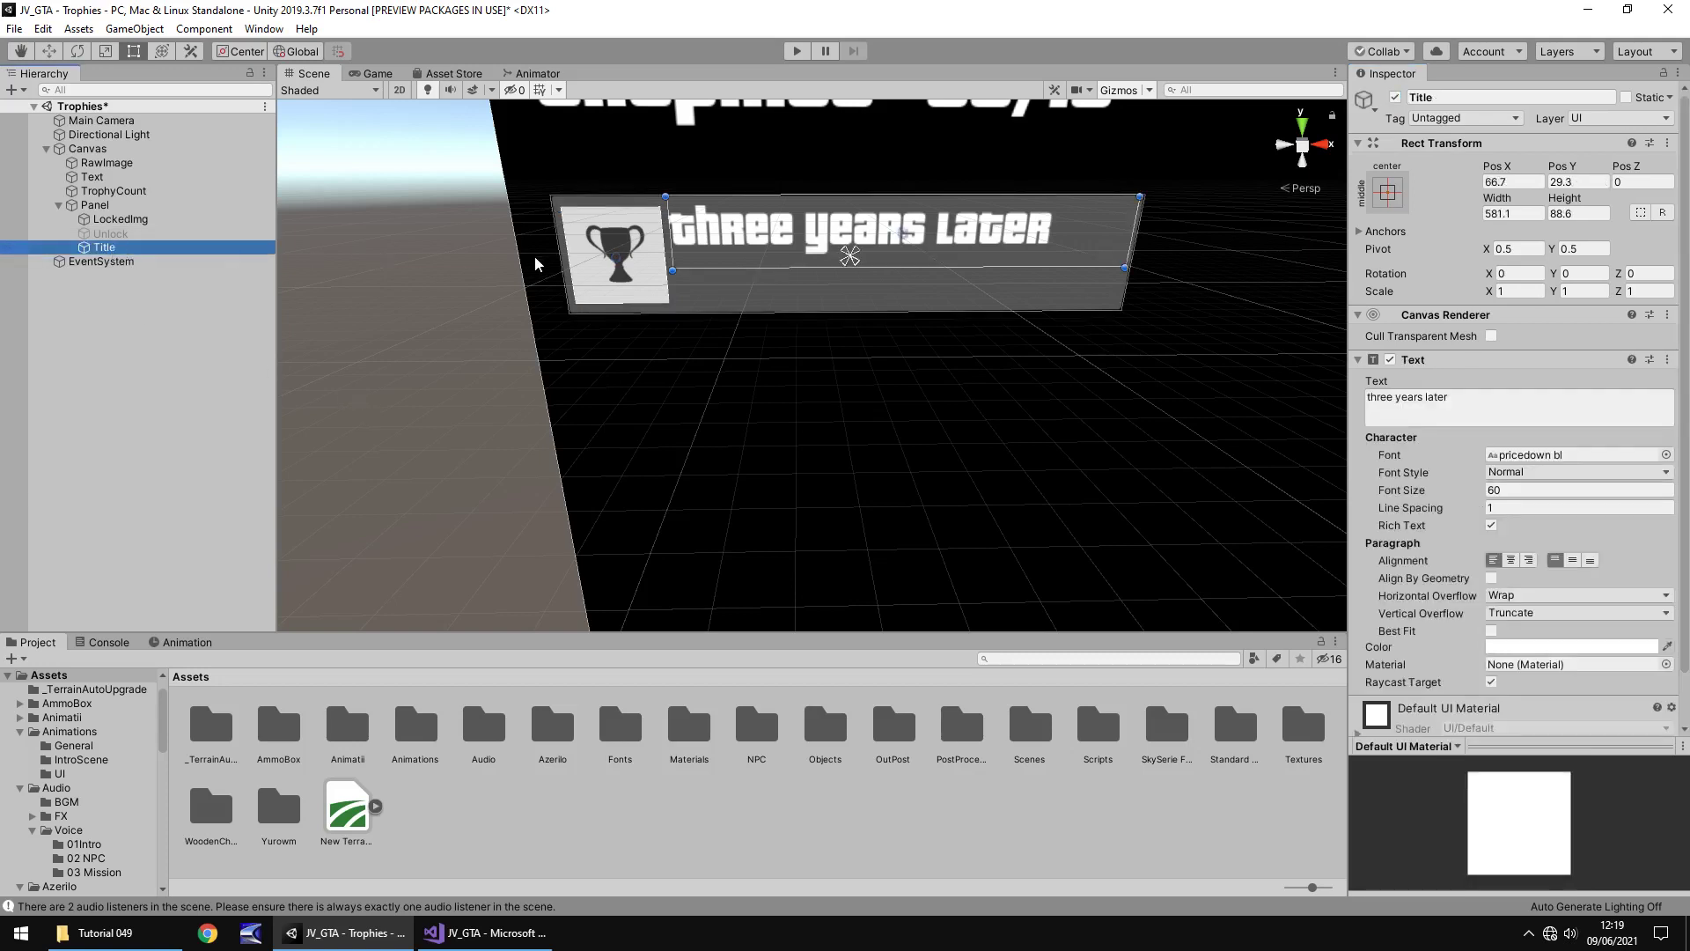
key("ctrl+d")
left_click(1522, 496)
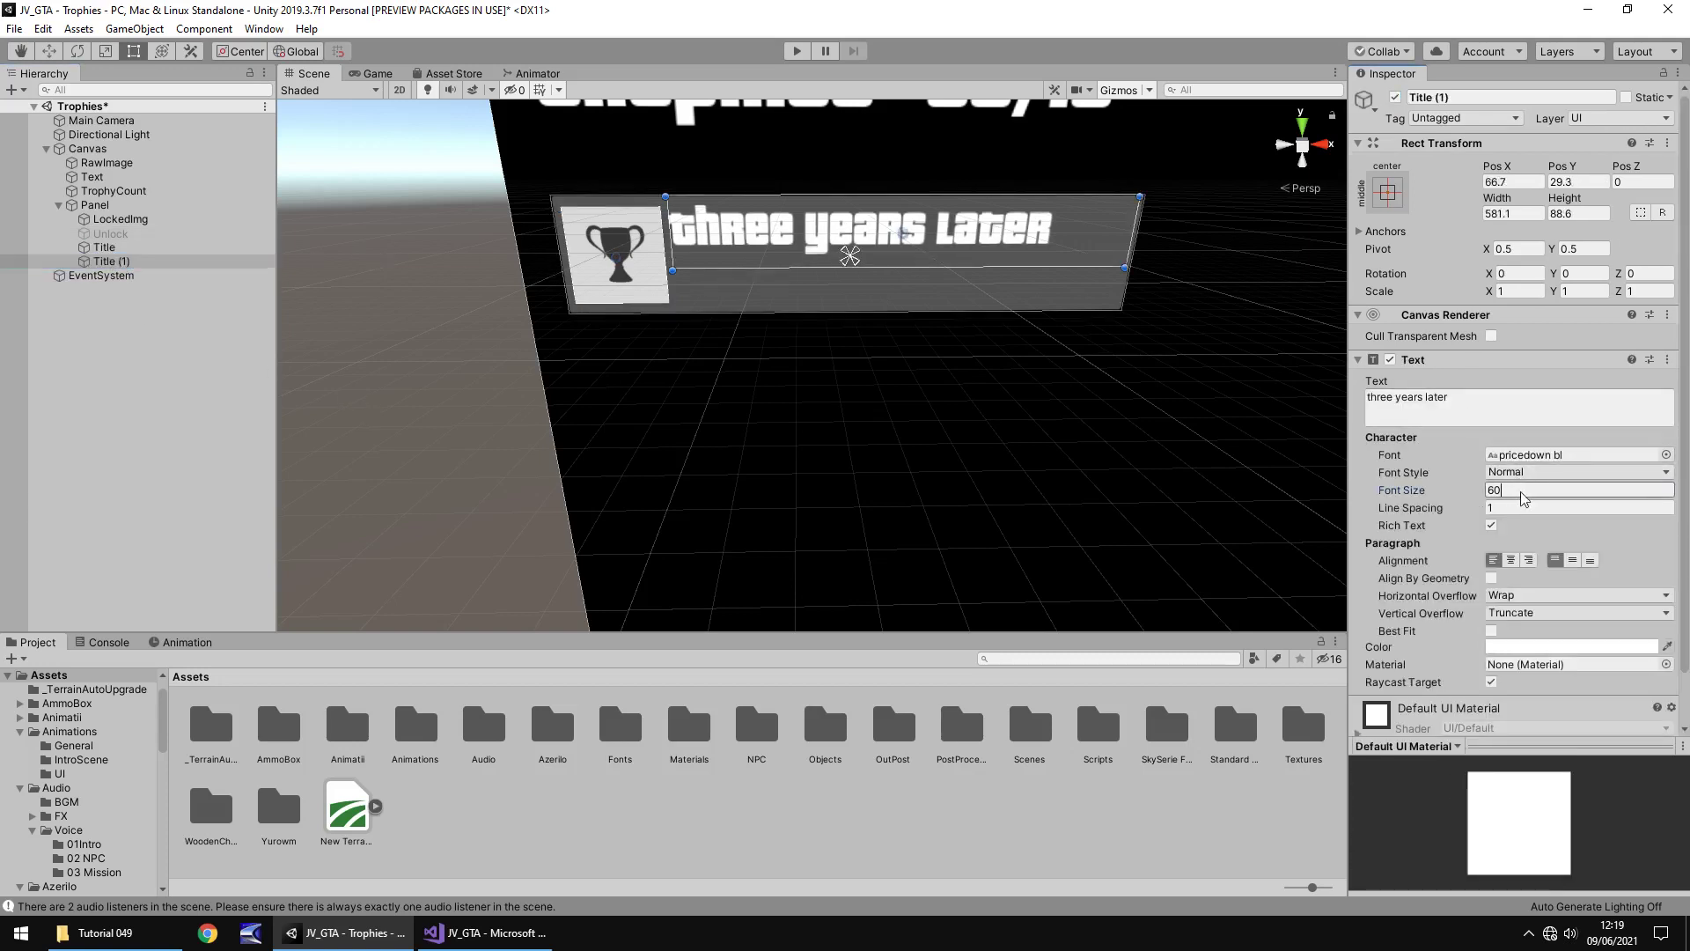
type("30")
left_click_drag(858, 225, 779, 287)
Set the copy's text to 'after being set up you have entered the world of grand theft auto', size 24, narrower
left_click(1472, 406)
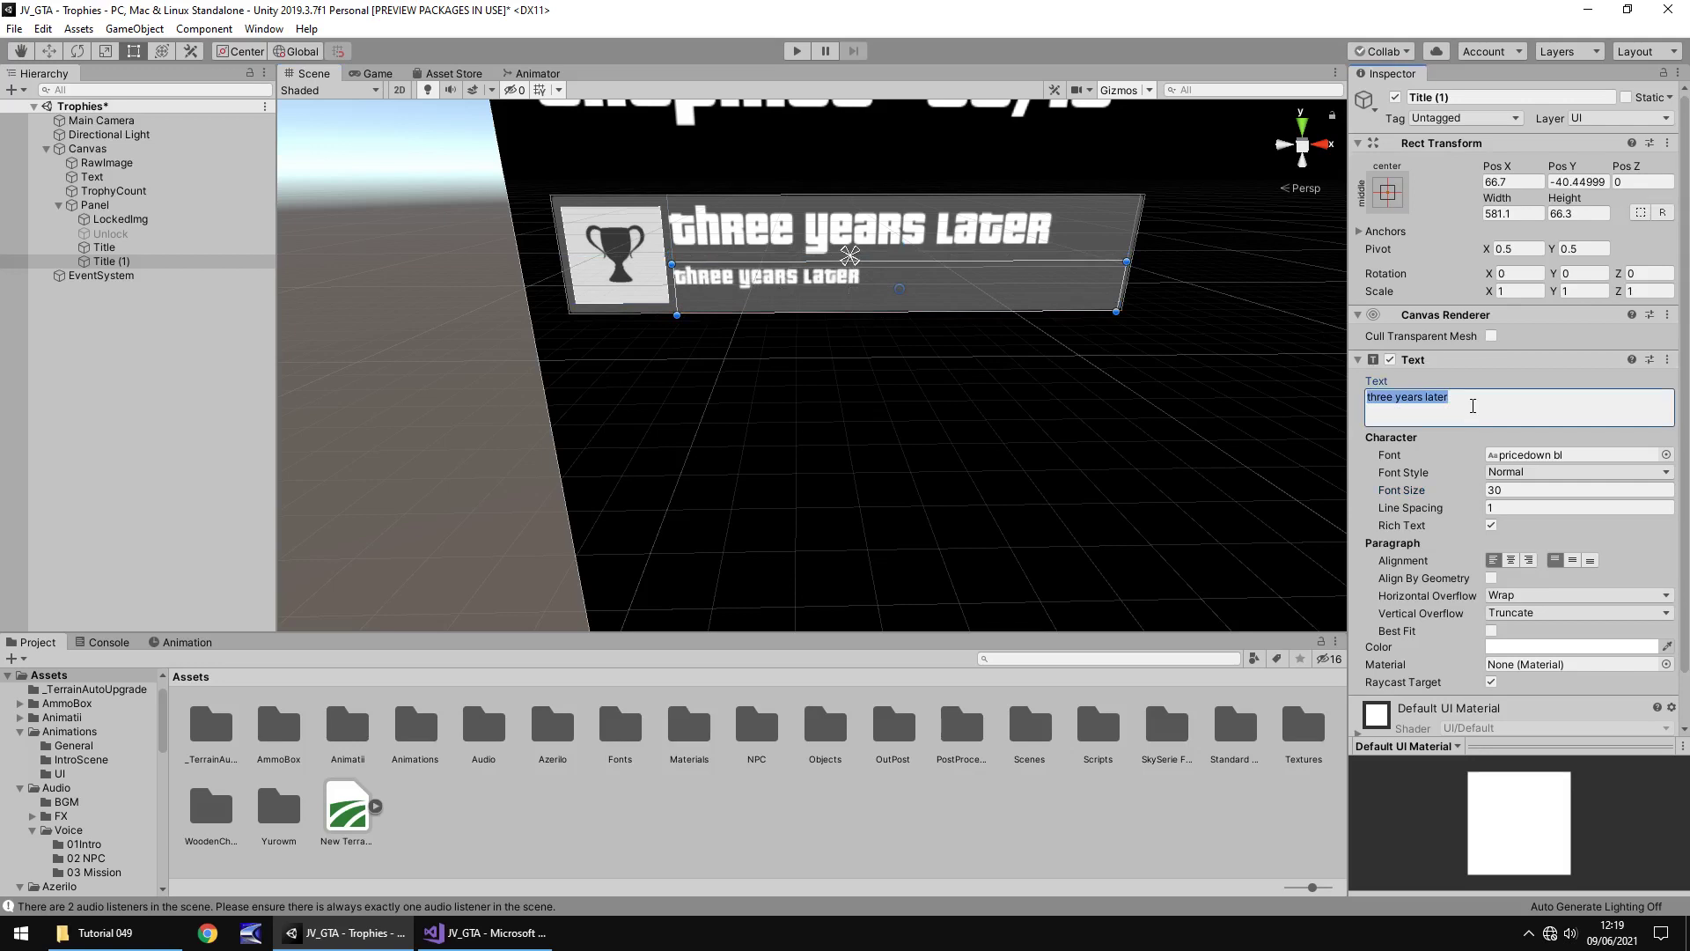
type("wh")
key("BackSpace")
key("BackSpace")
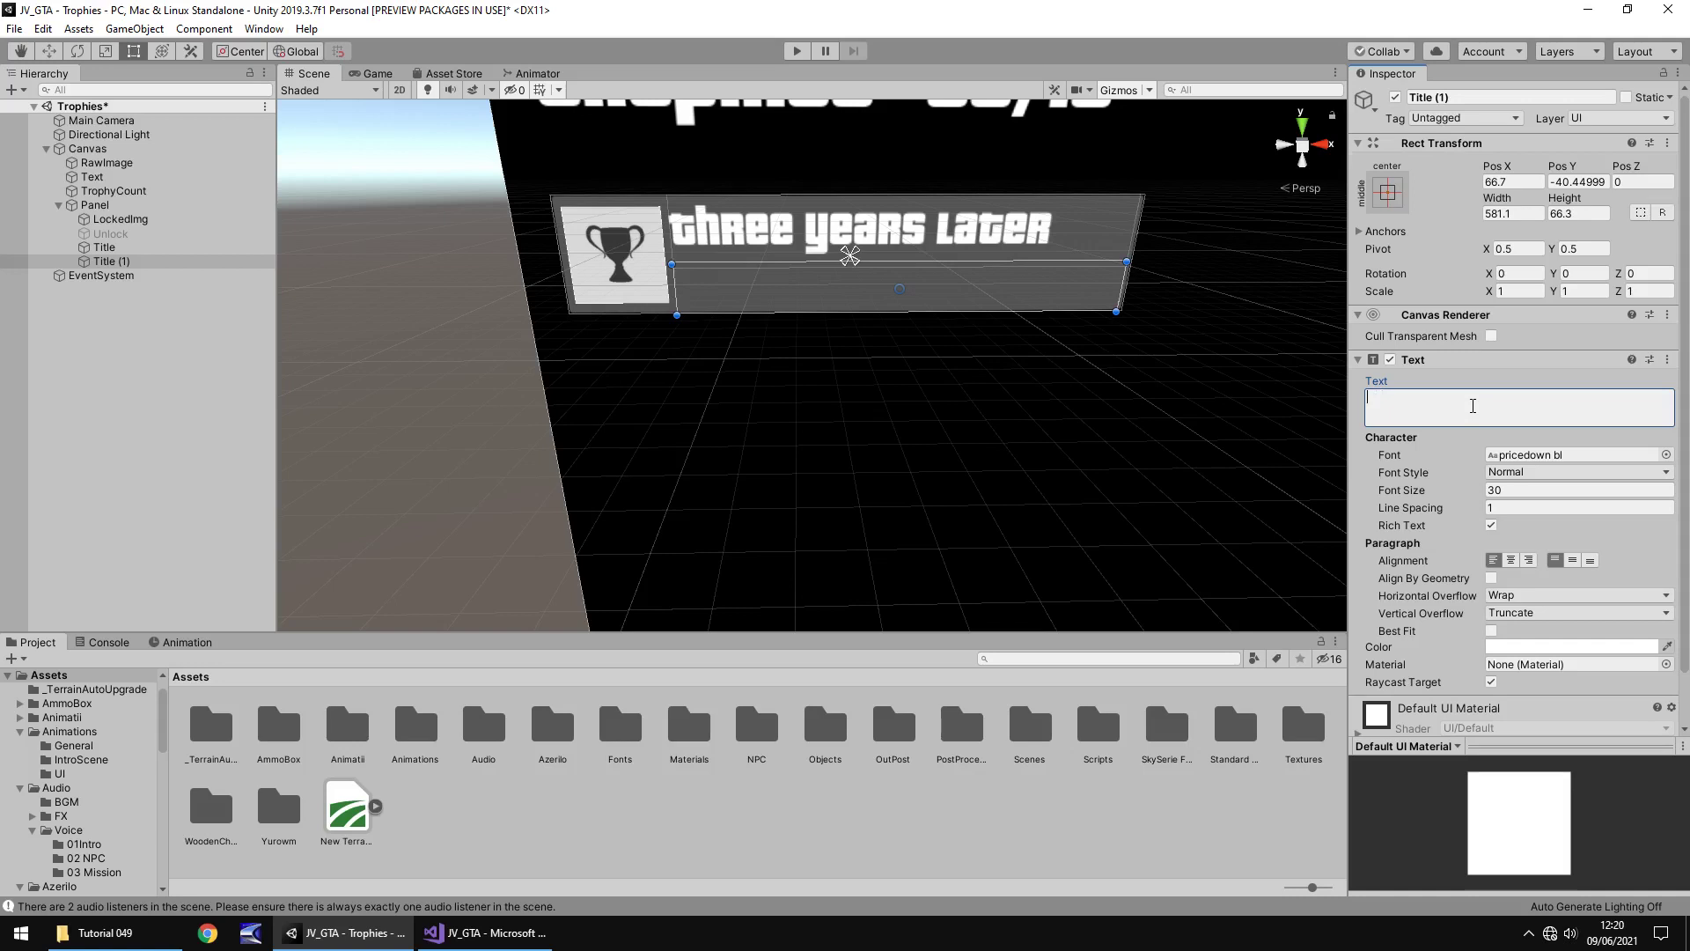
type("after be")
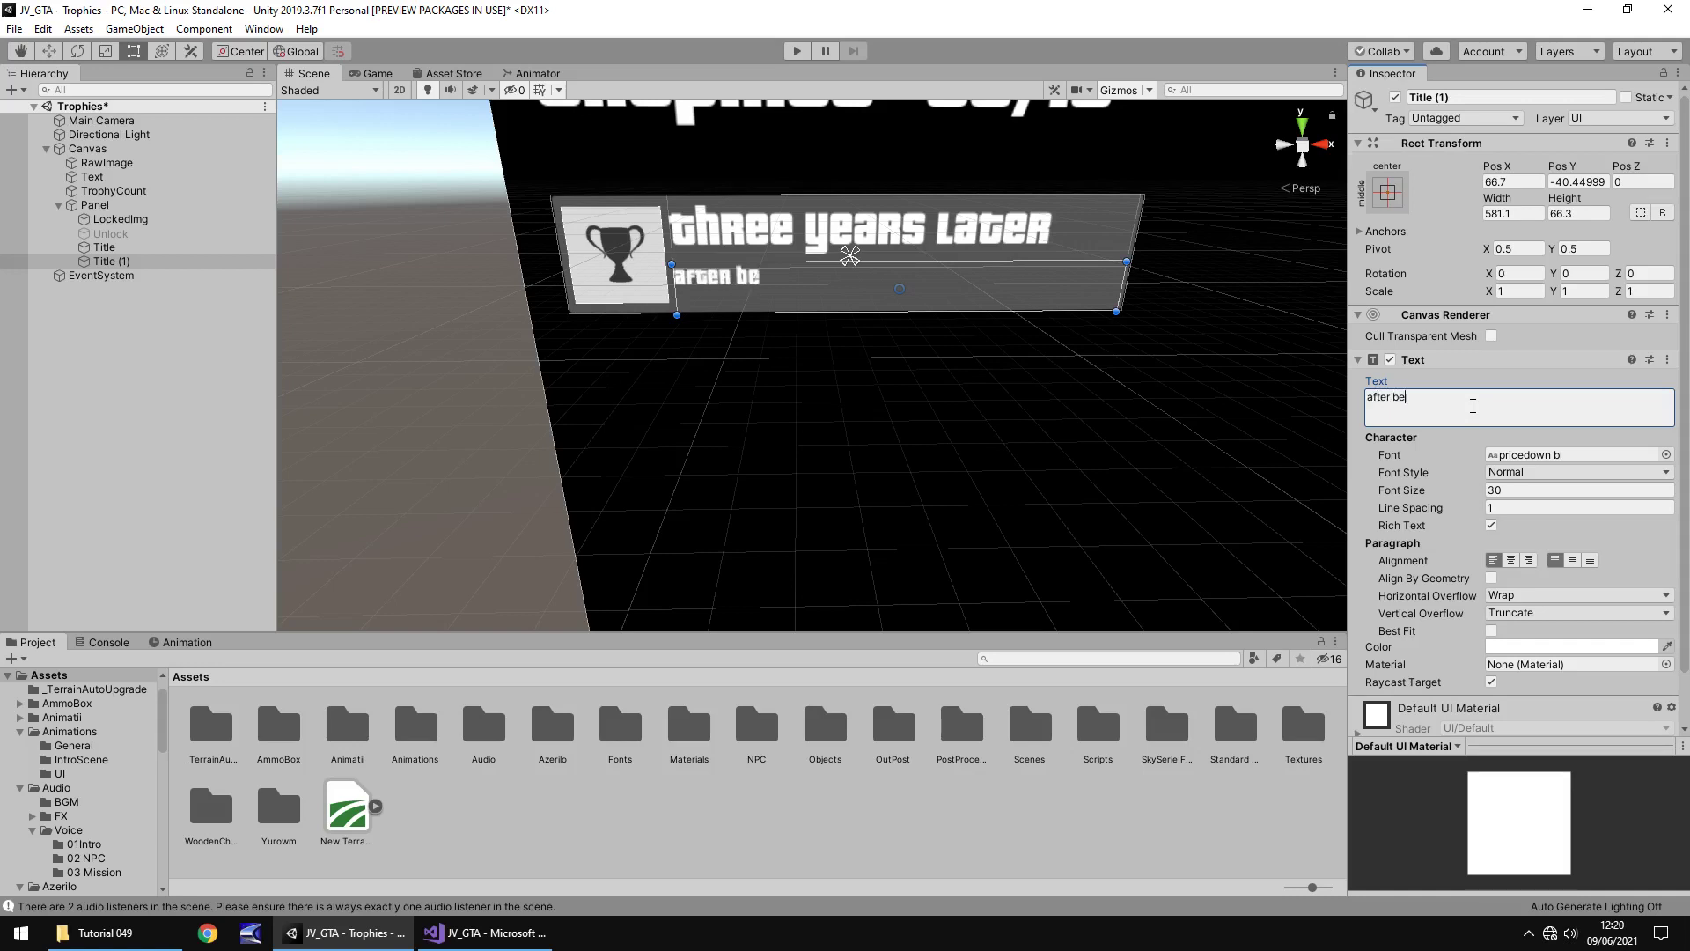
type("ing set up ")
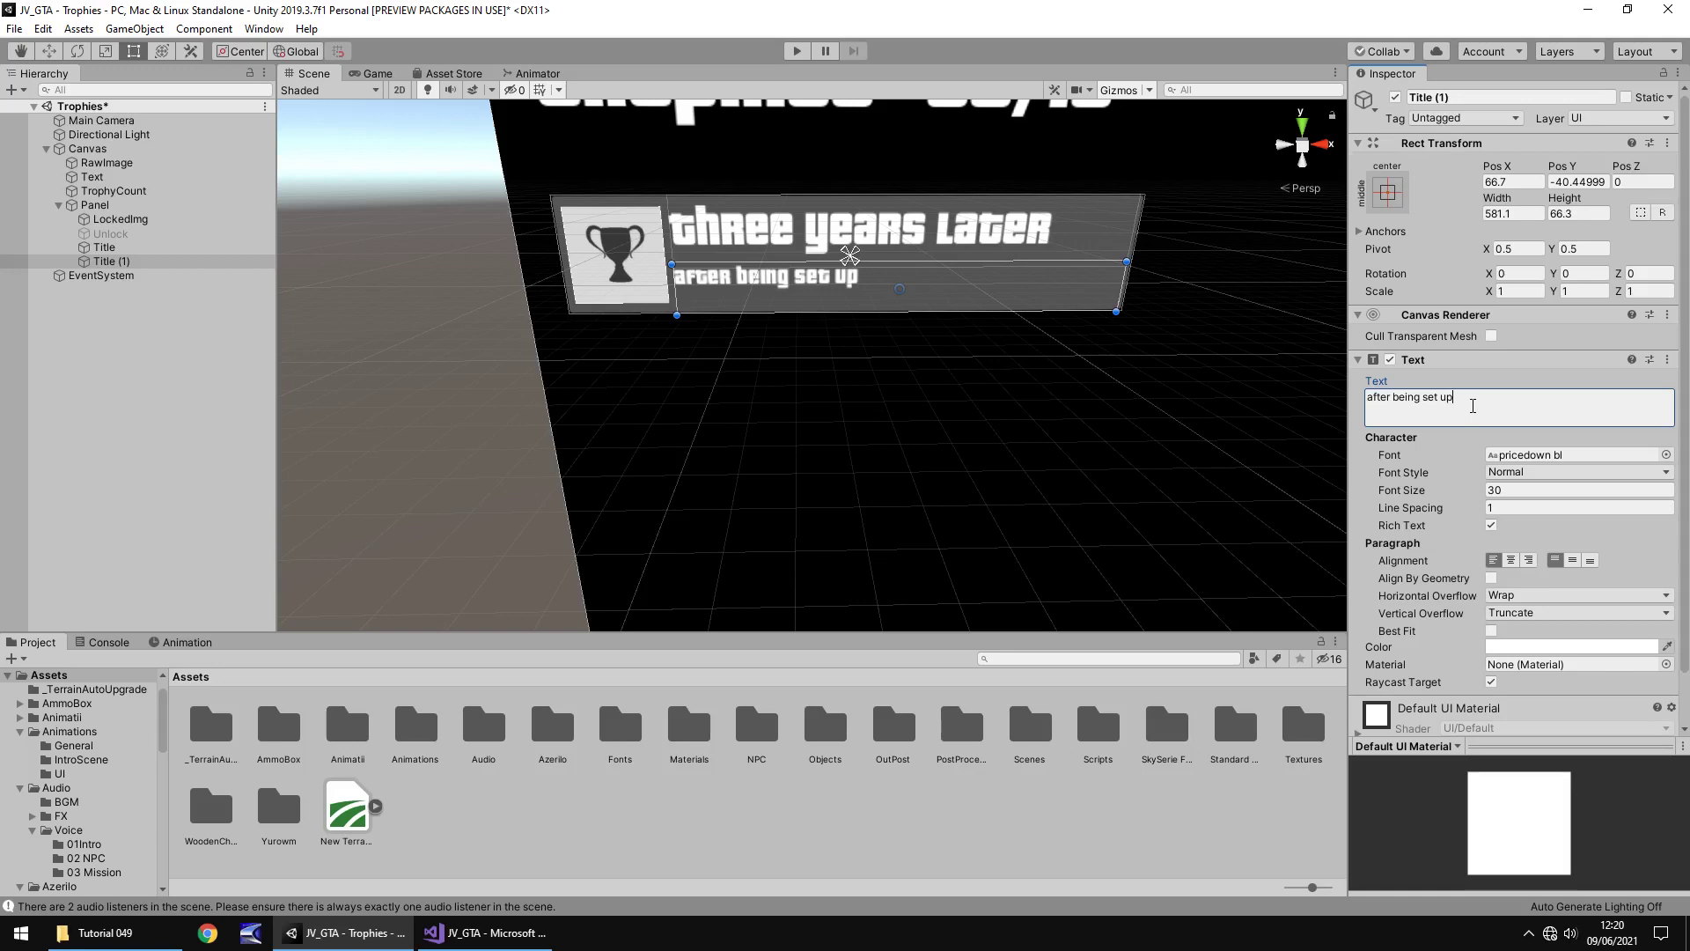
type("you have ")
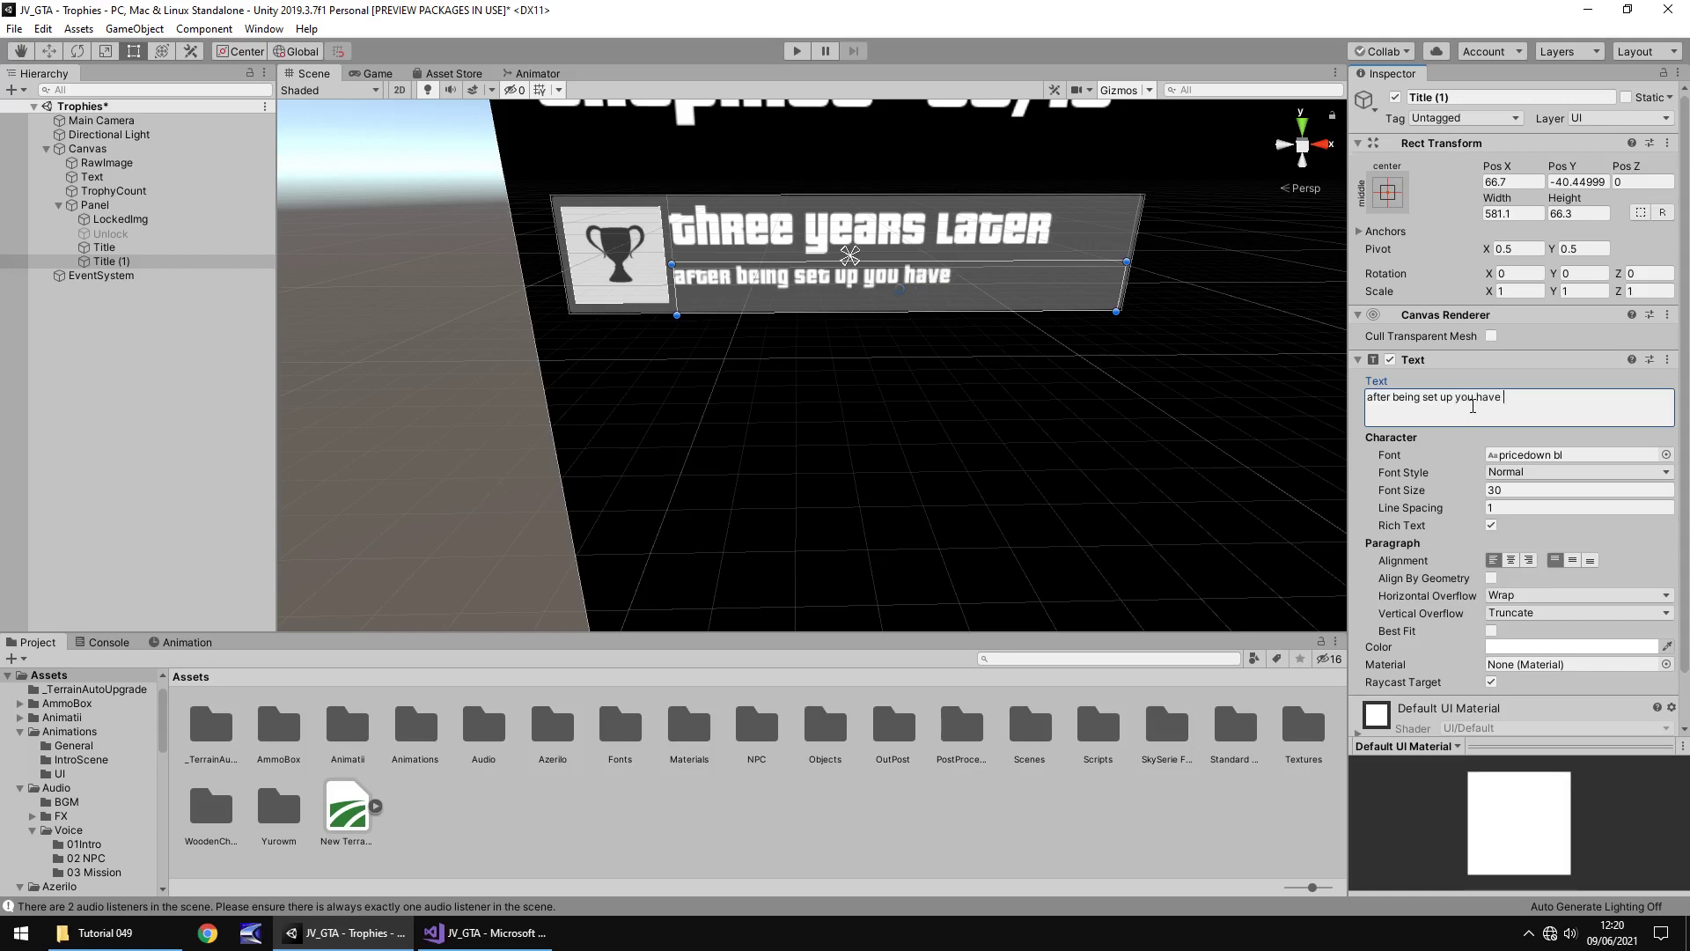
type("entered the world of grand theft auto")
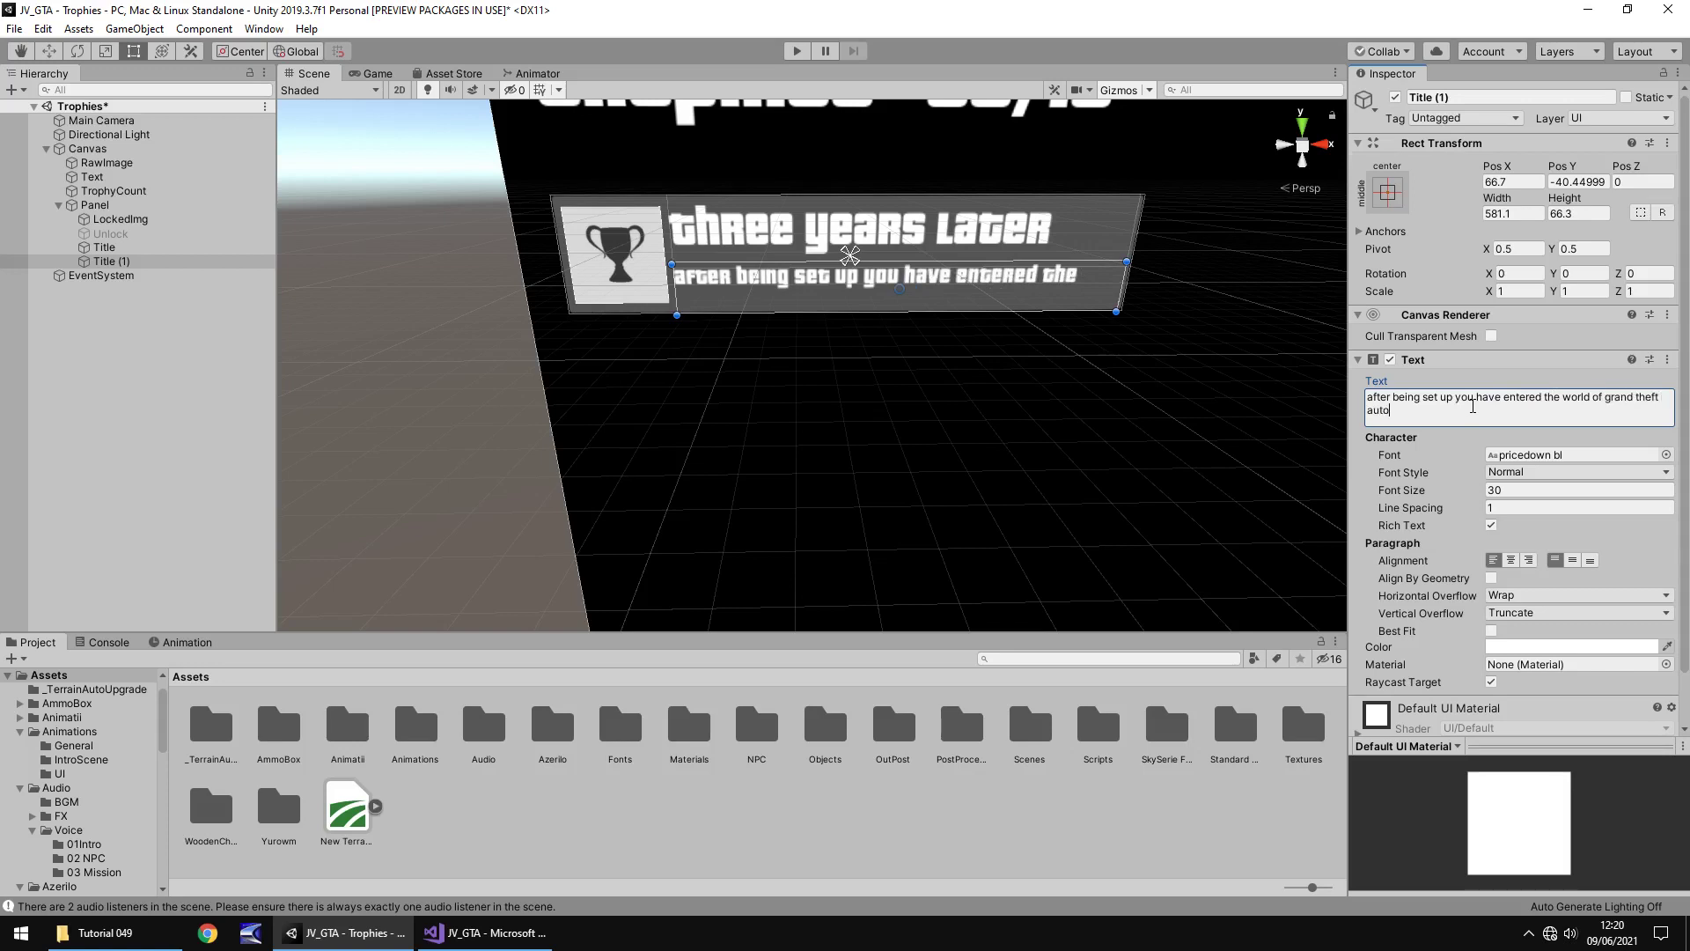
left_click(1557, 490)
type("24")
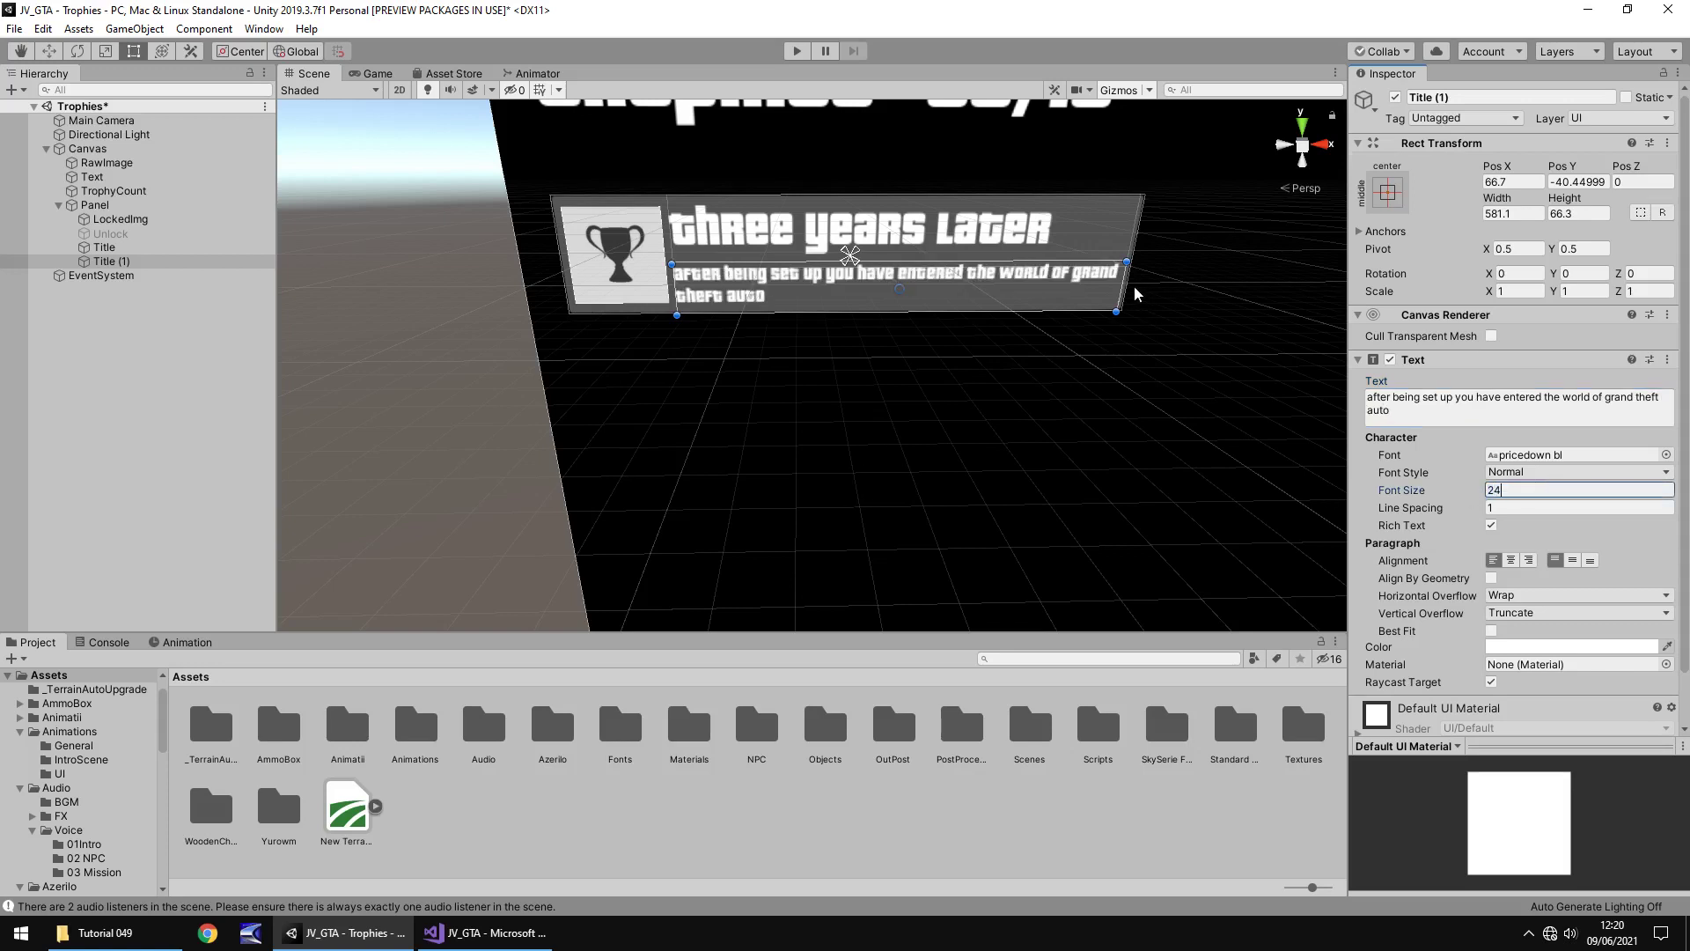
left_click_drag(1121, 287, 1091, 290)
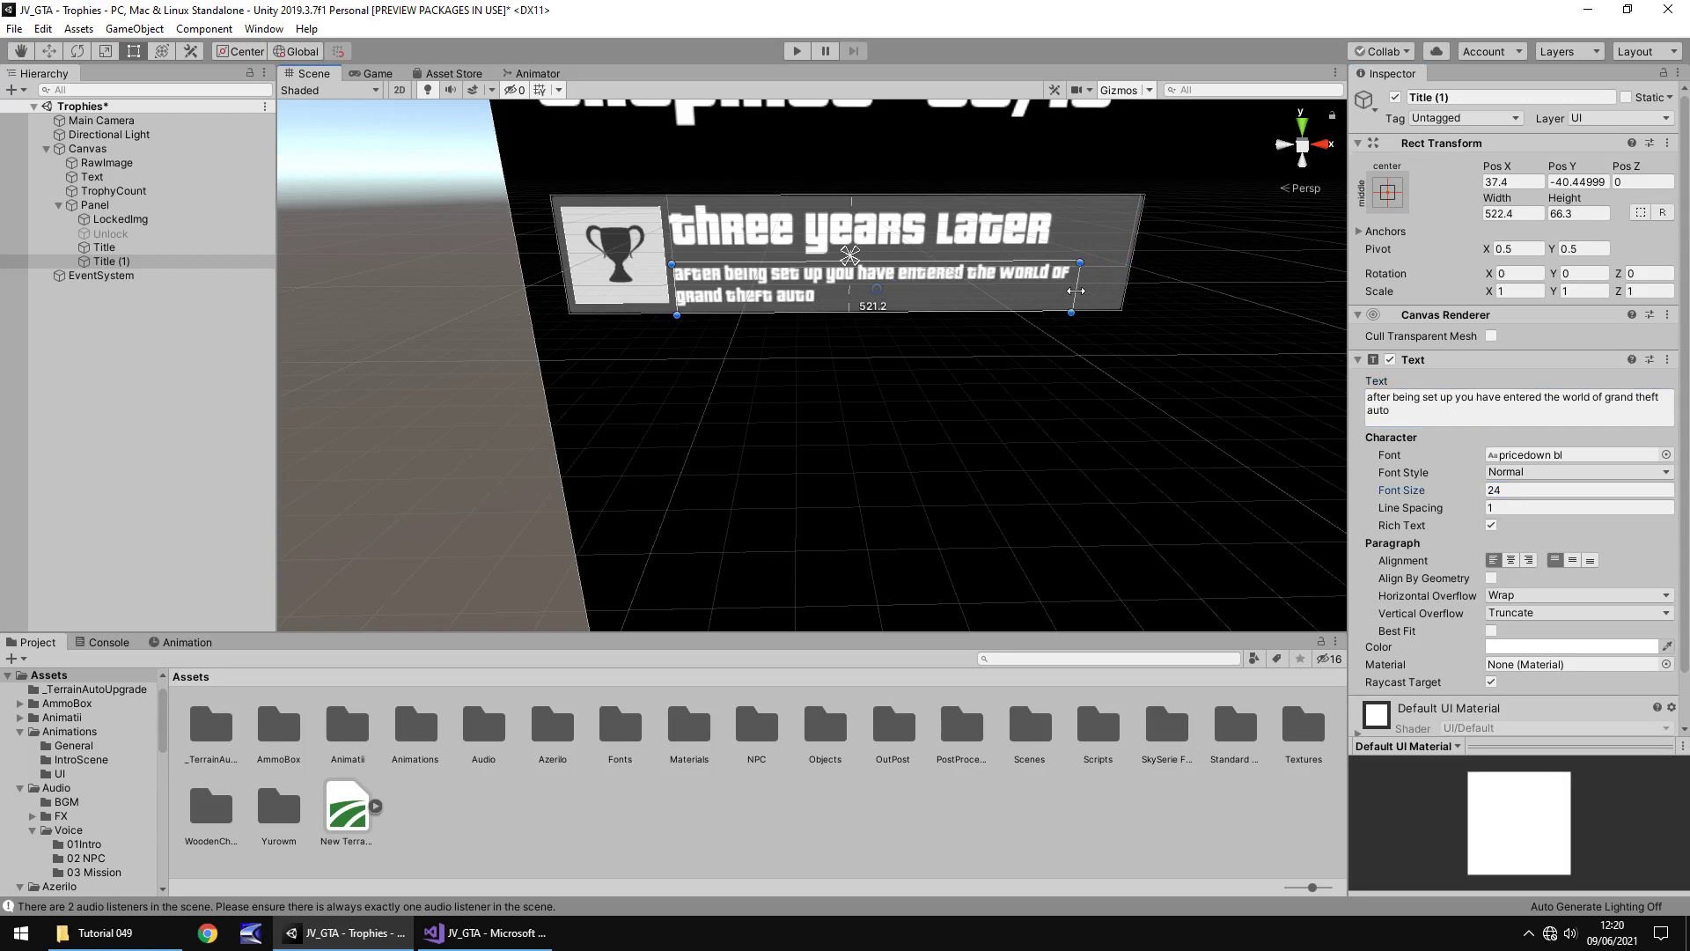
left_click_drag(1076, 291, 1063, 289)
Preview the panel in the Game view, then set the Title font size to 50
left_click(866, 436)
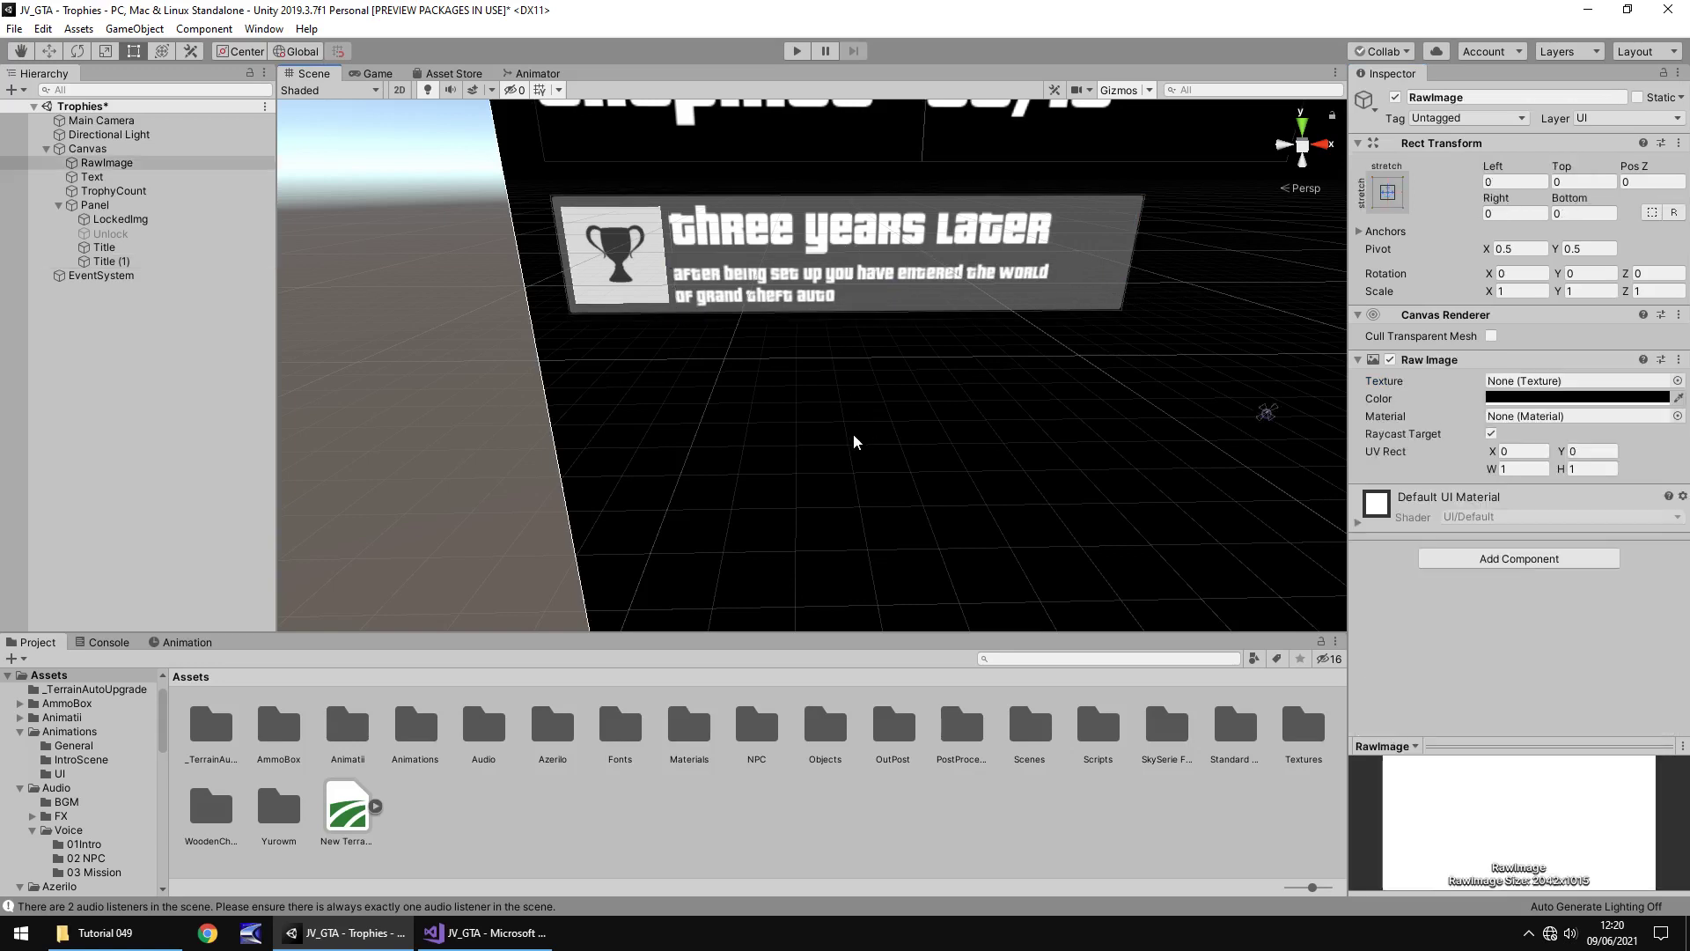
left_click(378, 74)
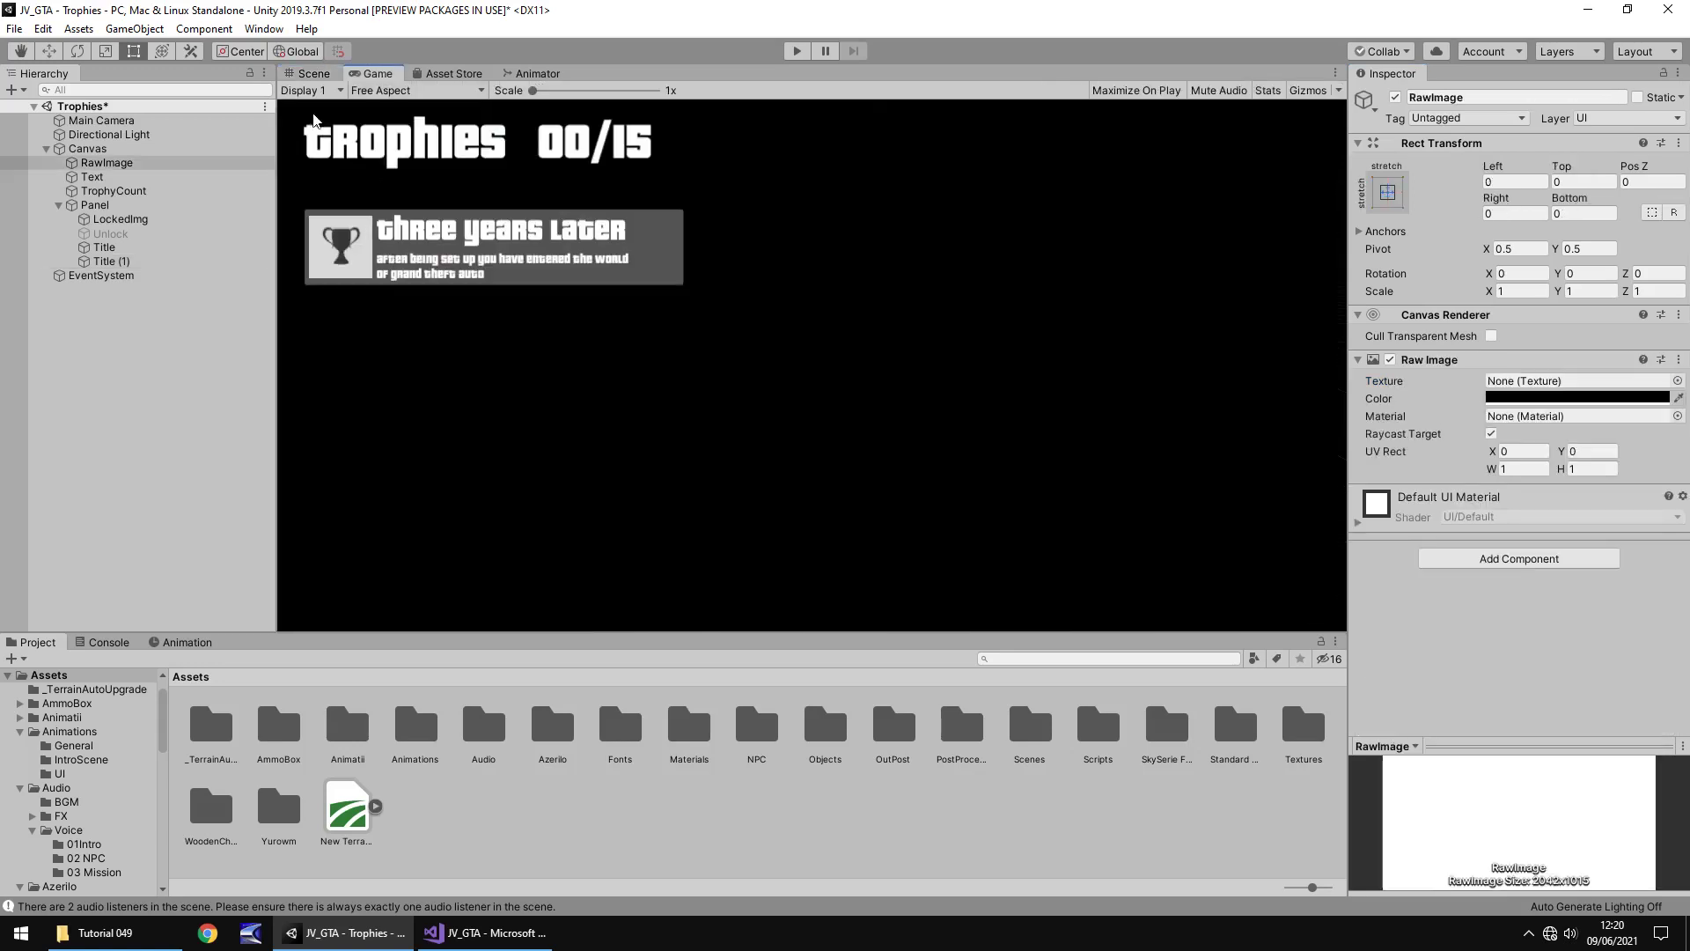
left_click(318, 76)
left_click(794, 244)
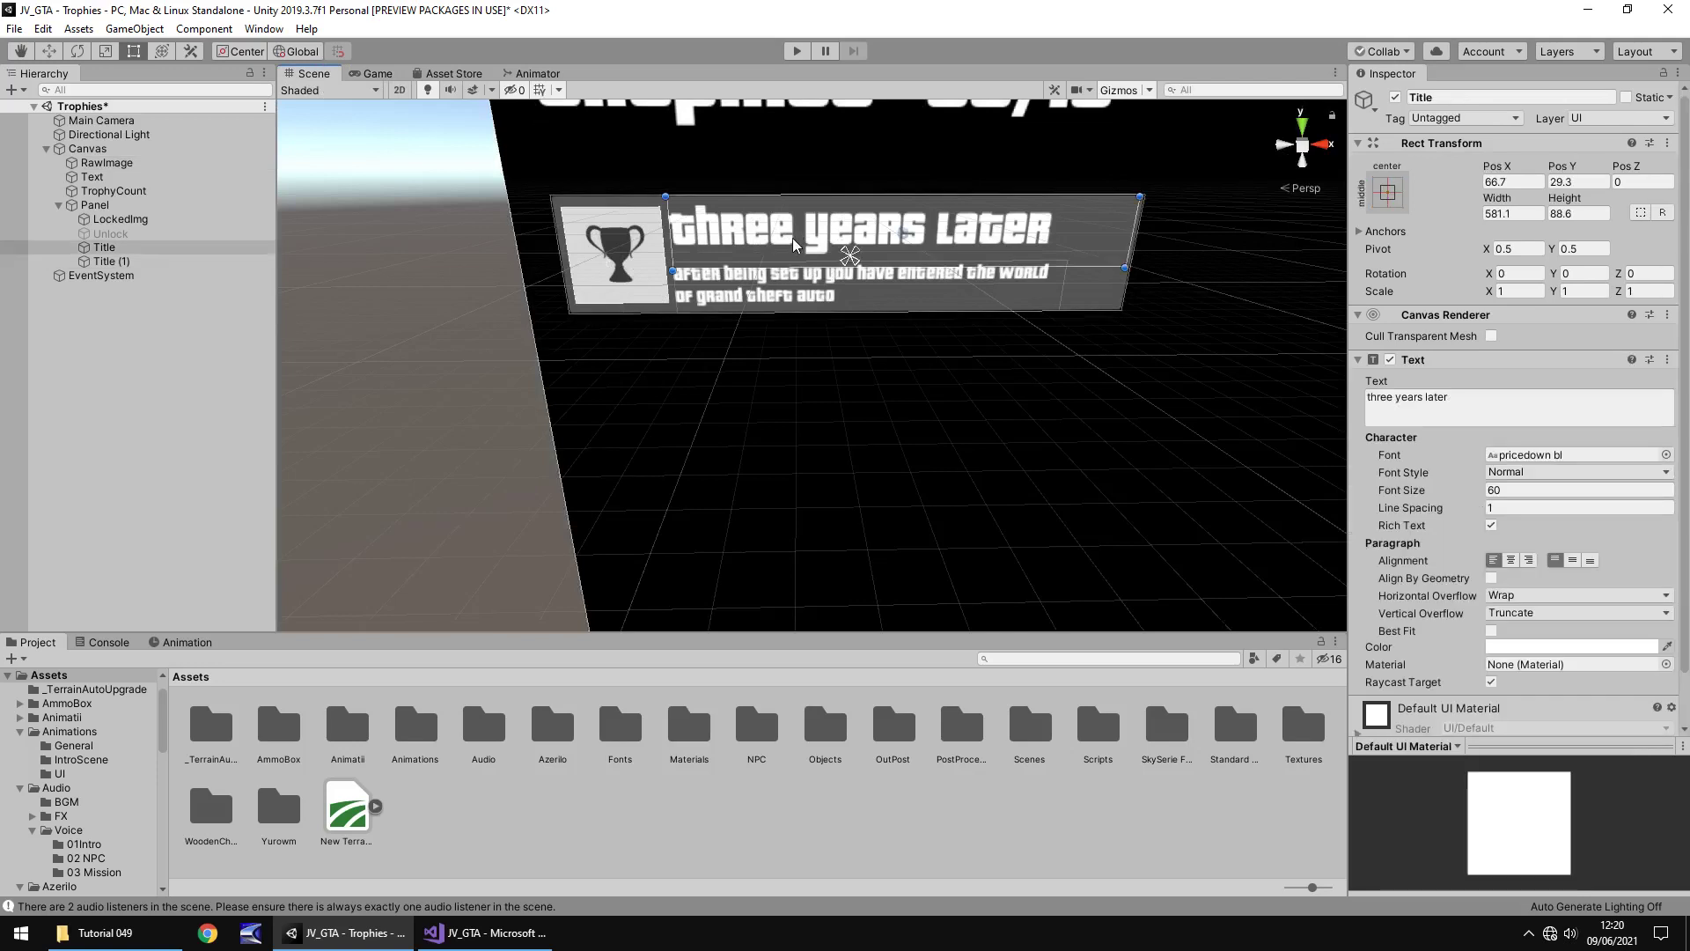
left_click(1518, 489)
type("50")
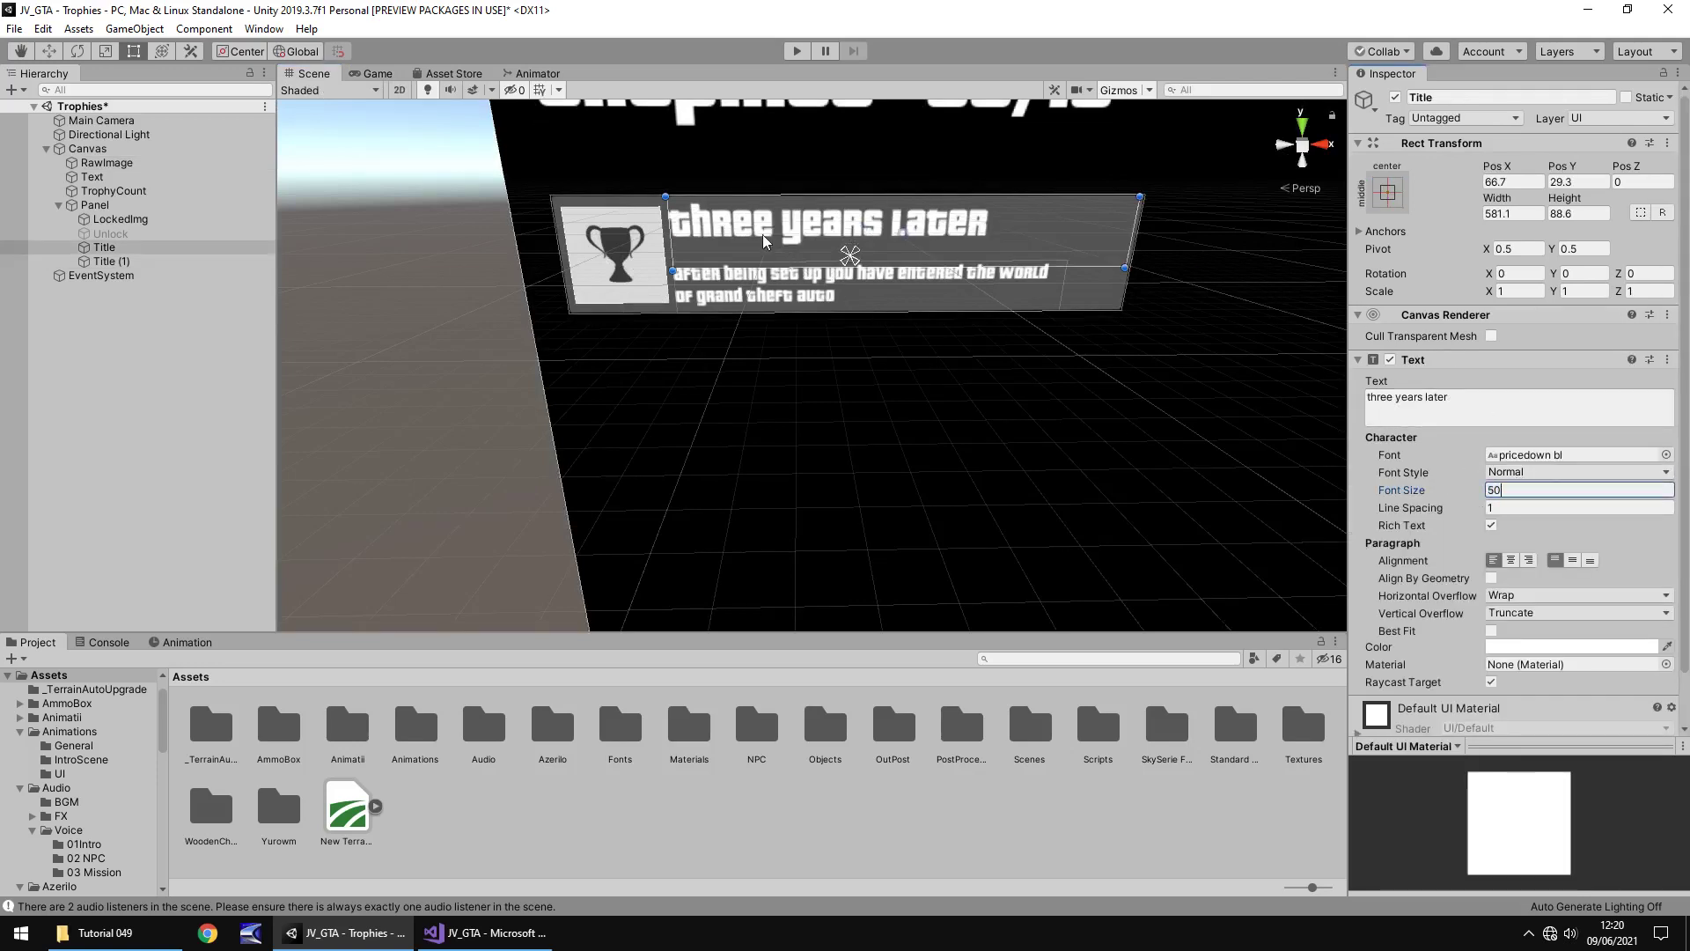
Move the subtitle up, widen its box, set its font size to 34, and preview
left_click(778, 288)
left_click_drag(779, 288, 780, 269)
left_click_drag(1063, 299, 1112, 308)
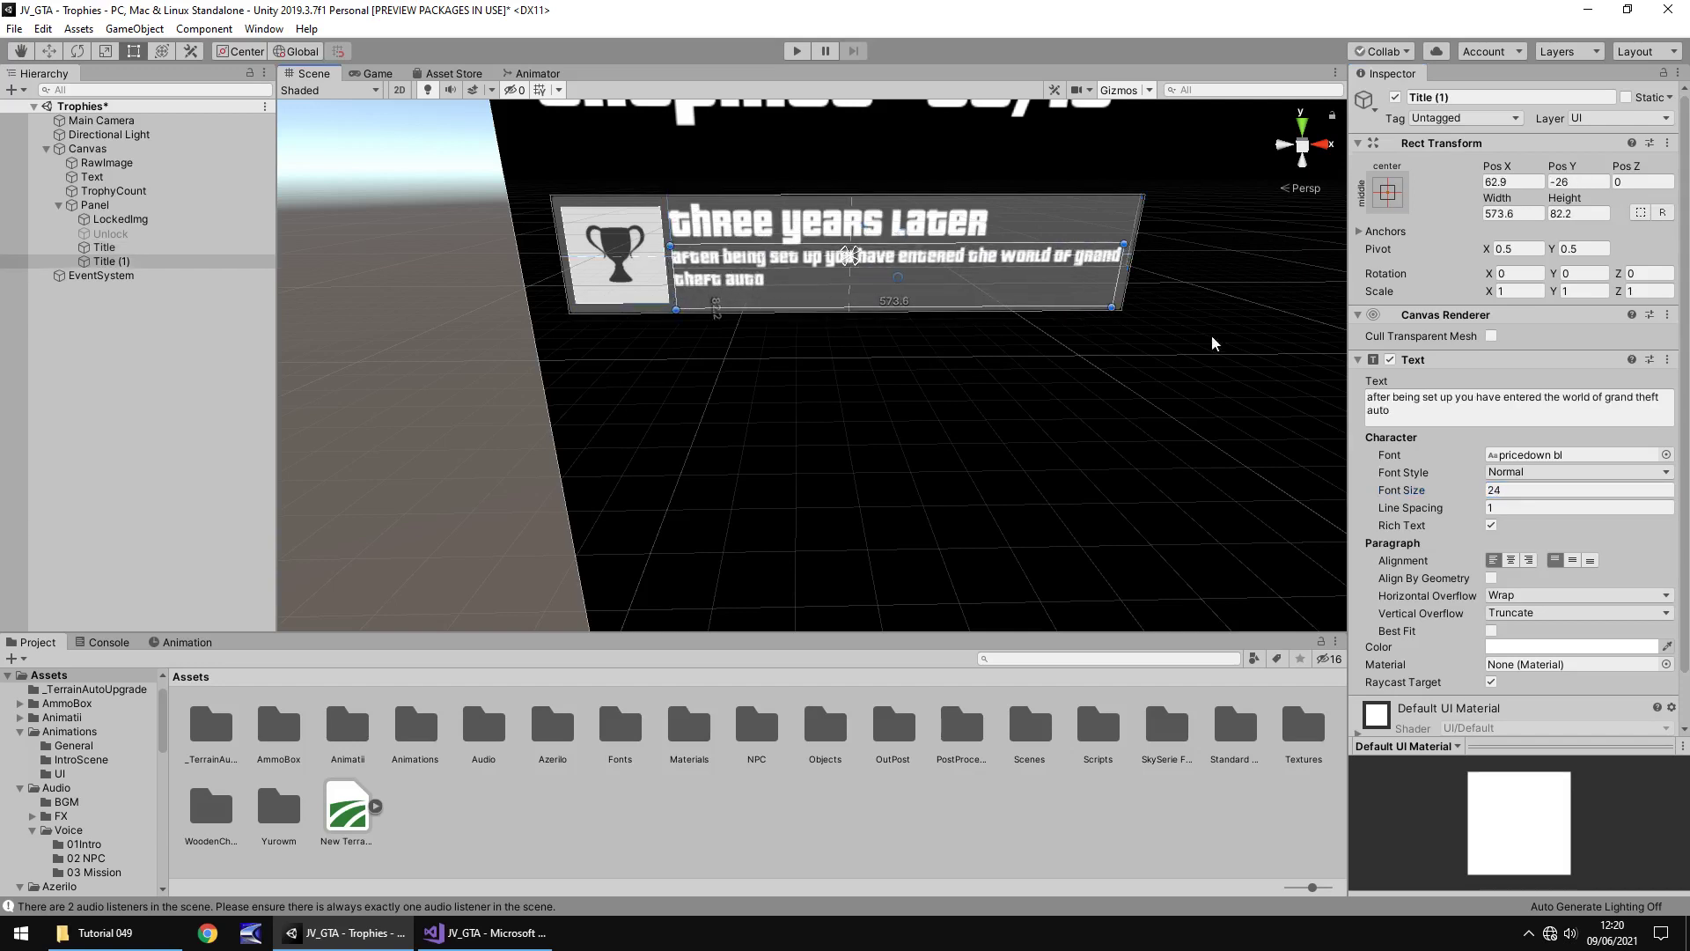
left_click(1538, 489)
type("34")
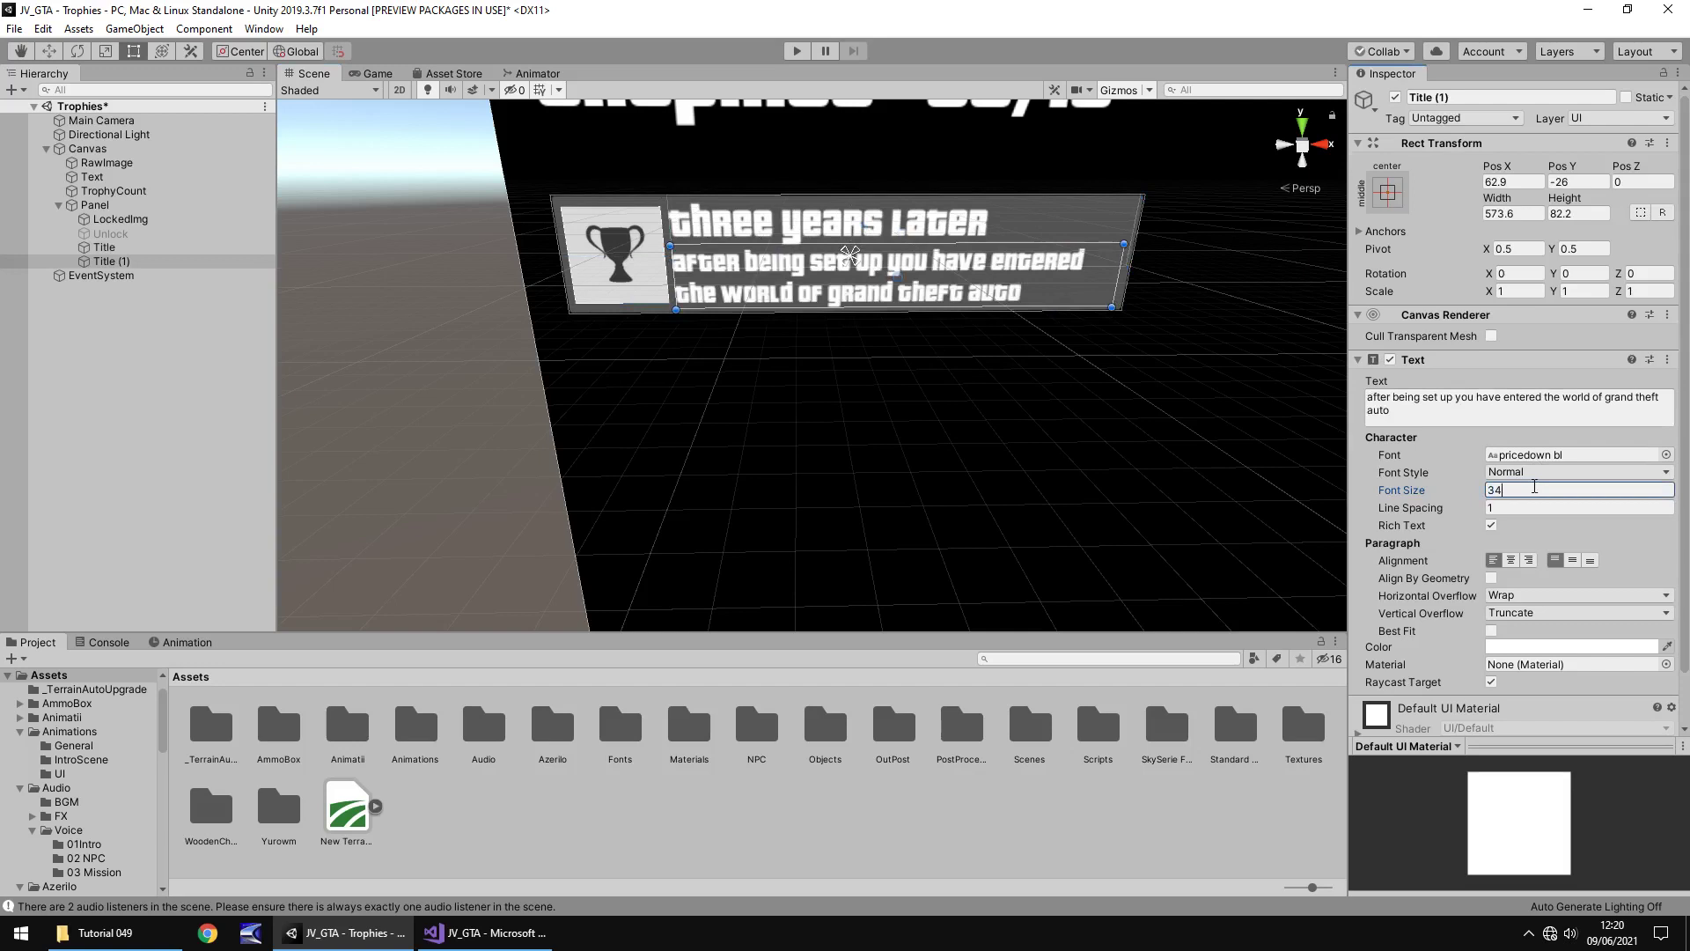
left_click(374, 73)
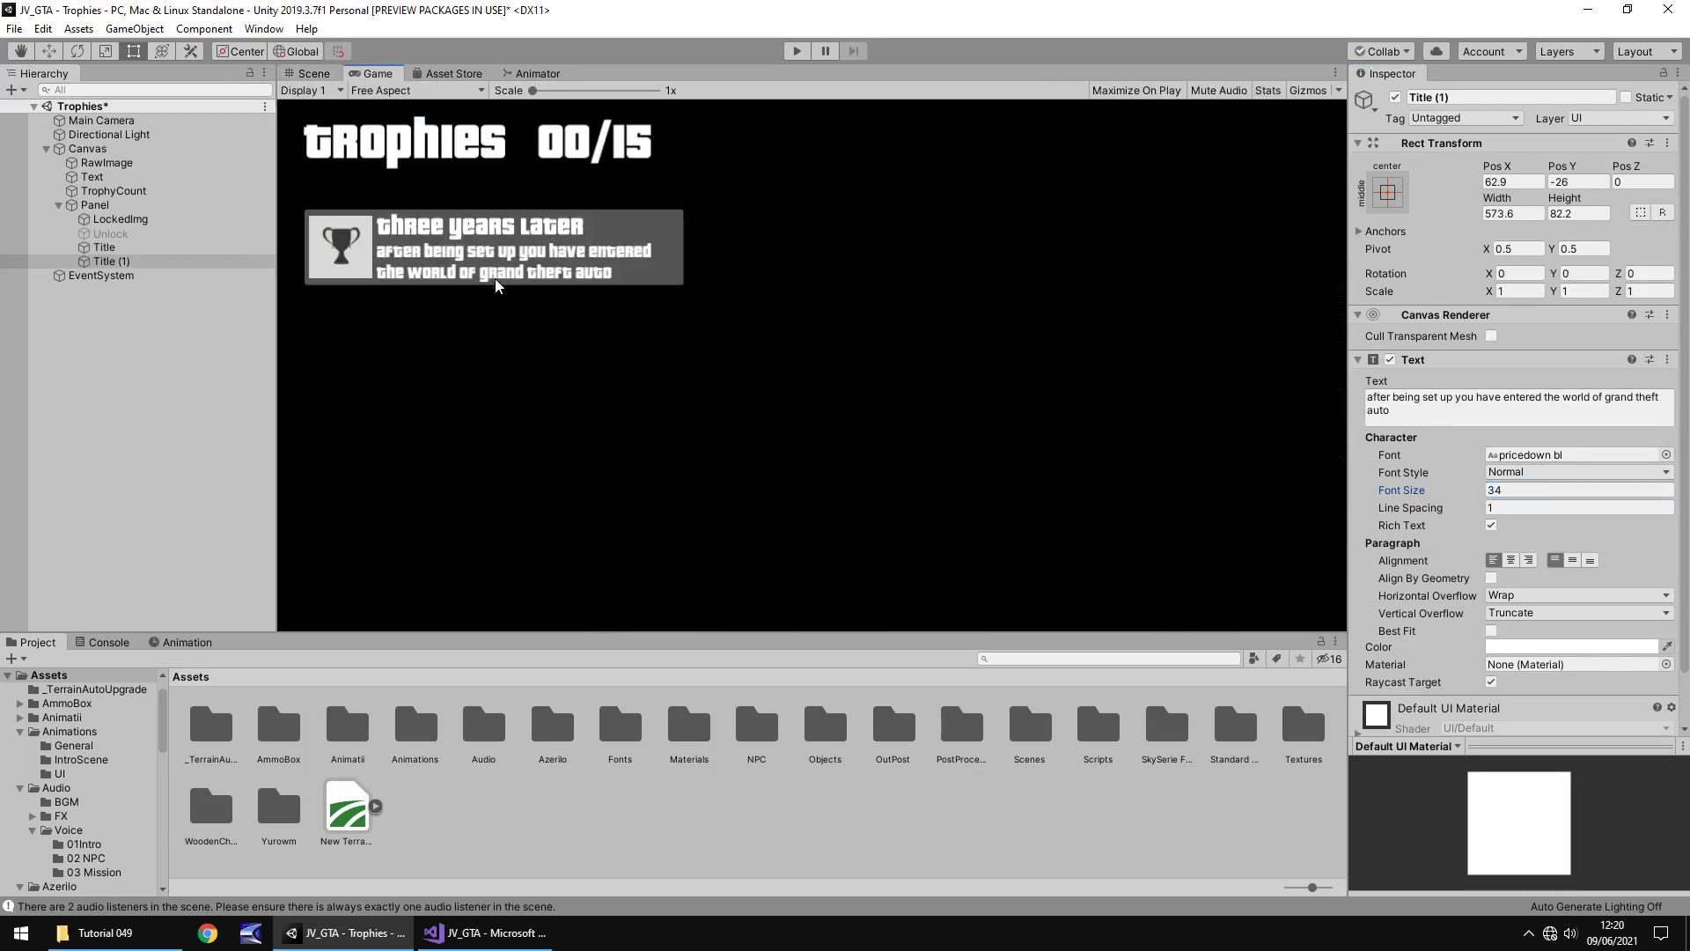
Rename the Title (1) subtitle object to Description
left_click(324, 76)
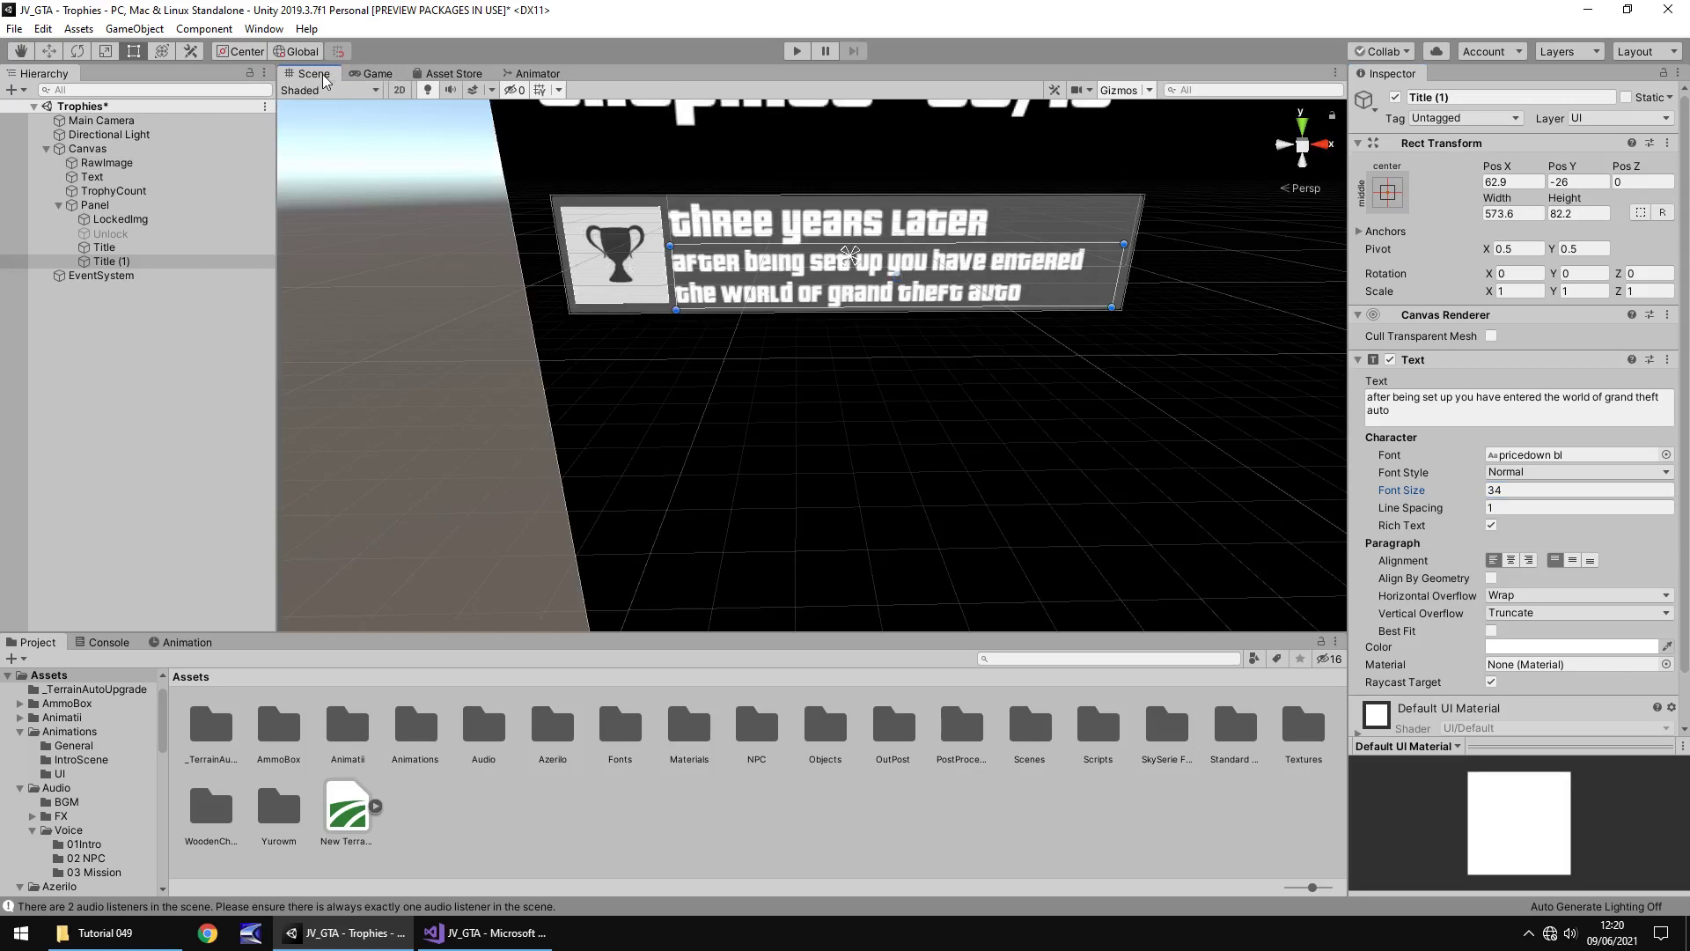
left_click(122, 262)
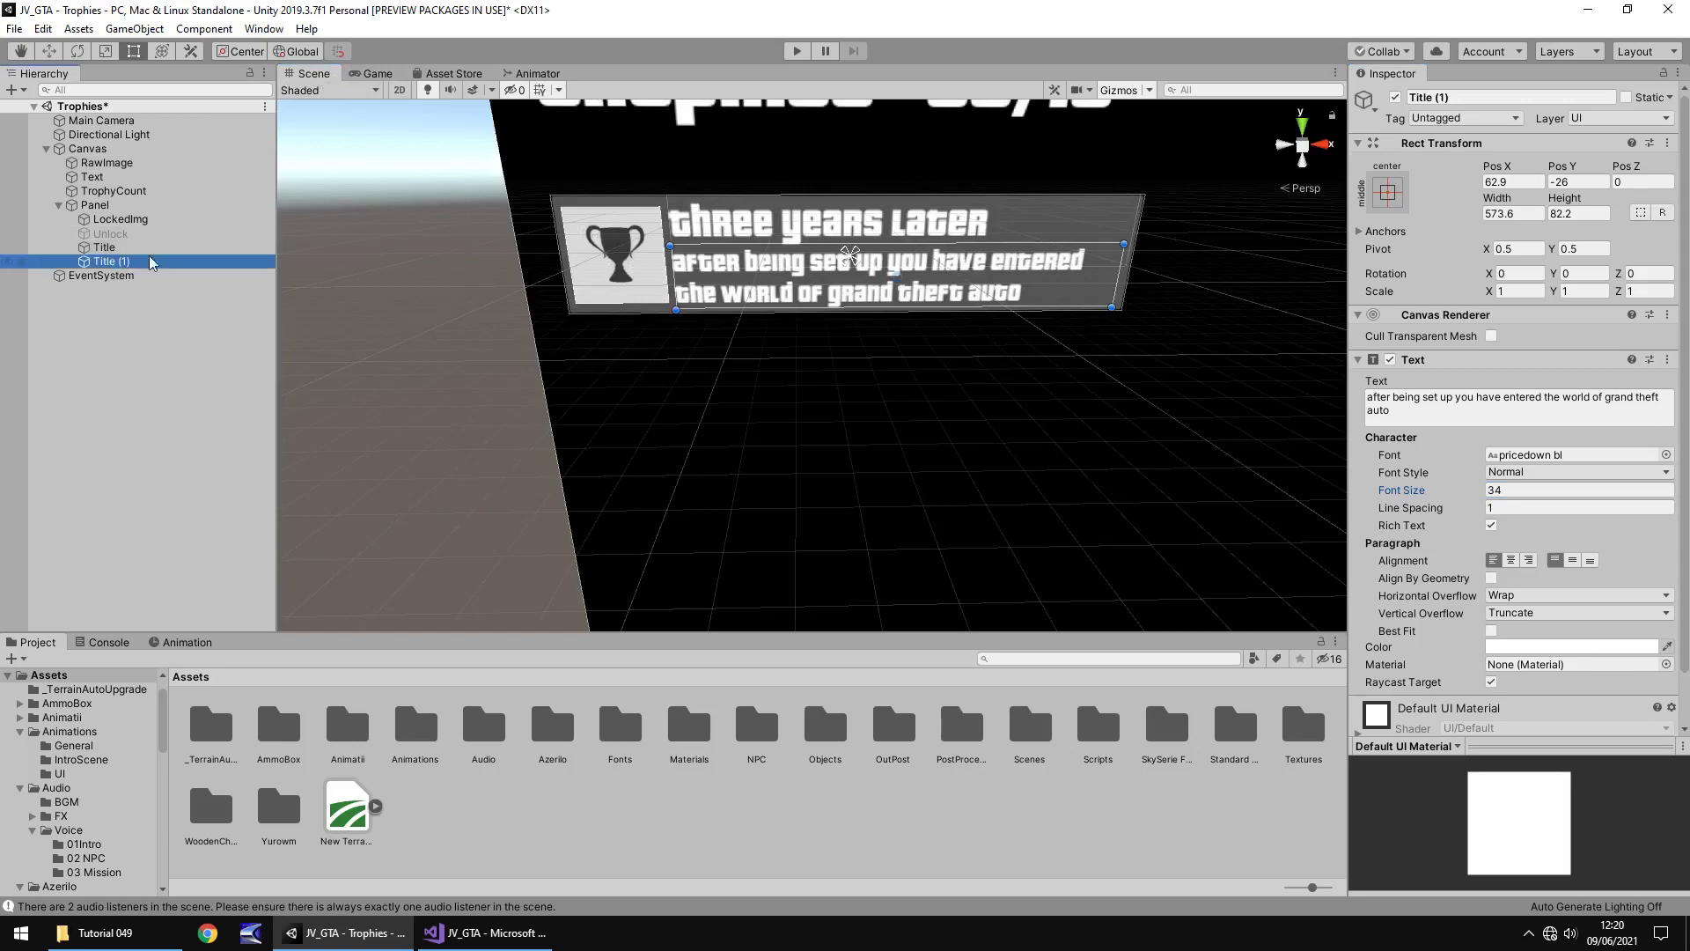
type("D")
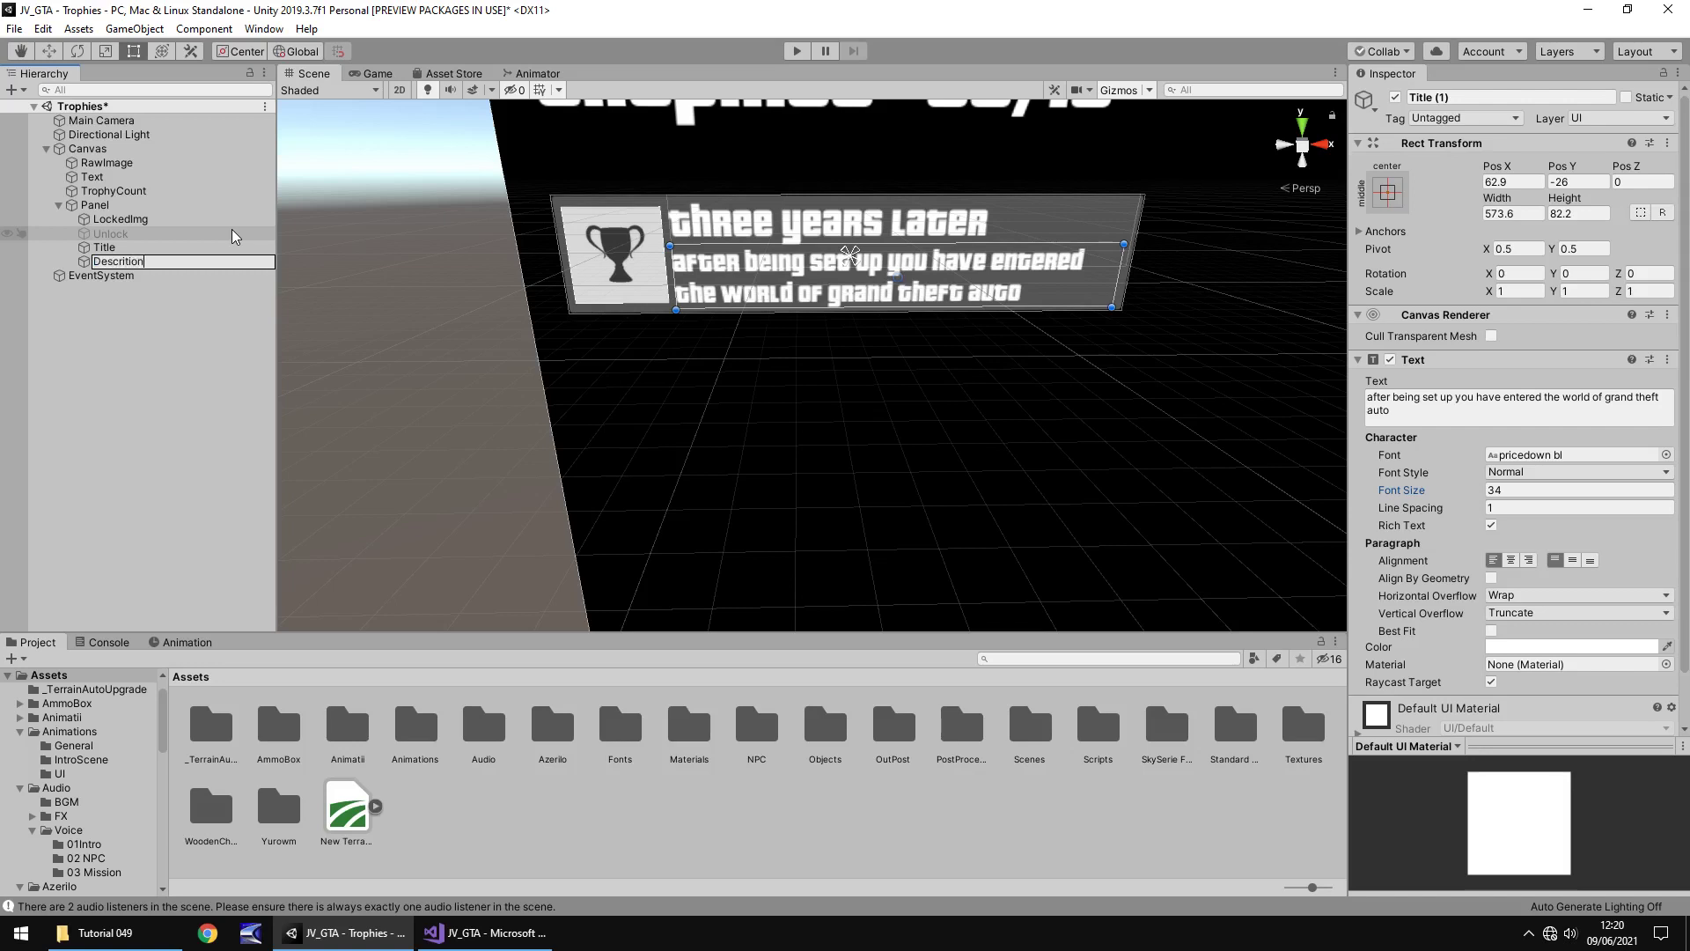
type("escrition")
key("BackSpace")
type("n")
key("Return")
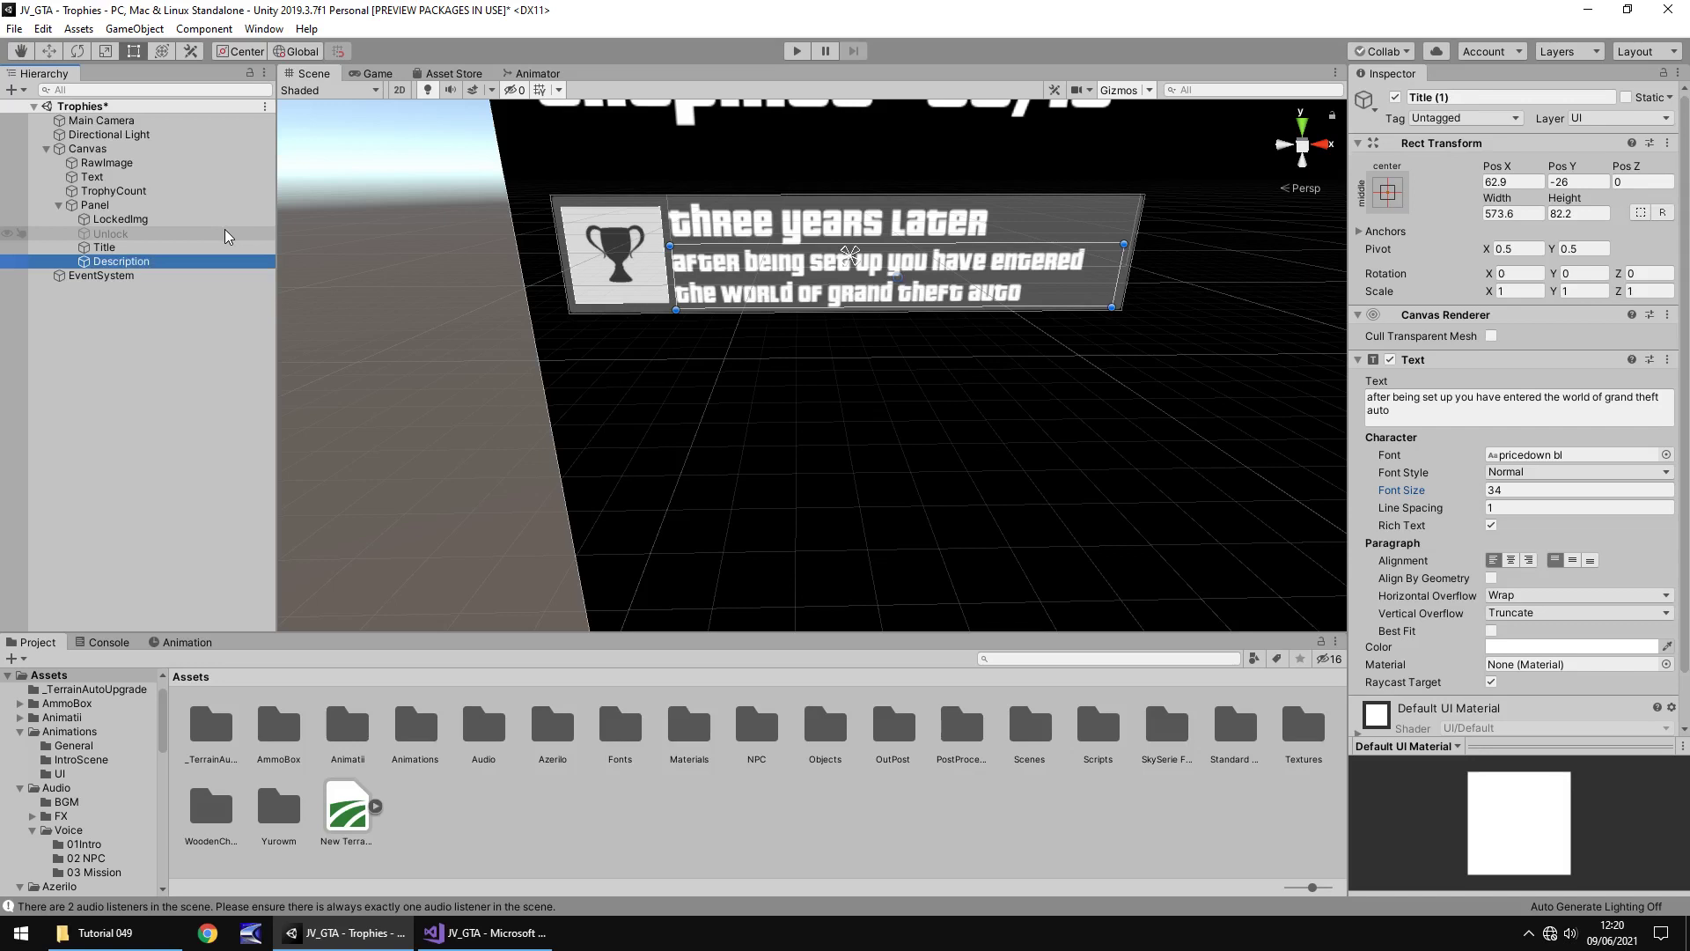
Select the Panel and collapse its children in the Hierarchy
left_click(56, 208)
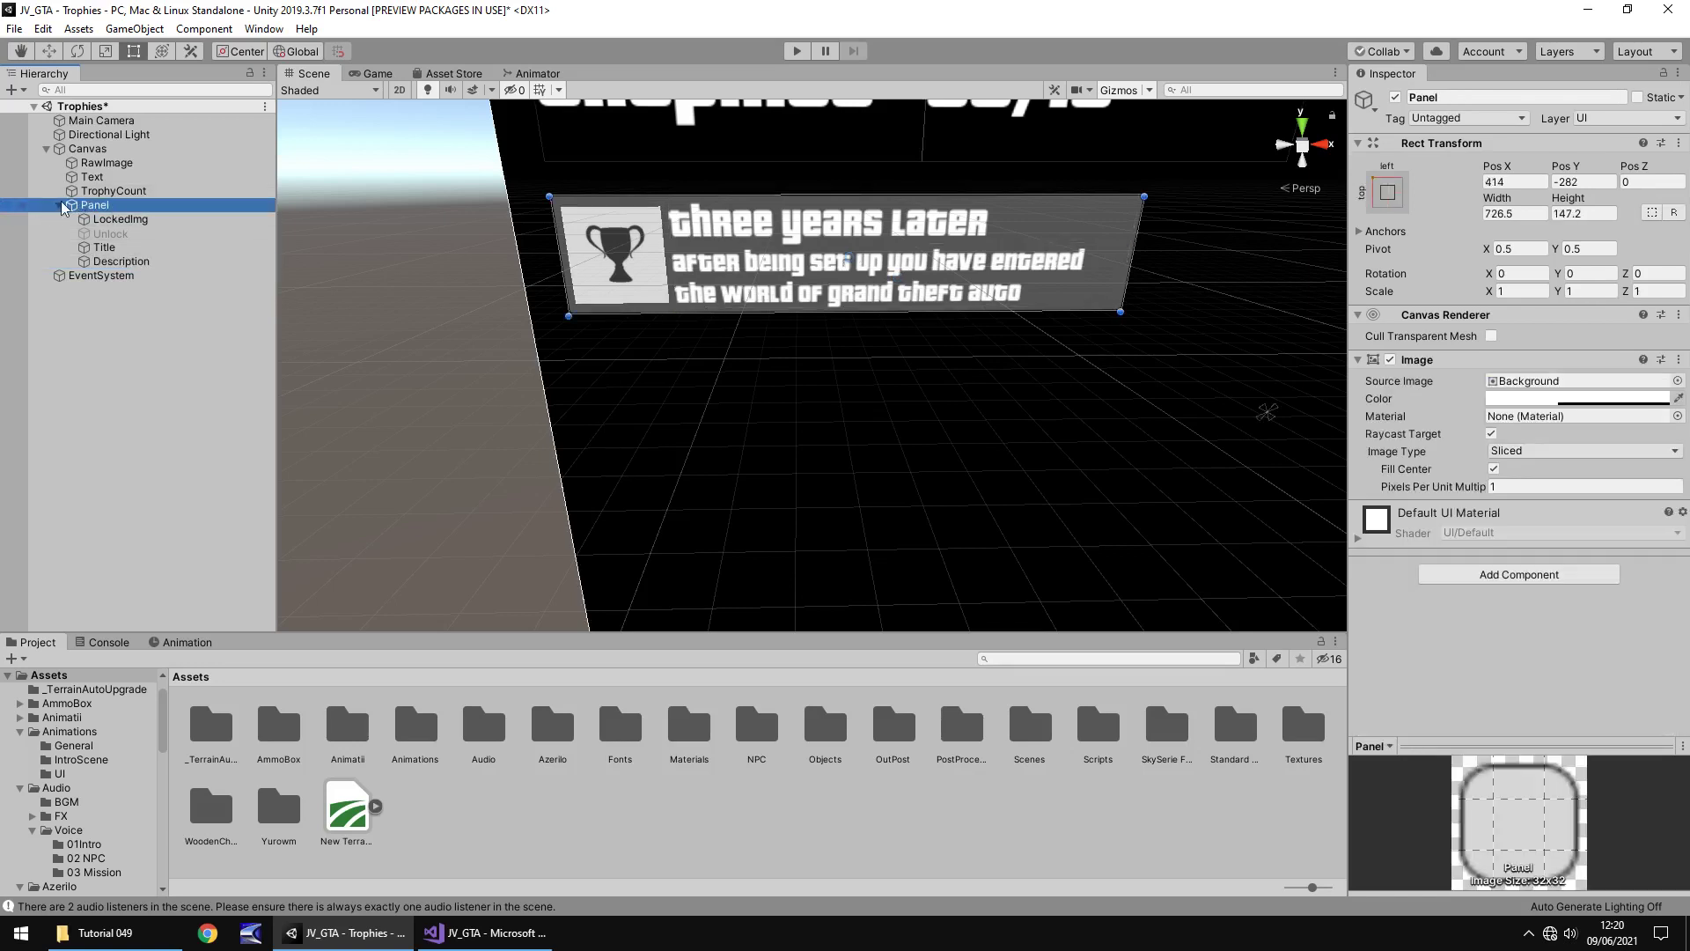
left_click(58, 205)
left_click(93, 205)
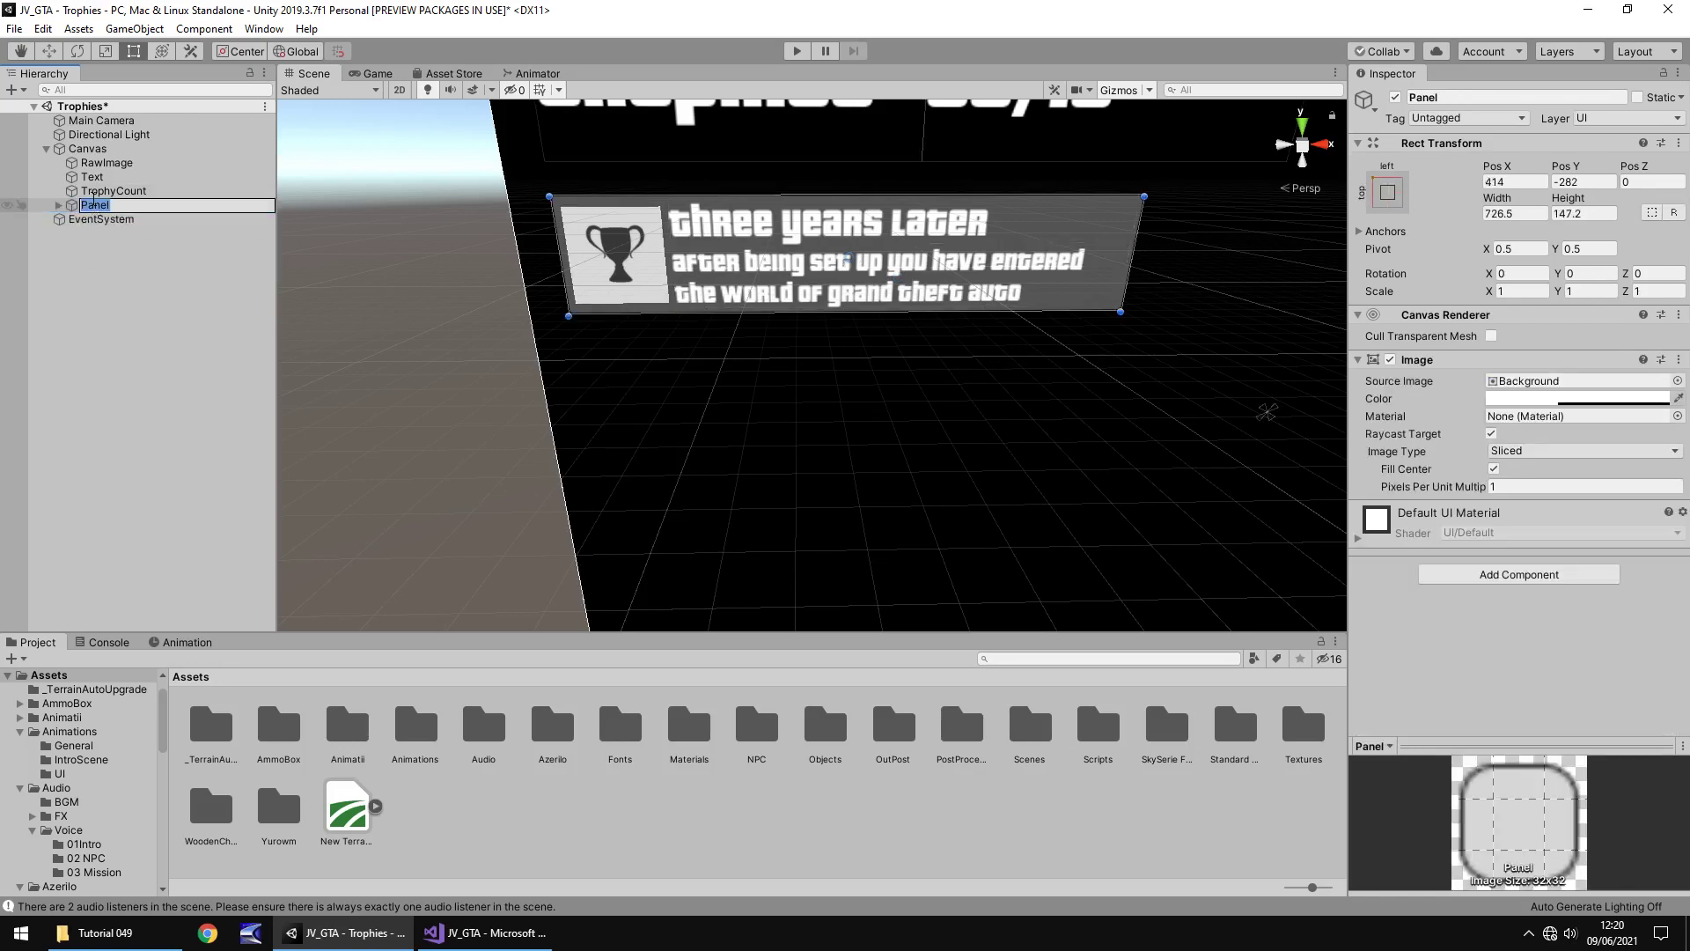
Name the panel Trophy01, then duplicate it as Trophy02 positioned below it
type("Trophy01")
key("Return")
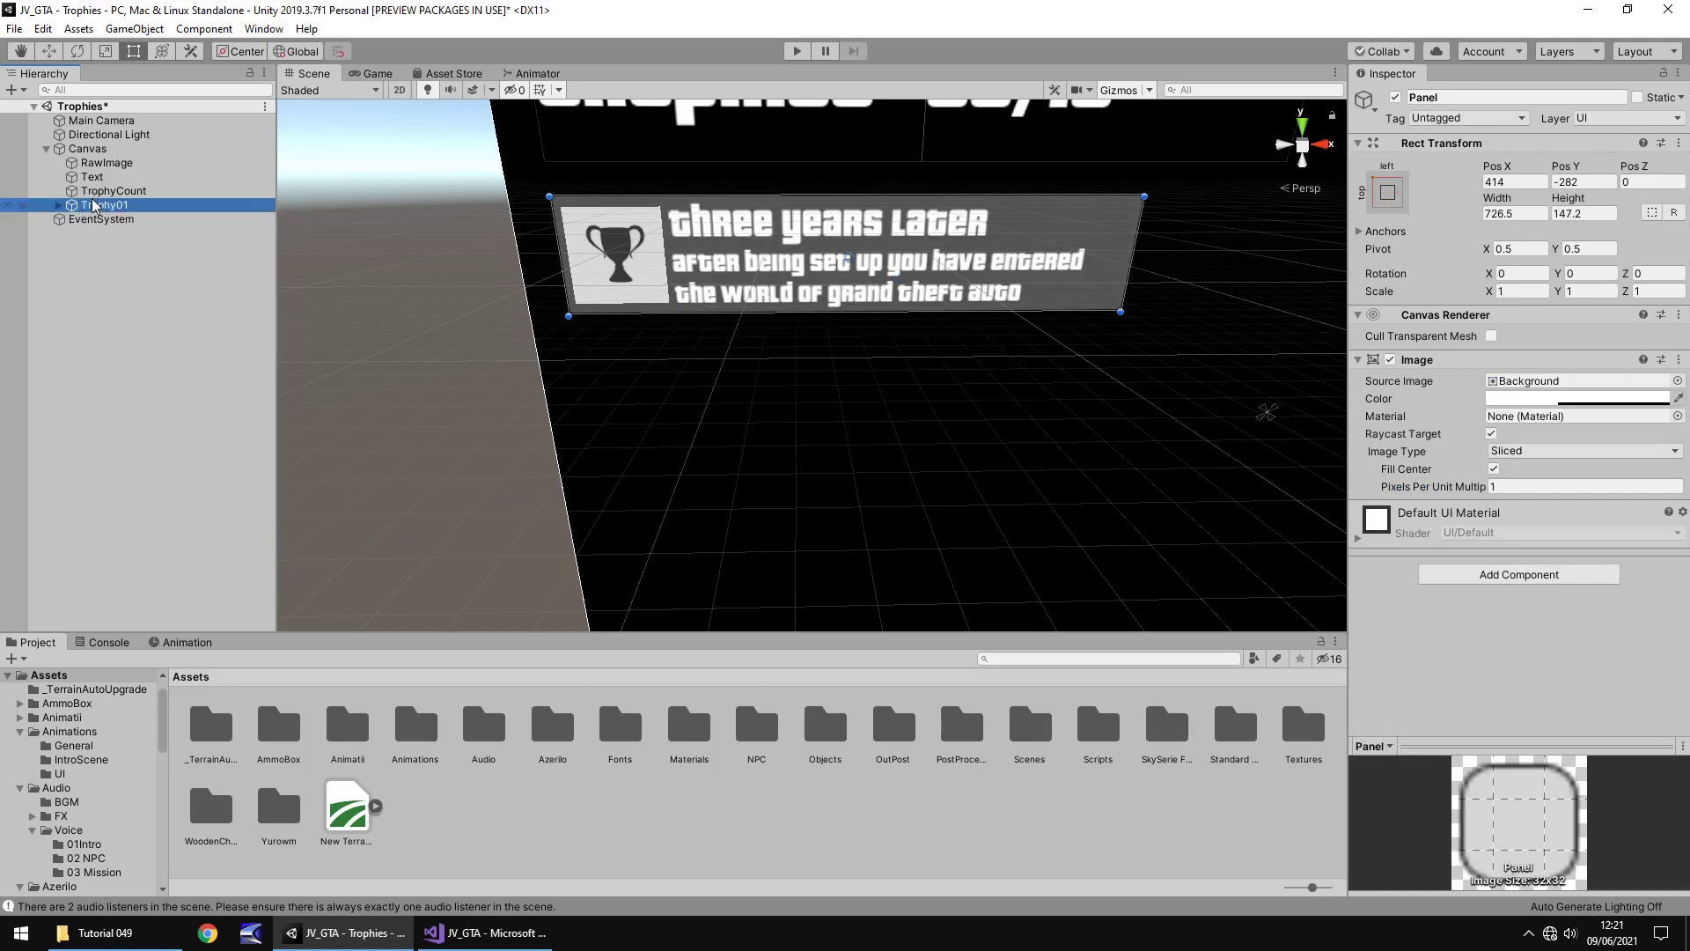
key("ctrl+d")
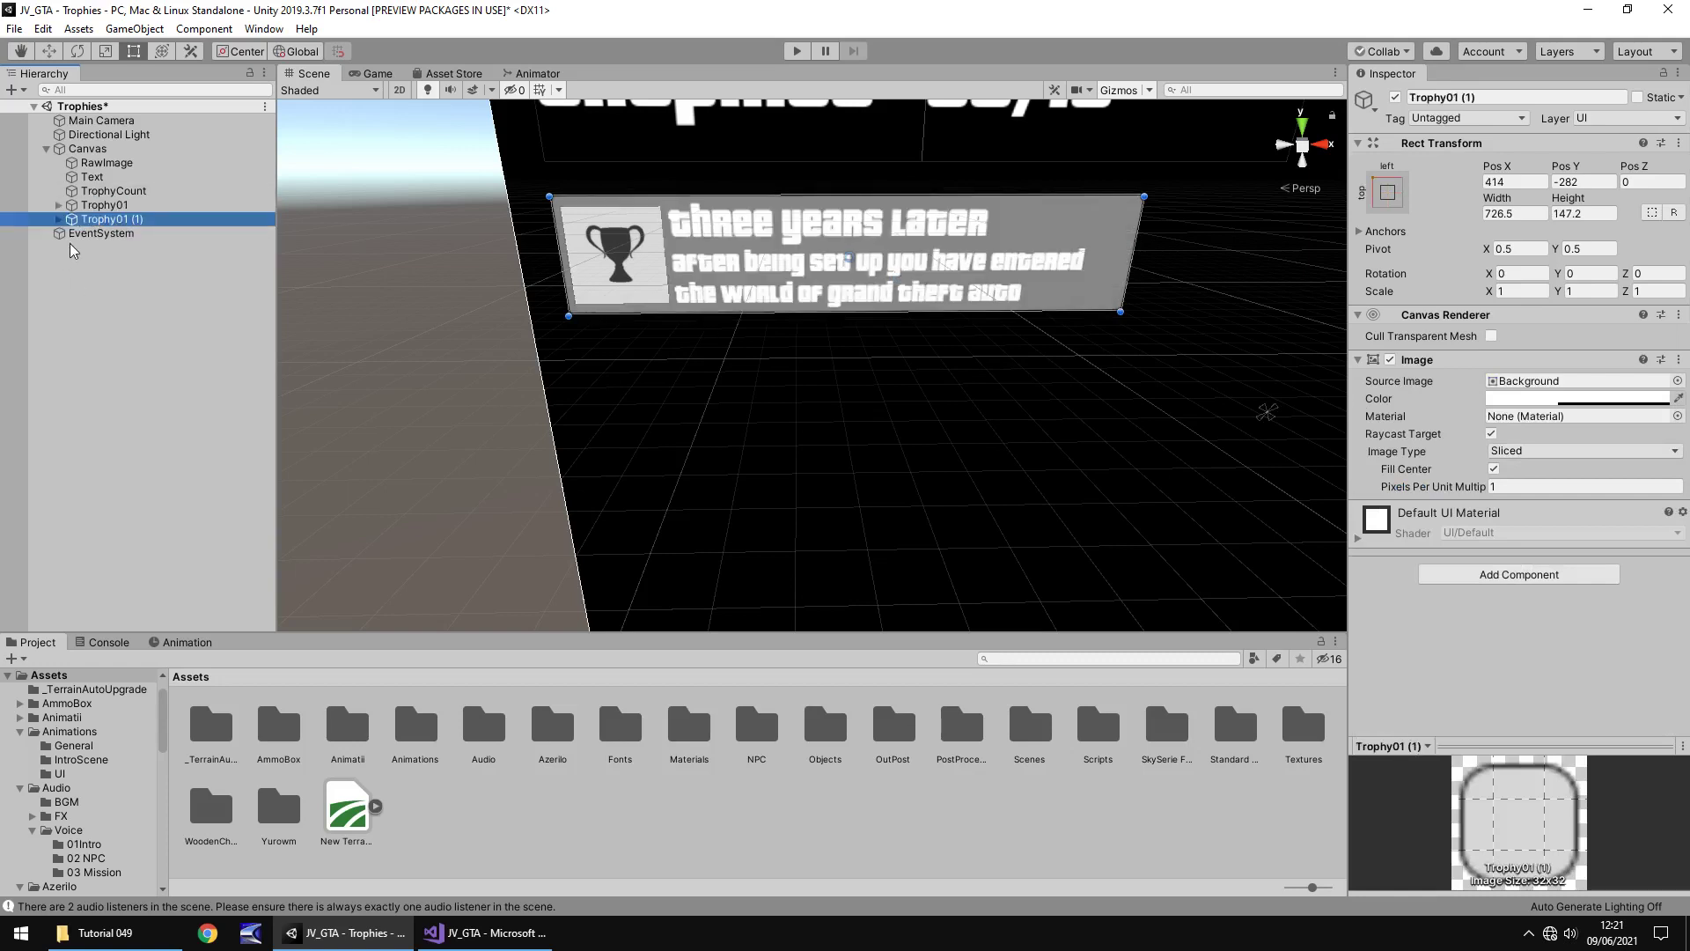
left_click_drag(1016, 235, 1012, 377)
left_click(119, 220)
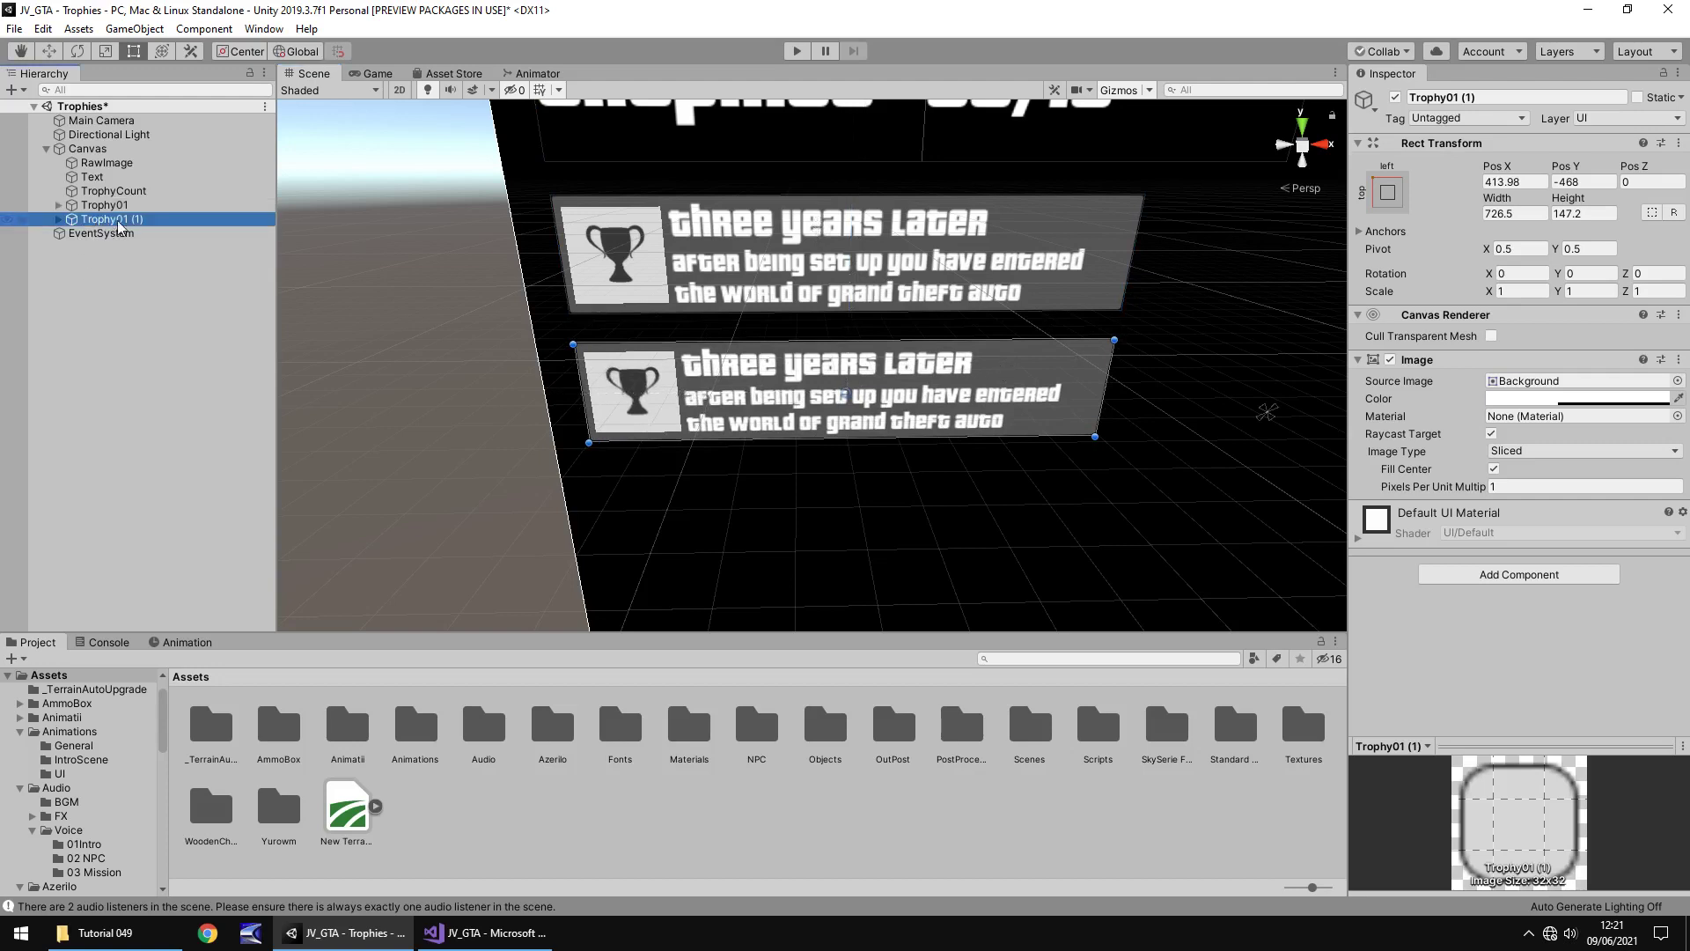
key("F2")
type("Trophy02")
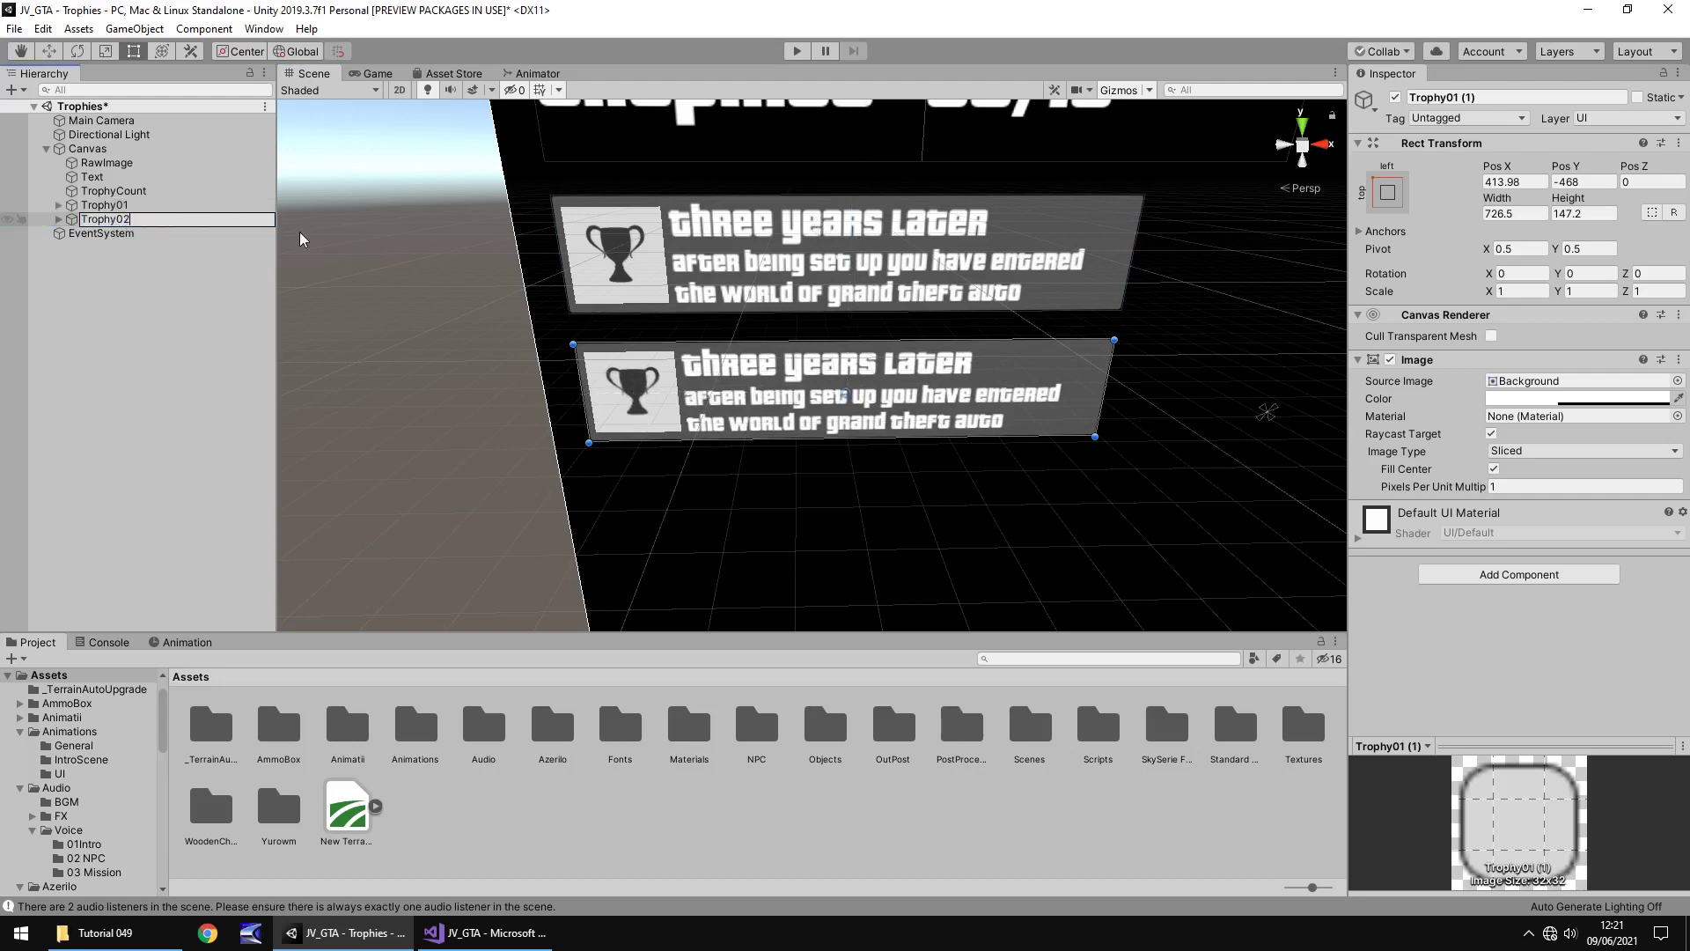
key("Return")
Duplicate Trophy02 into Trophy03 and place it below Trophy02
key("ctrl+d")
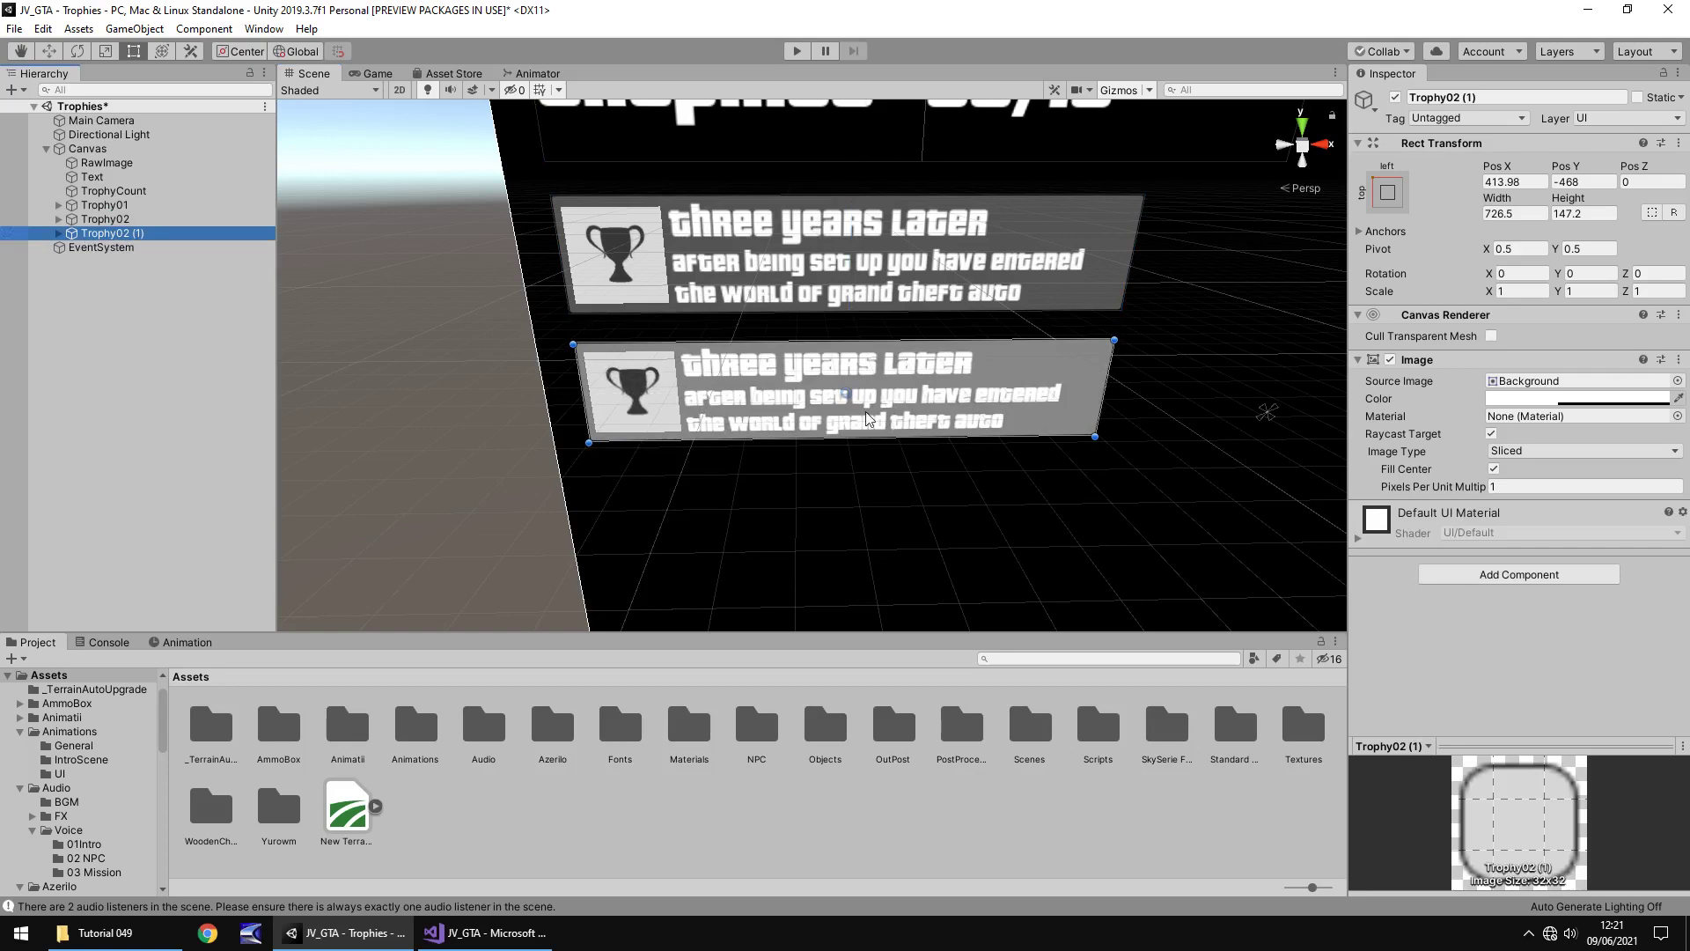
scroll(921, 435, "down", 1)
middle_click_drag(922, 435, 874, 300)
left_click_drag(873, 299, 867, 403)
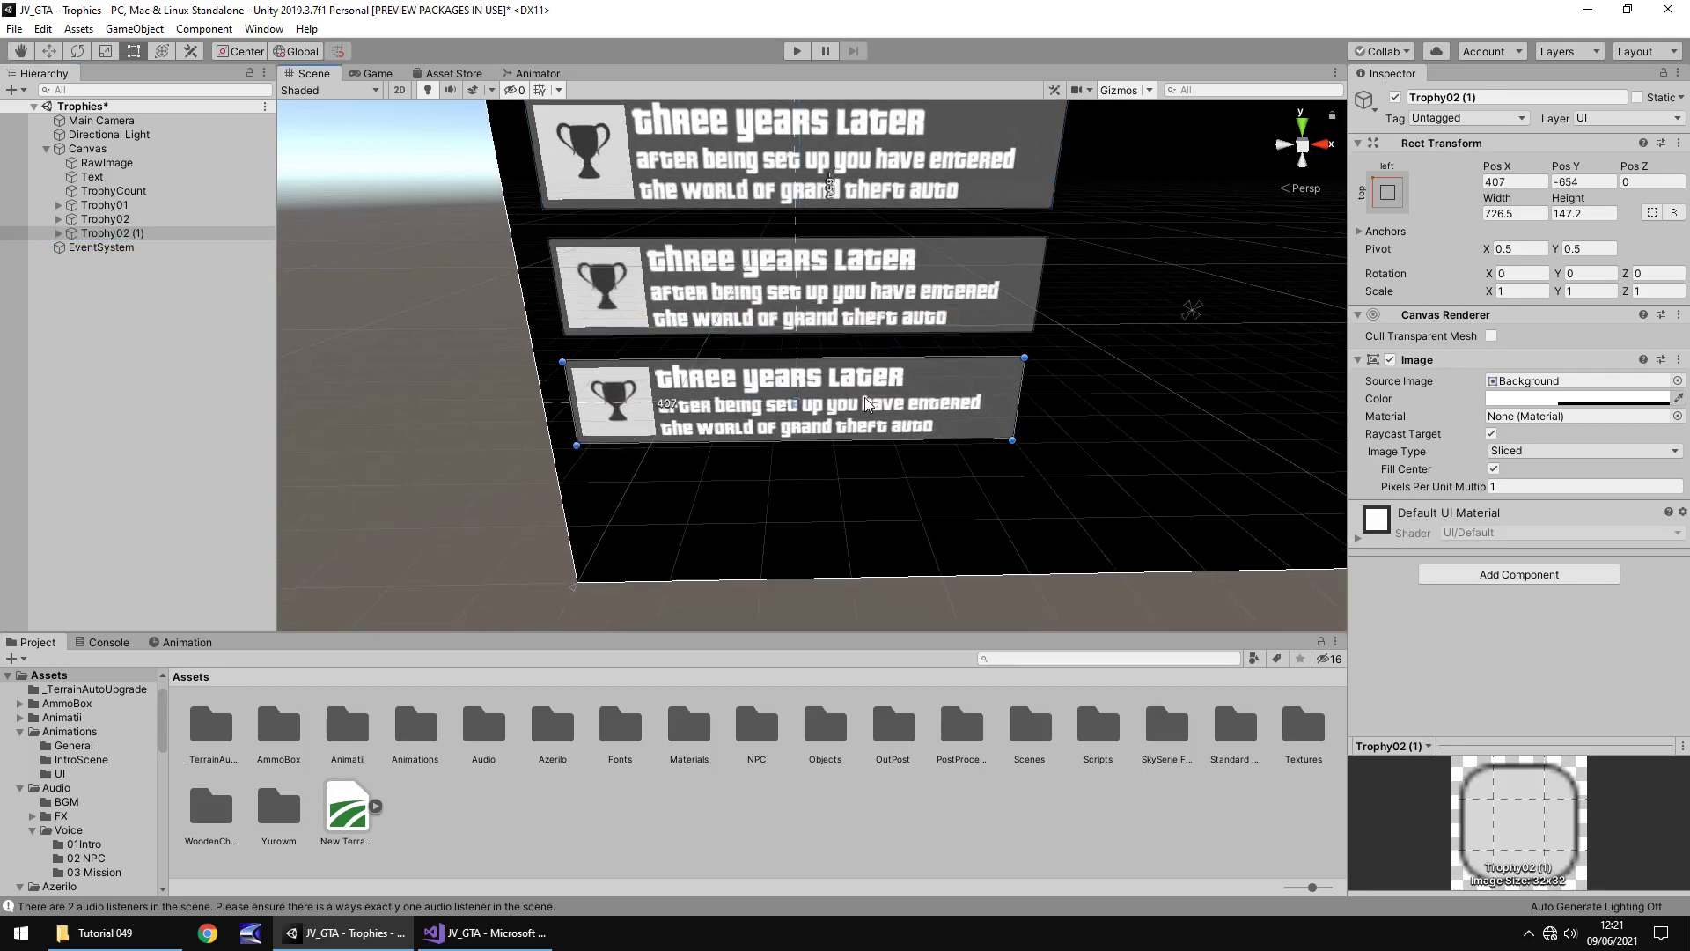
double_click(107, 233)
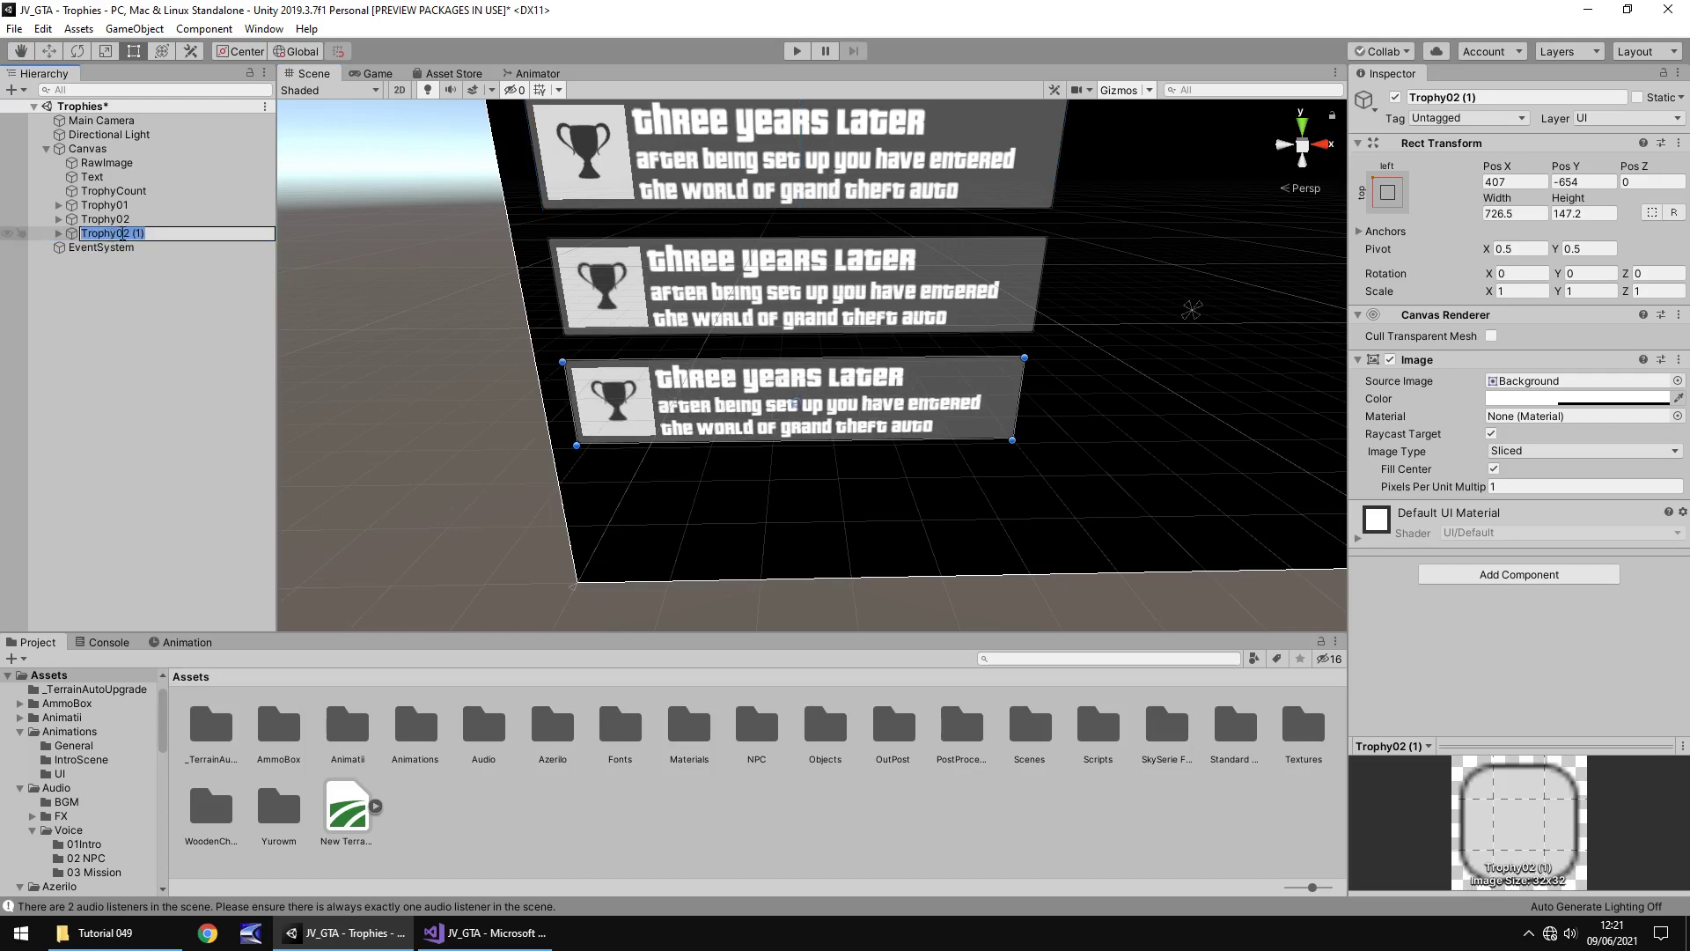
type("Trophy03")
key("Return")
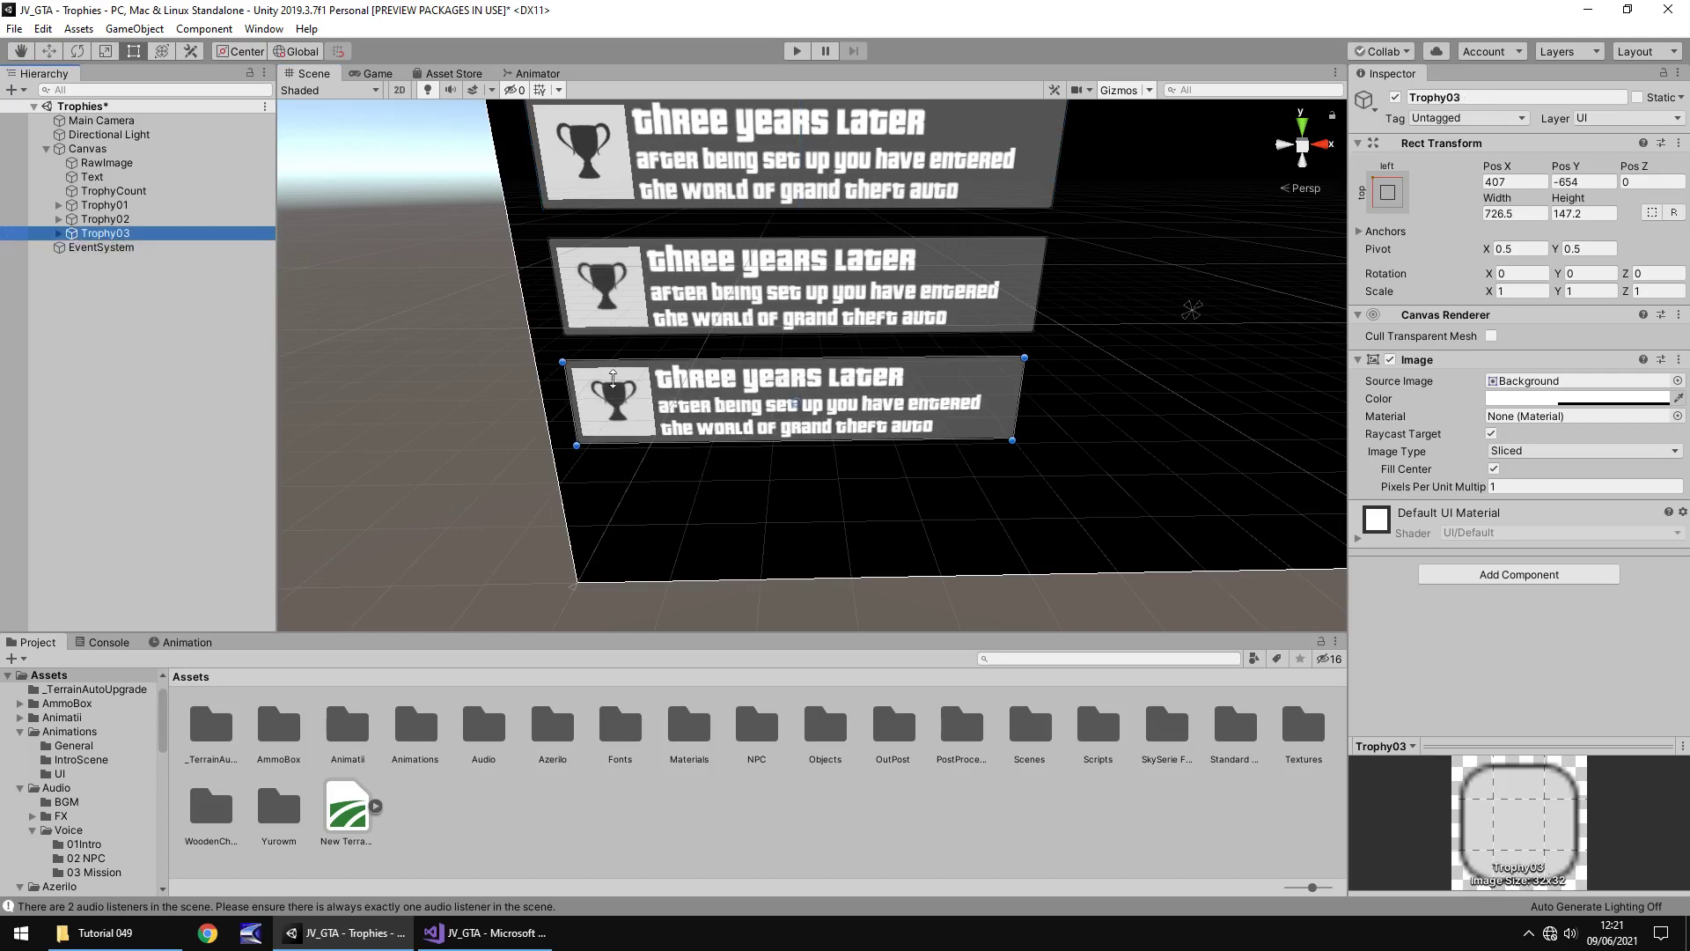
scroll(995, 429, "down", 5)
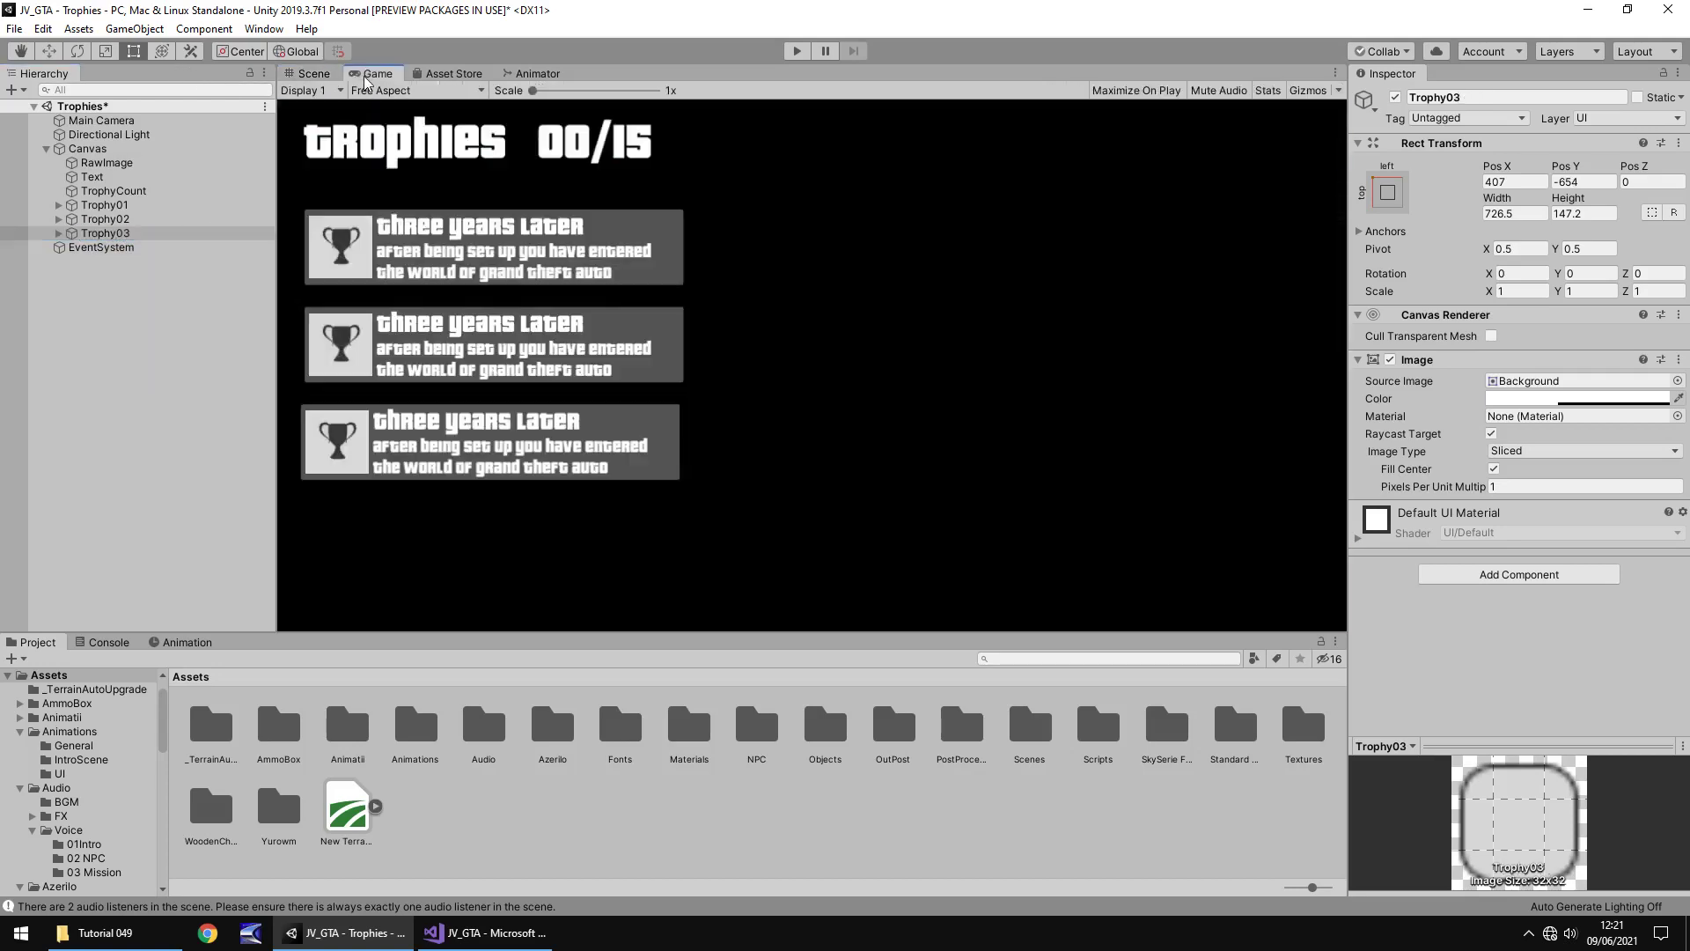
Preview the trophies layout in the Game view and save the Trophies scene
left_click(372, 73)
left_click(310, 74)
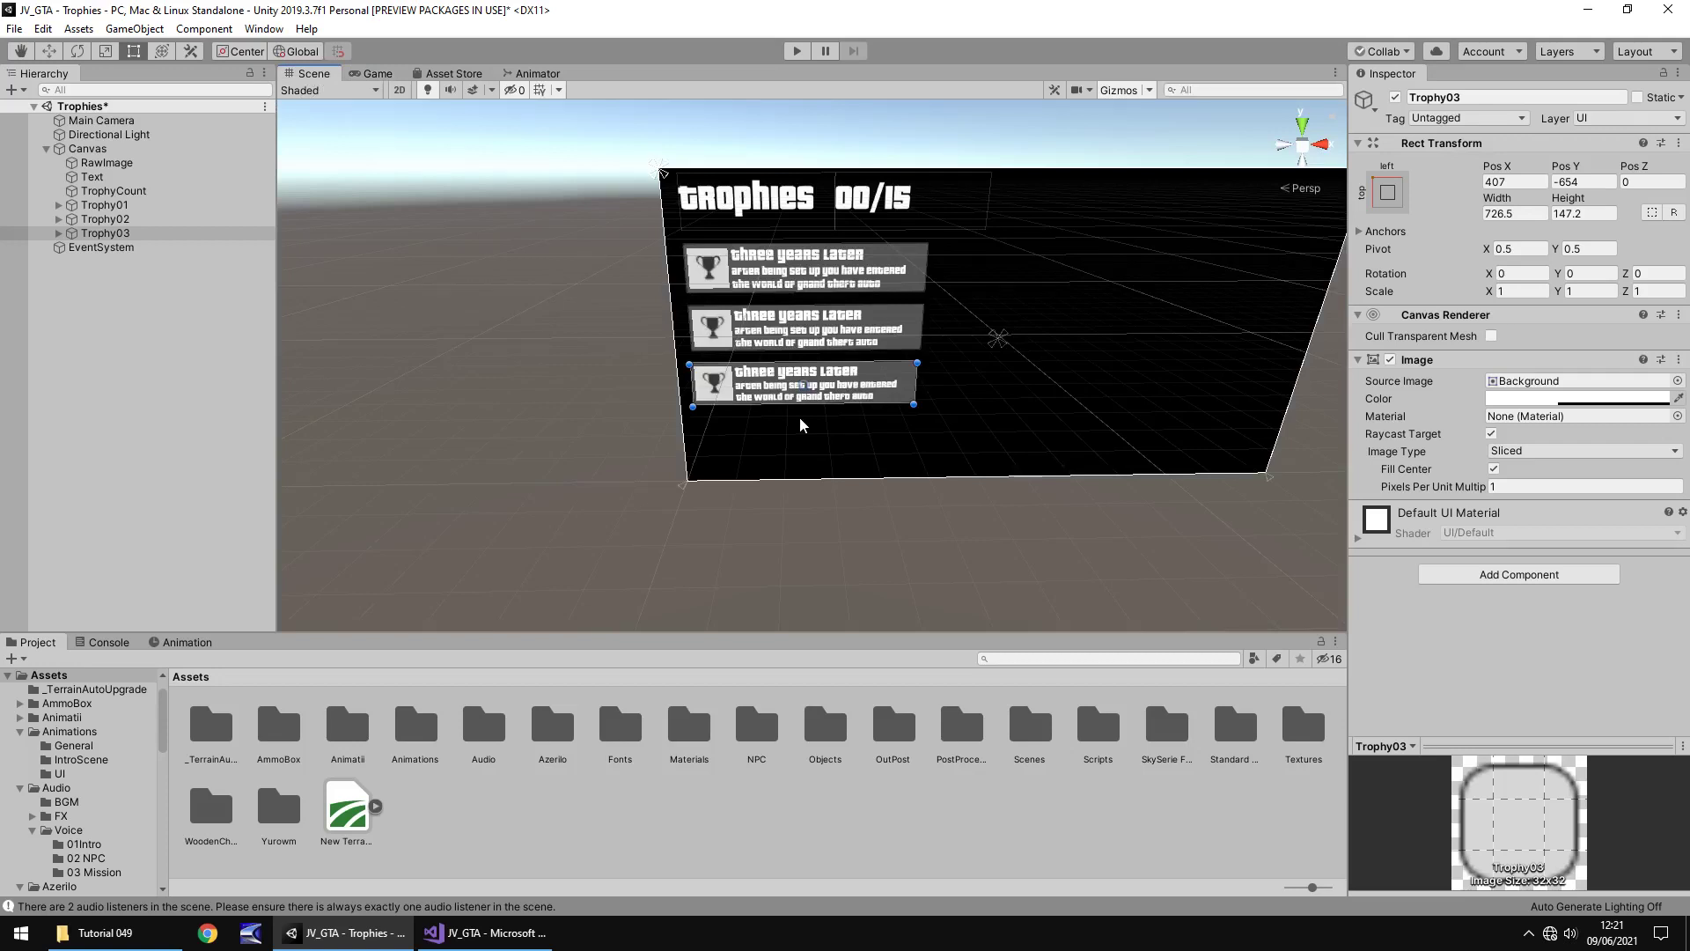
key("ctrl+s")
Collapse Standard Assets and open Assets/Scenes, listing MainMenu, OpenWorld and Trophies
scroll(99, 770, "down", 10)
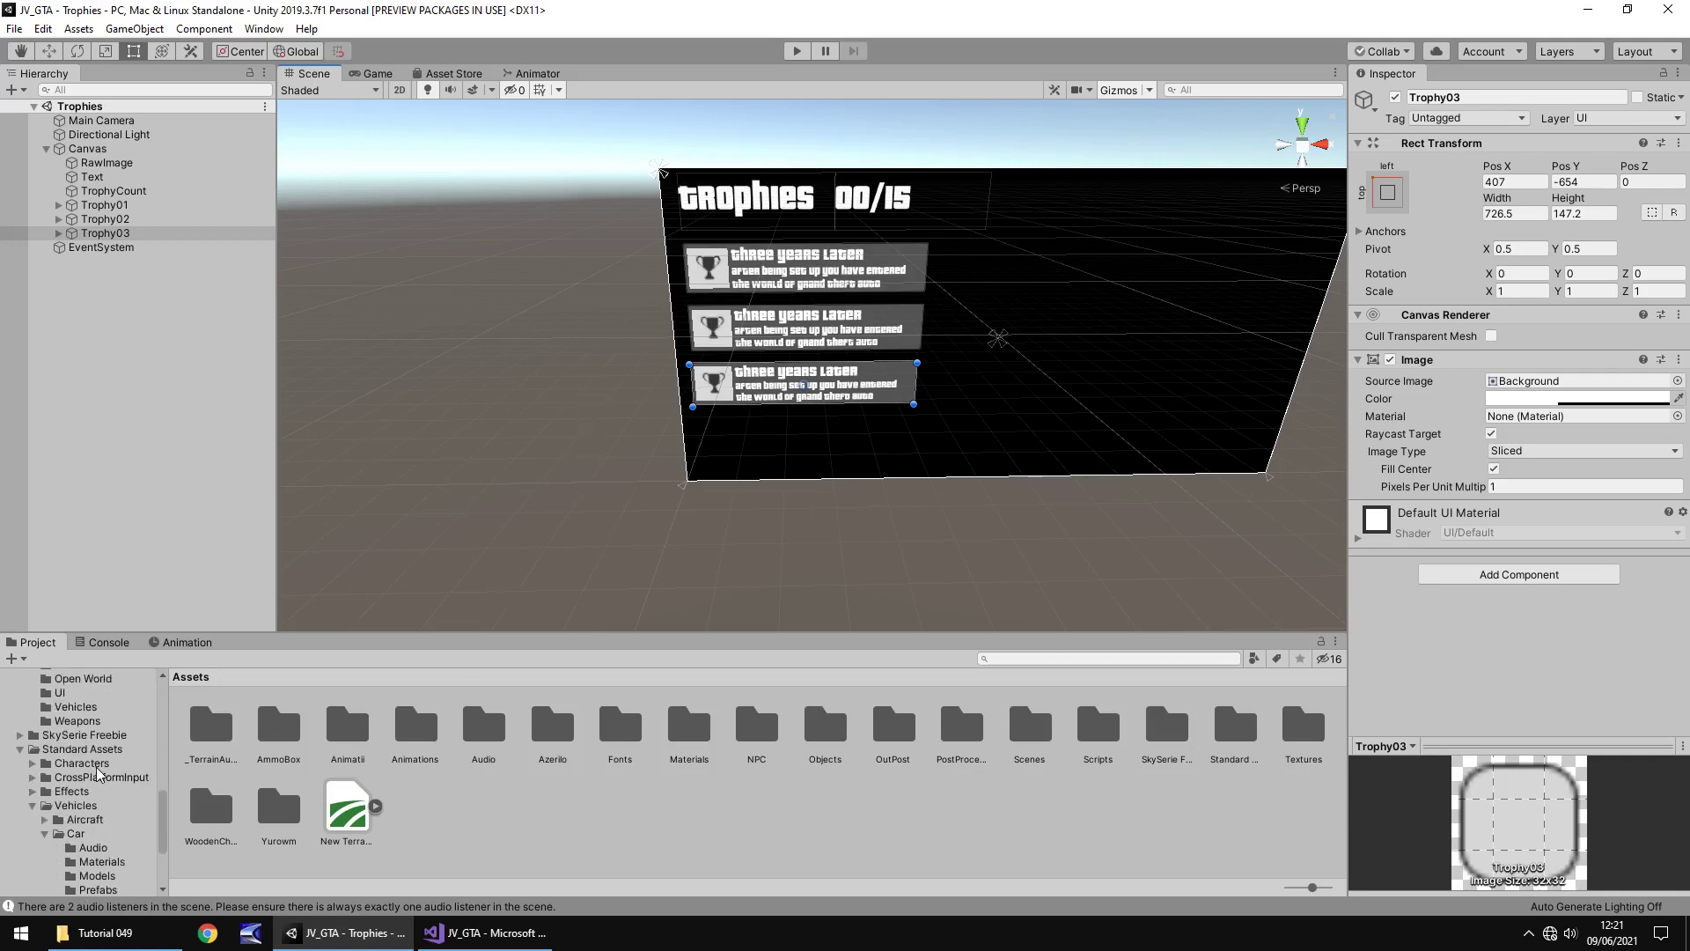
scroll(100, 772, "up", 3)
scroll(86, 781, "down", 3)
left_click(21, 748)
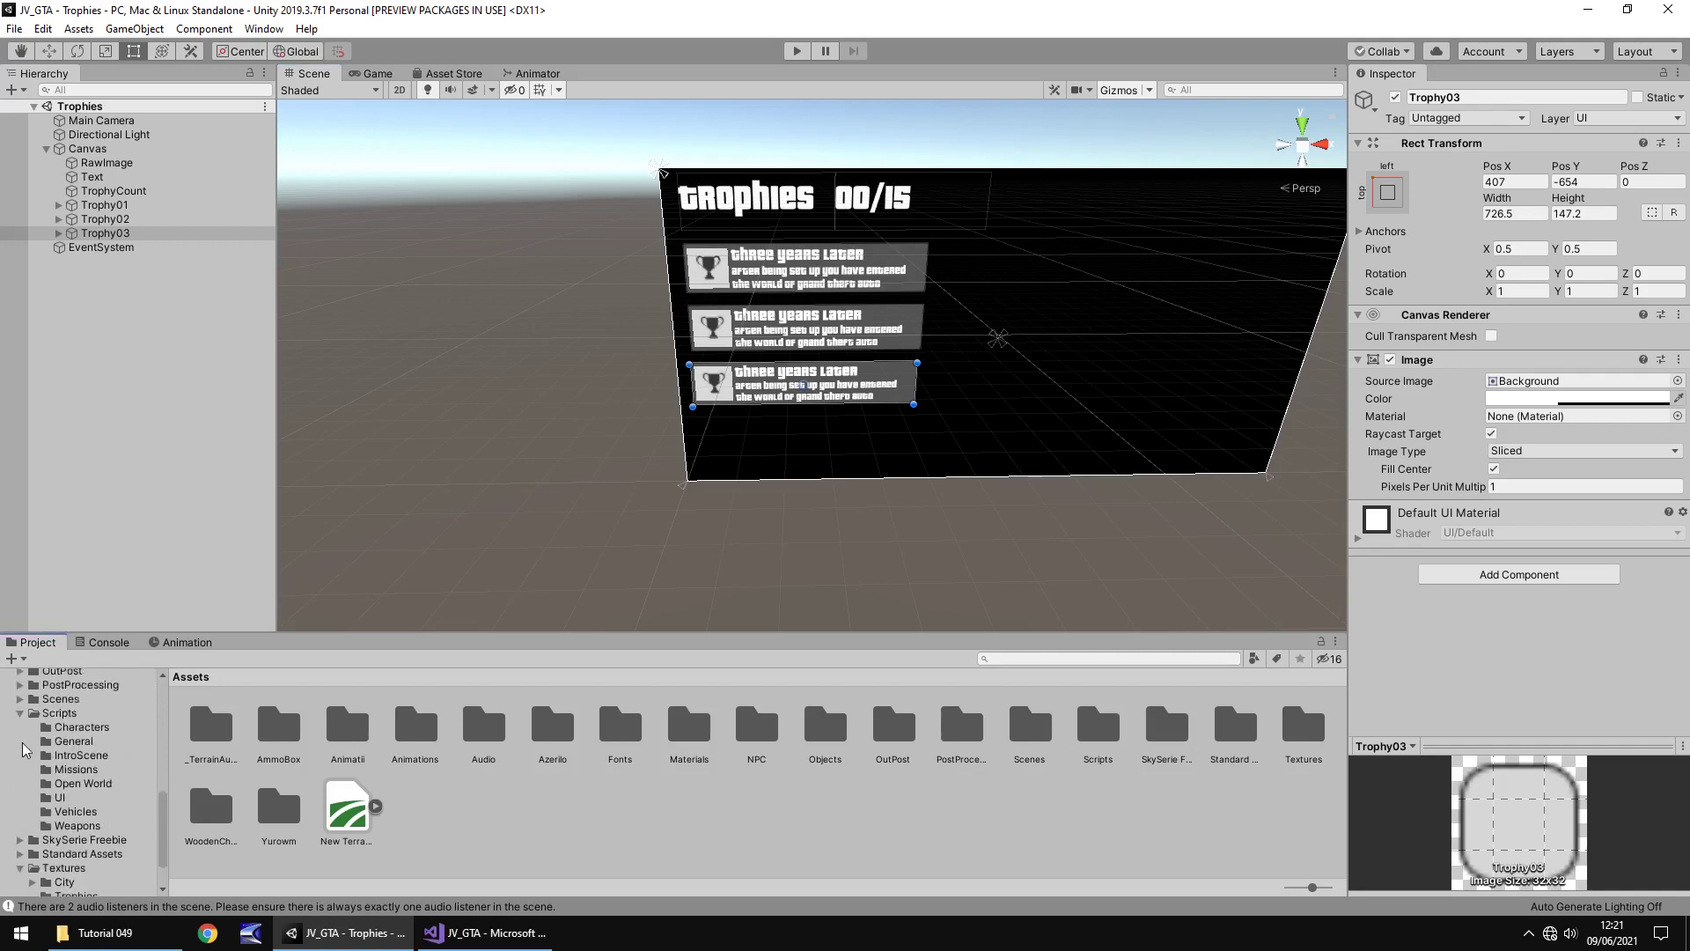
left_click(55, 759)
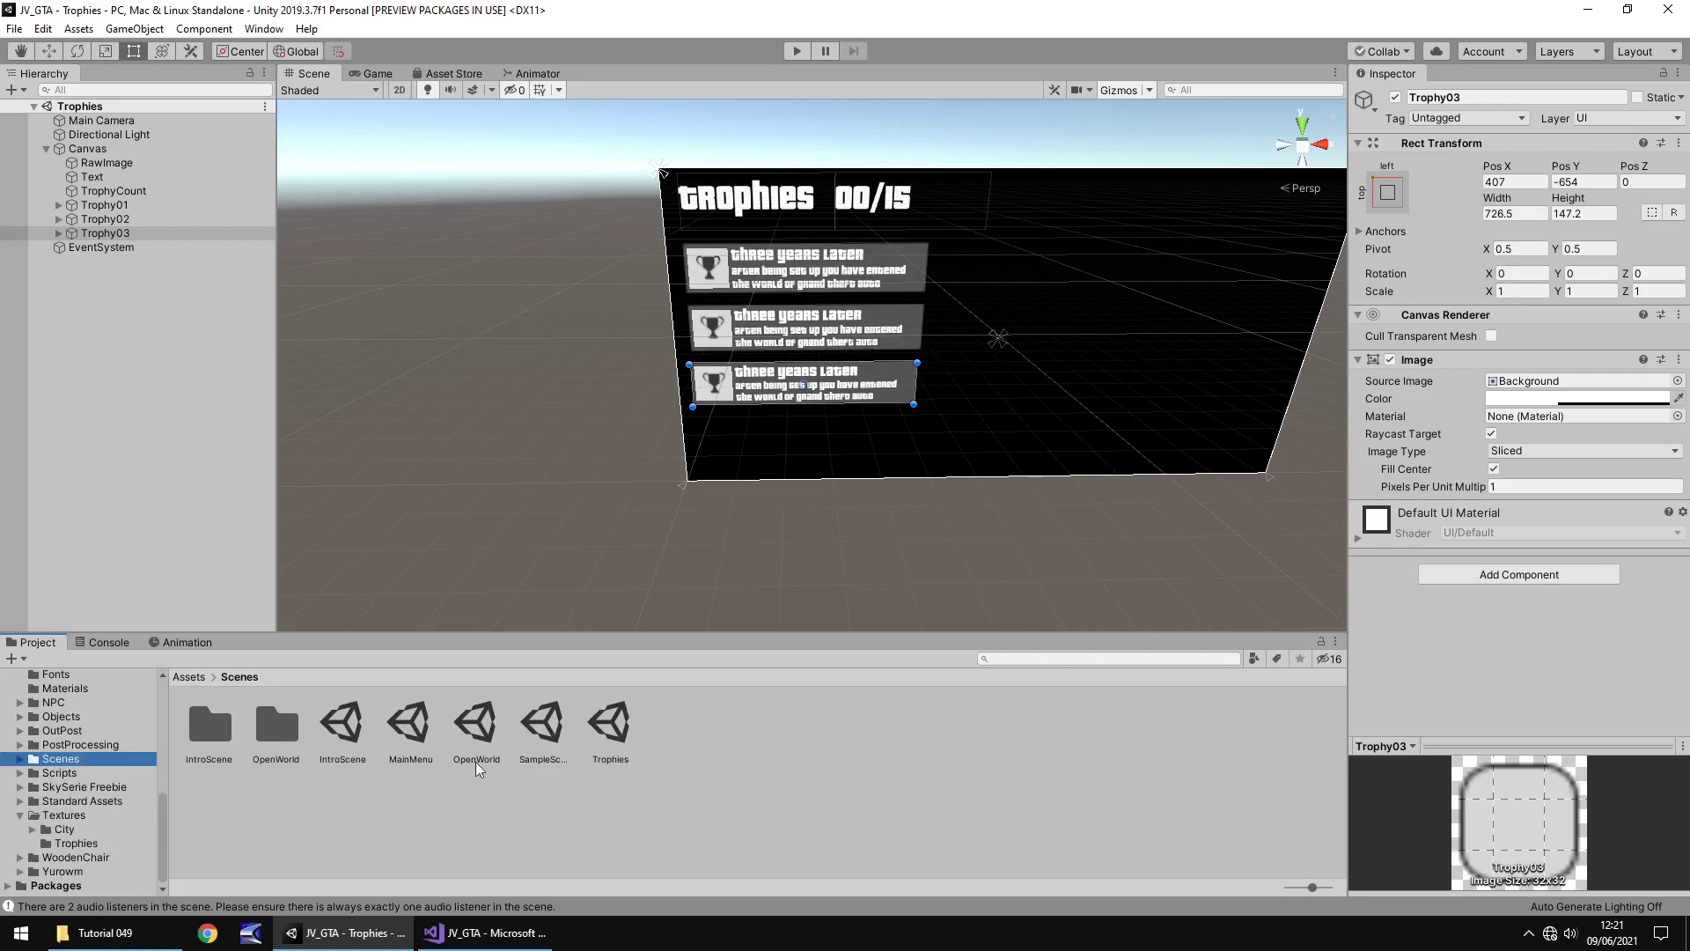
Open the MainMenu scene and copy its Options button
left_click(410, 736)
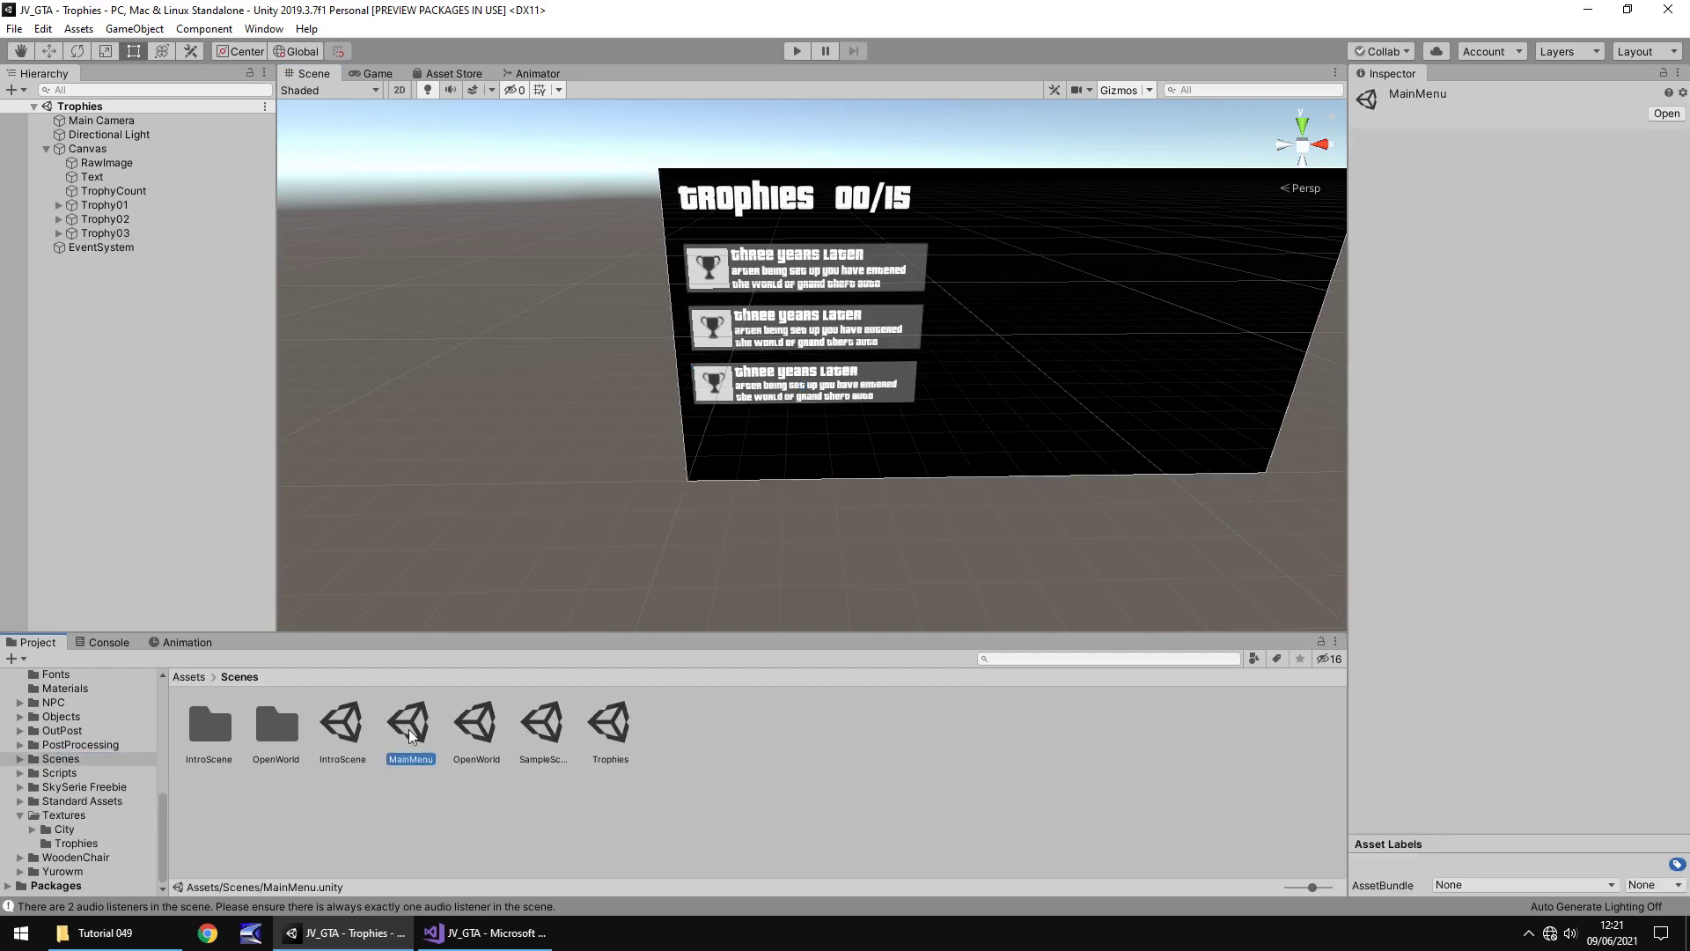
double_click(411, 736)
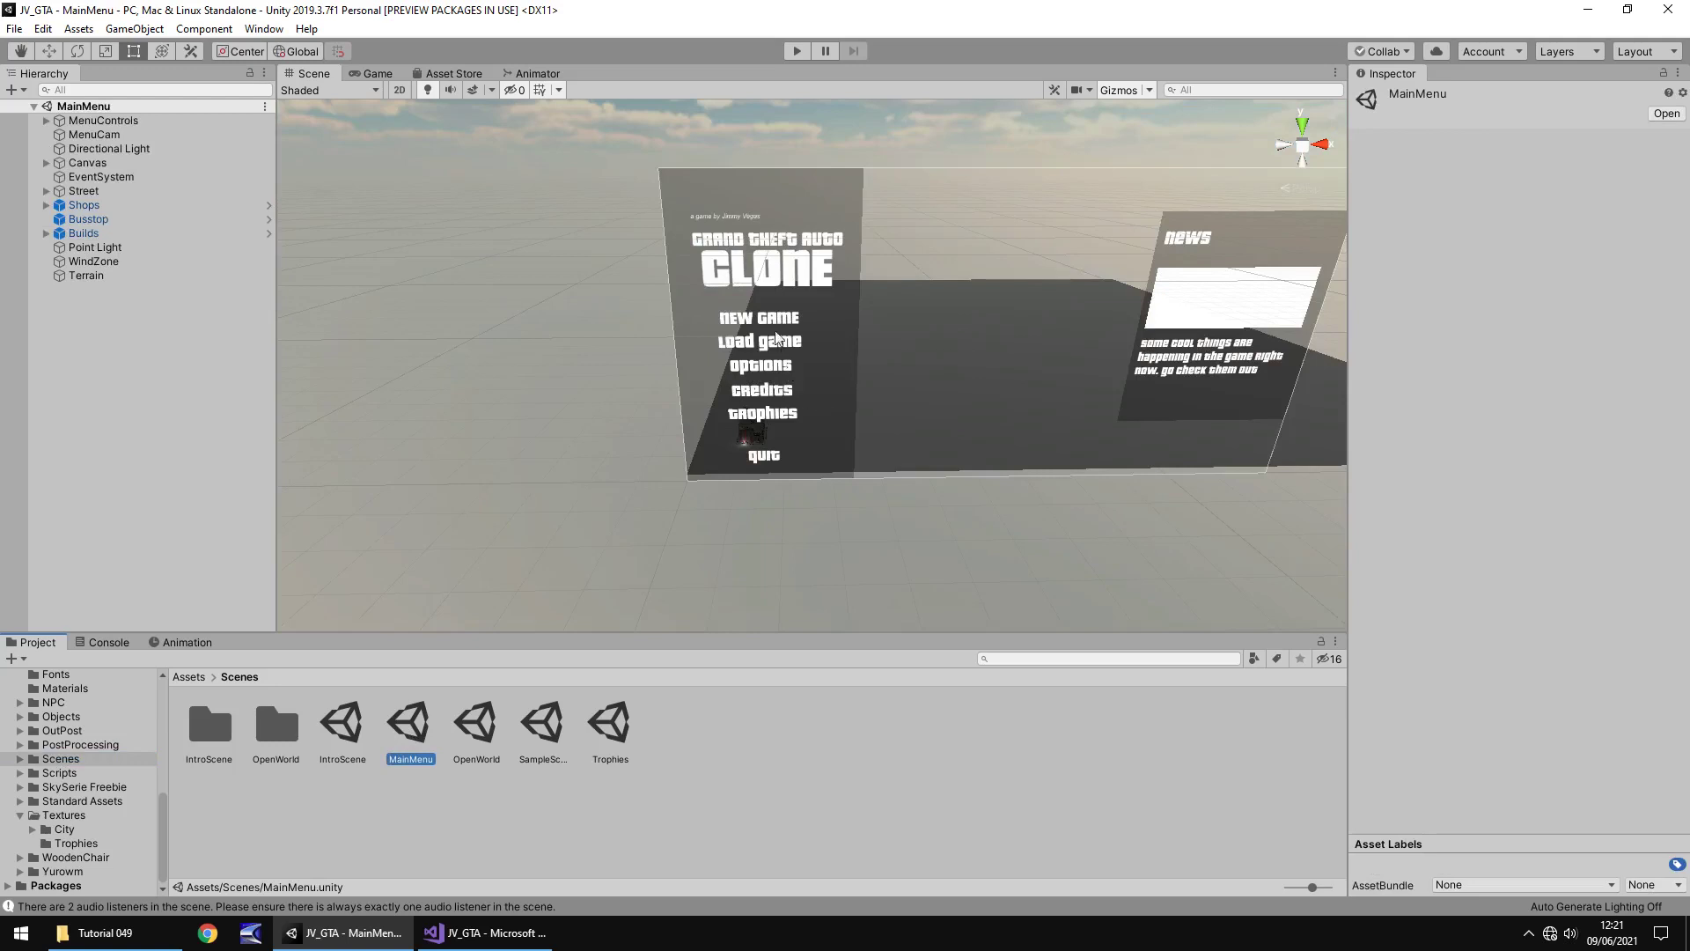
left_click(773, 365)
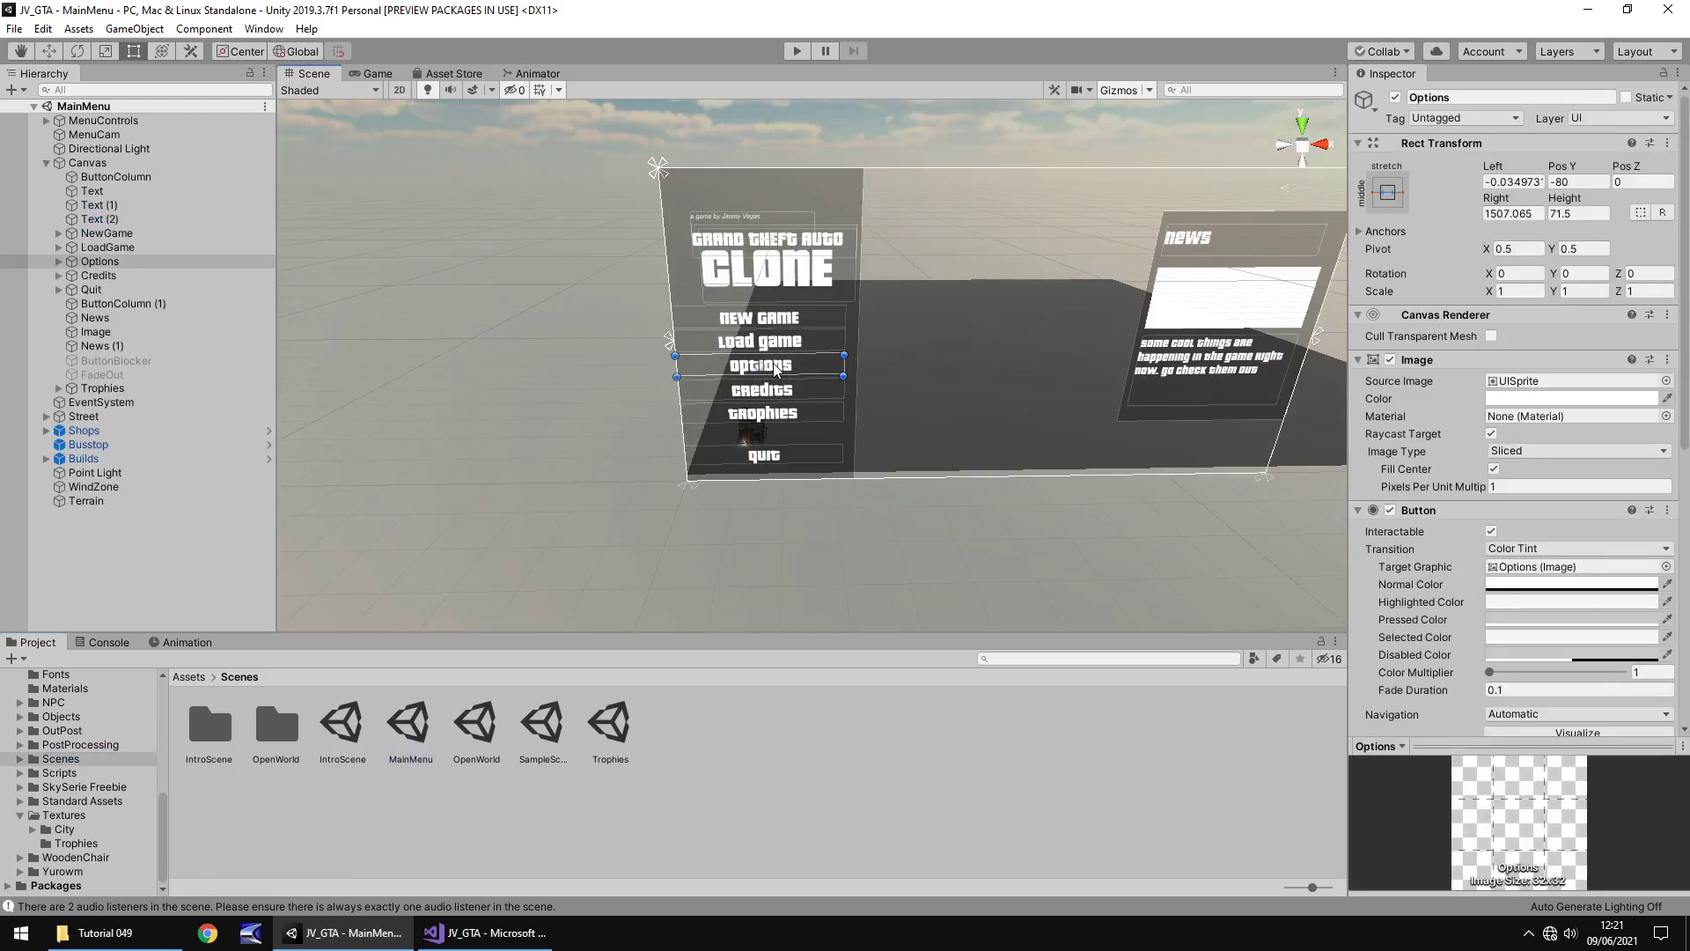
left_click(111, 264)
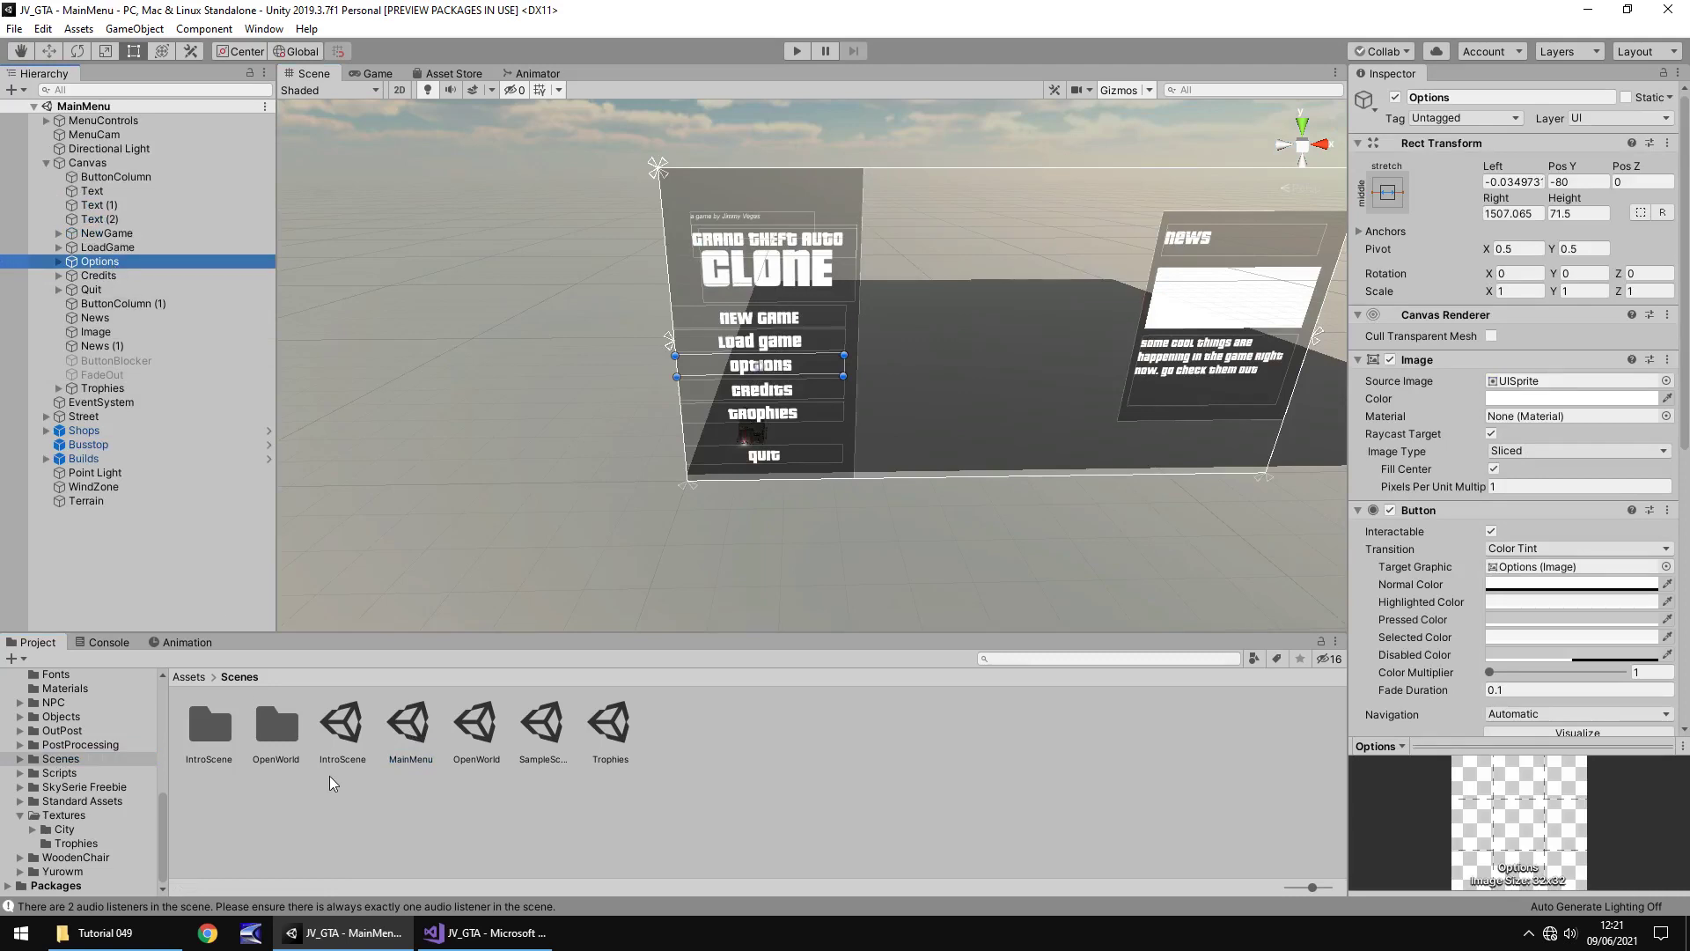
Paste Options into the Trophies scene under Canvas and move it below the trophy panels
double_click(609, 726)
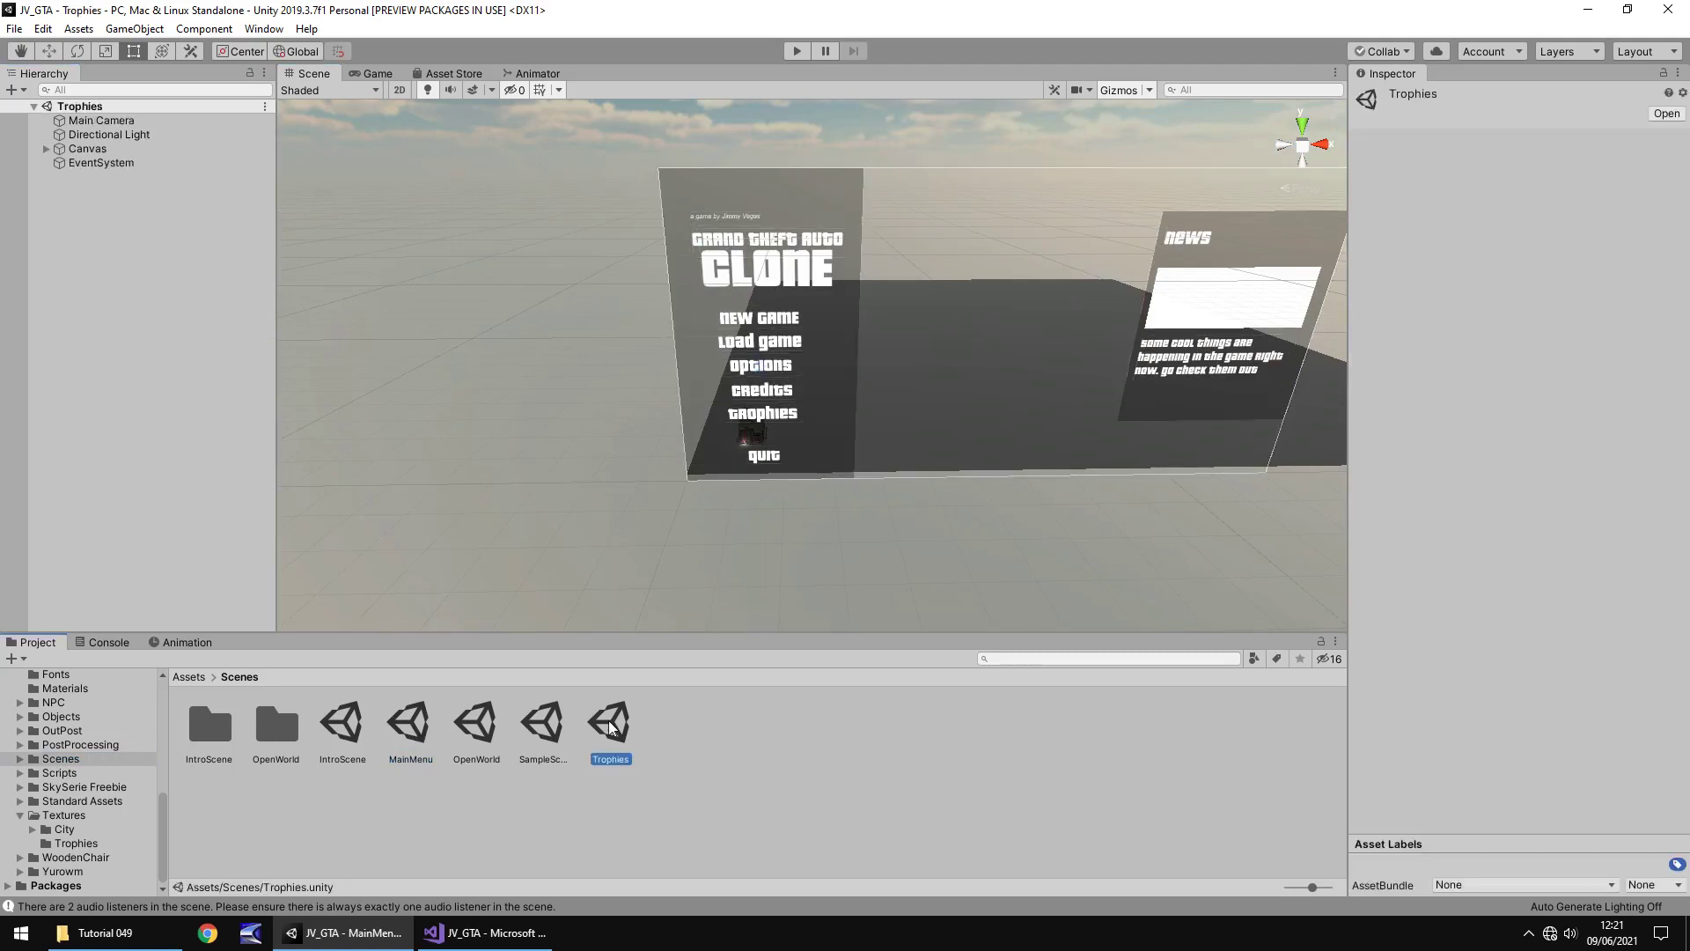
key("ctrl+v")
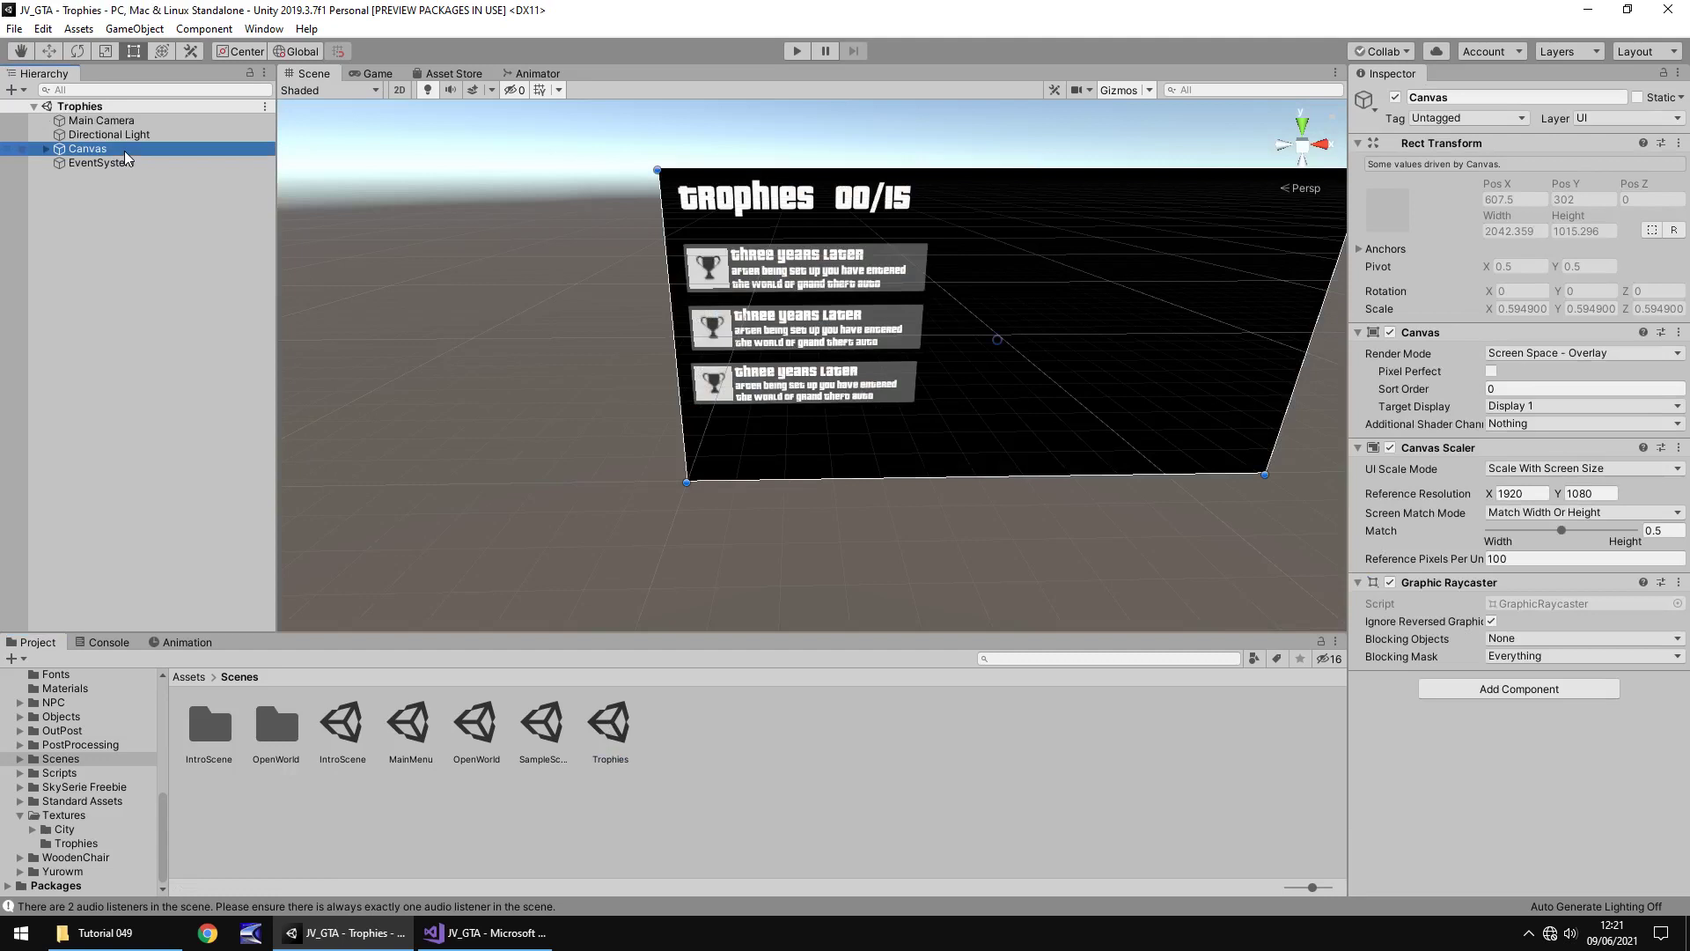
left_click(88, 177)
left_click_drag(88, 177, 62, 152)
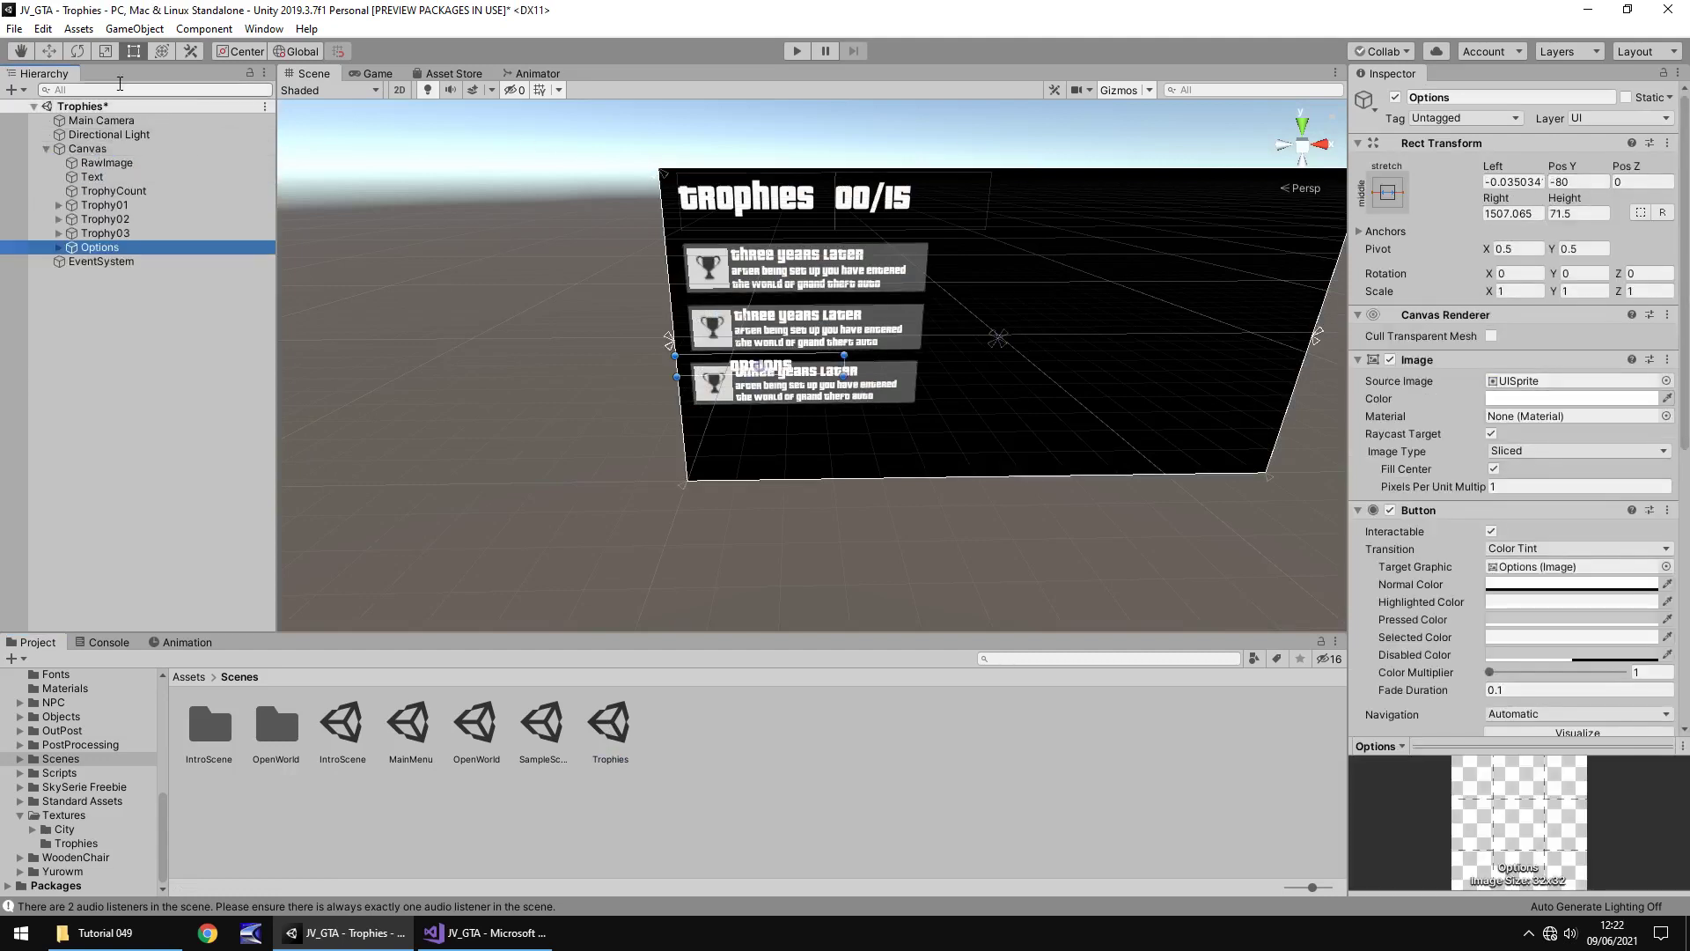
left_click(49, 51)
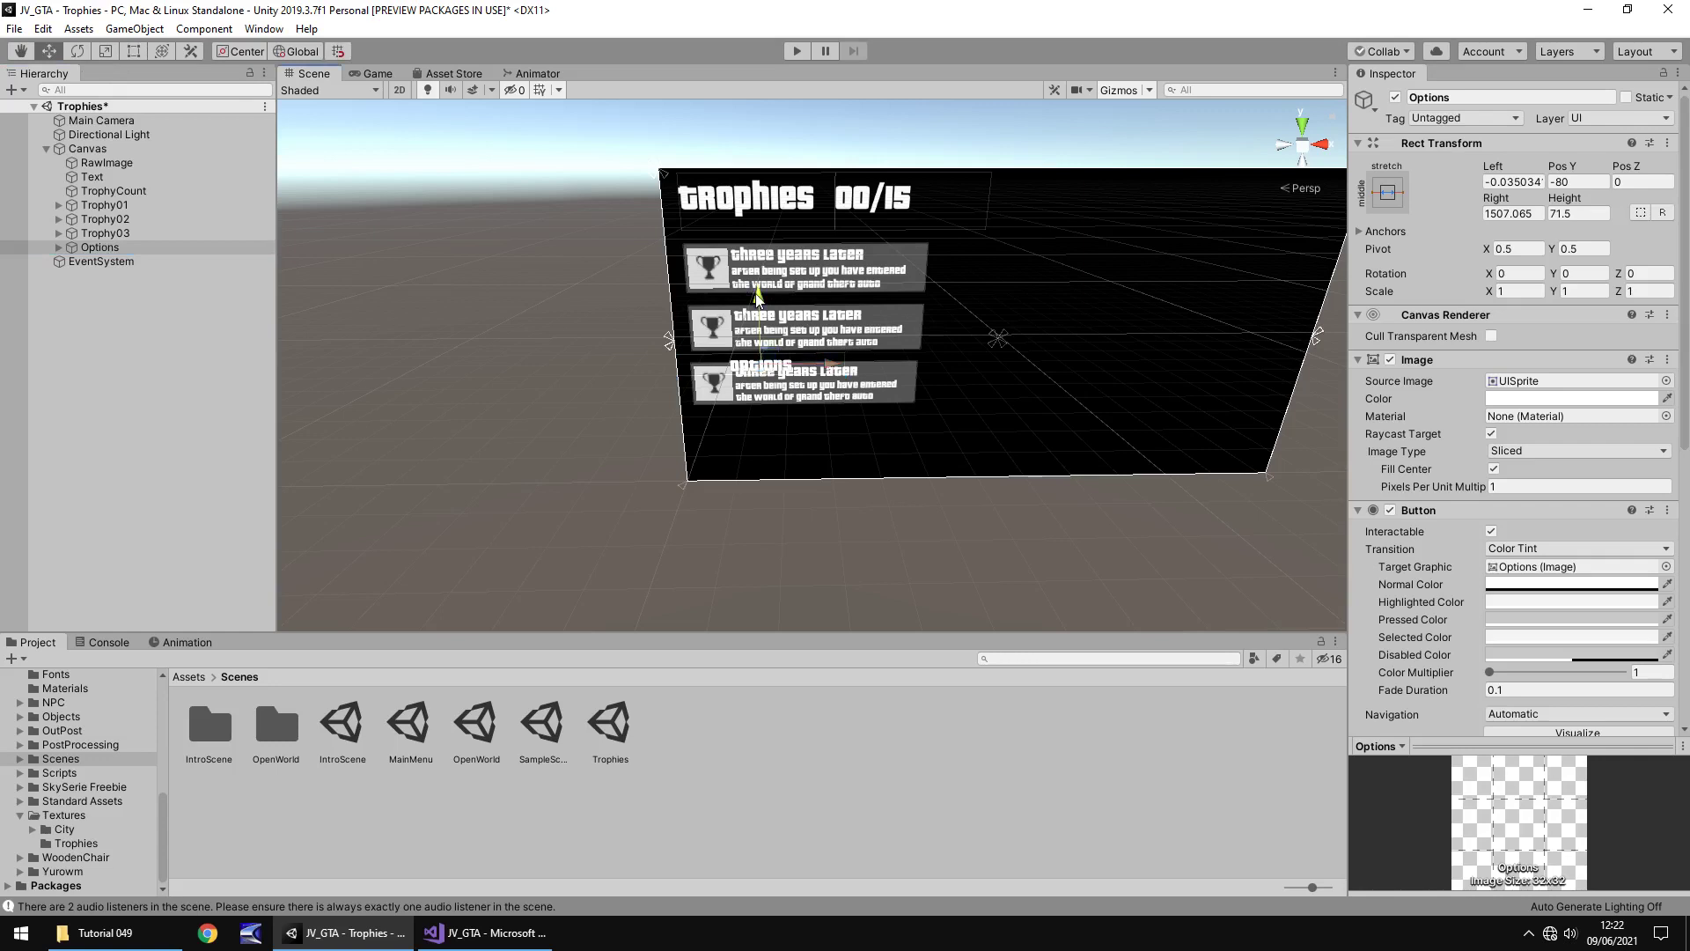
left_click_drag(759, 301, 762, 403)
Nudge the copied button into place and test-run the layout
left_click_drag(810, 460, 817, 460)
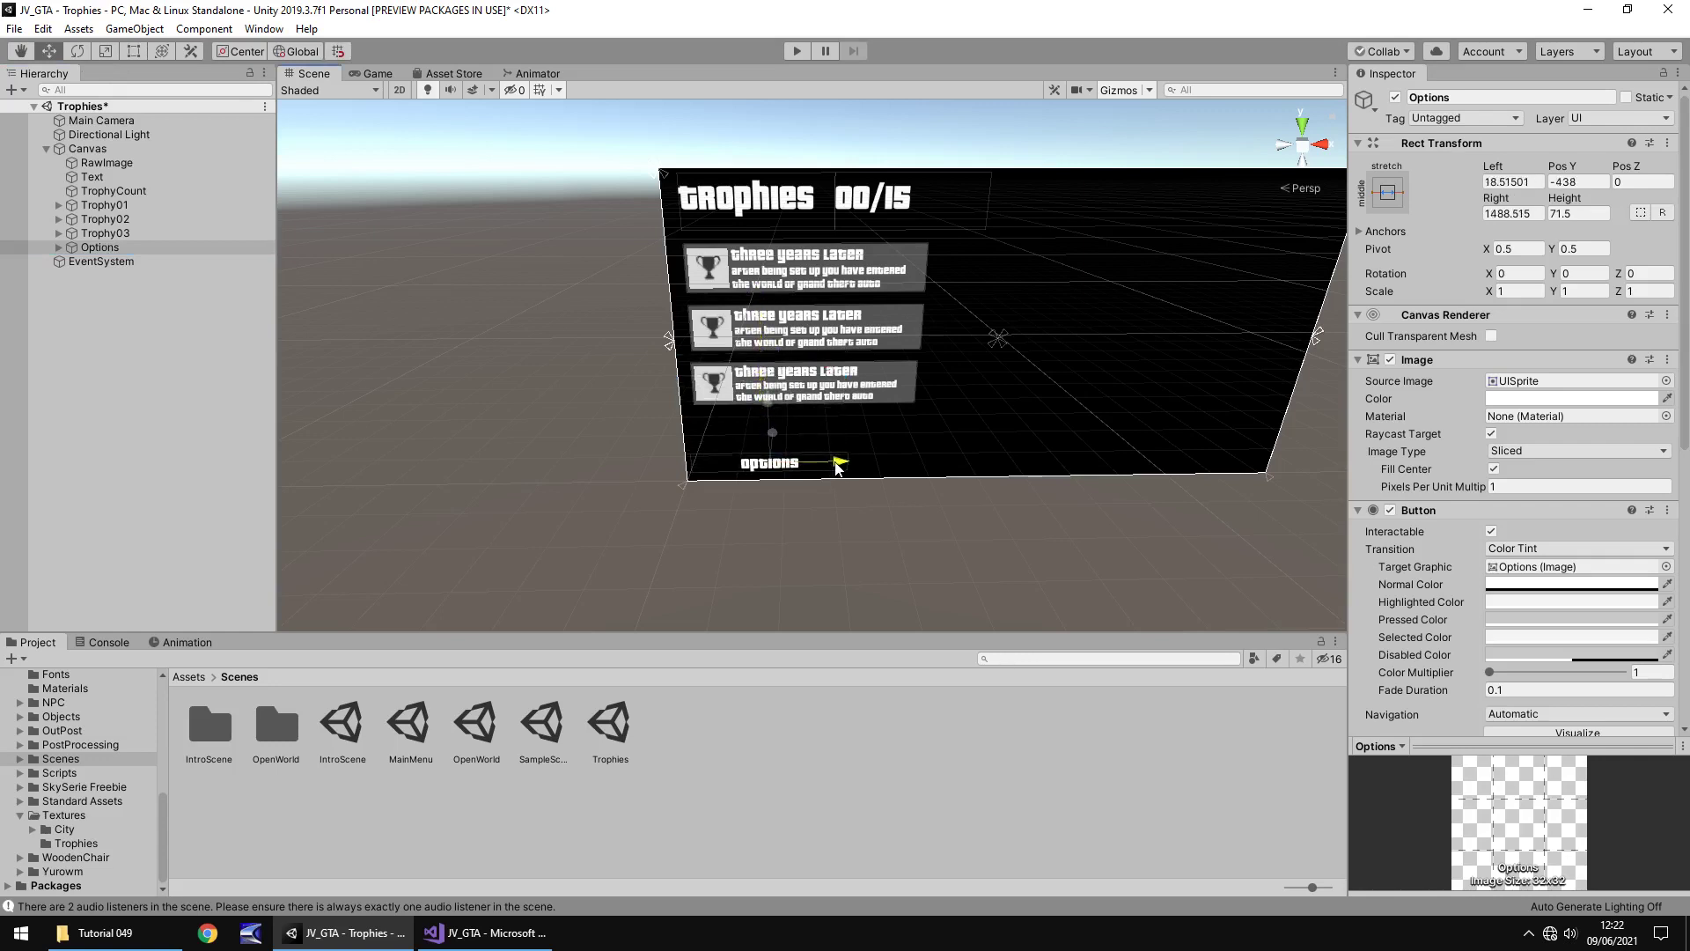
left_click(797, 50)
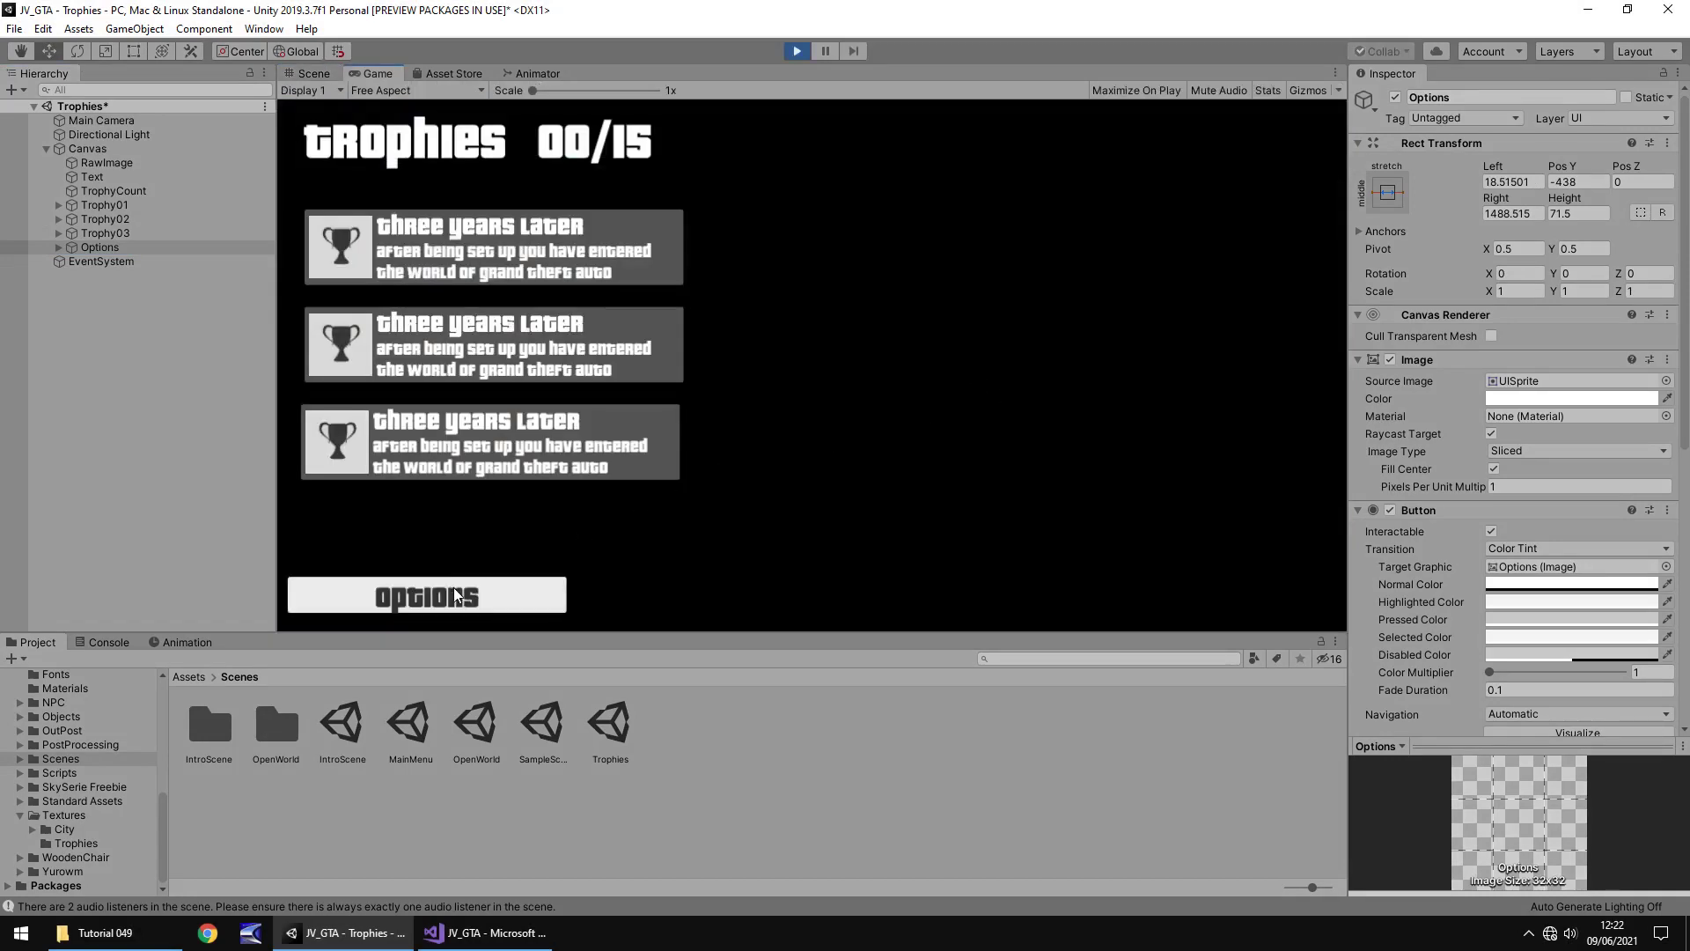
left_click(797, 50)
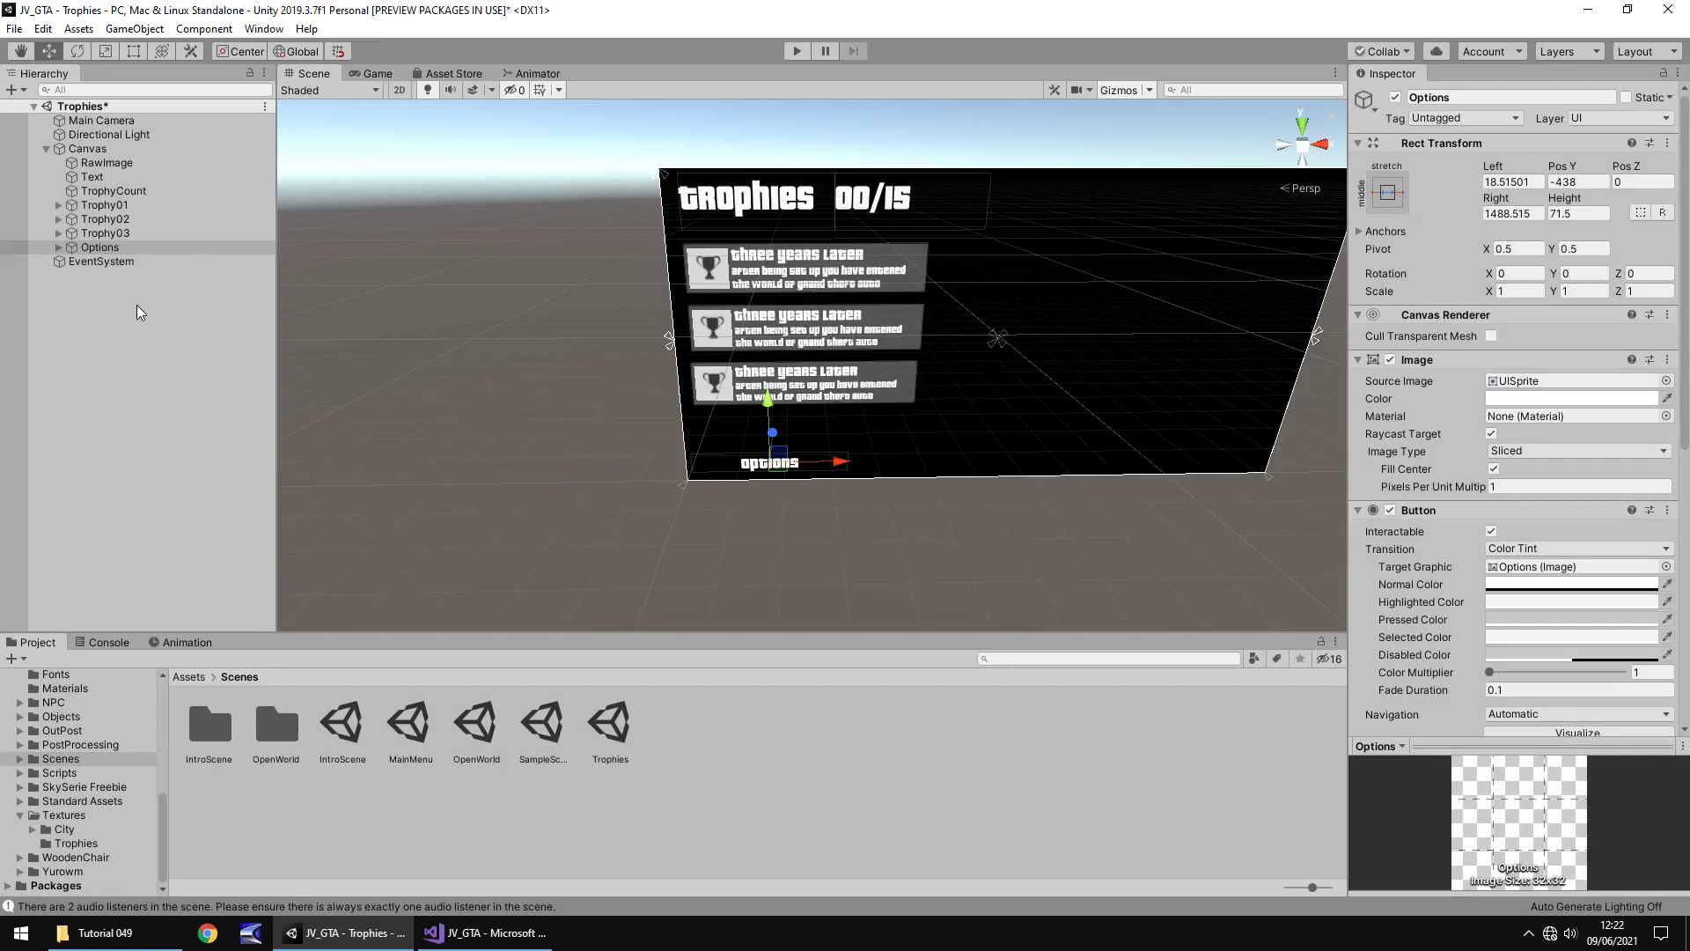
Rename the Options object to BackToMenu
left_click(54, 250)
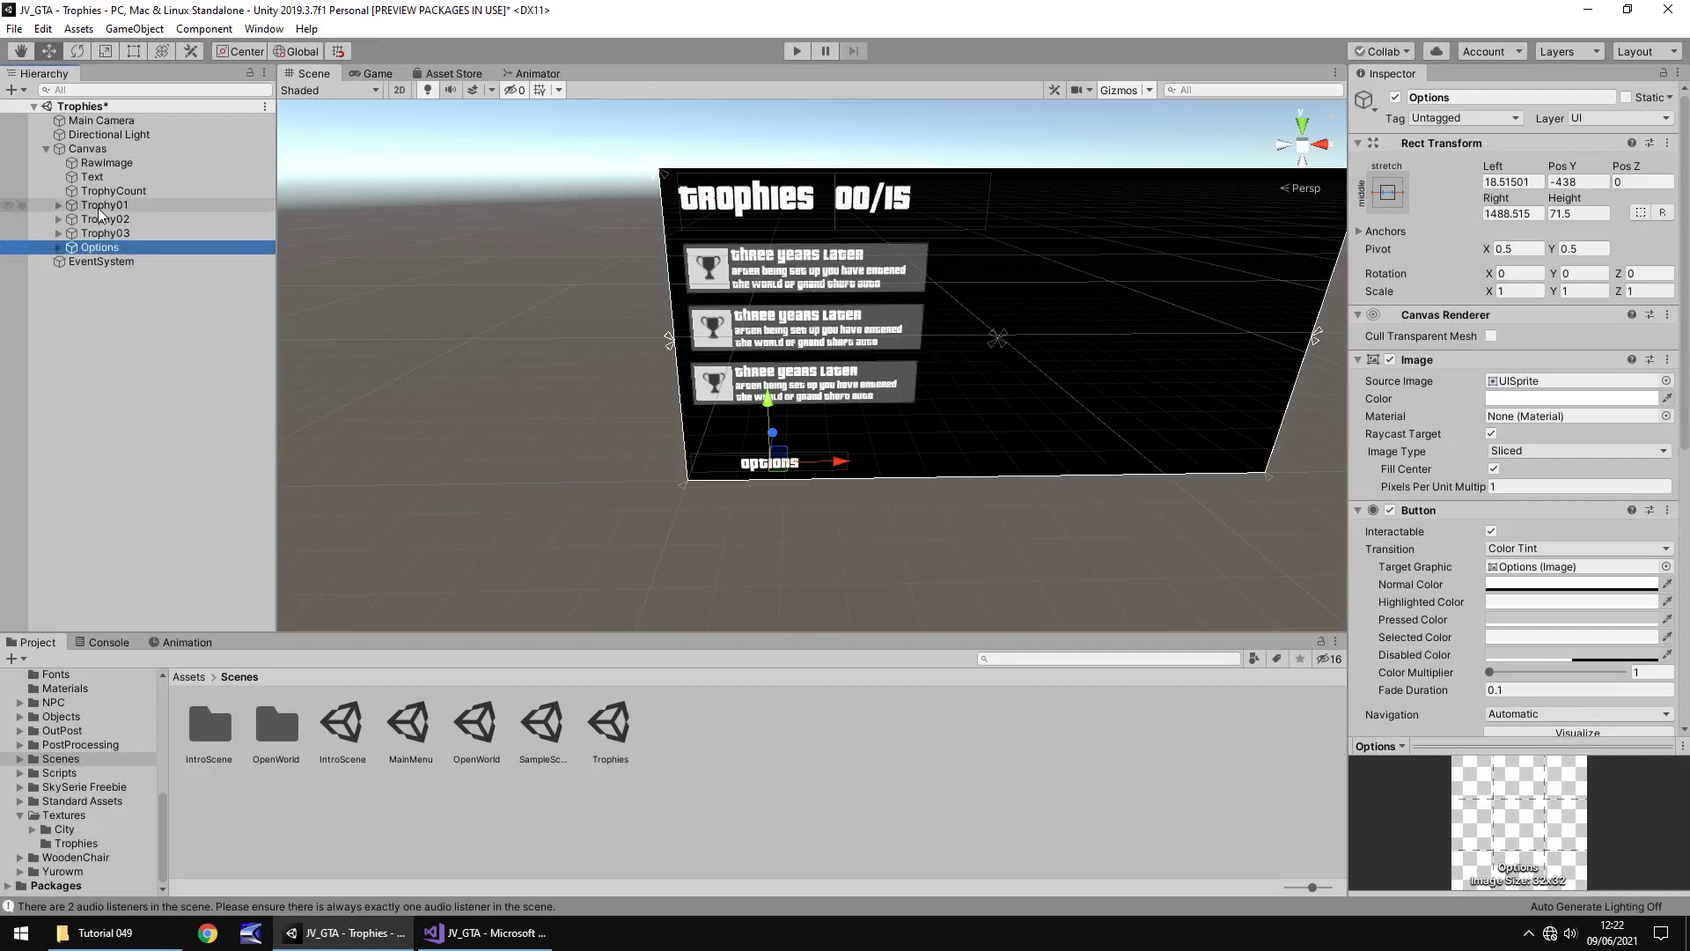
key("F2")
type("Back")
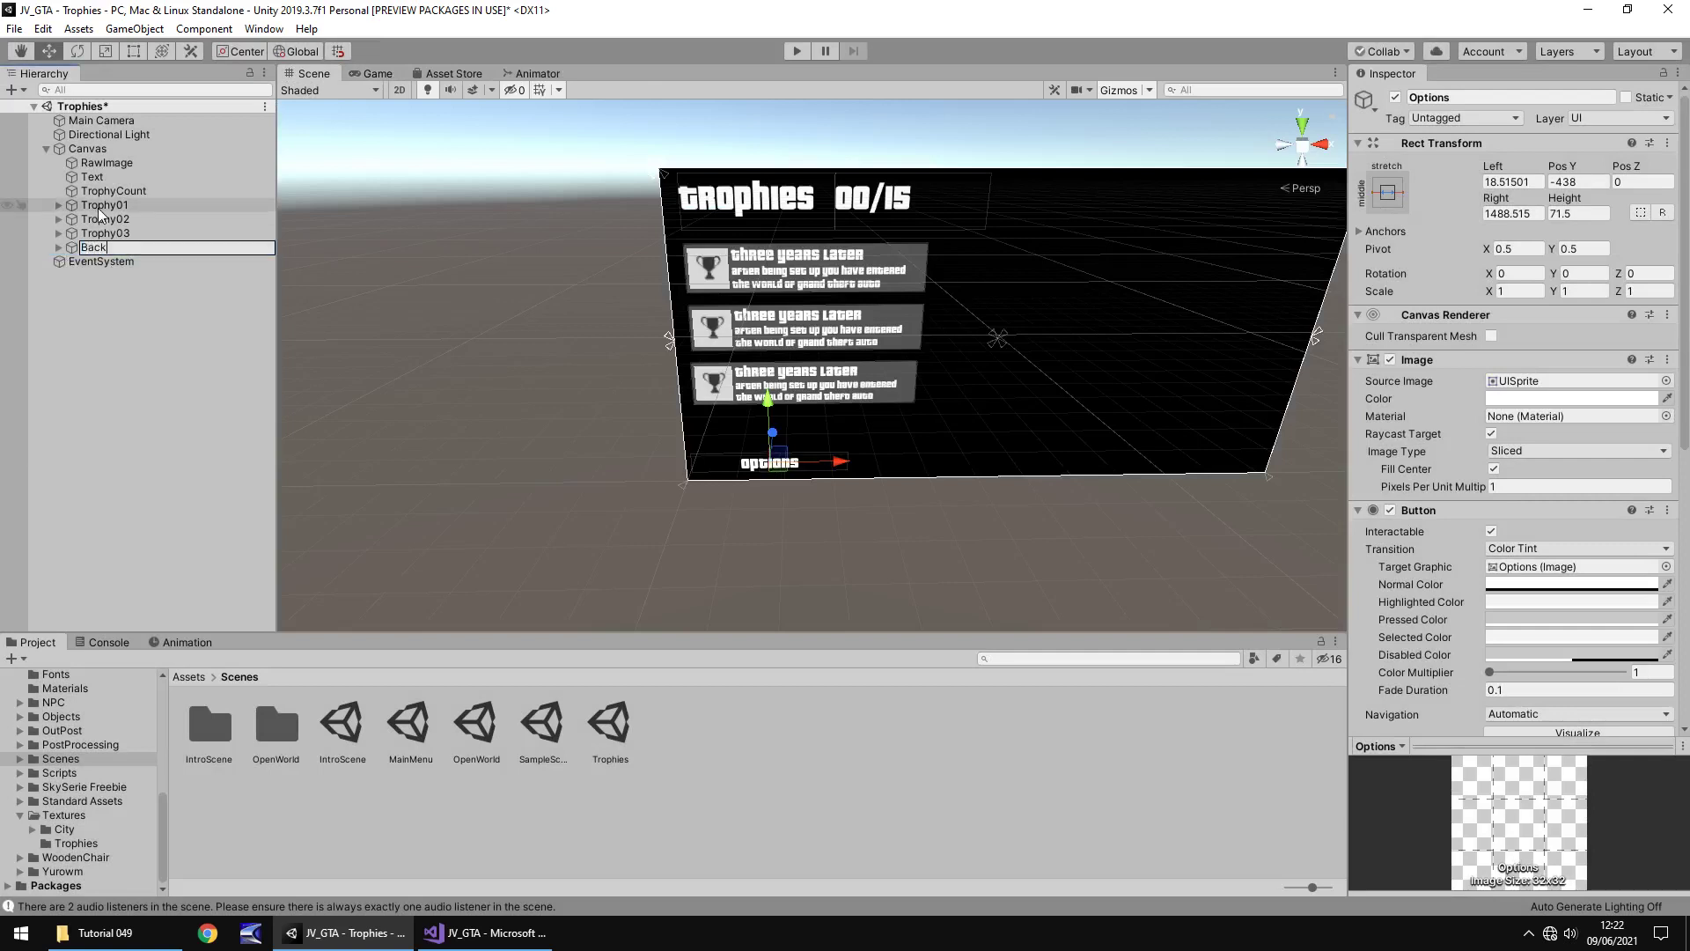
type("ToMenu")
key("Return")
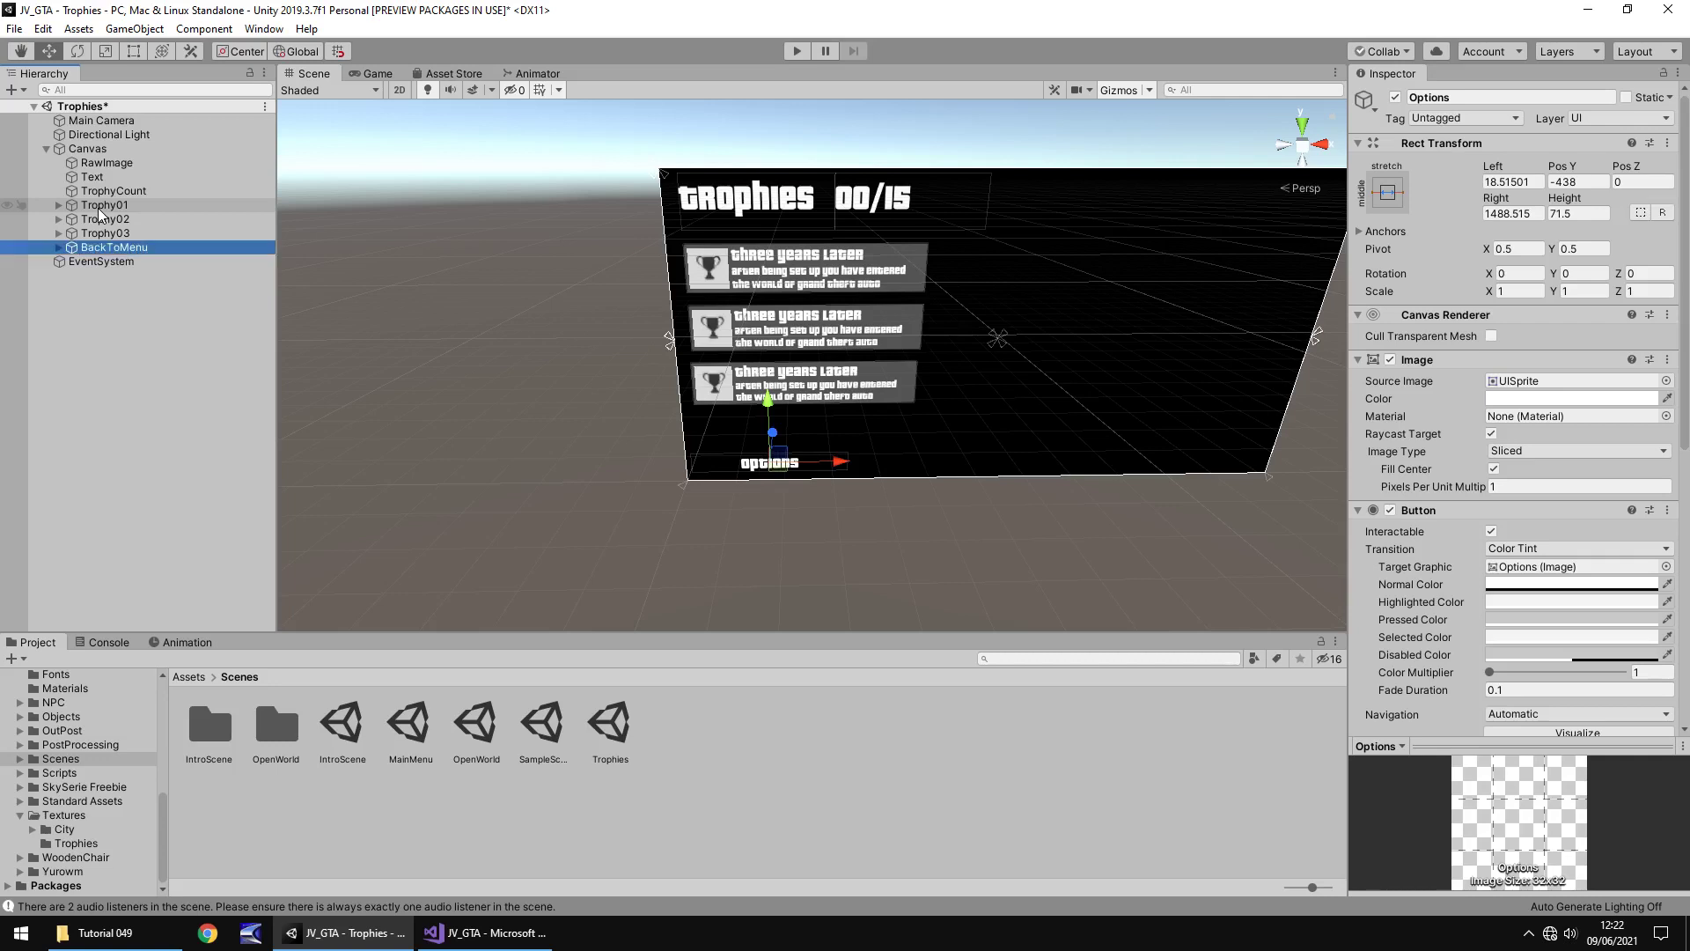
Set both Text children's label to "back to menu"
left_click(58, 247)
left_click(85, 261)
left_click(111, 275, "shift")
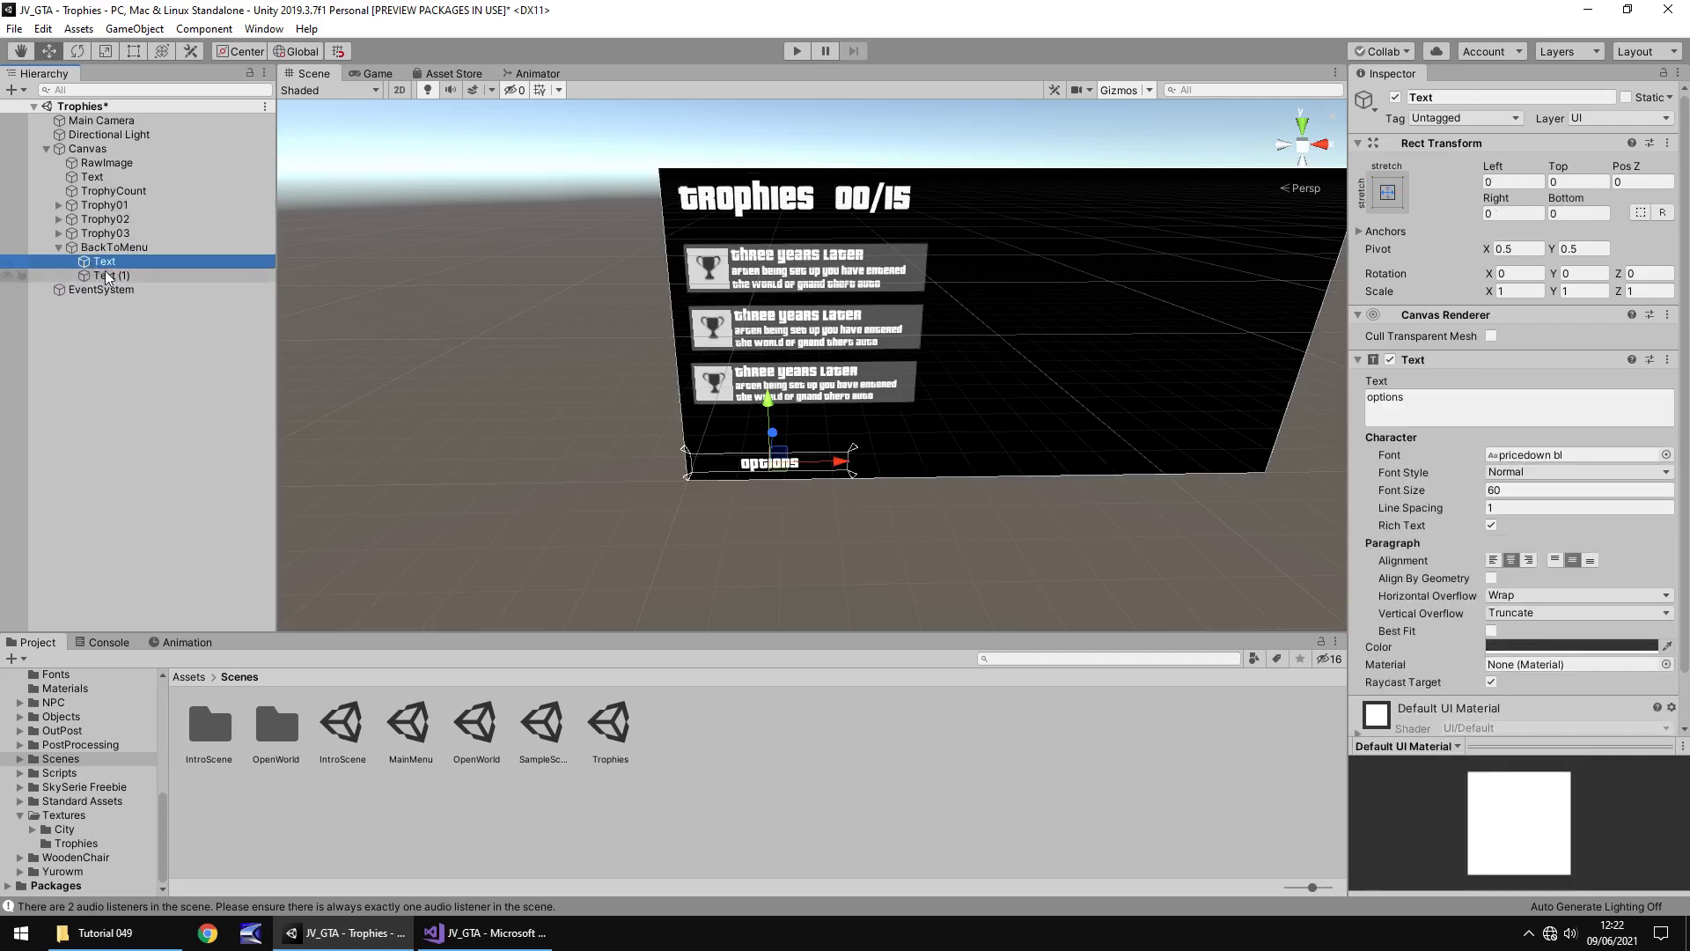
left_click(1378, 409)
type("back to menu")
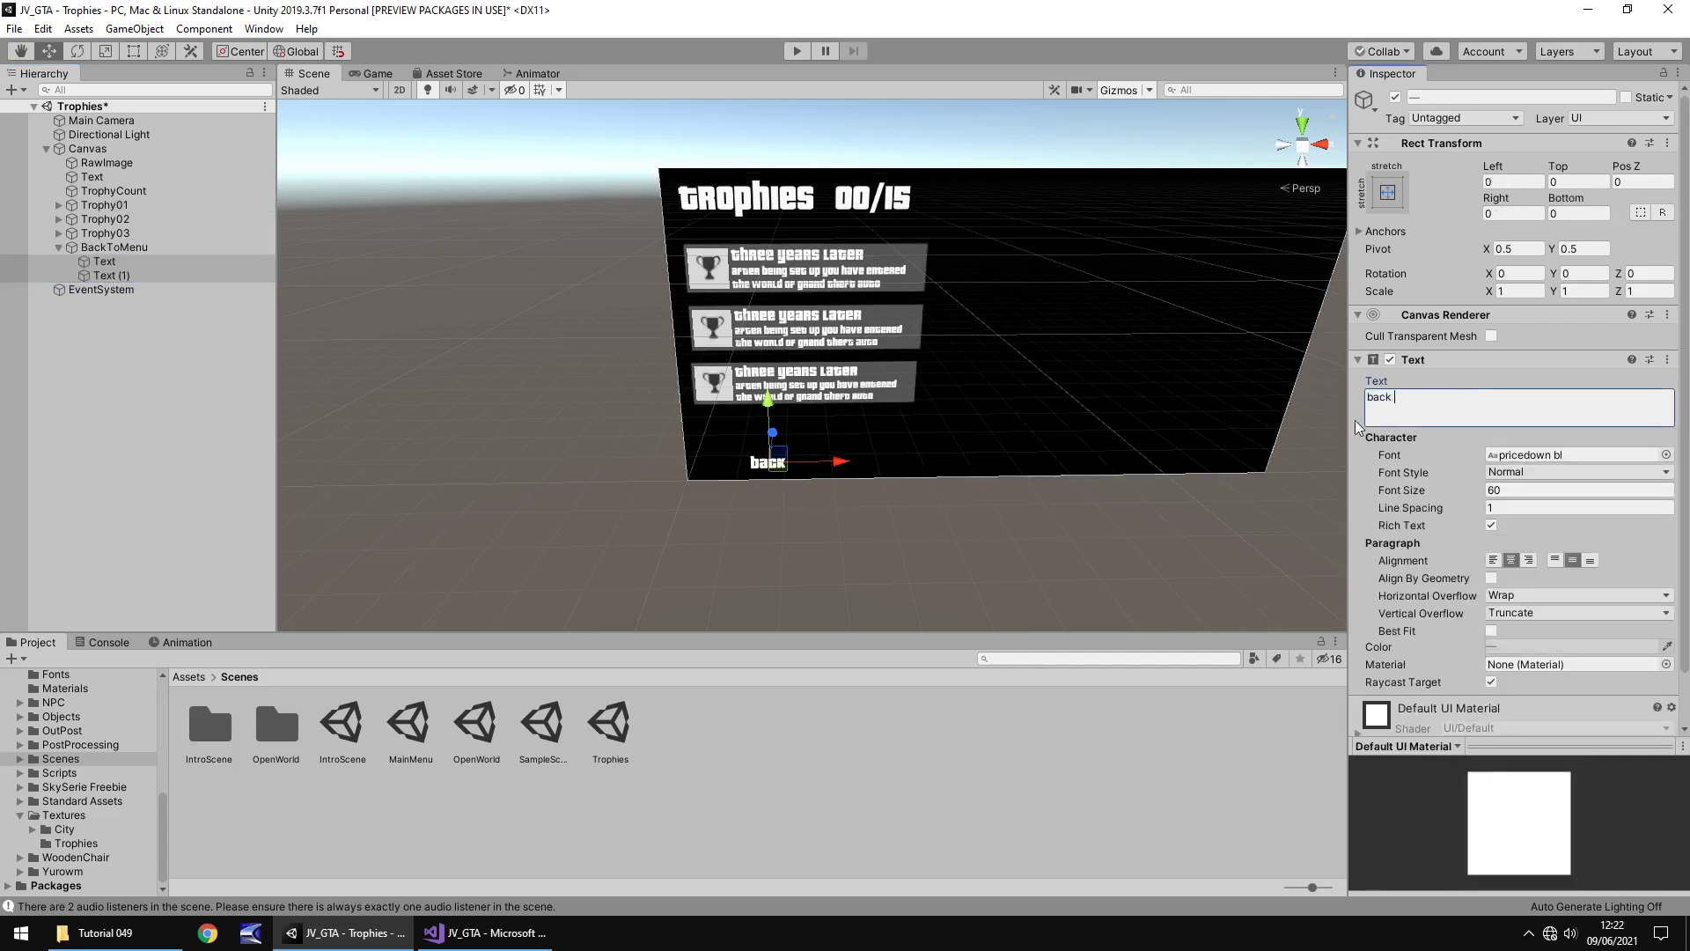
key("BackSpace")
type("u")
Test the back to menu button in play mode, then stop
left_click(797, 50)
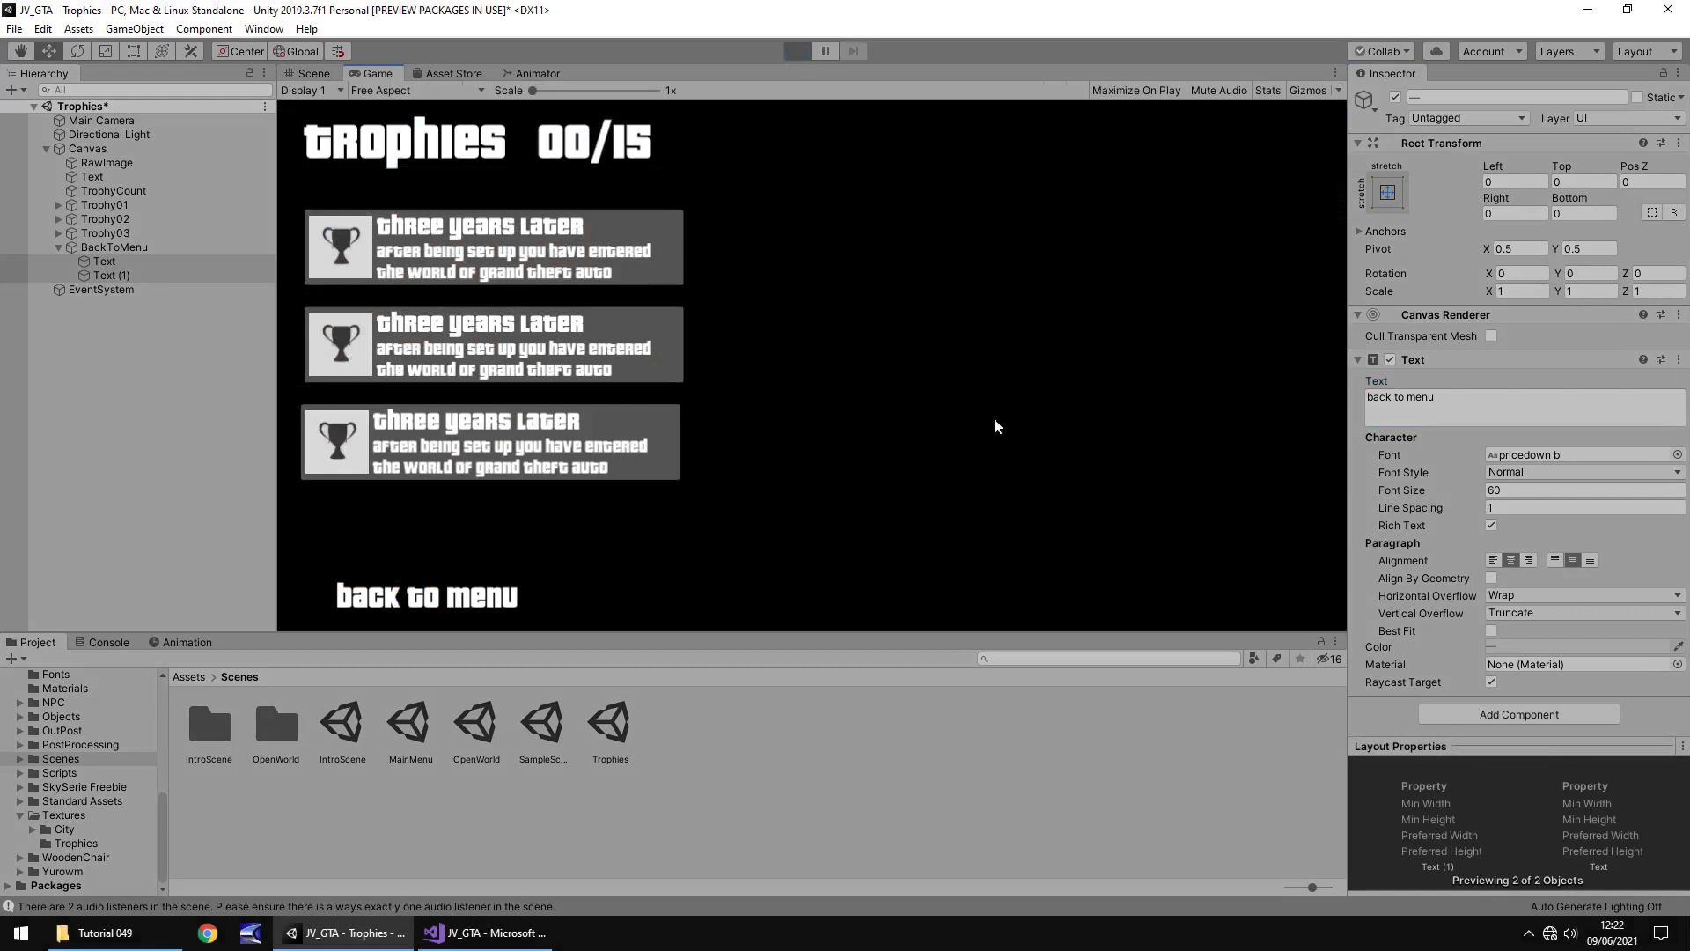
left_click(445, 594)
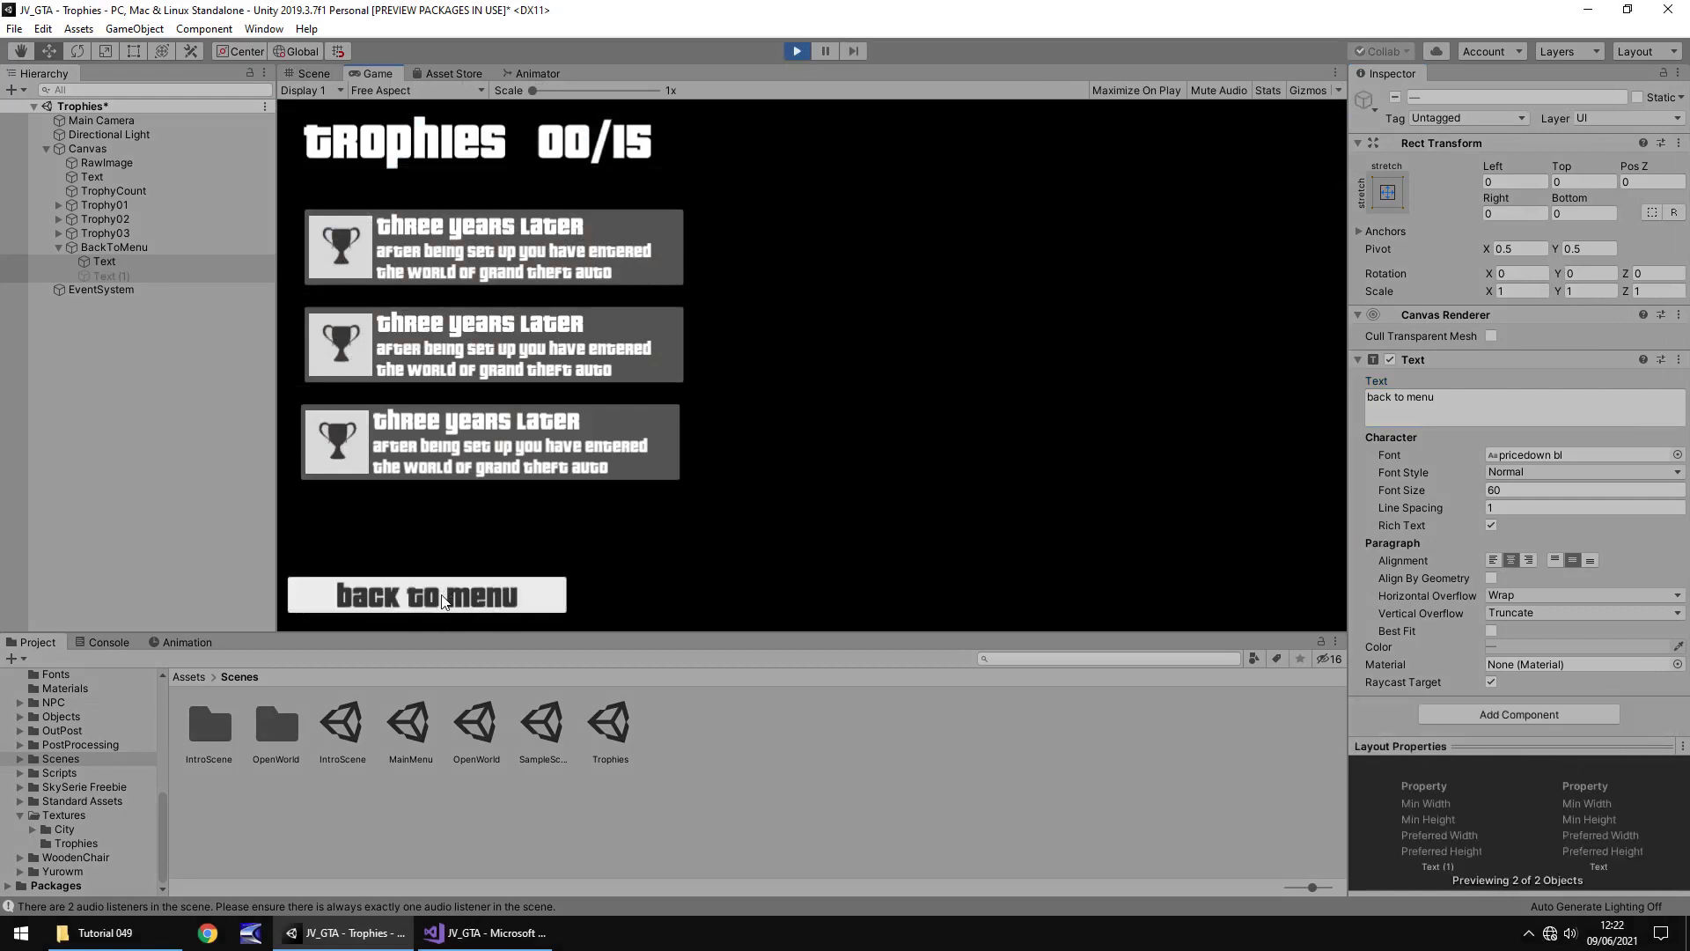
left_click(798, 51)
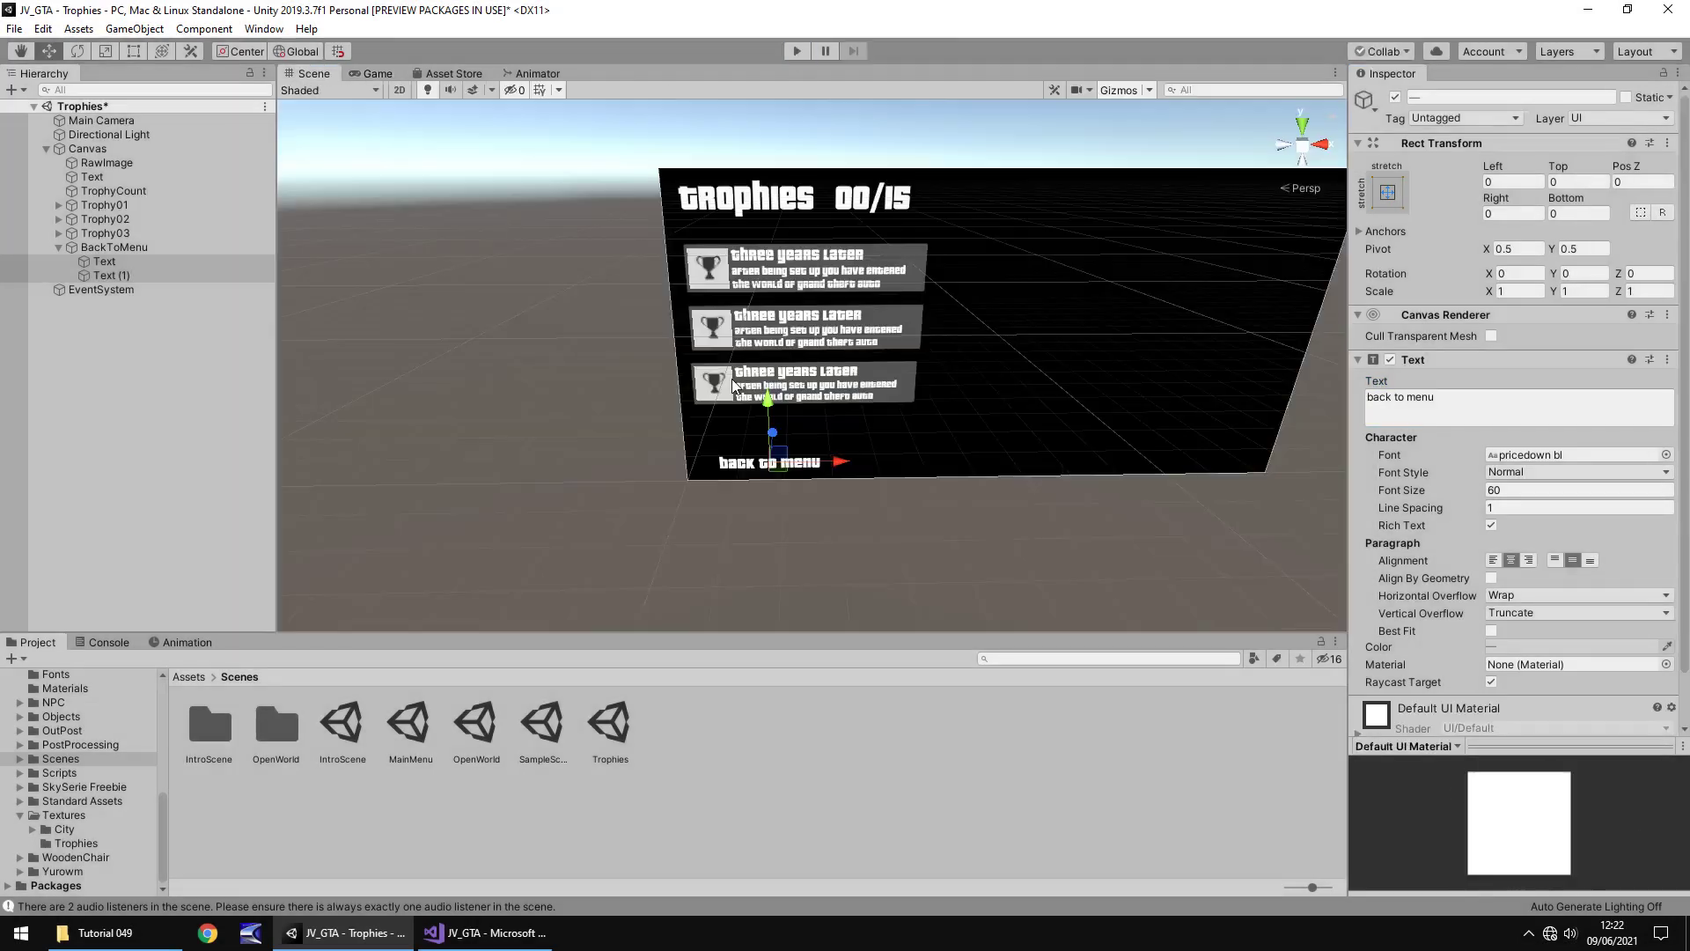
Add a C# script named TrophyManager inside Scripts/UI and open it for editing
left_click(69, 774)
double_click(553, 734)
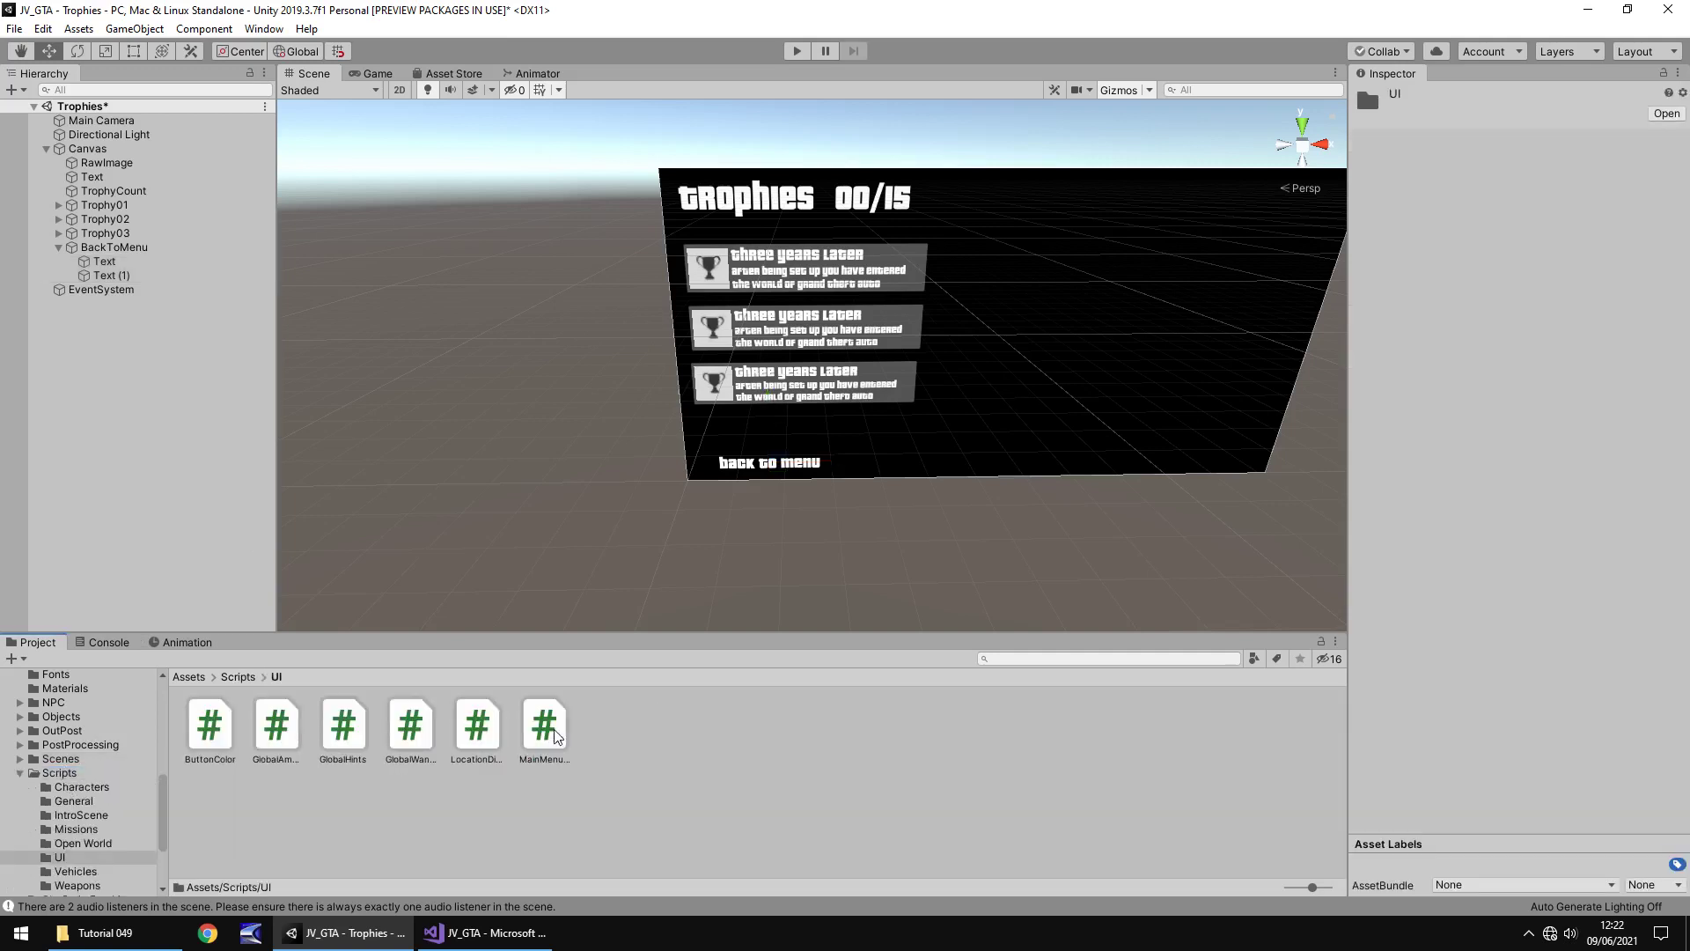
right_click(678, 791)
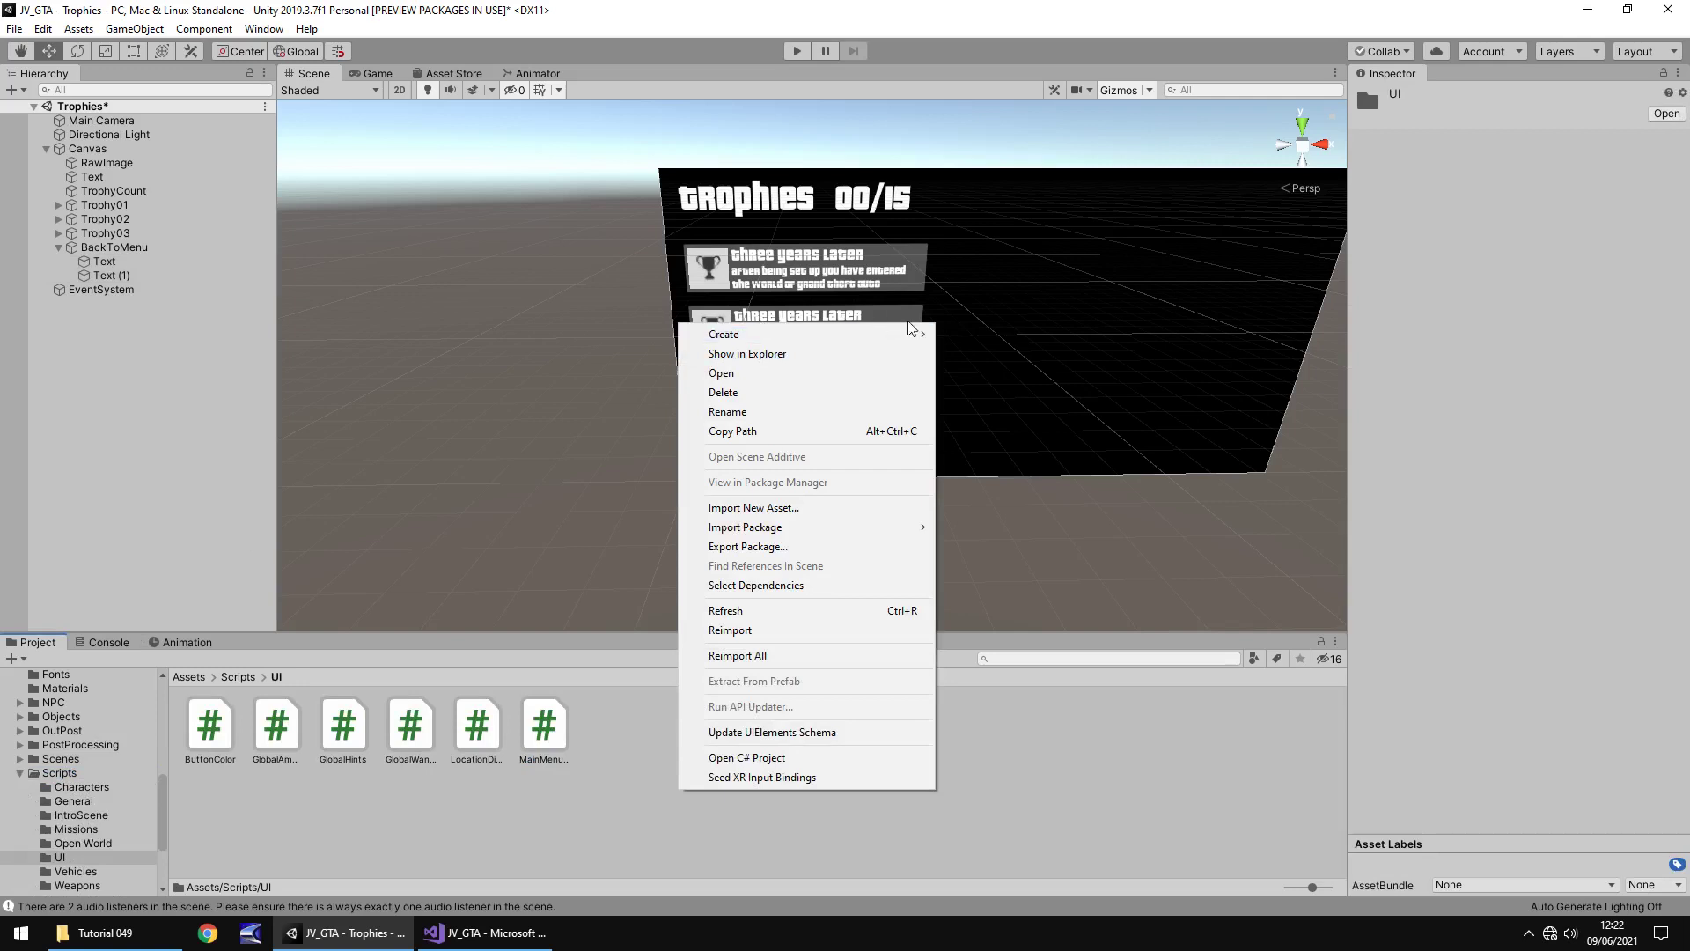
mouse_move(910, 328)
left_click(1027, 256)
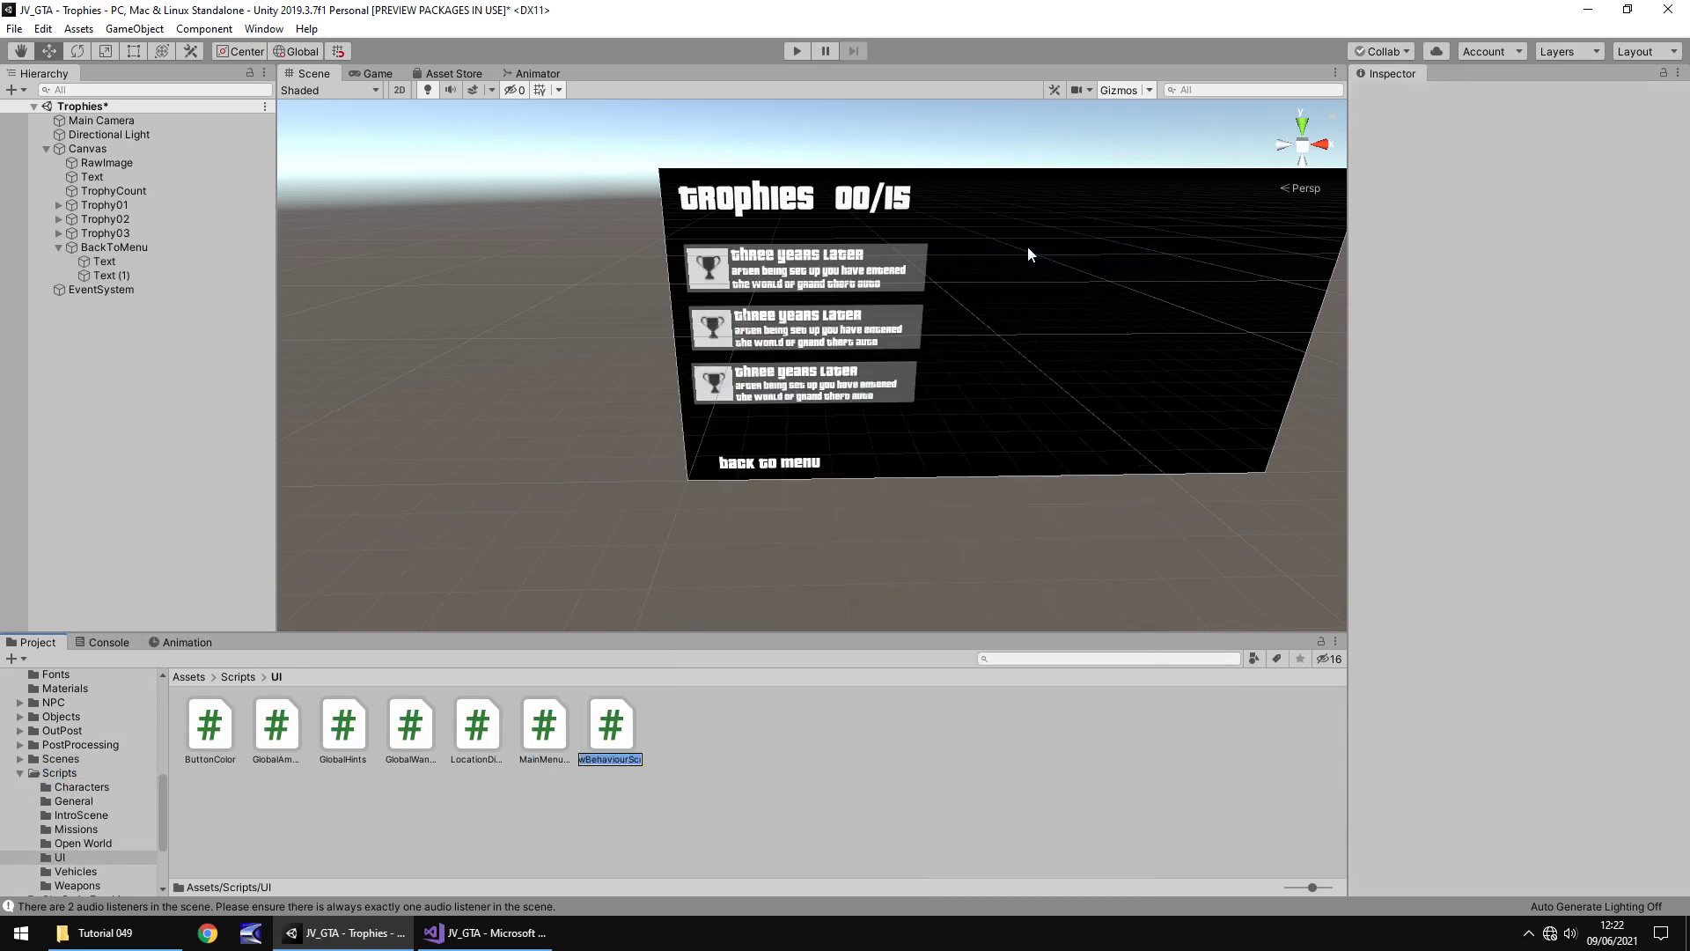
type("T")
type("rophyManager")
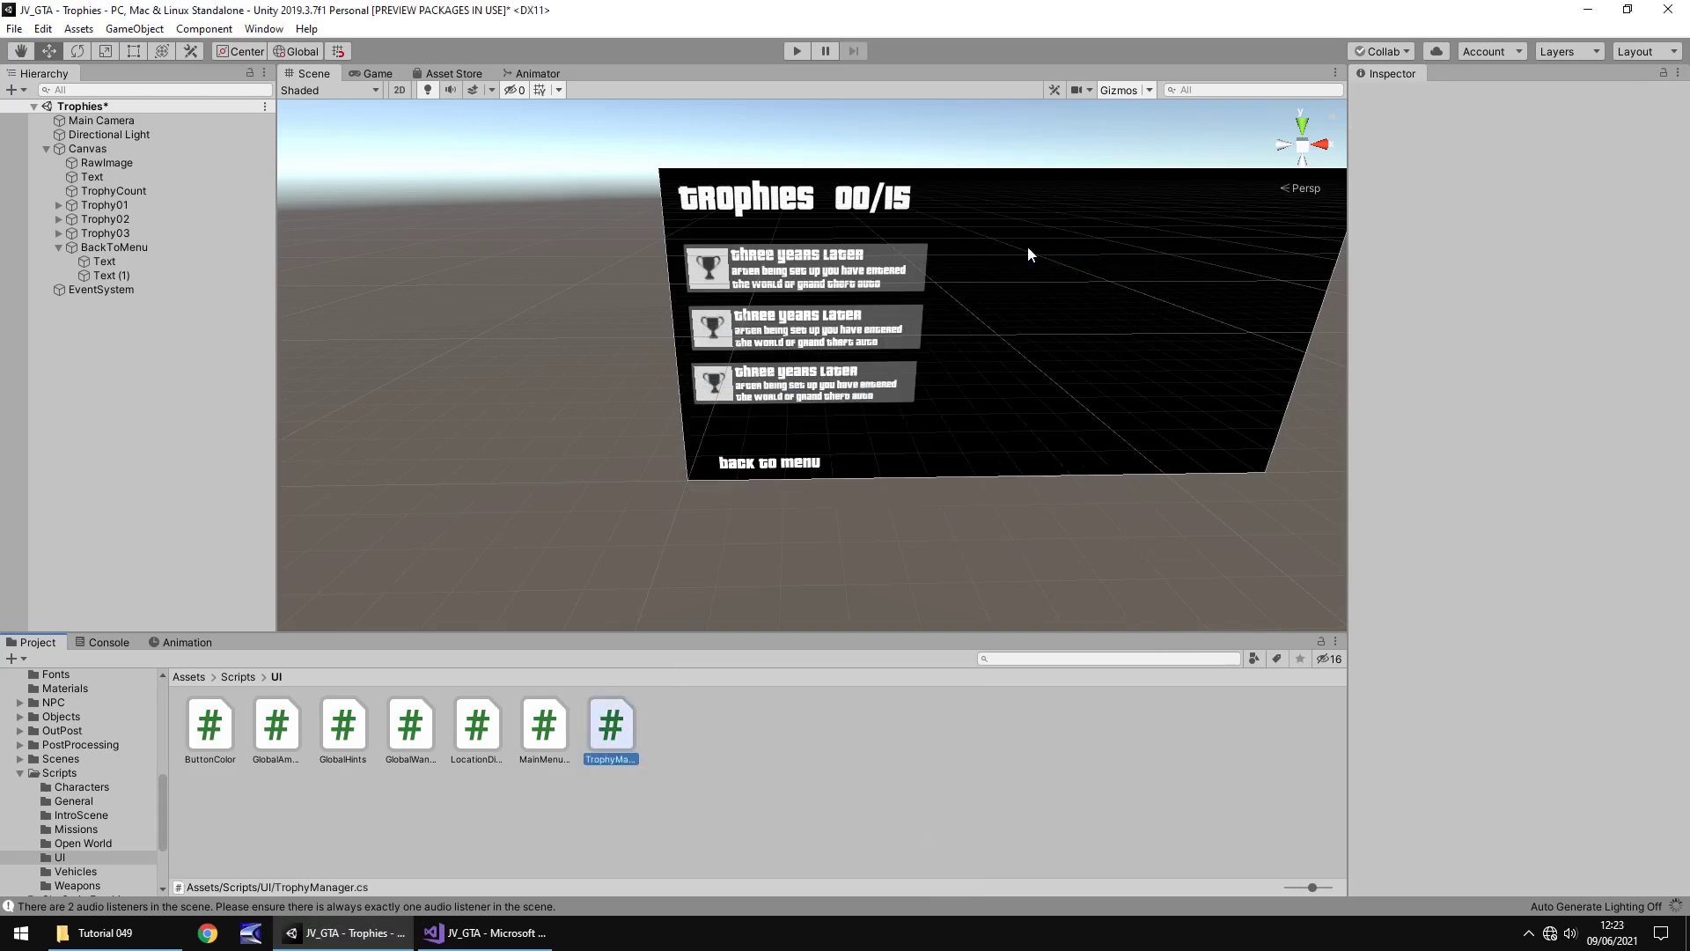
key("Return")
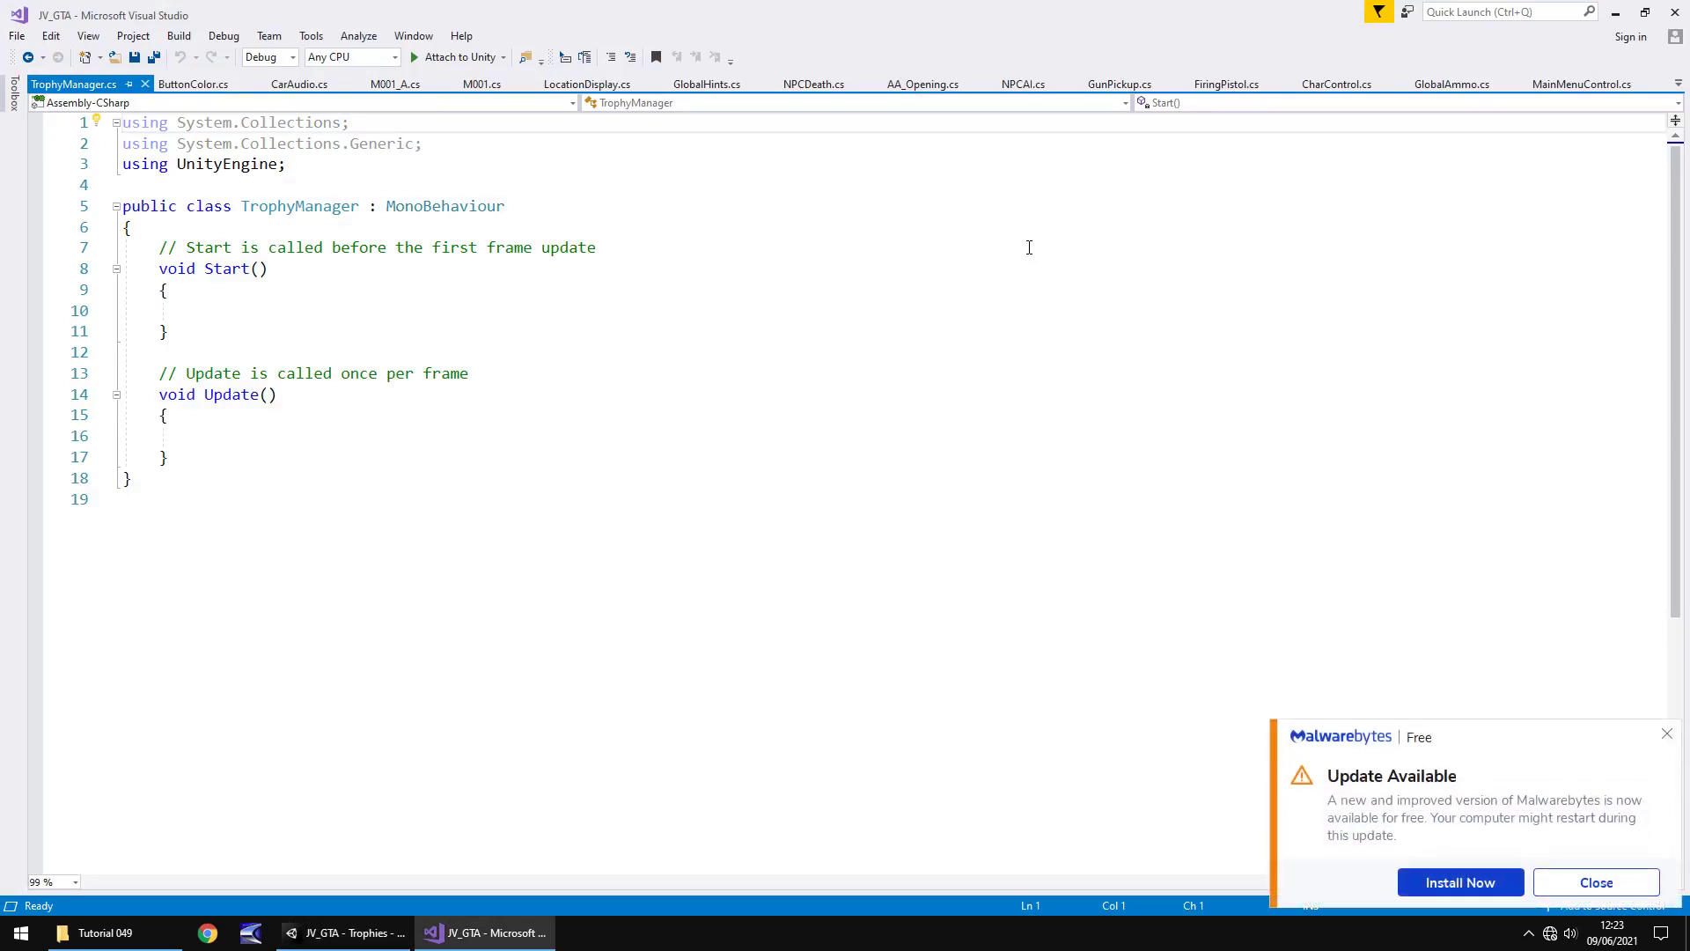
Add the 'using UnityEngine.SceneManagement;' import to TrophyManager
left_click(1667, 733)
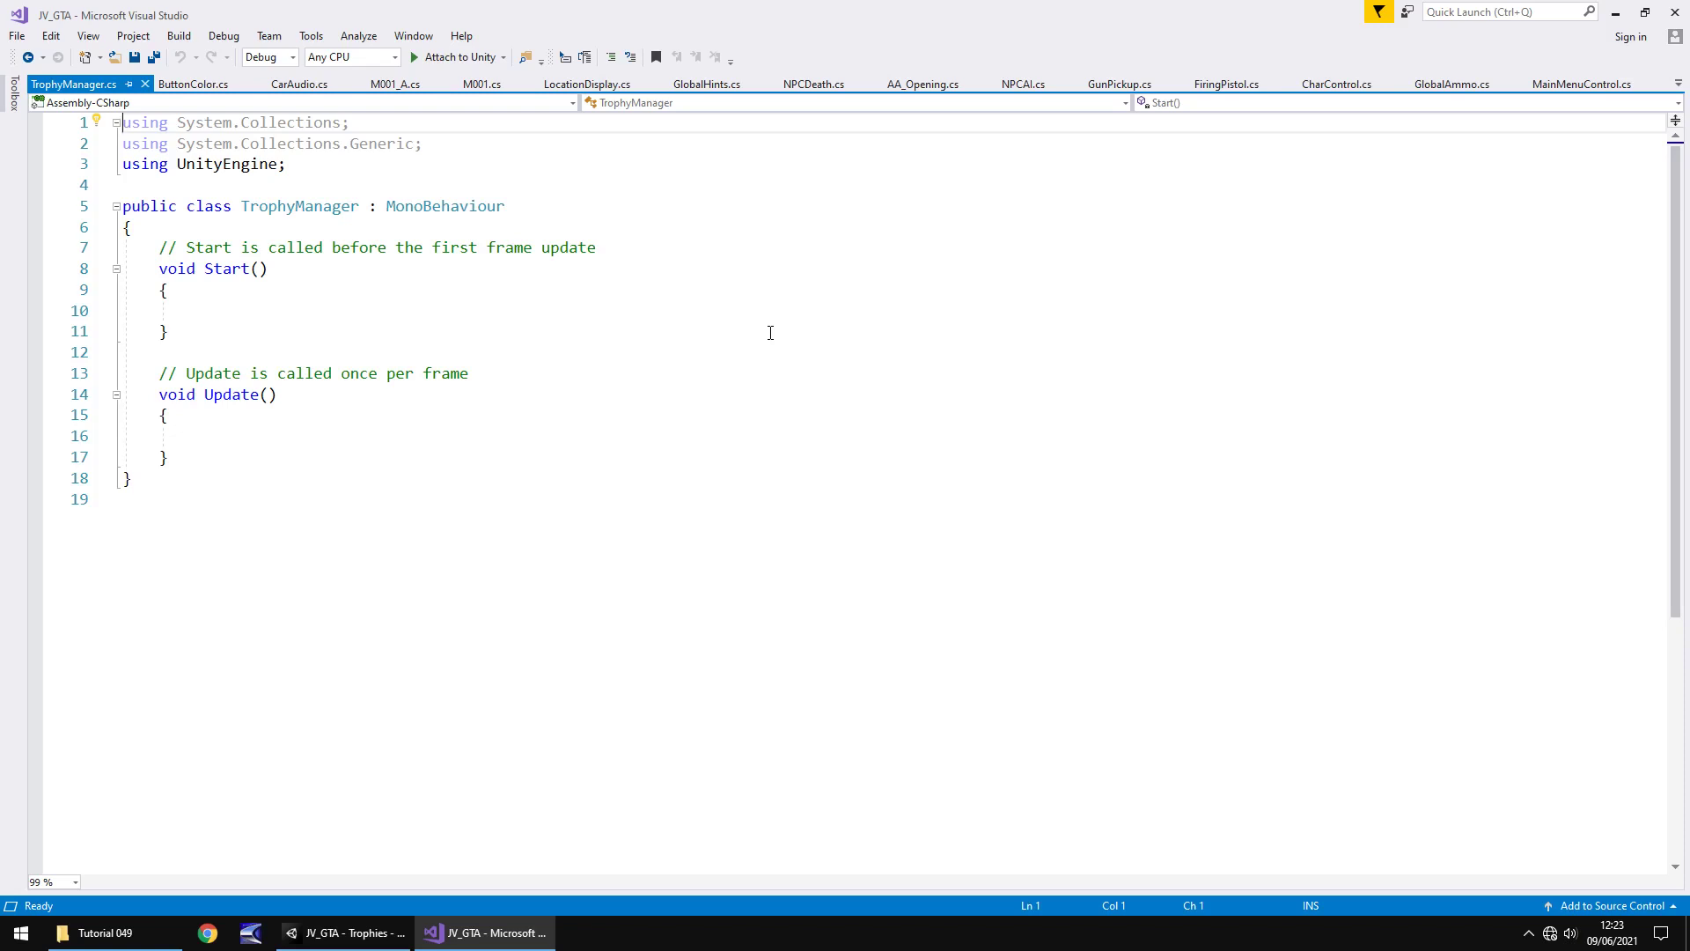
left_click(340, 164)
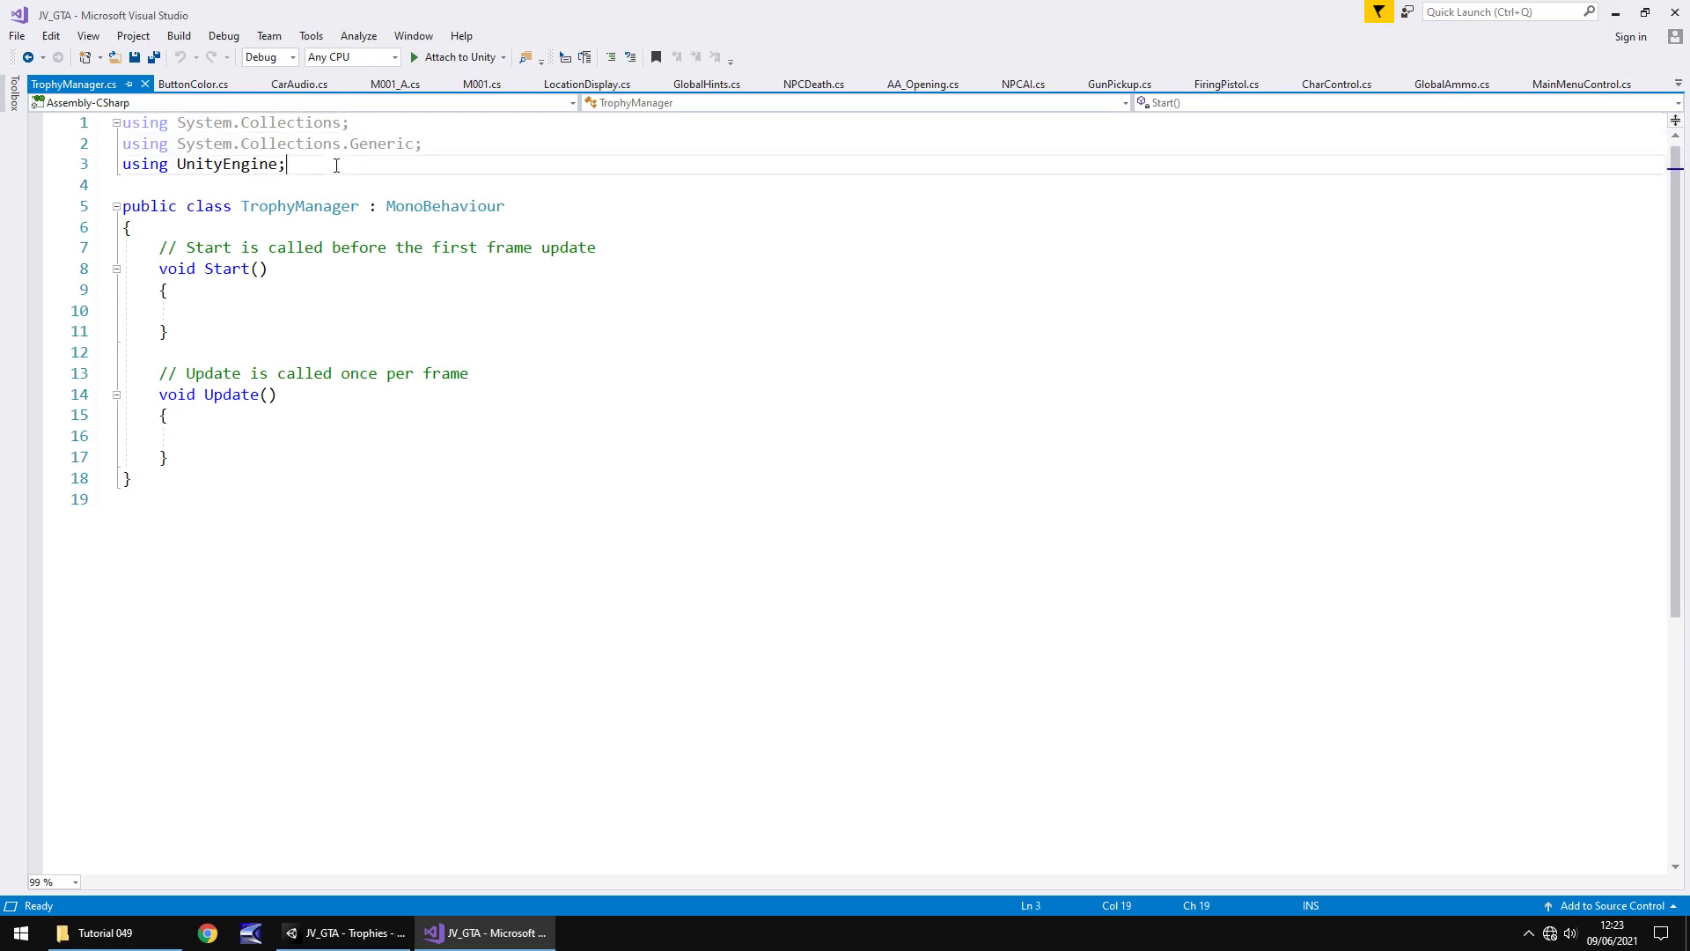
key("Return")
type("using U")
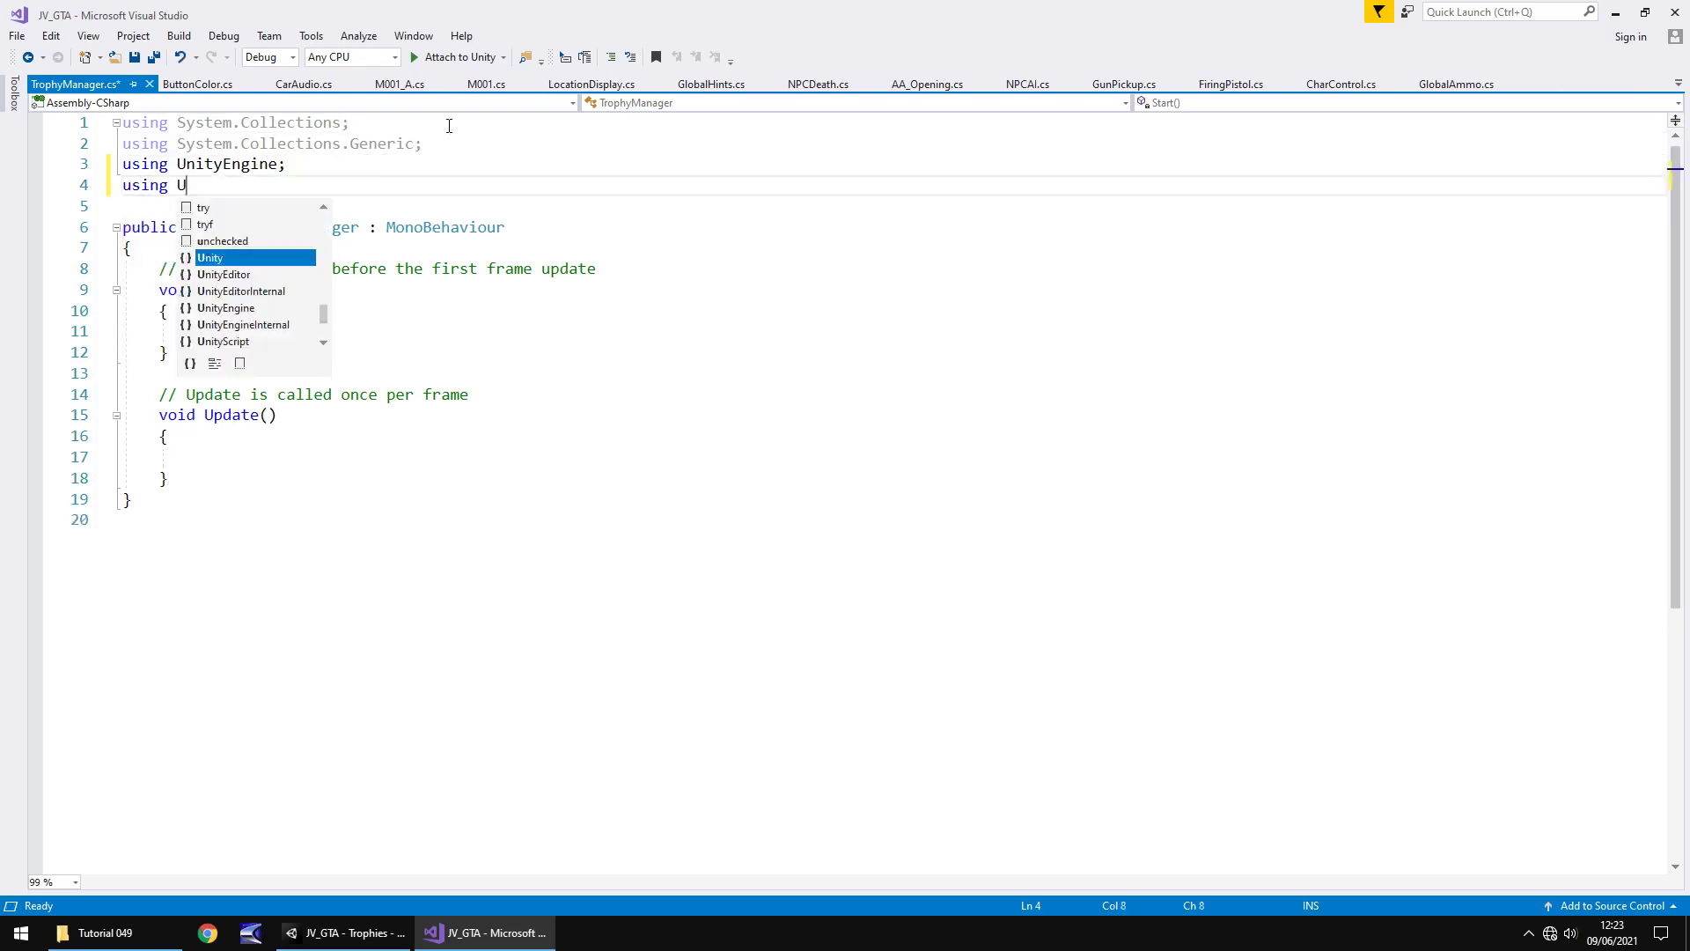
type("nityEngine.")
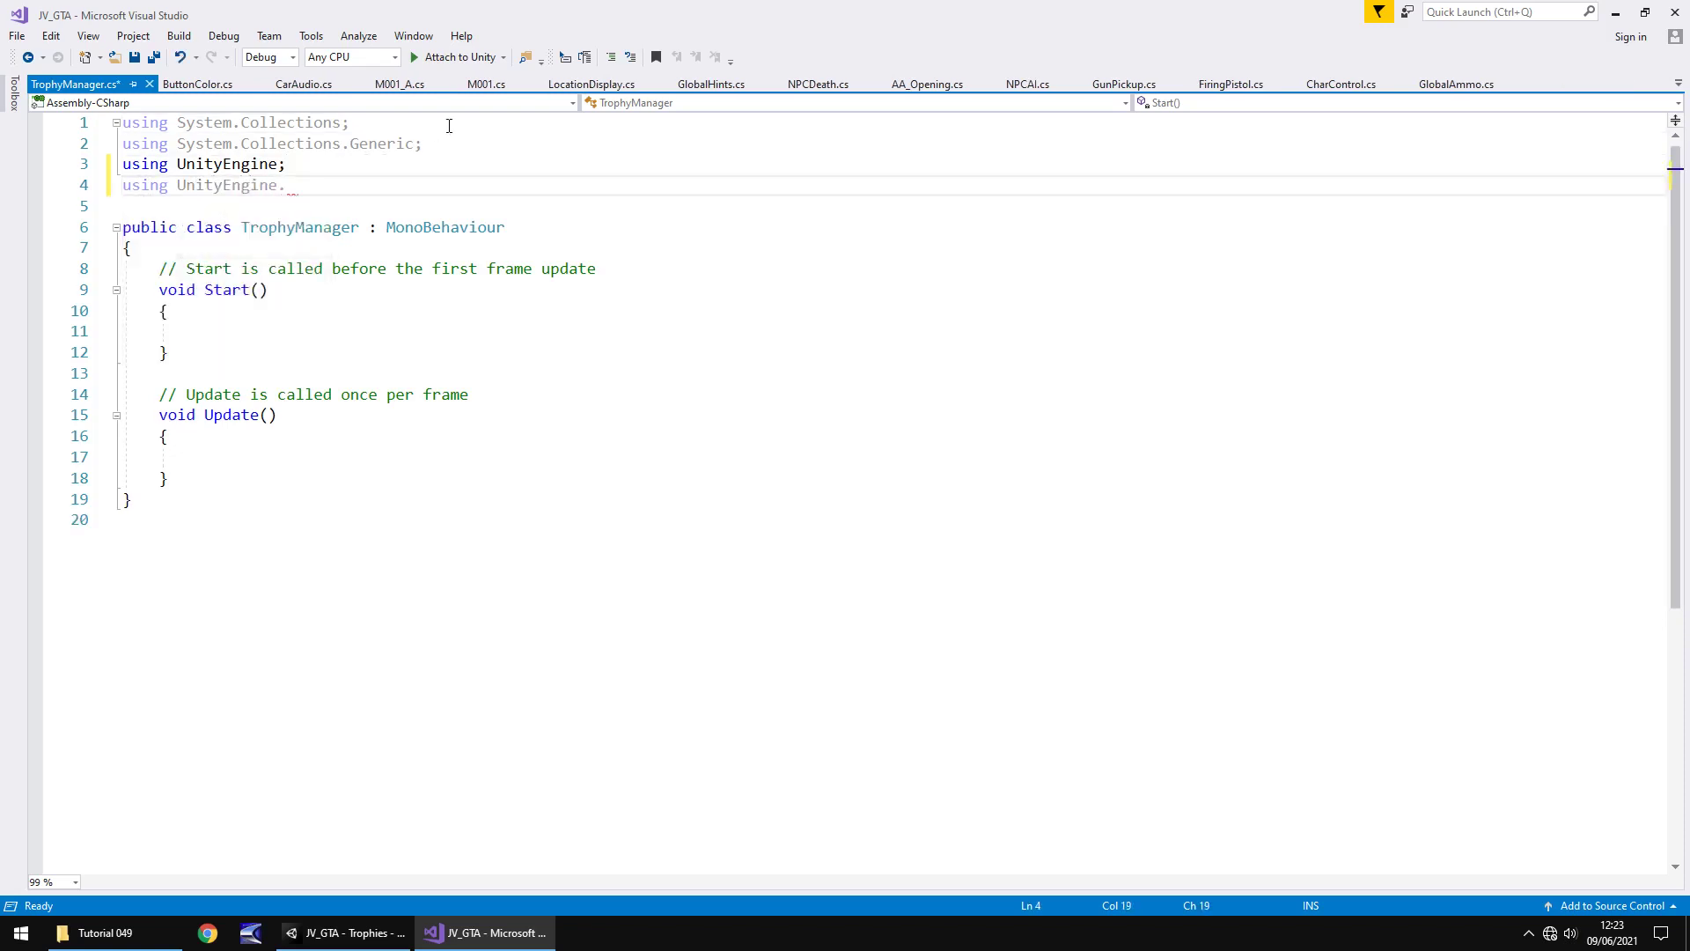
type("Sc")
key("Tab")
type(";")
Start a public ReturnToMenu method calling SceneManager.LoadScene after Update
left_click(281, 472)
key("Return")
key("Return")
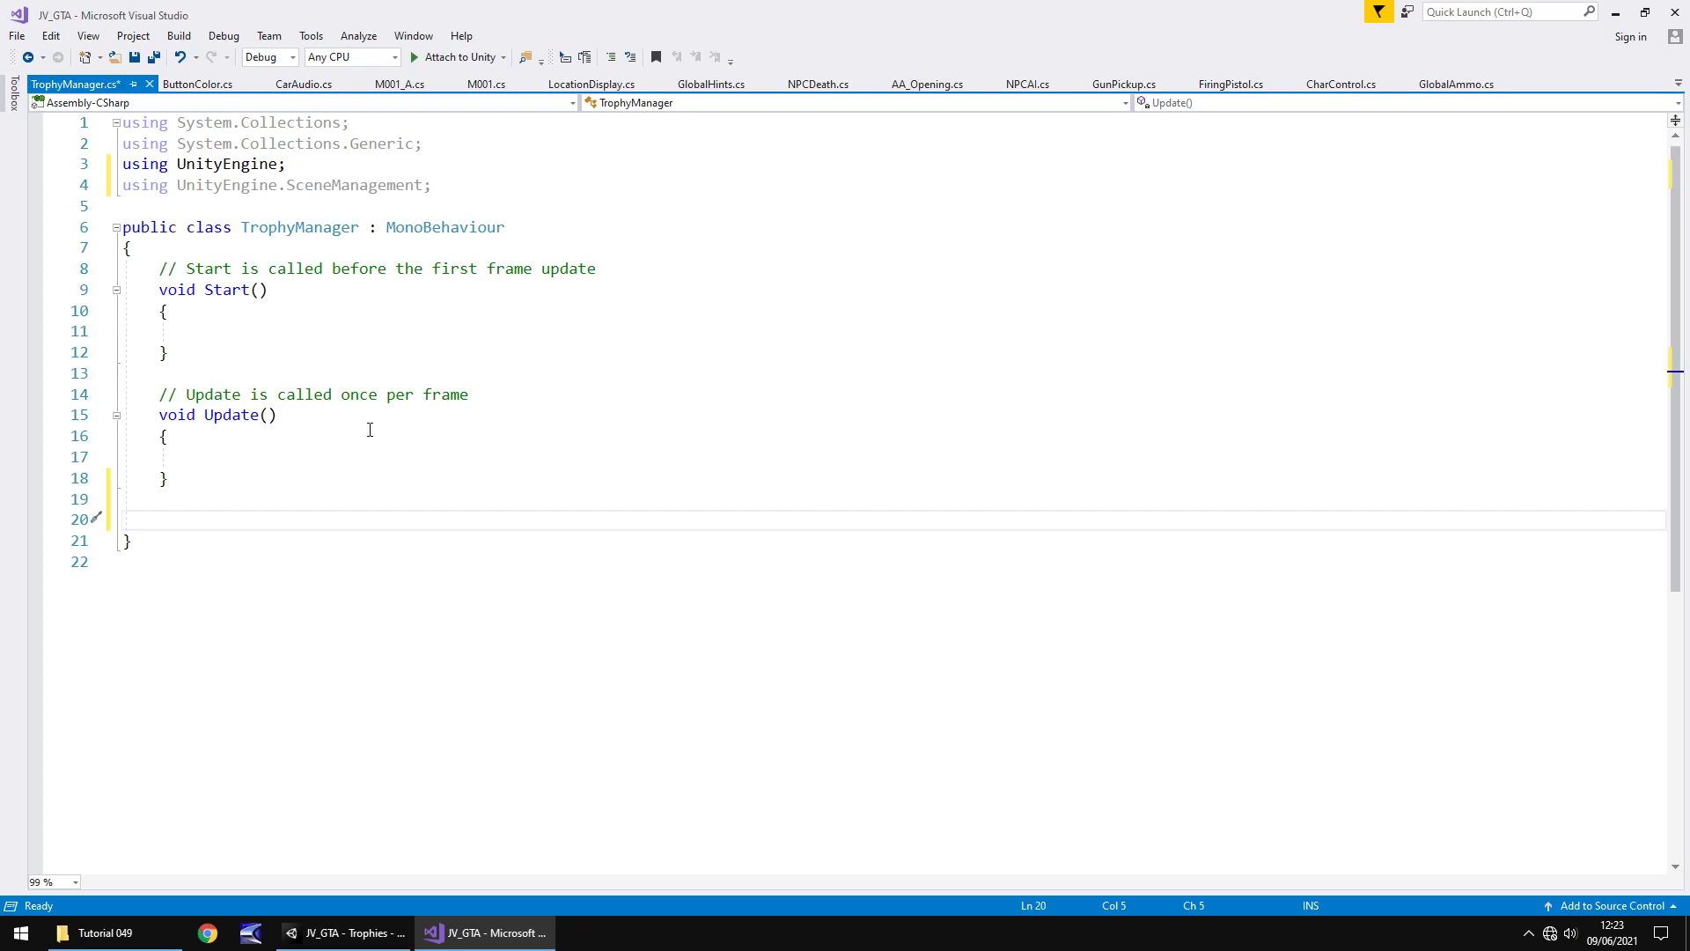
type("public void Return")
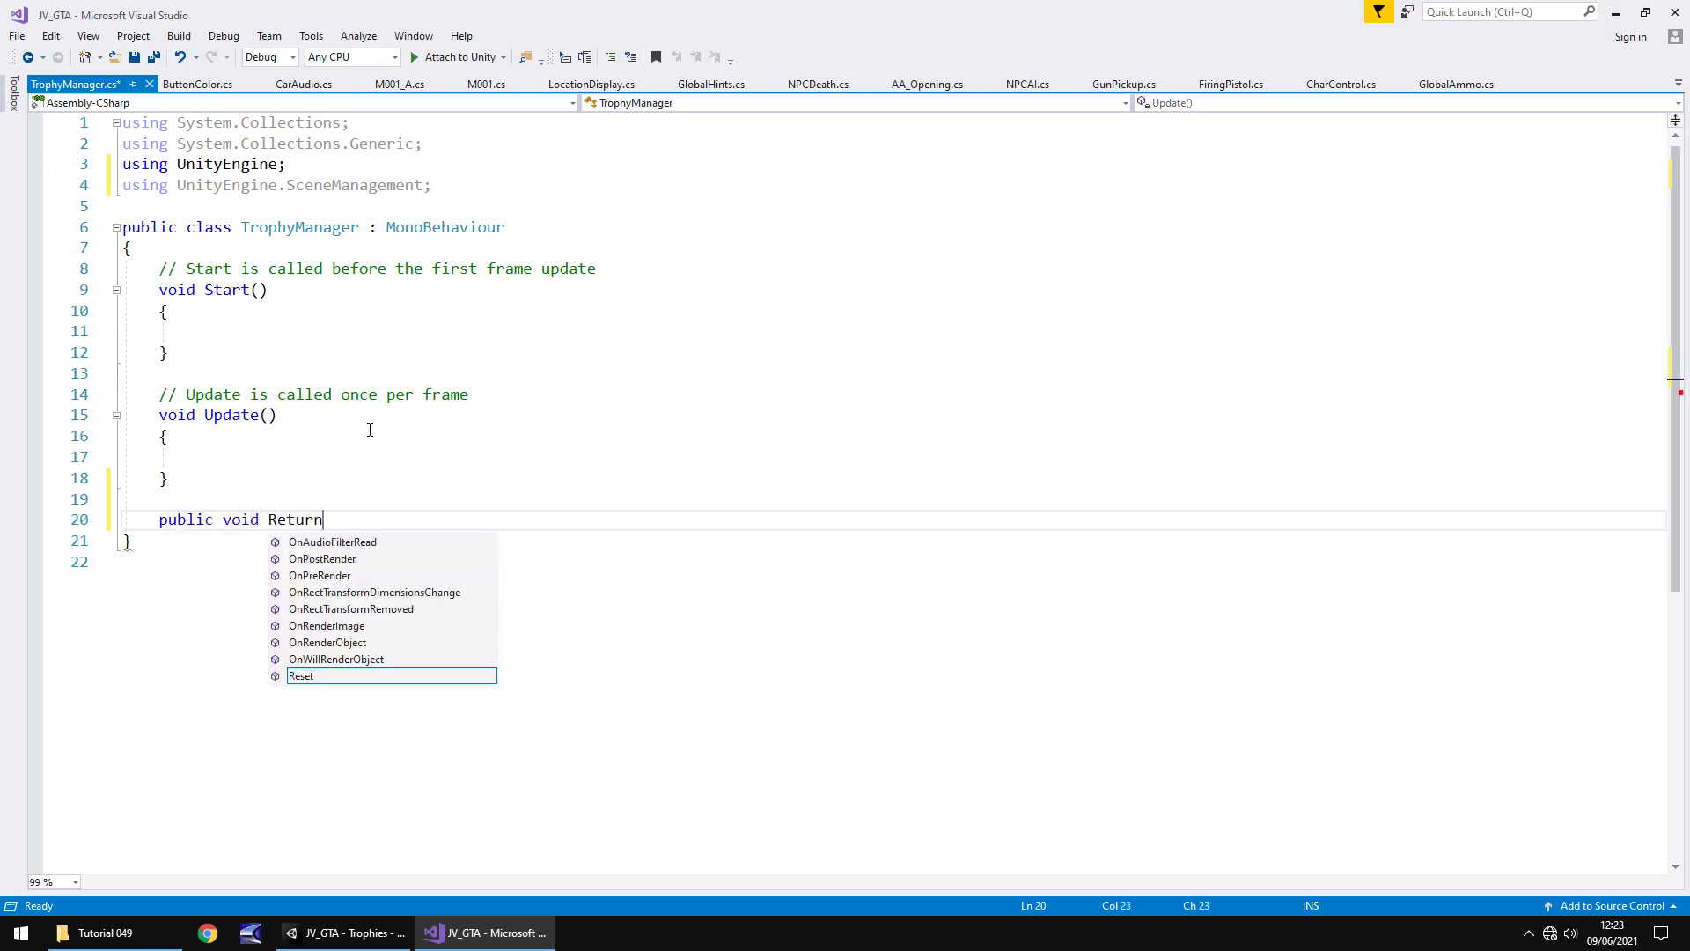
type("ToMenu() {")
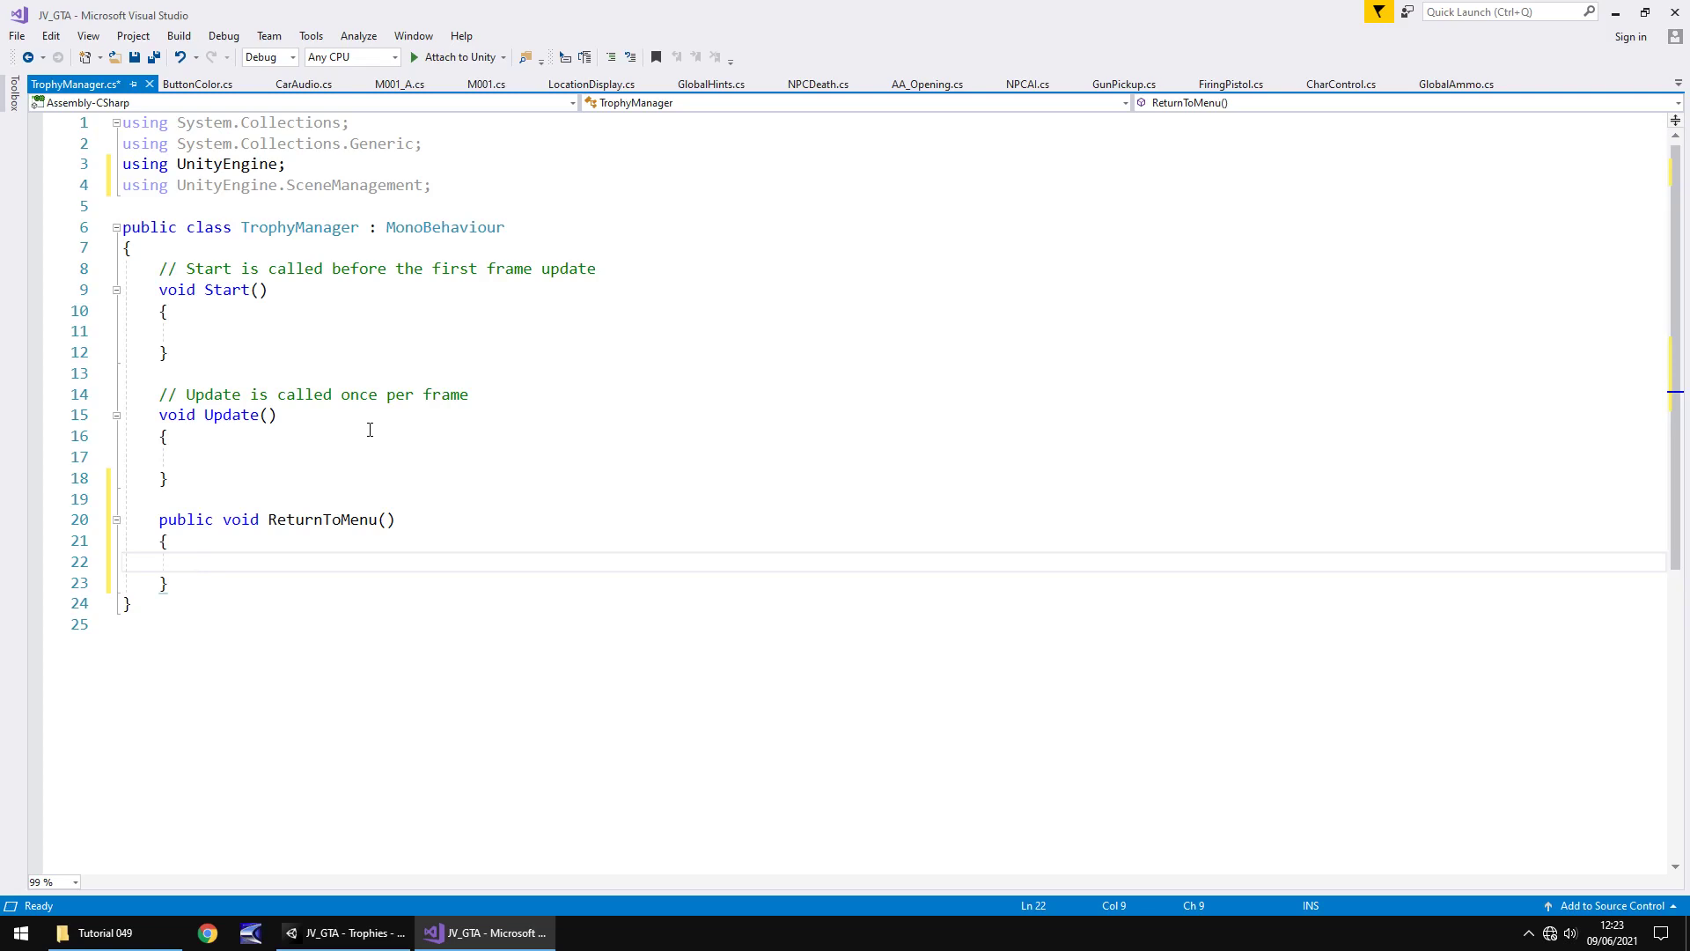
type("Sce")
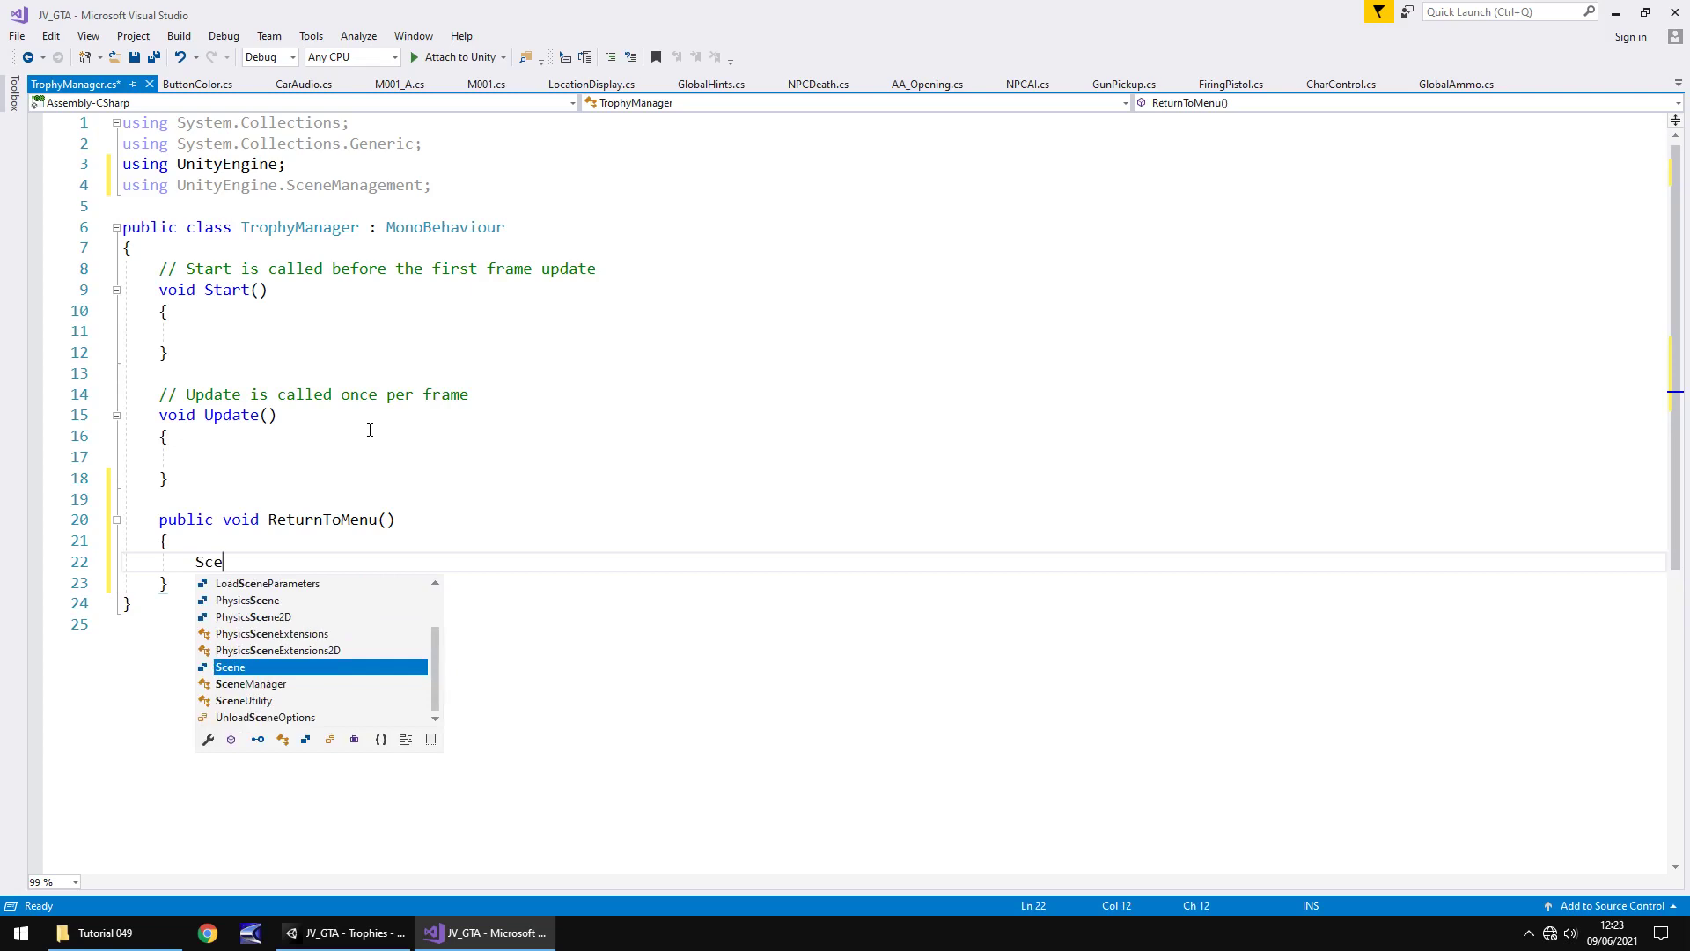
key("Down")
key("Tab")
type(".L")
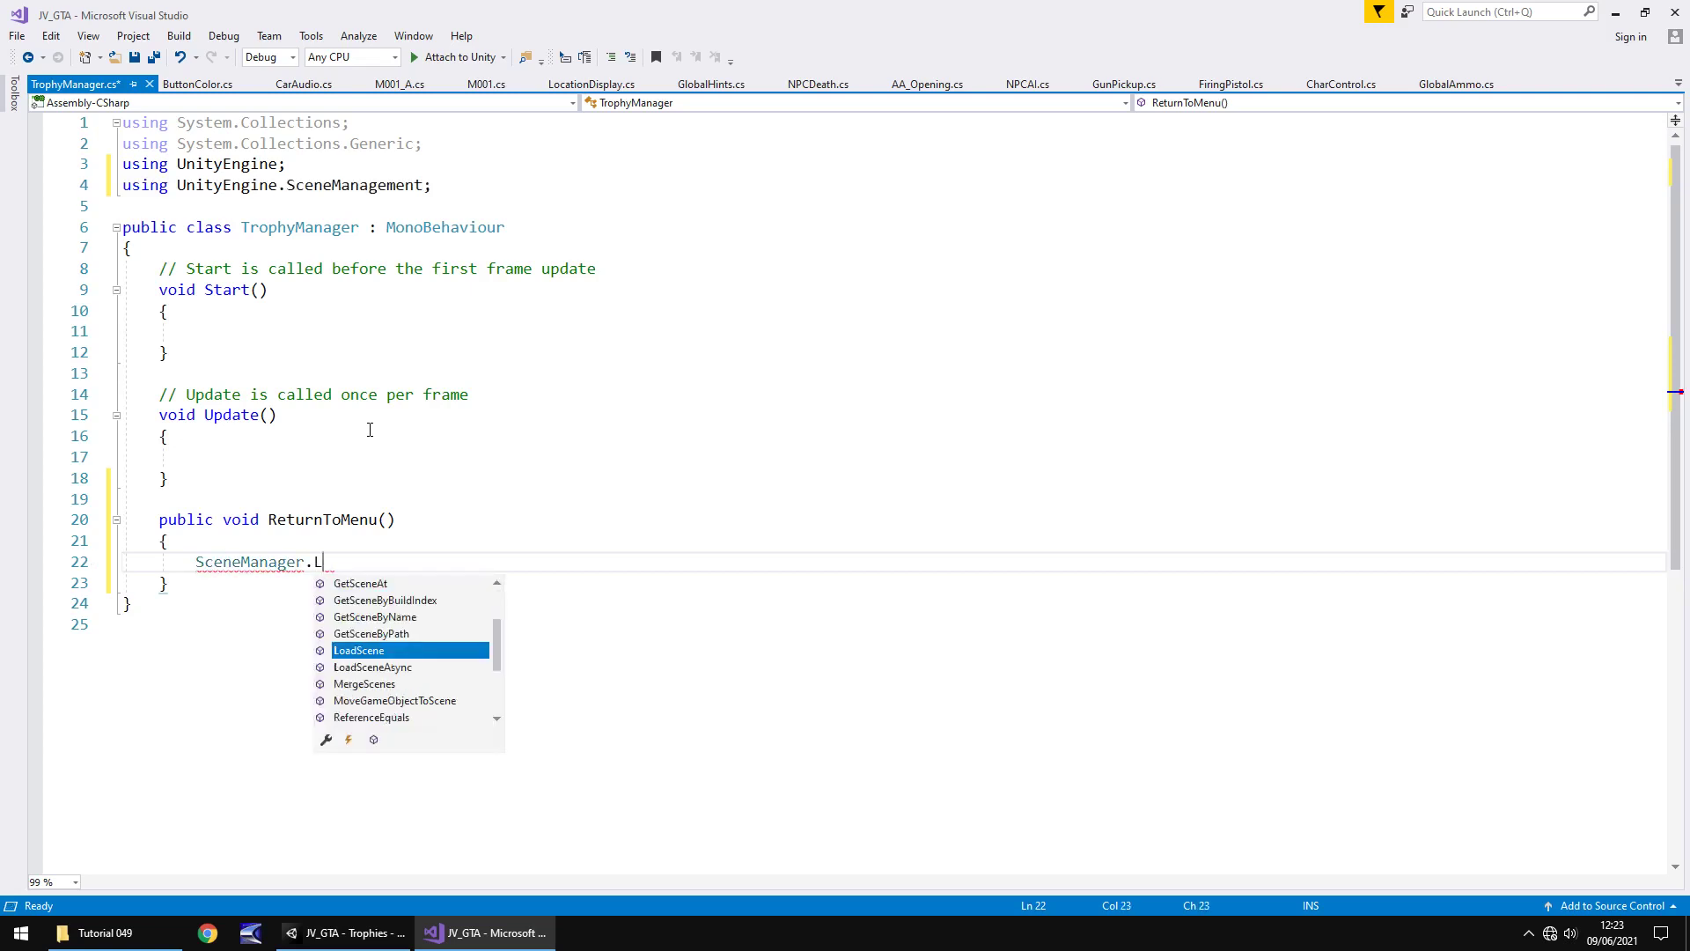
type("oadScene(")
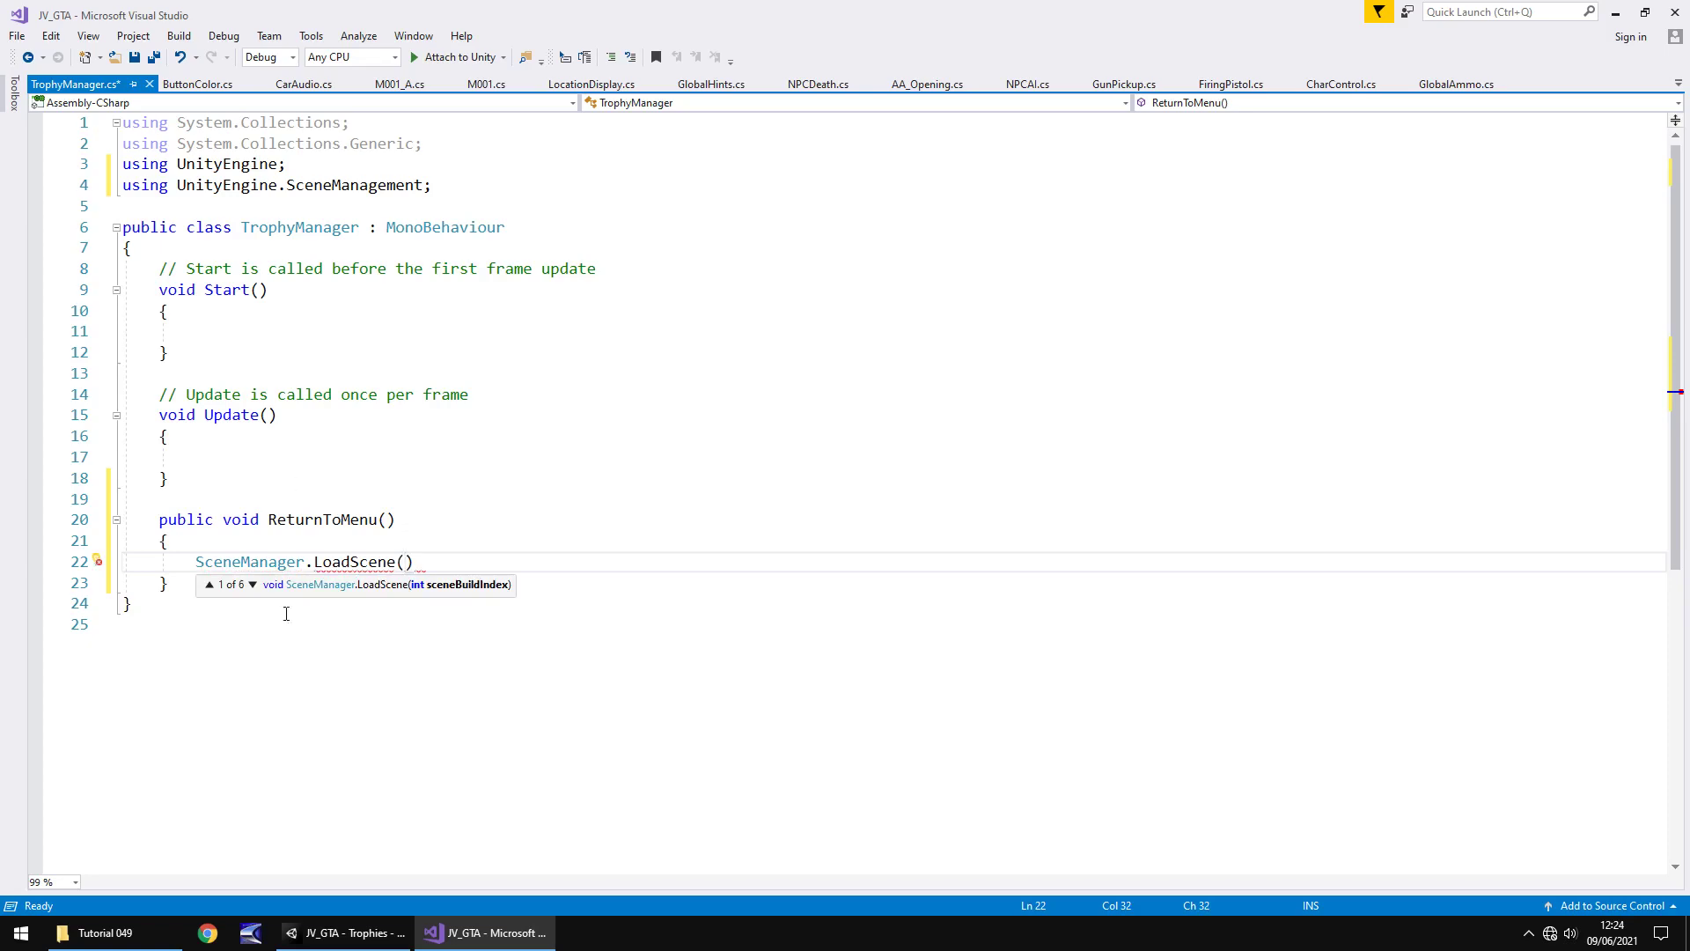
Check the scene indices in Unity's Build Settings
left_click(350, 931)
left_click(14, 28)
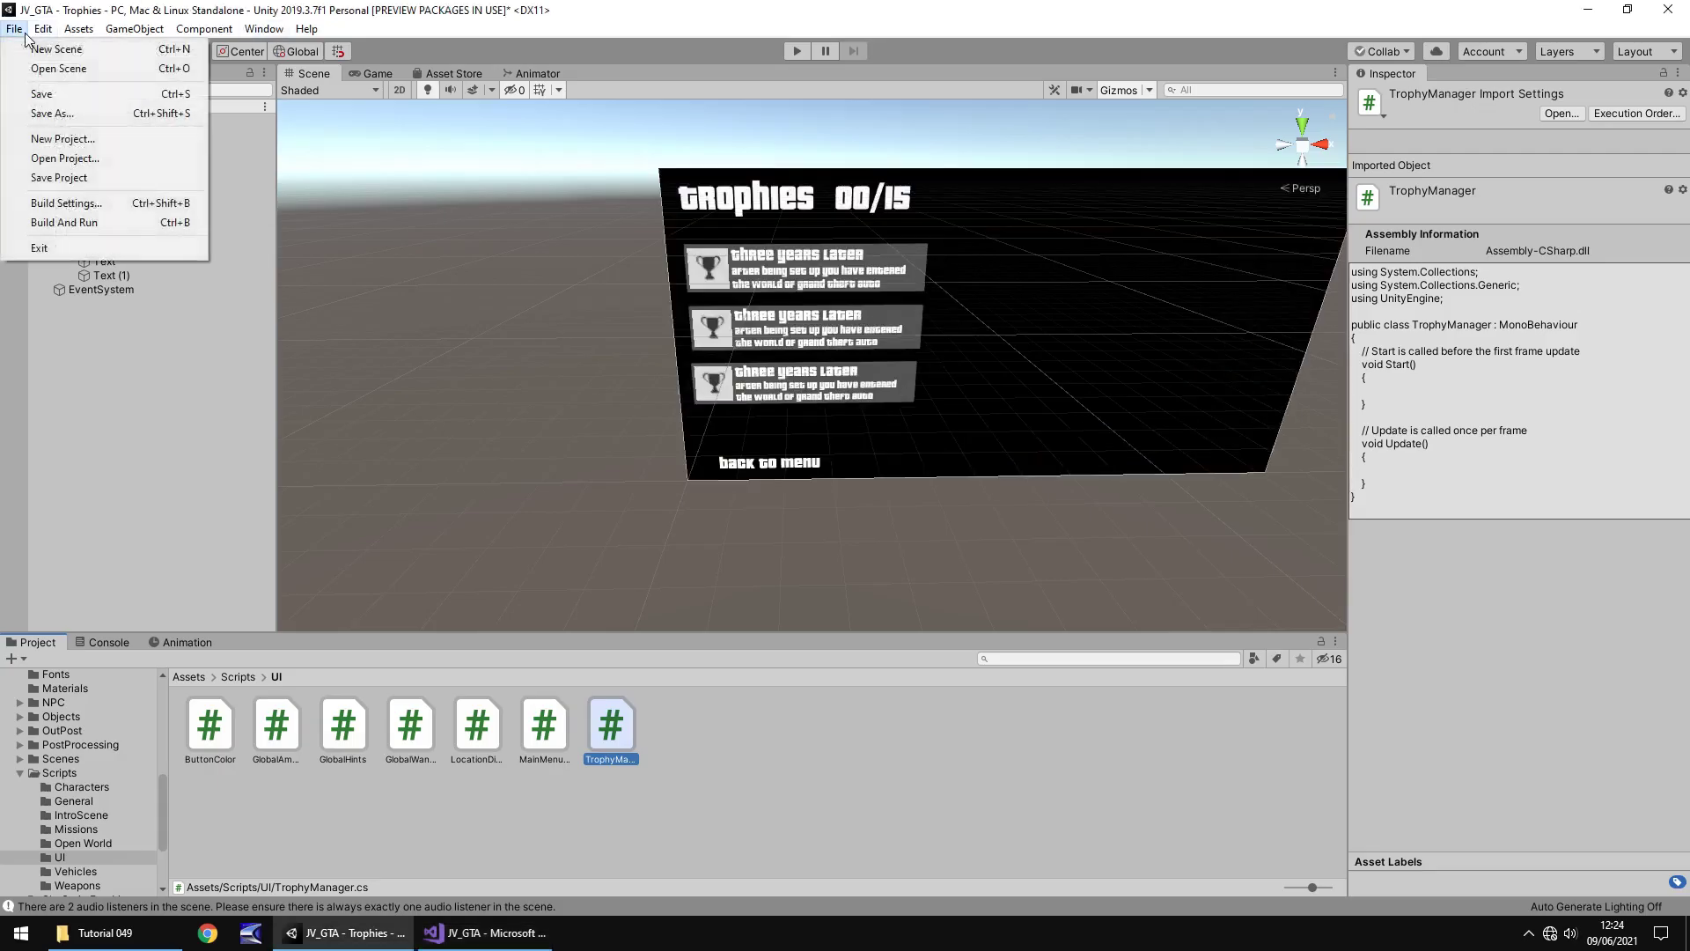
left_click(91, 204)
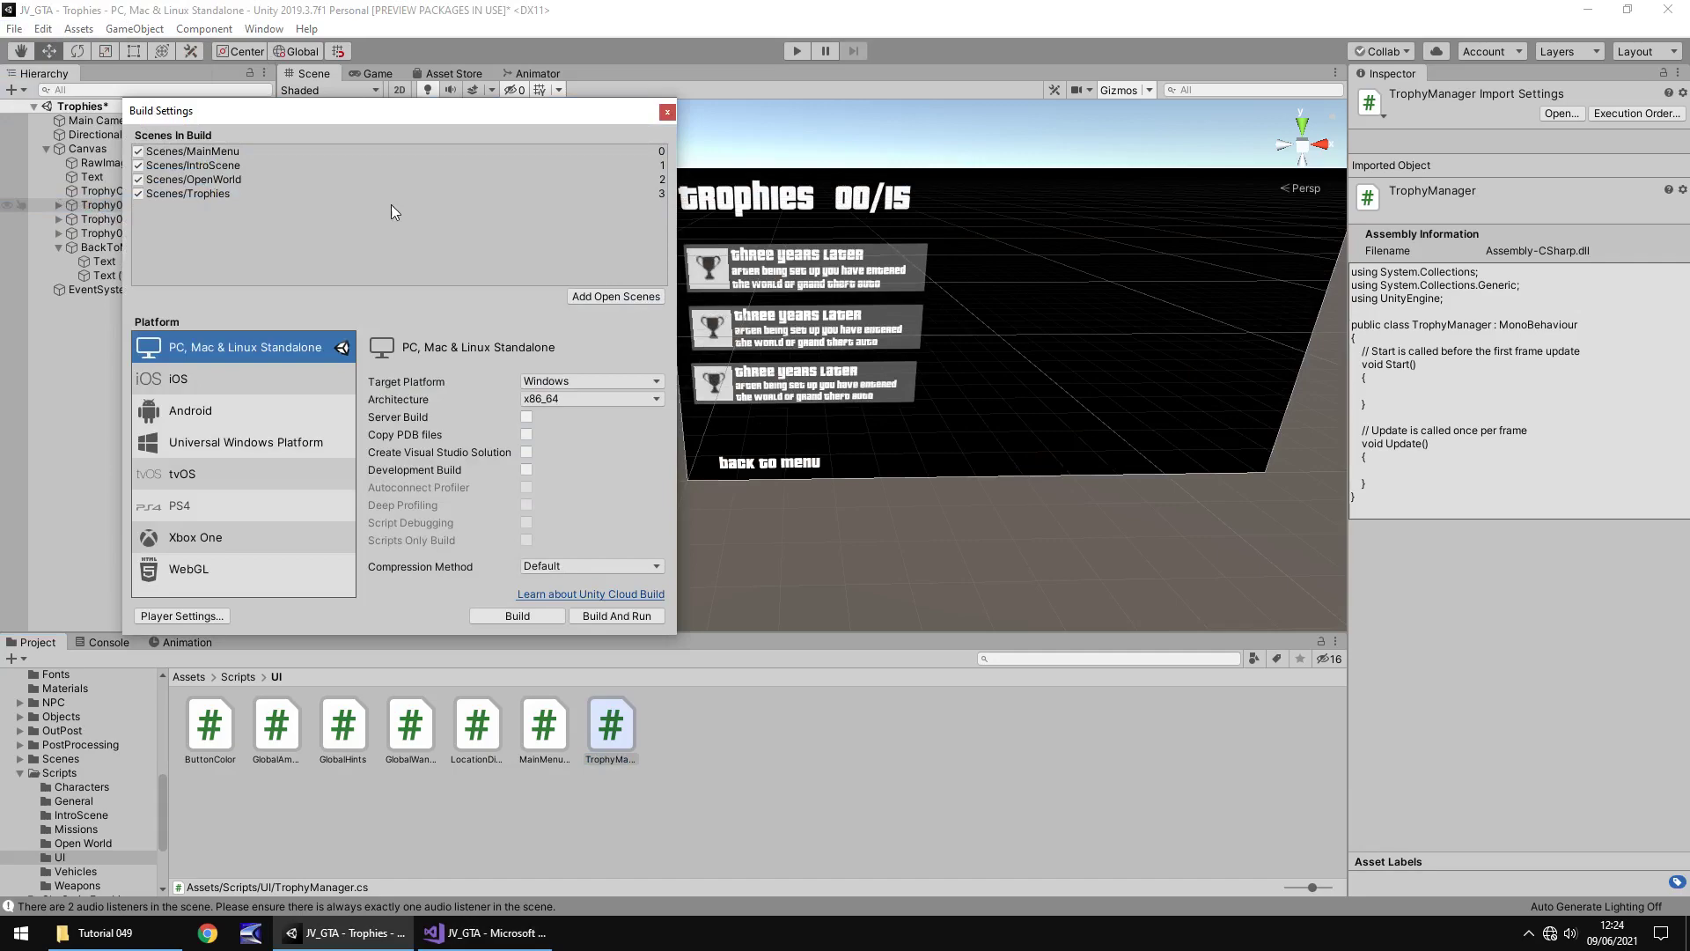
left_click(668, 111)
left_click(487, 932)
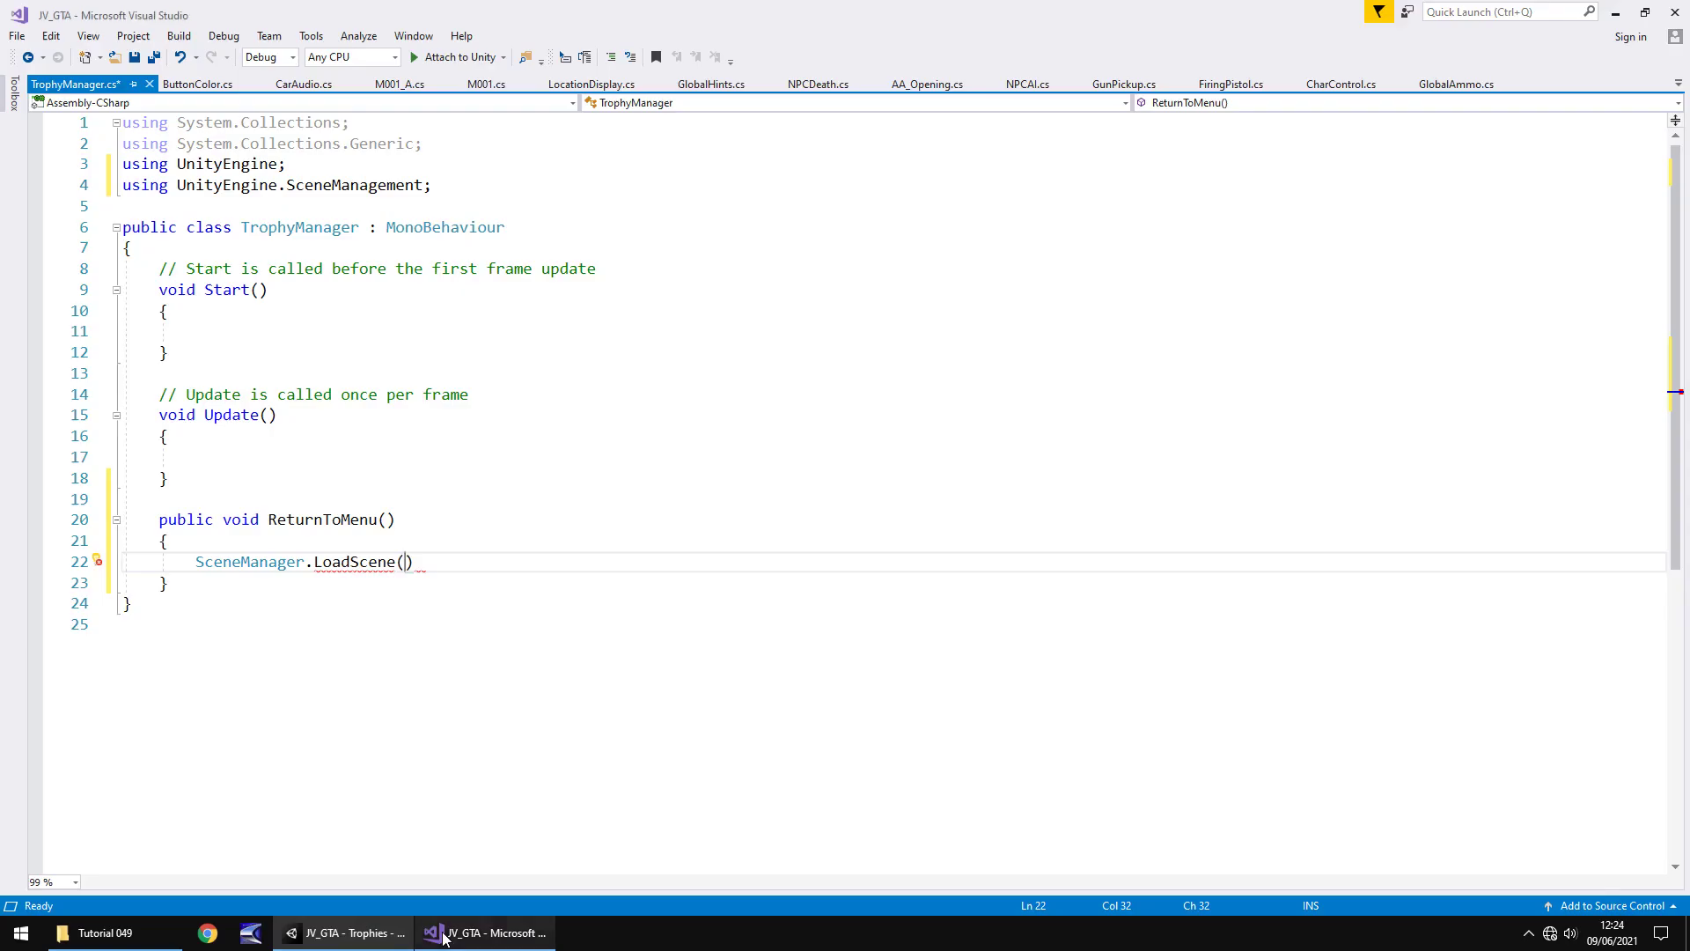
Complete the call as SceneManager.LoadScene(0); and save the script
type("0")
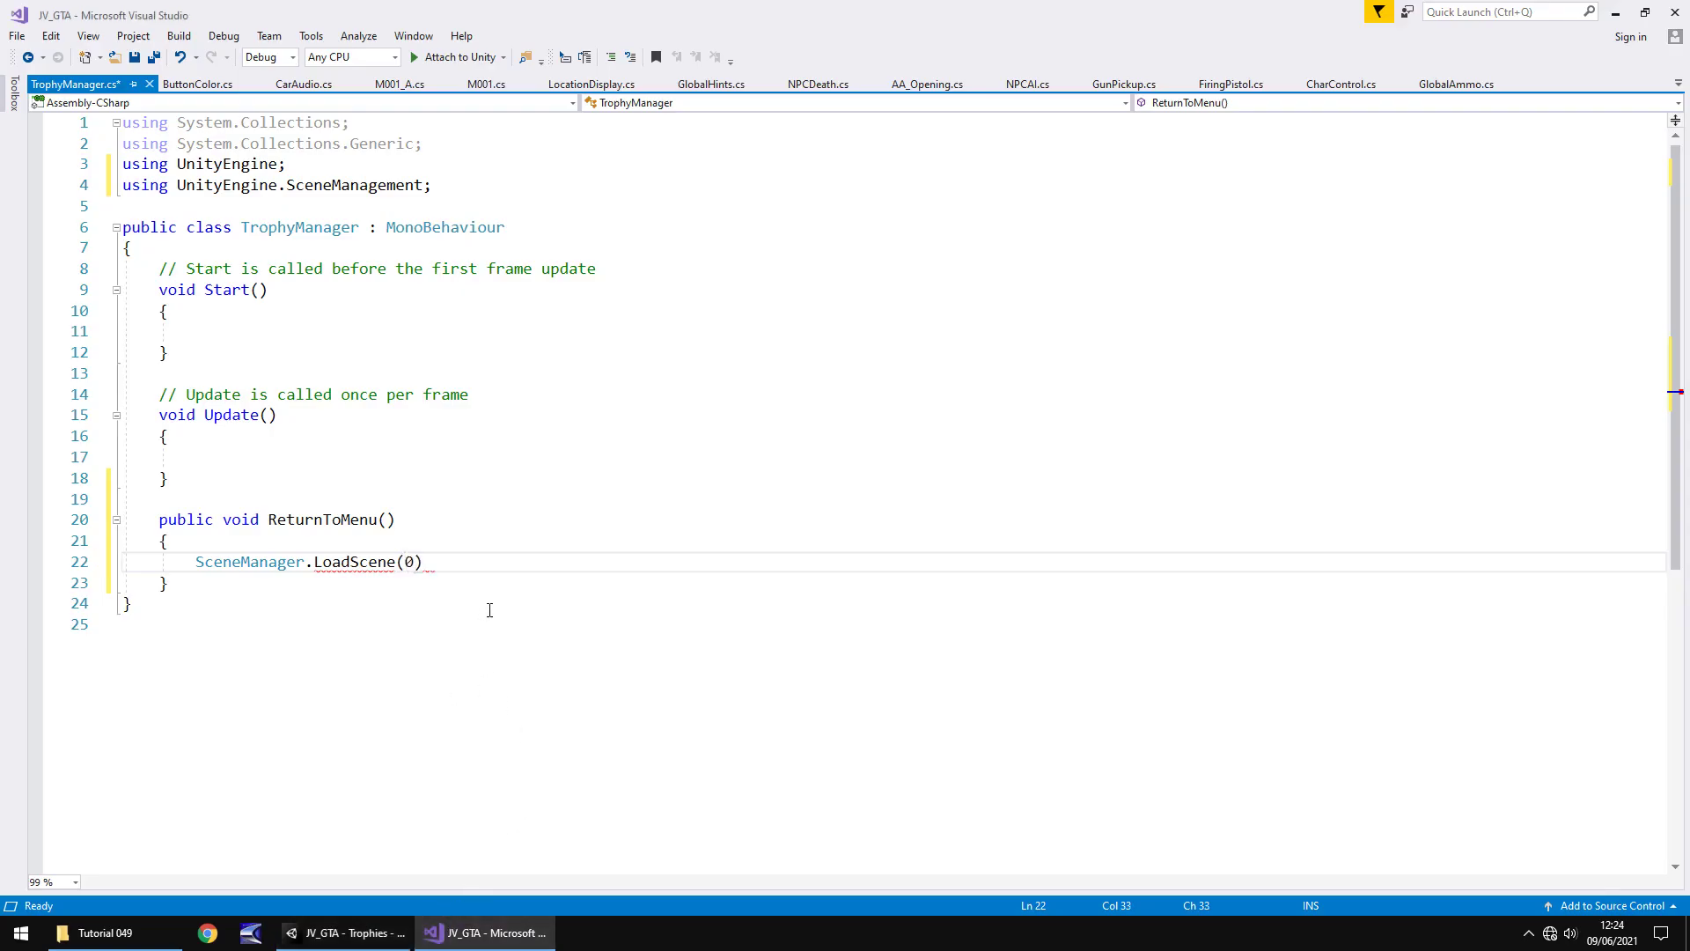
type(")l;")
key("BackSpace")
type(";")
key("ctrl+s")
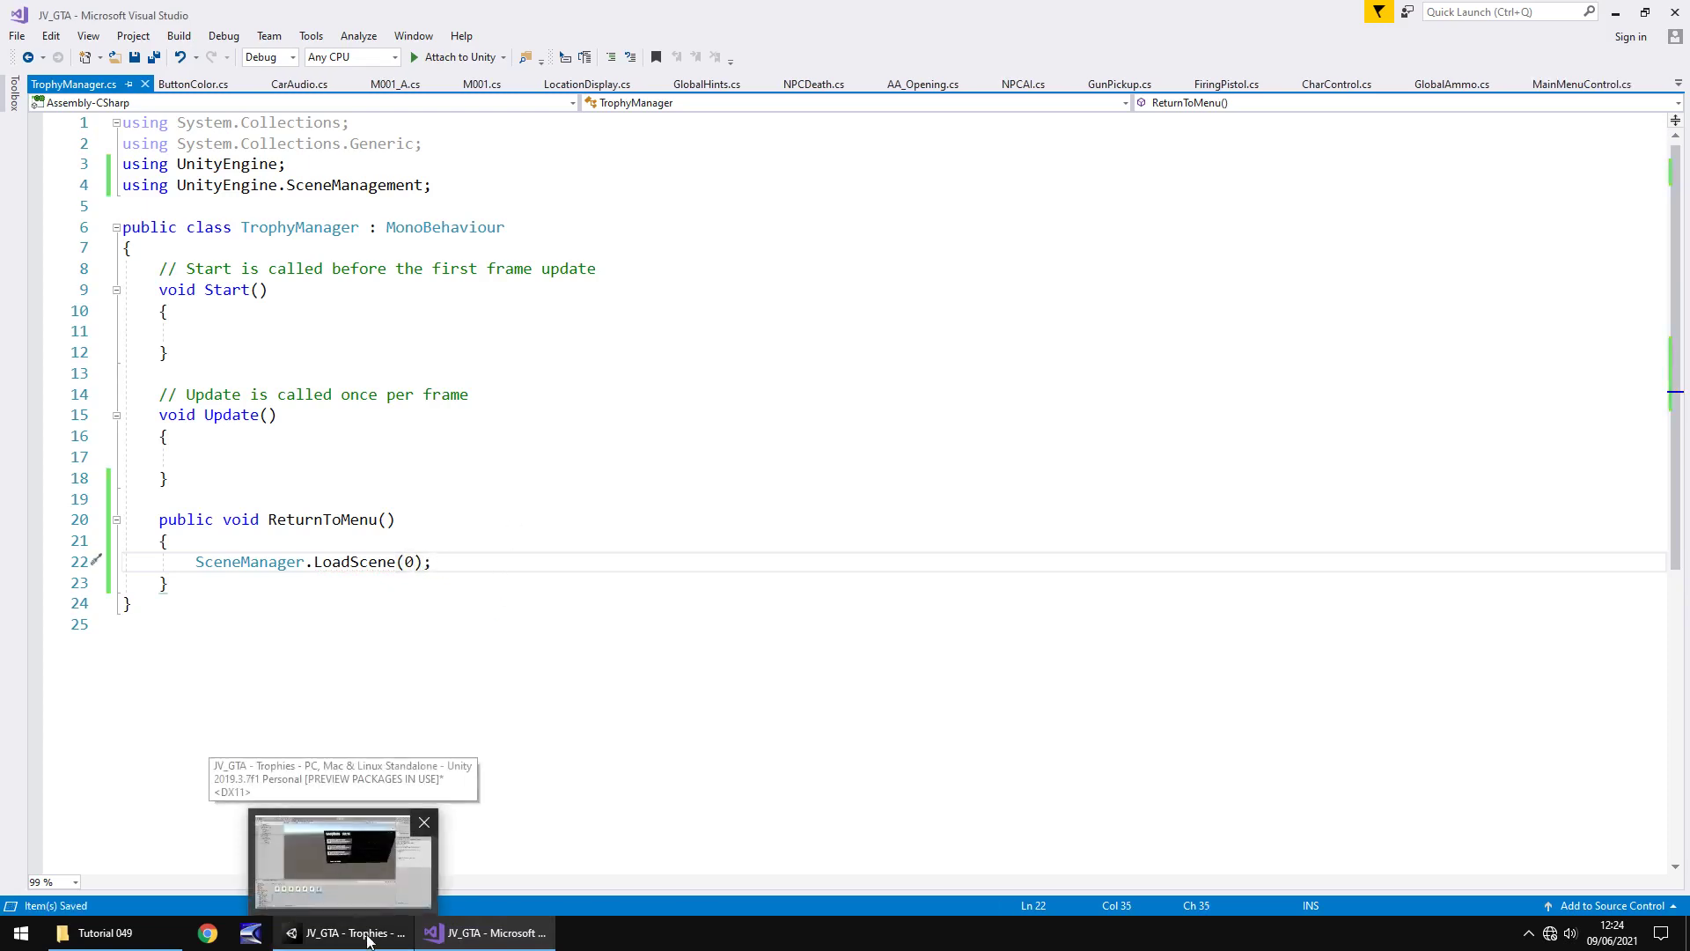
Create an empty TrophyControl object, attach TrophyManager.cs, and move it to the Hierarchy's top
left_click(345, 858)
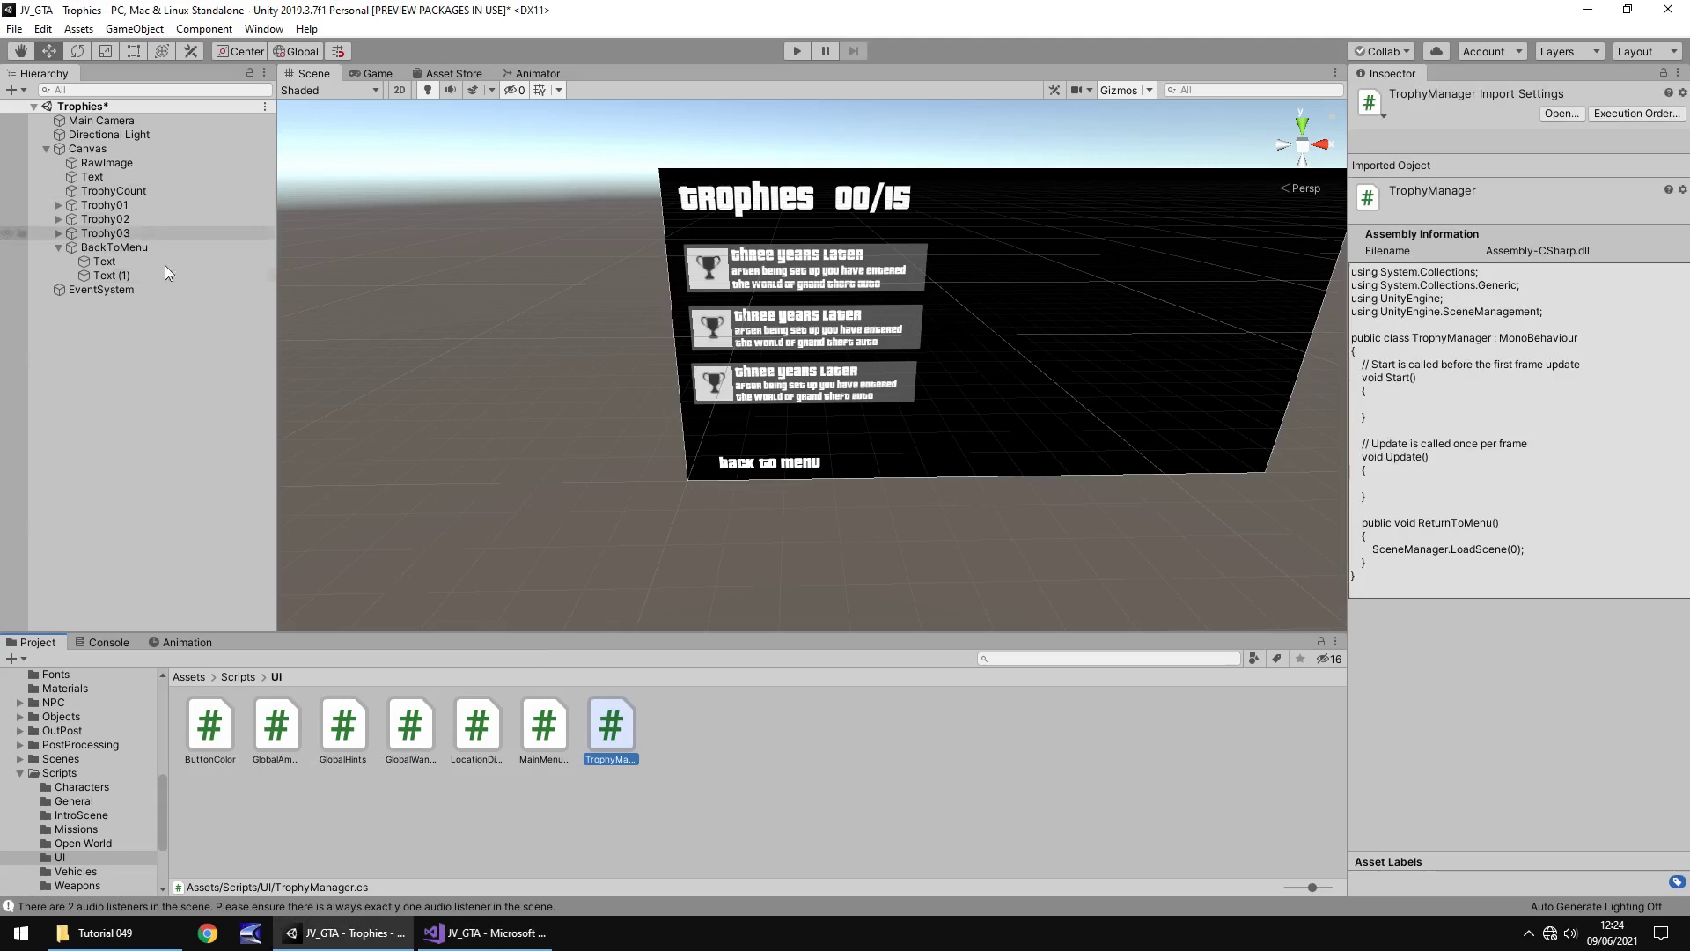
left_click(150, 30)
left_click(154, 51)
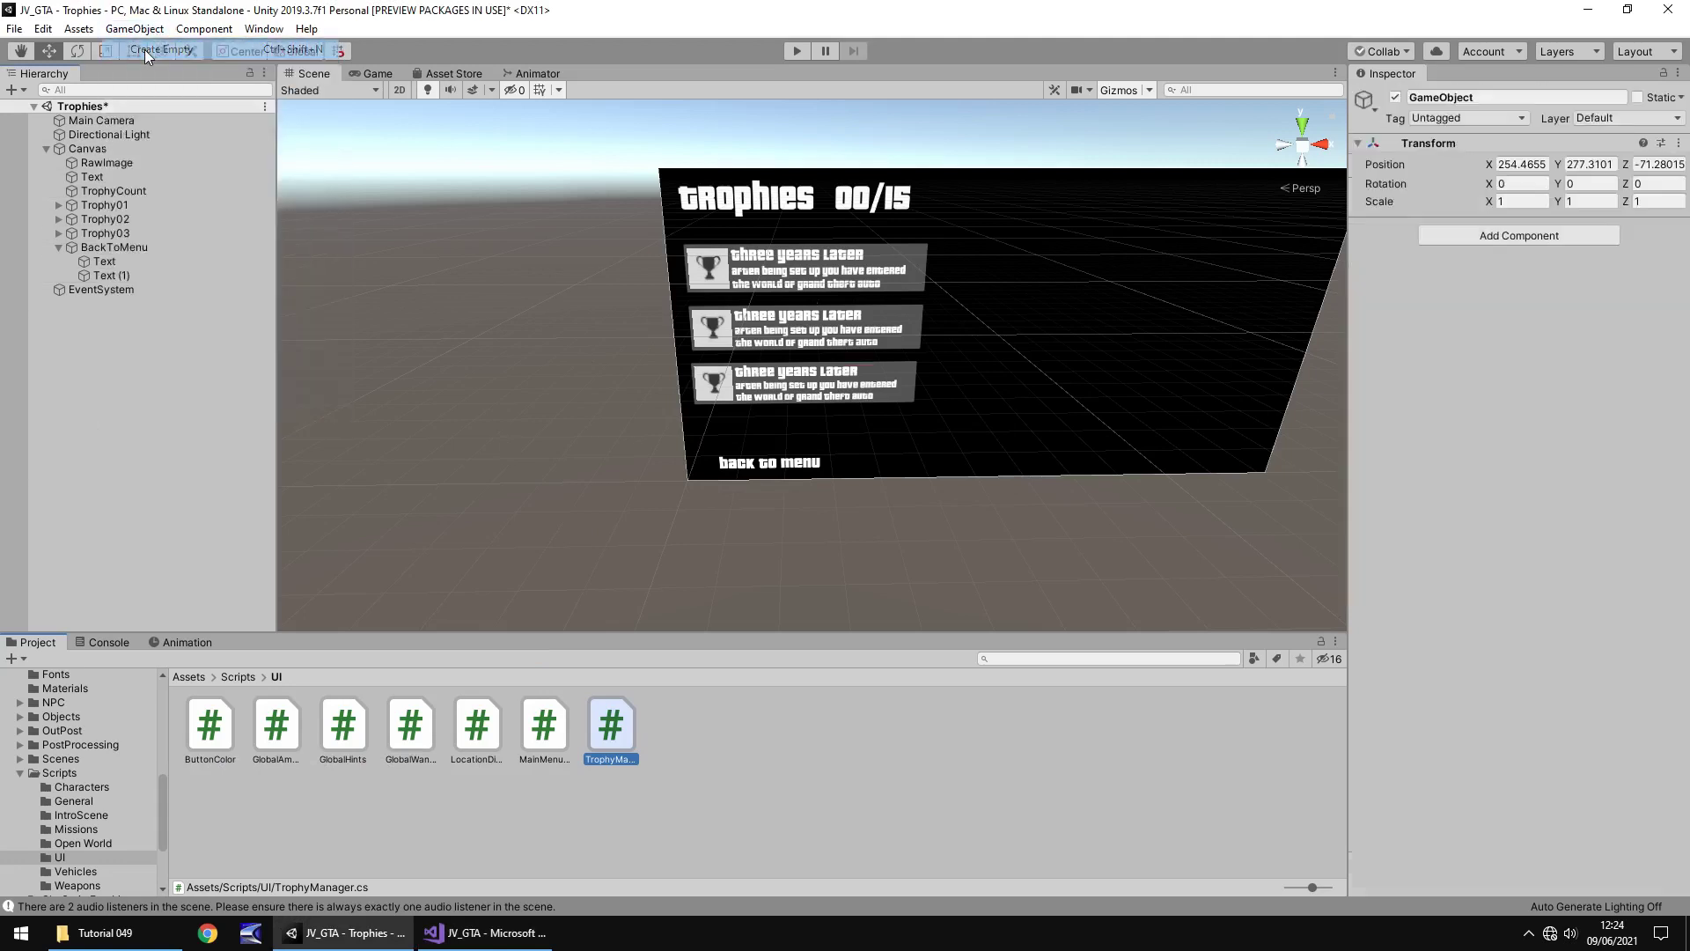
type("T")
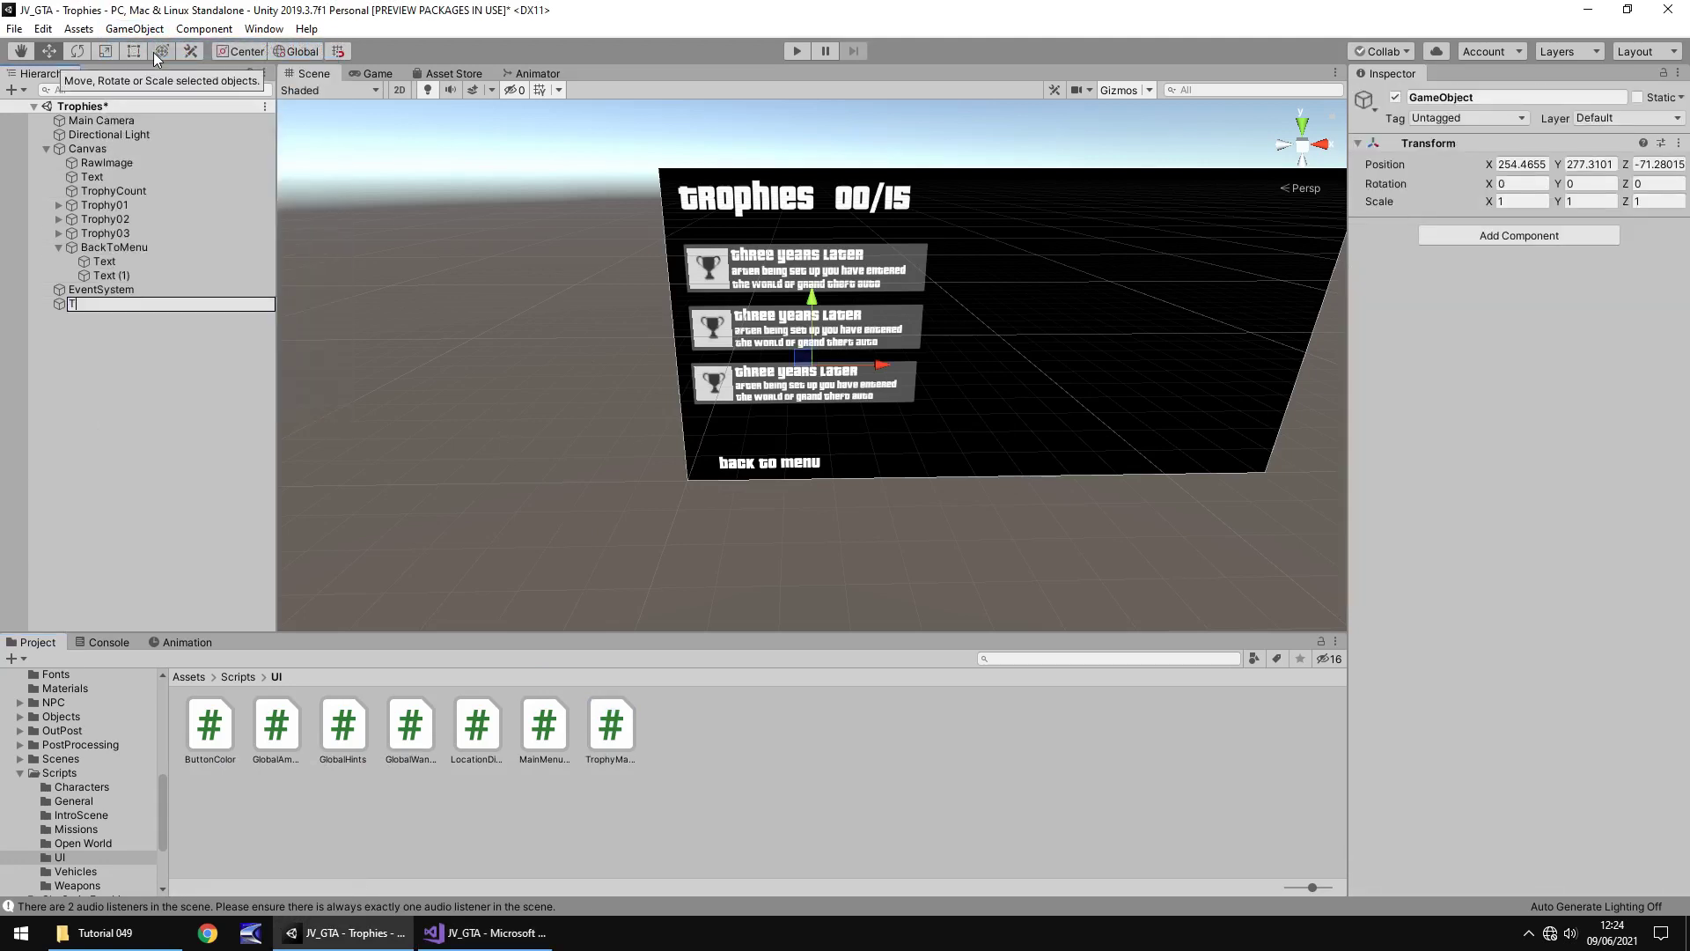
type("rophyControl")
key("Return")
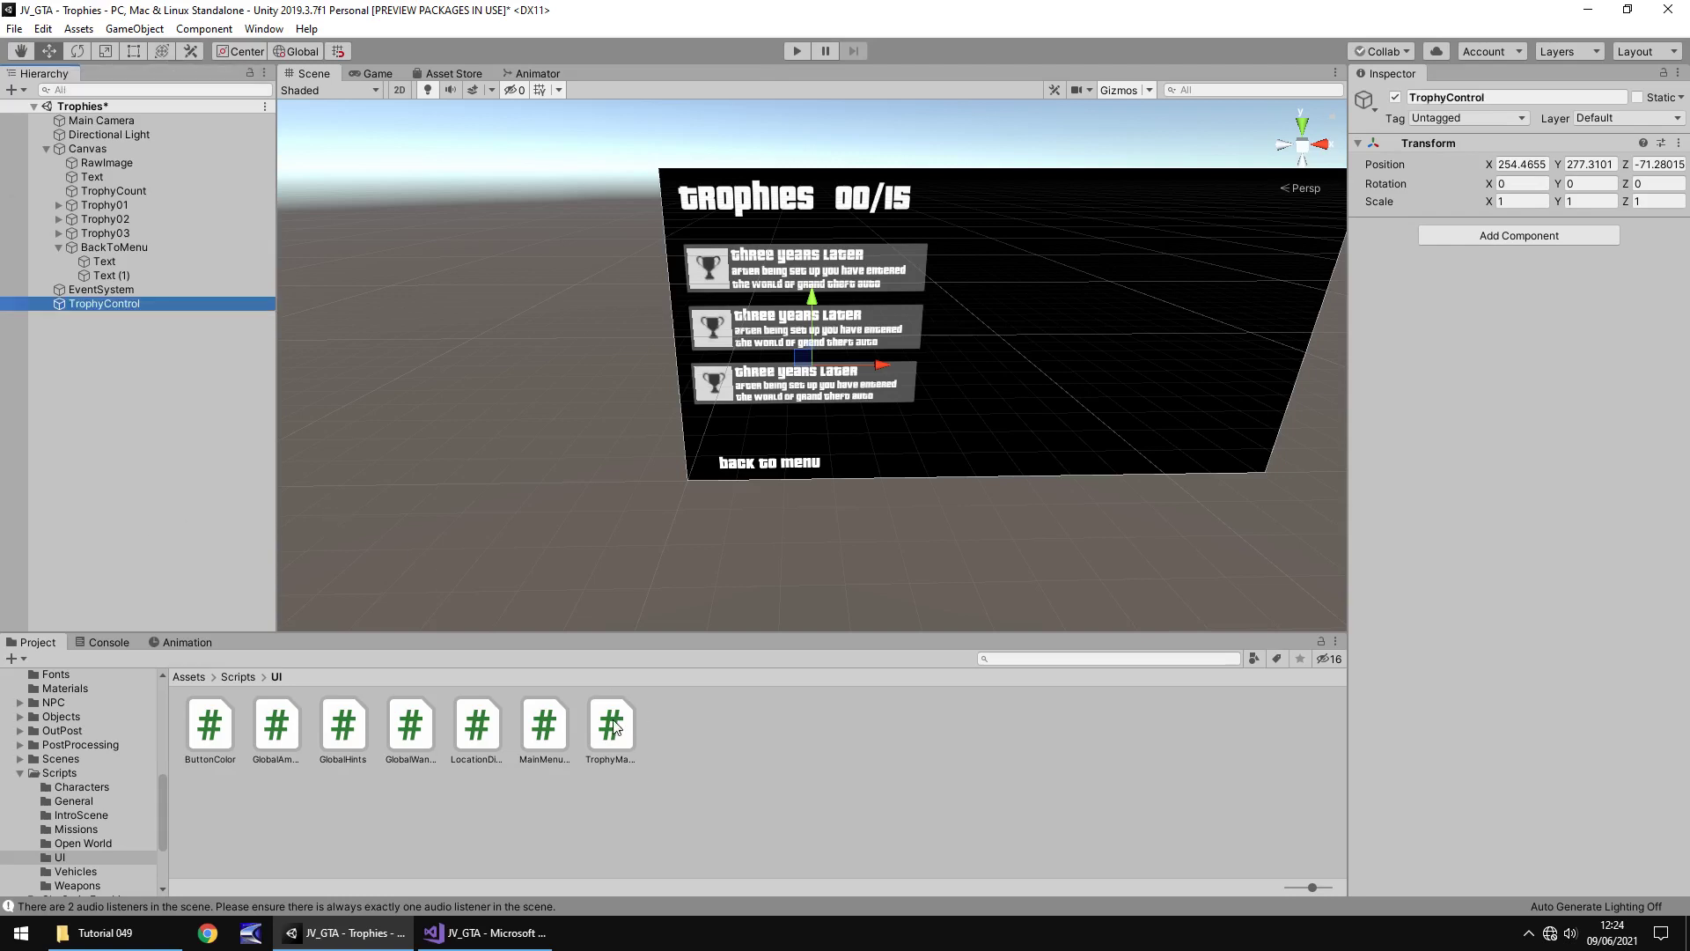
left_click_drag(613, 726, 1450, 361)
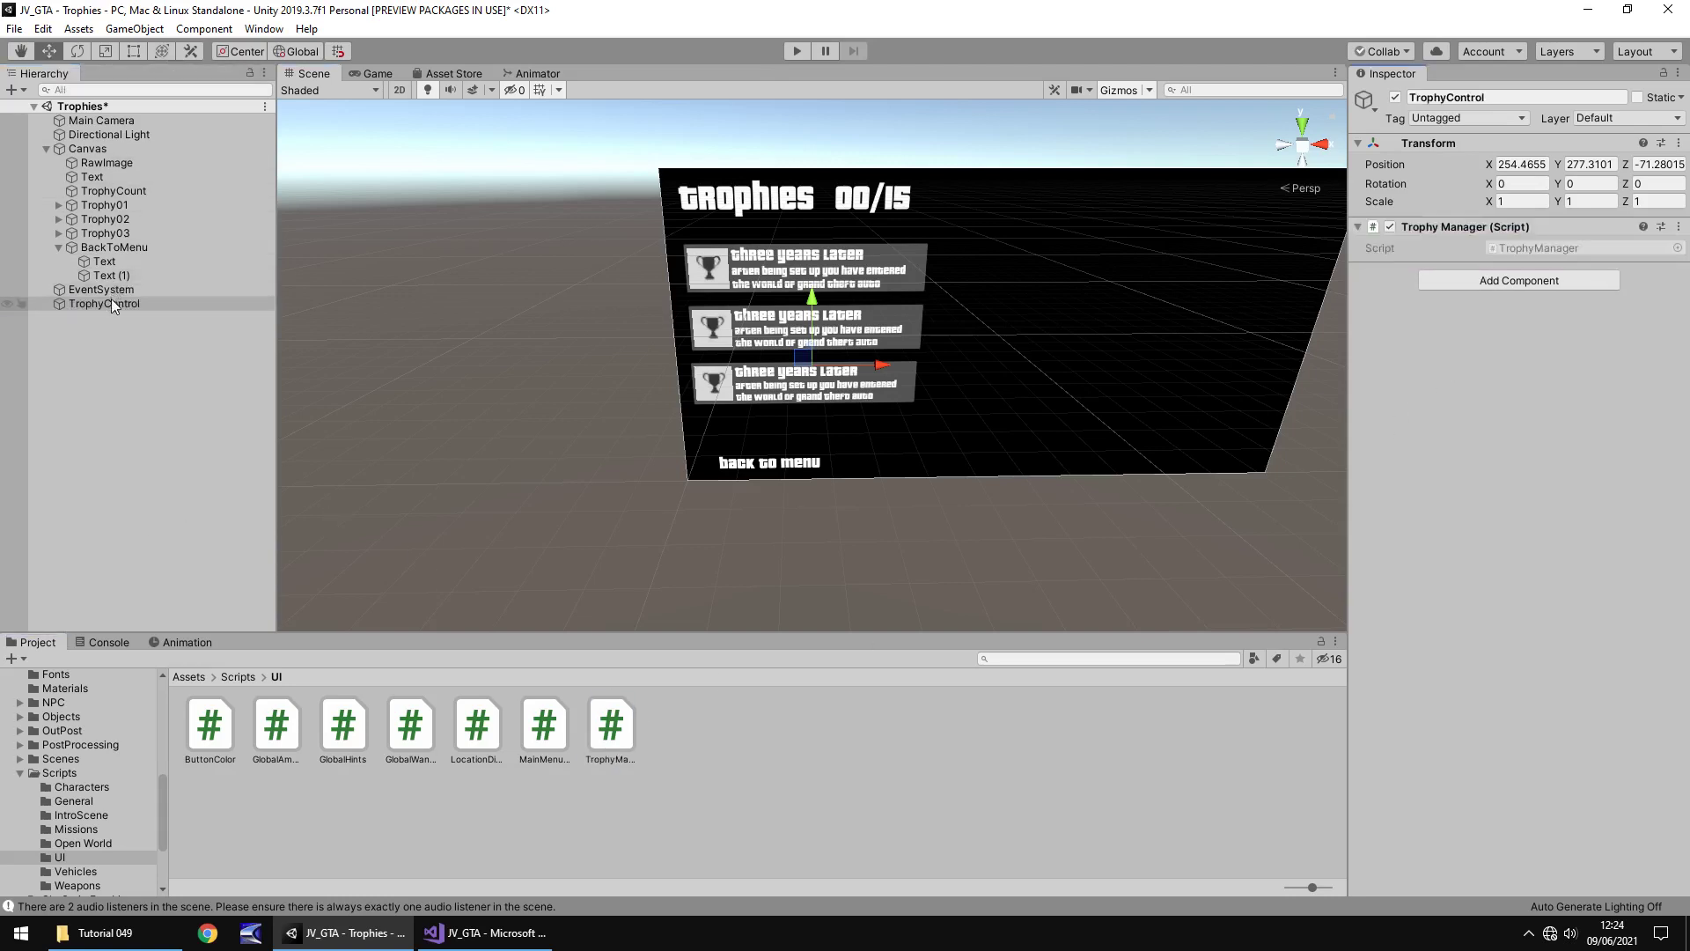
left_click_drag(112, 304, 113, 121)
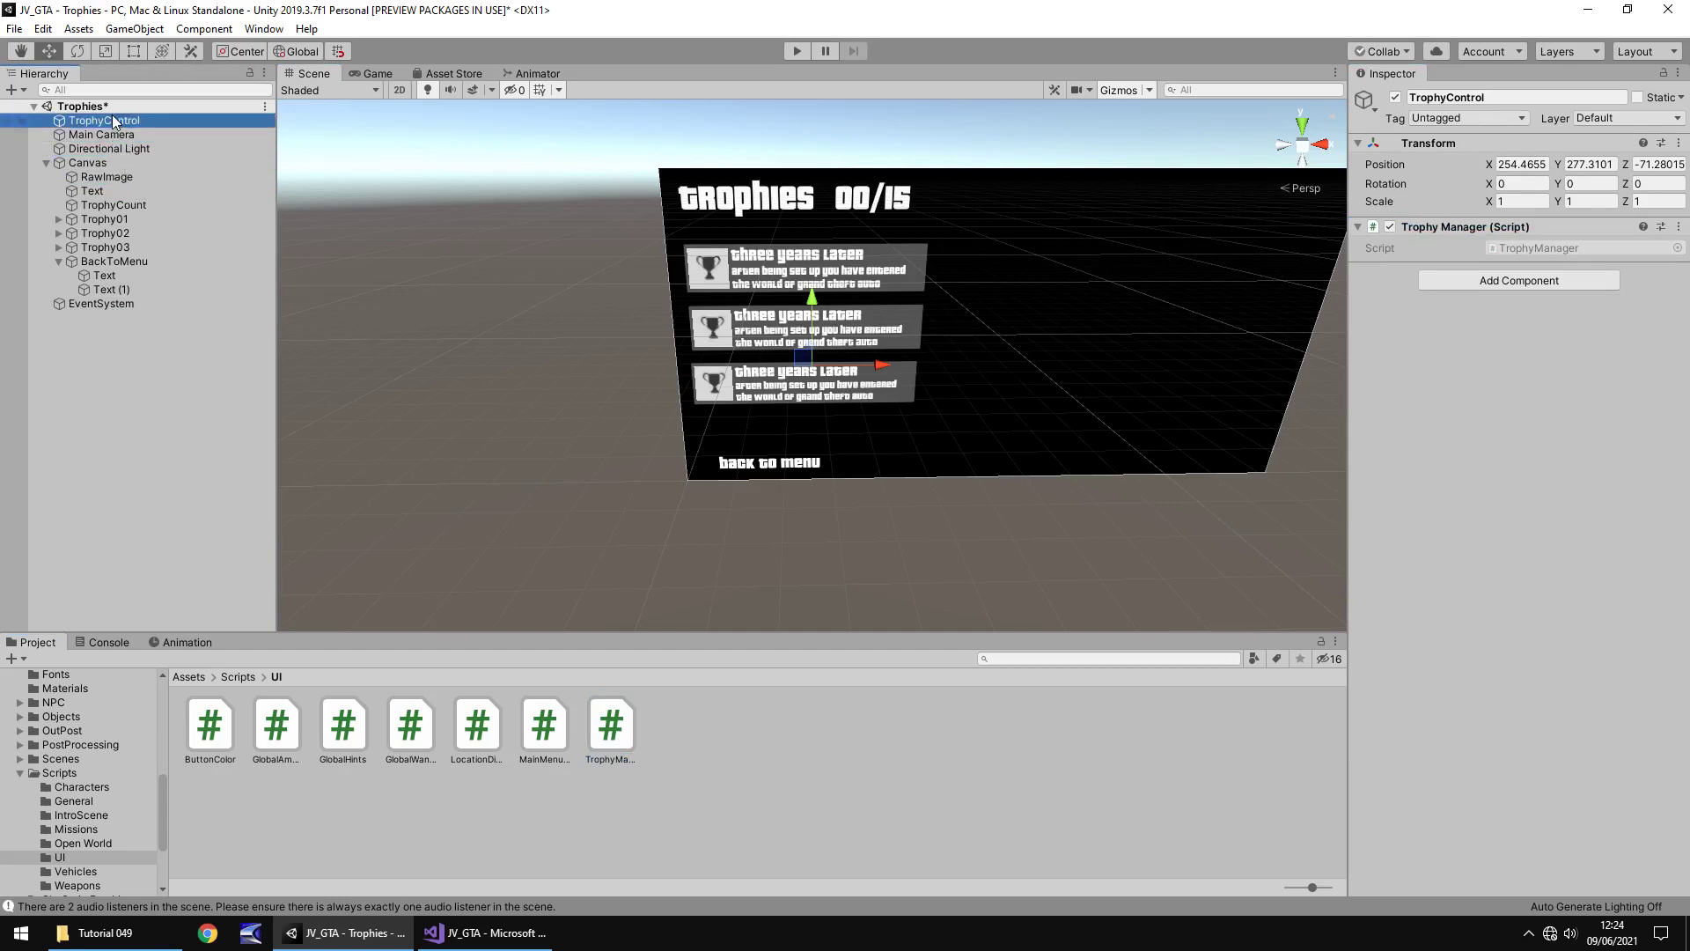
Add a BackToMenu On Click entry targeting TrophyControl's TrophyManager.ReturnToMenu(), then save the scene
left_click(140, 259)
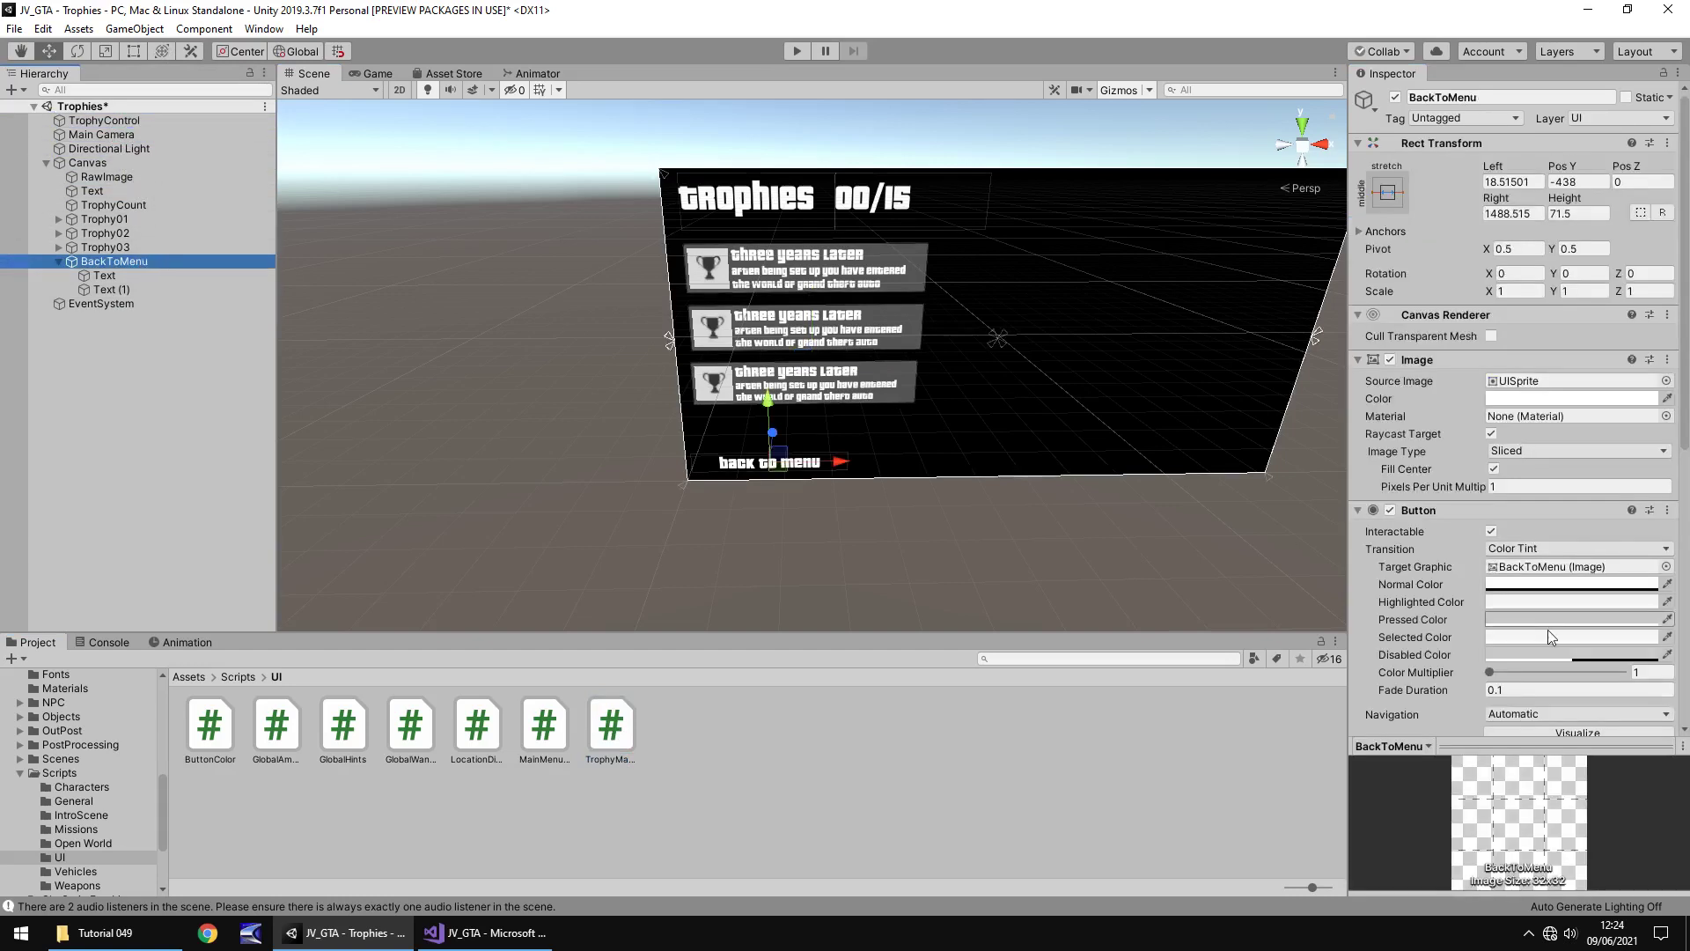
scroll(1548, 630, "down", 8)
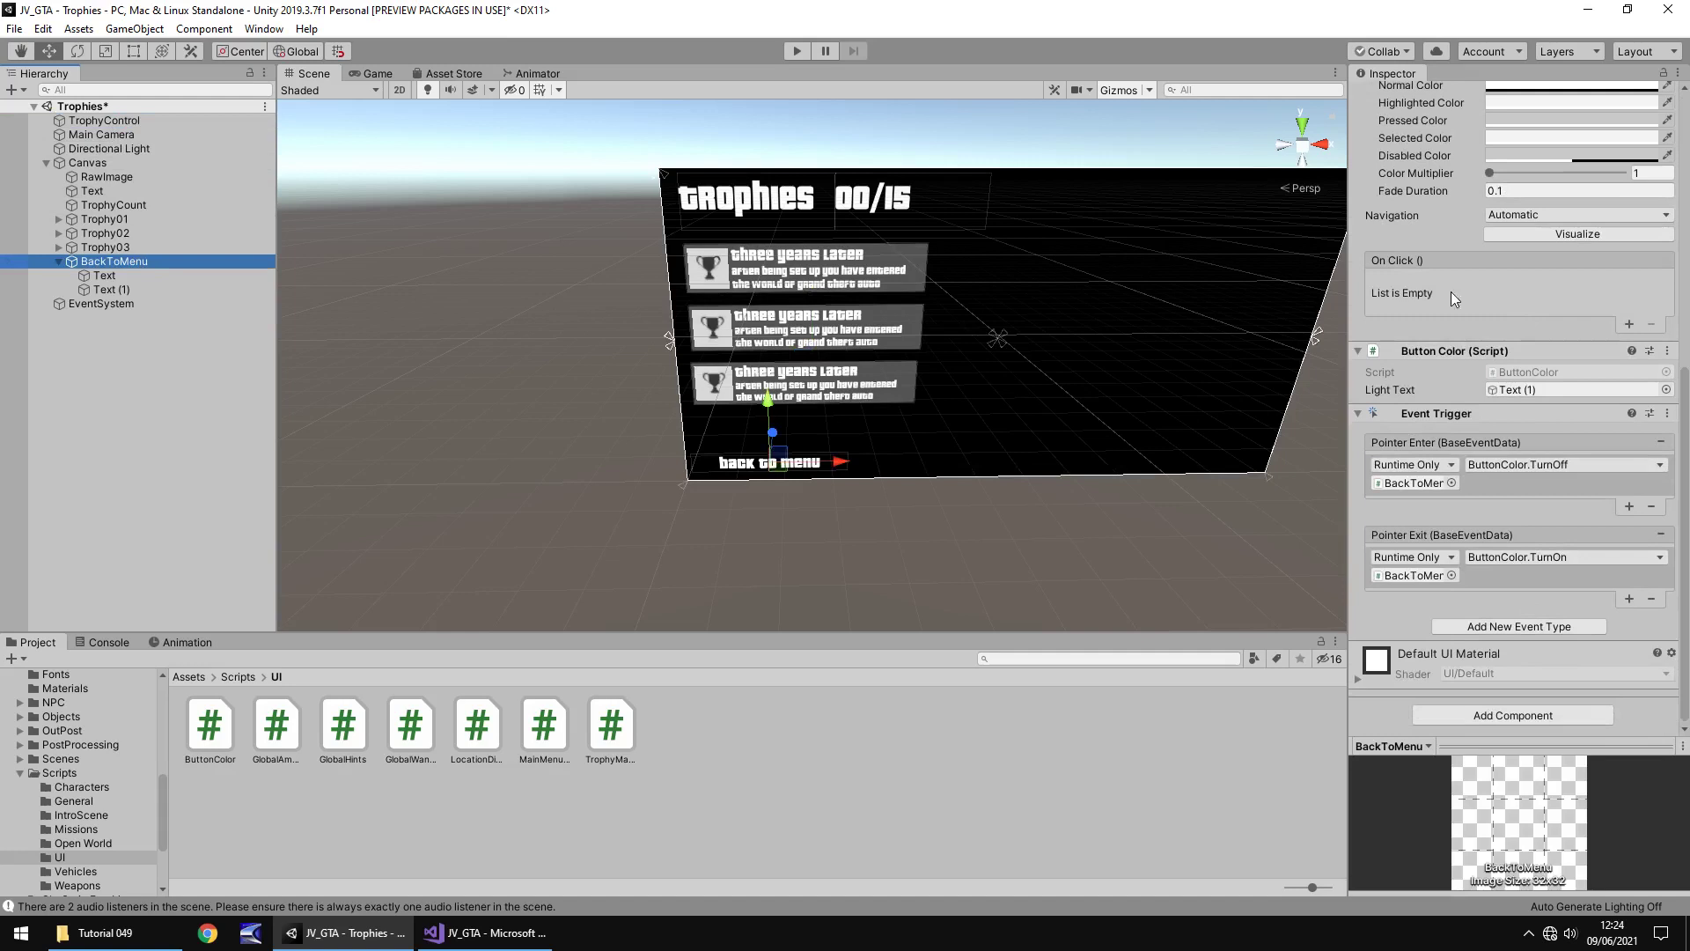
left_click(1630, 324)
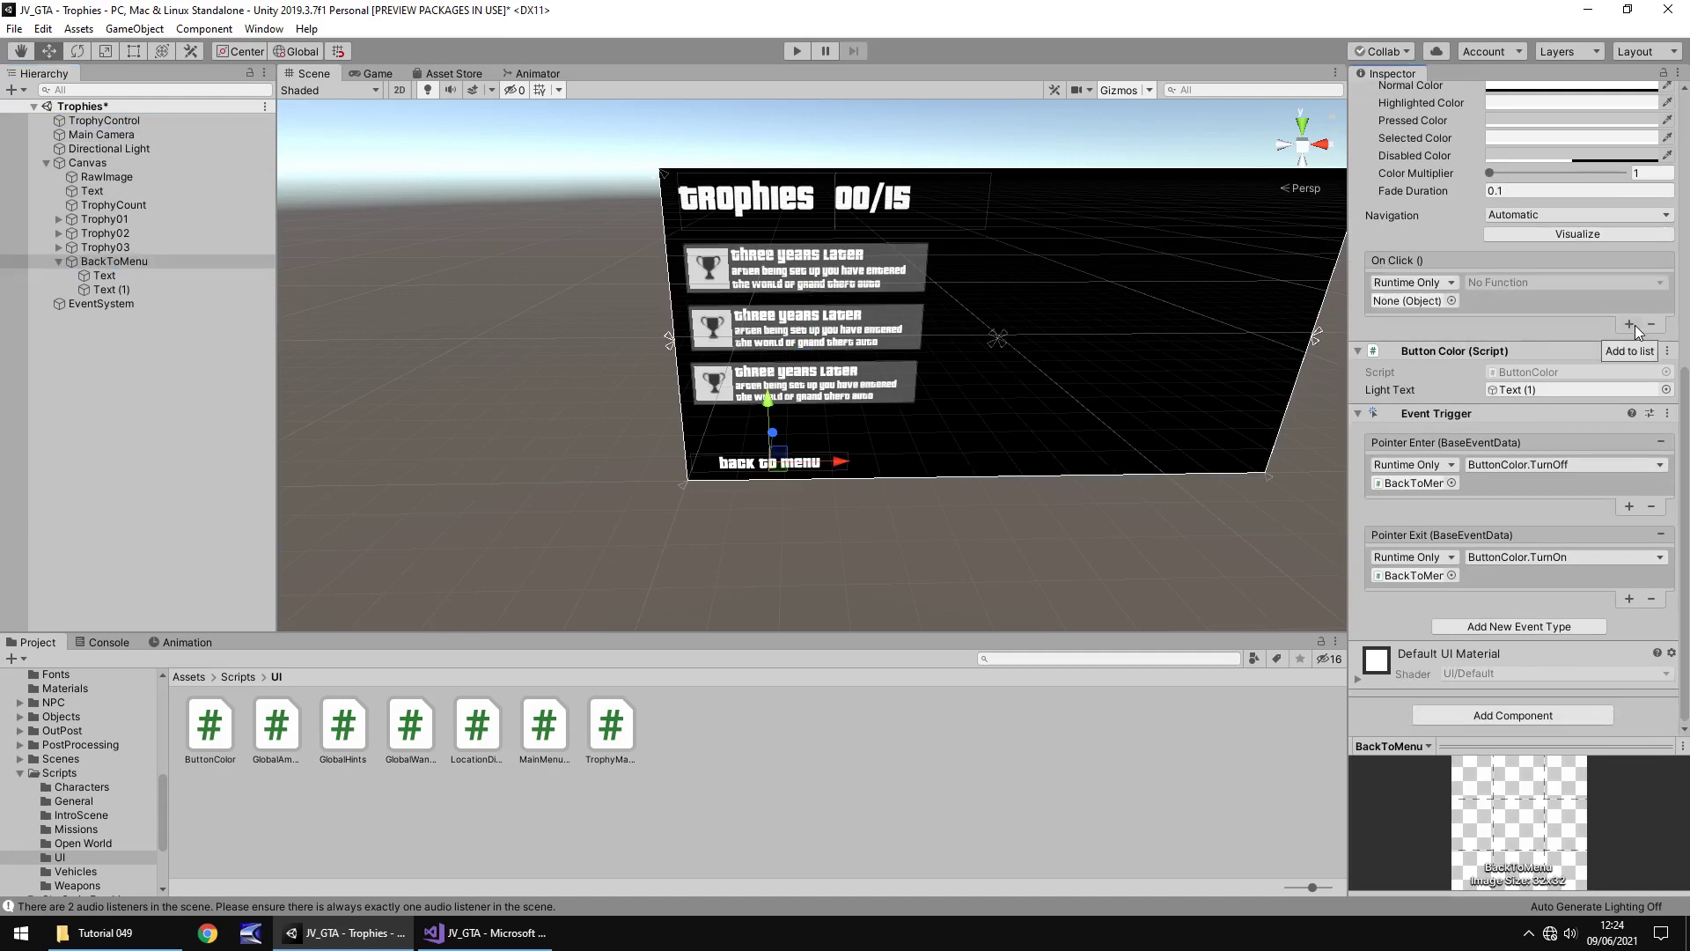
left_click_drag(114, 121, 1409, 300)
left_click(1514, 282)
mouse_move(1516, 368)
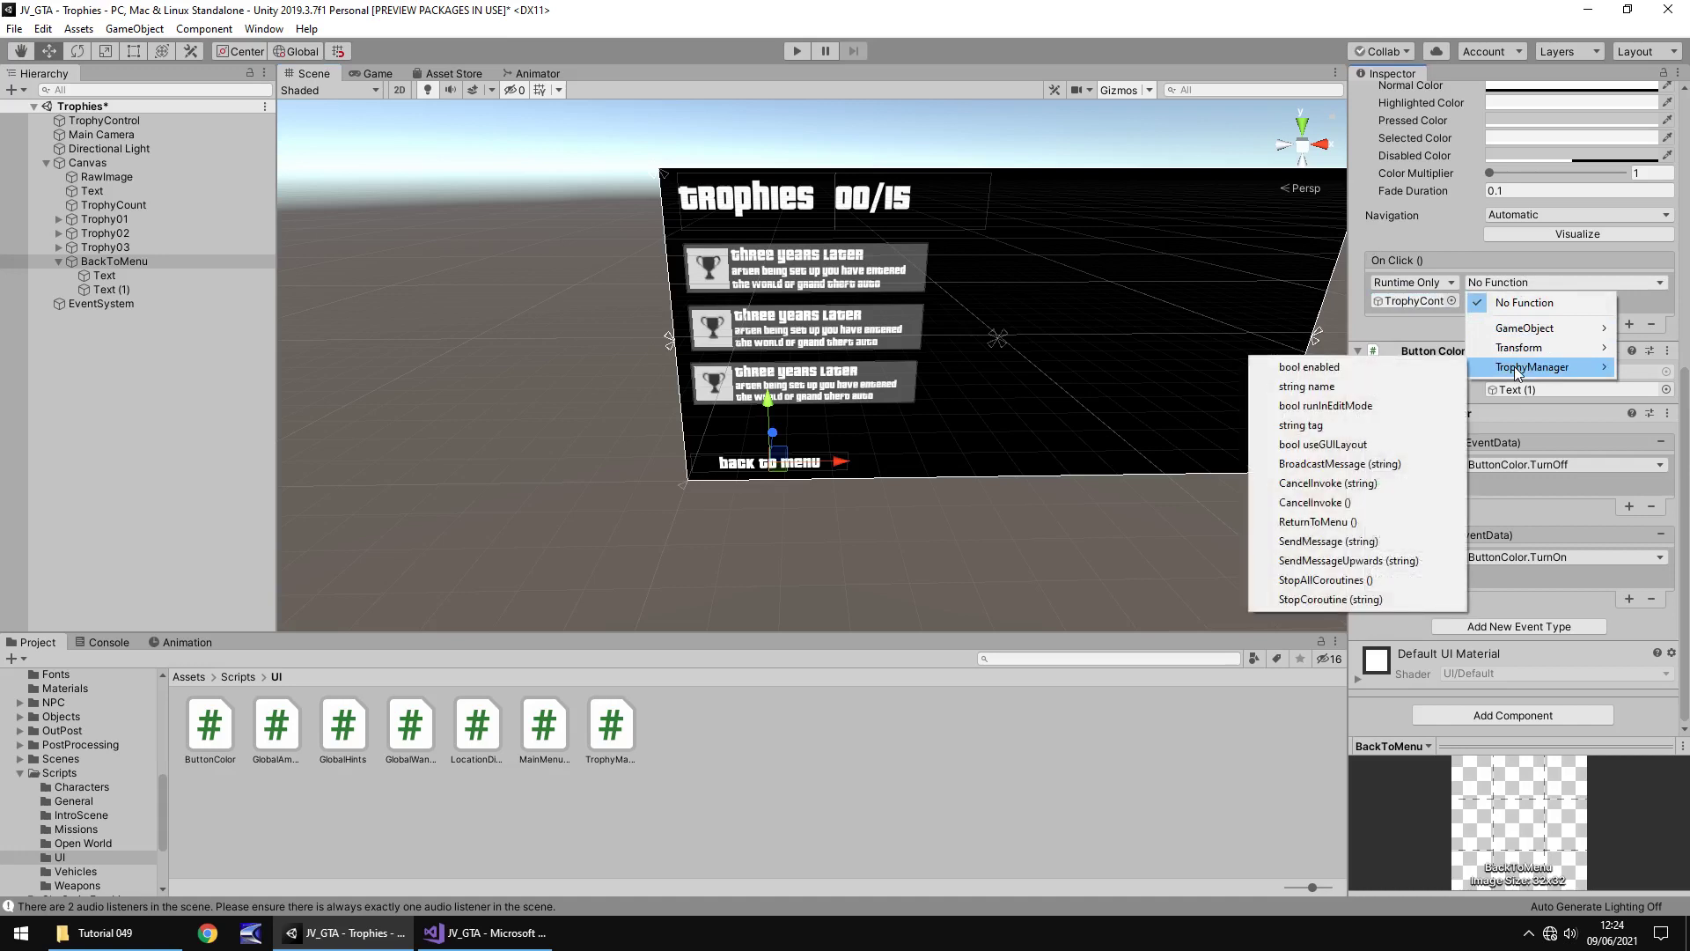
left_click(1348, 521)
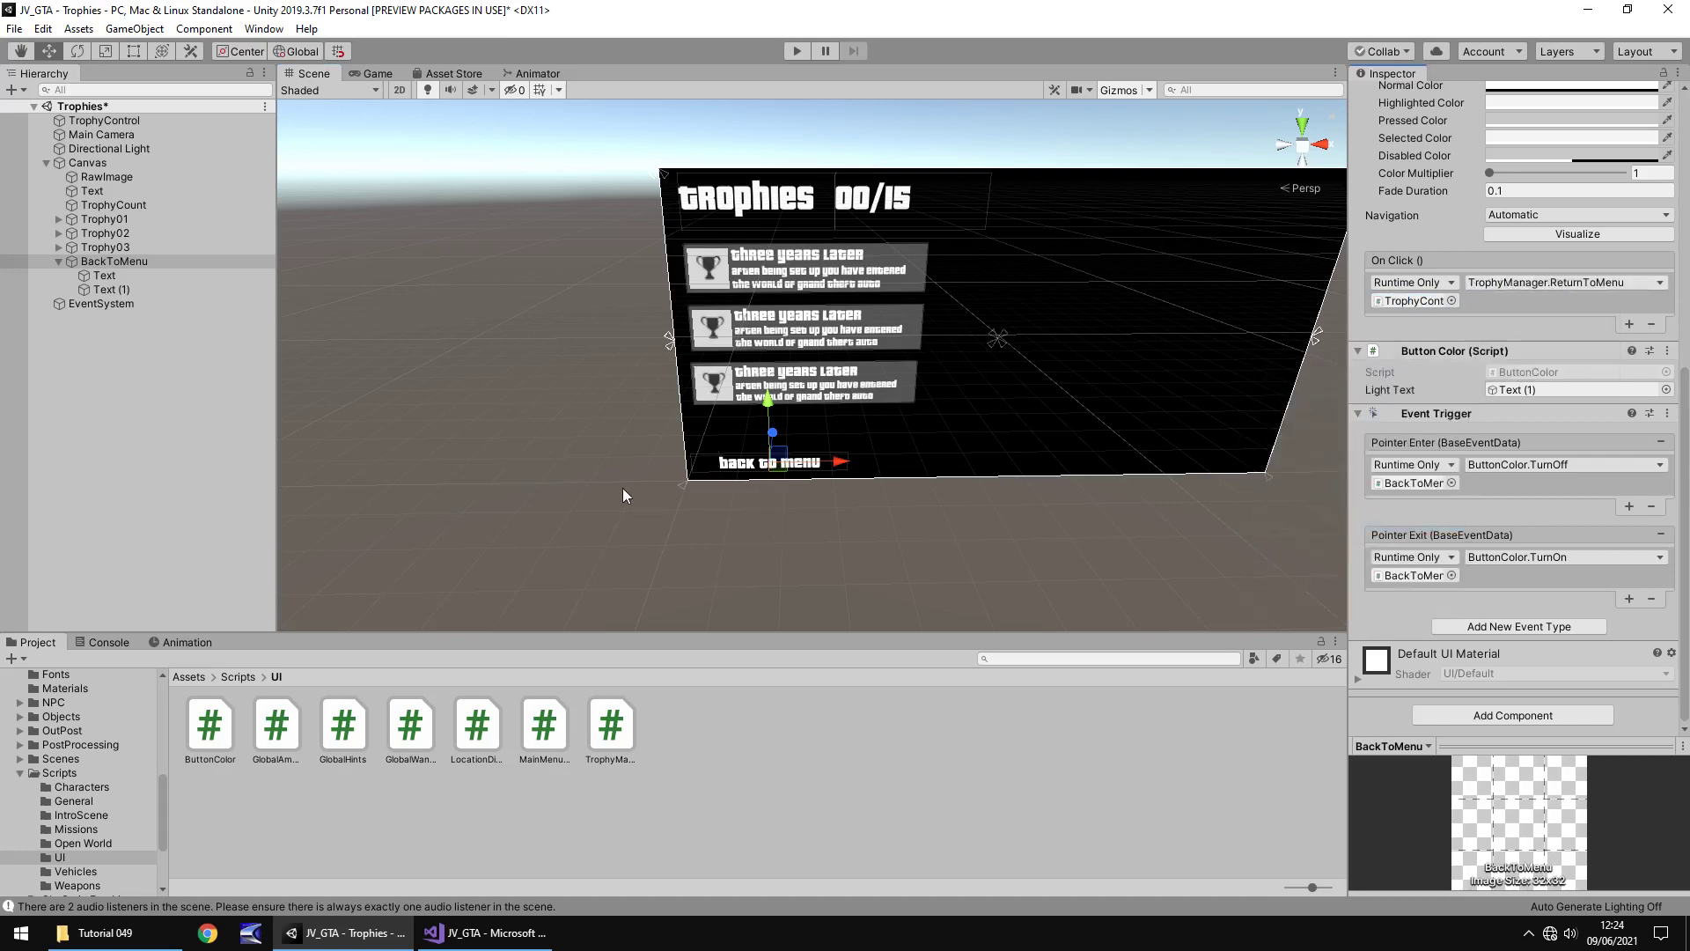
key("ctrl+s")
left_click(64, 759)
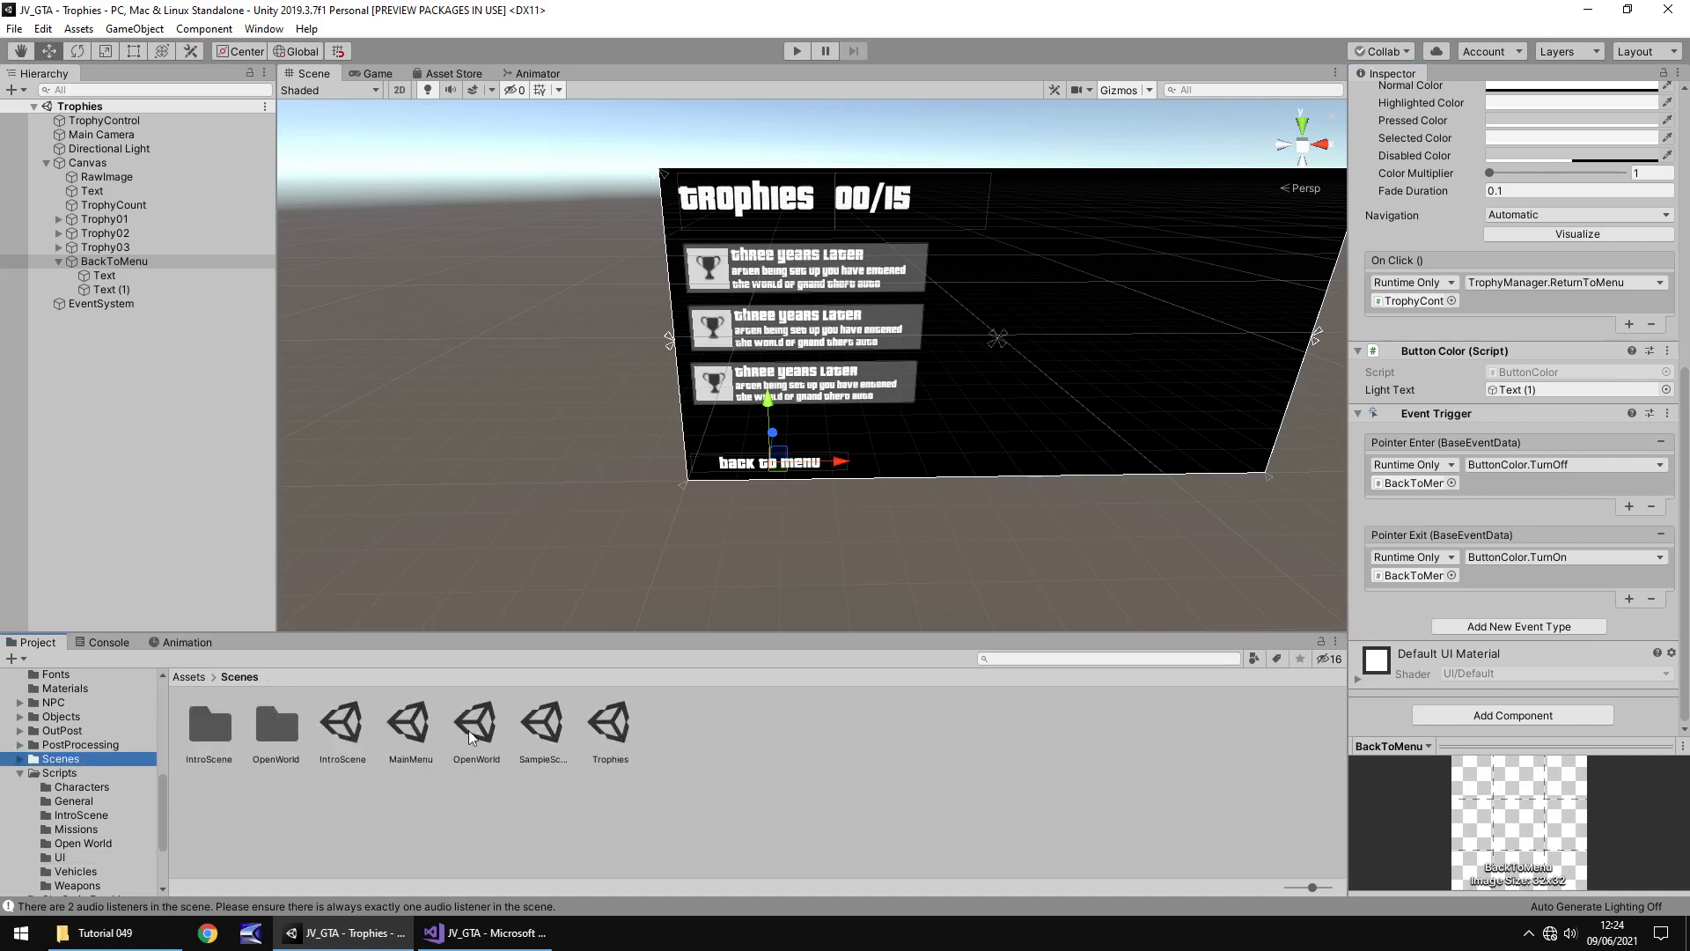
Open MainMenu and open the MenuControls object's MainMenuControl script in Visual Studio
double_click(409, 722)
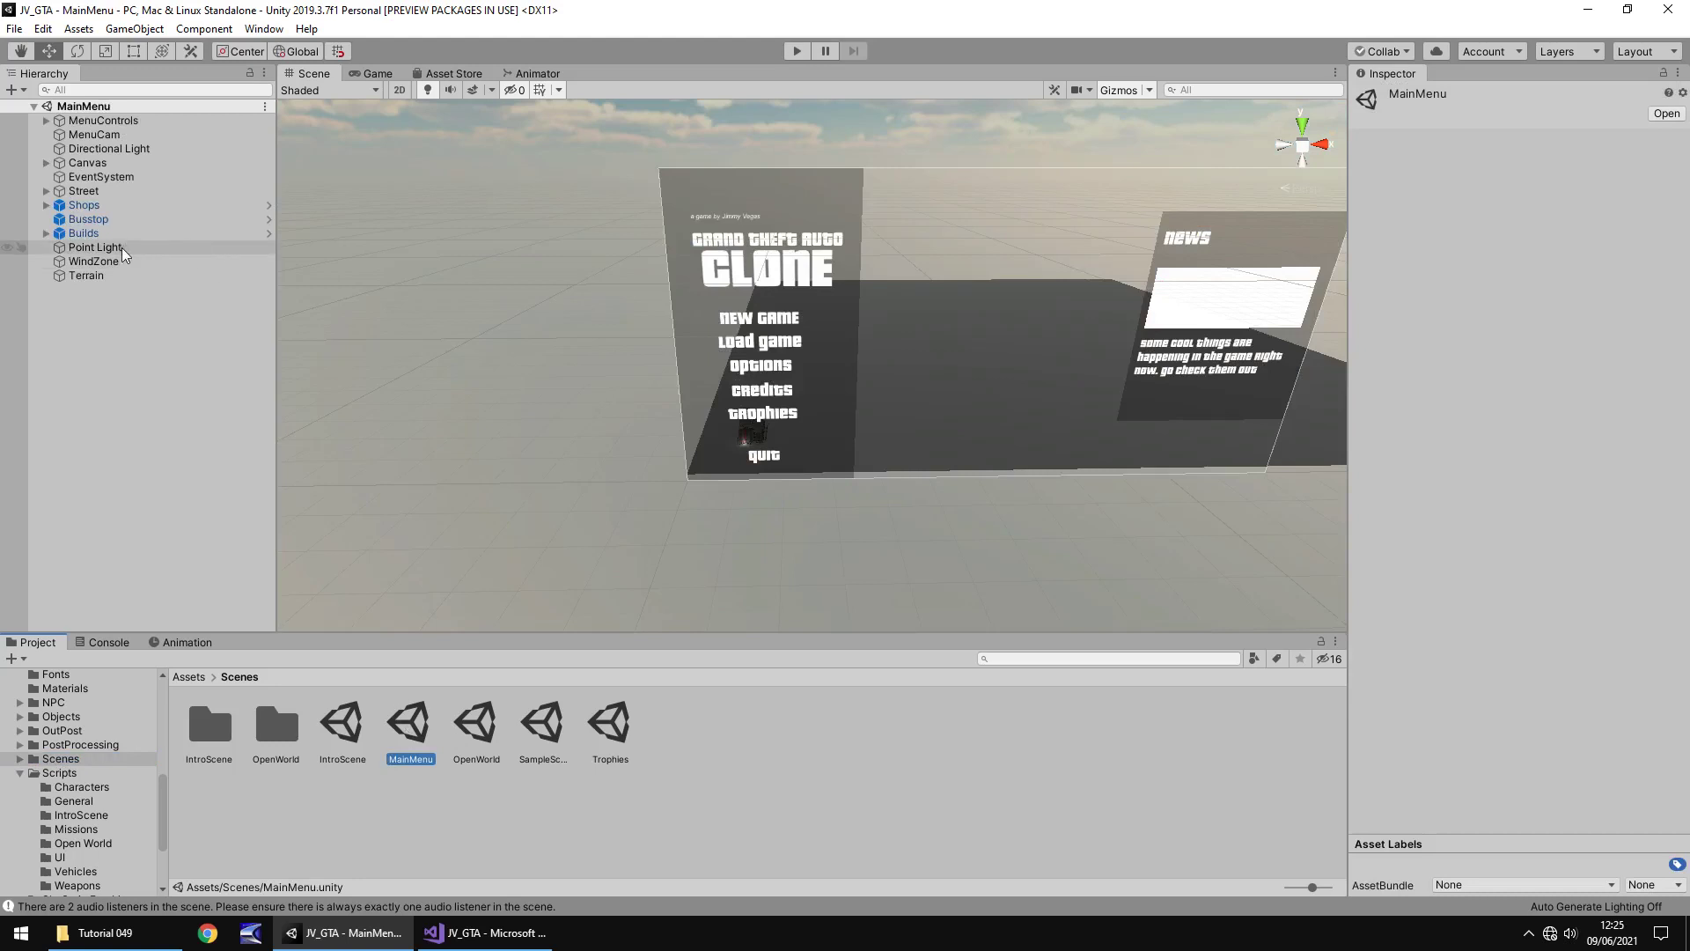
left_click(772, 414)
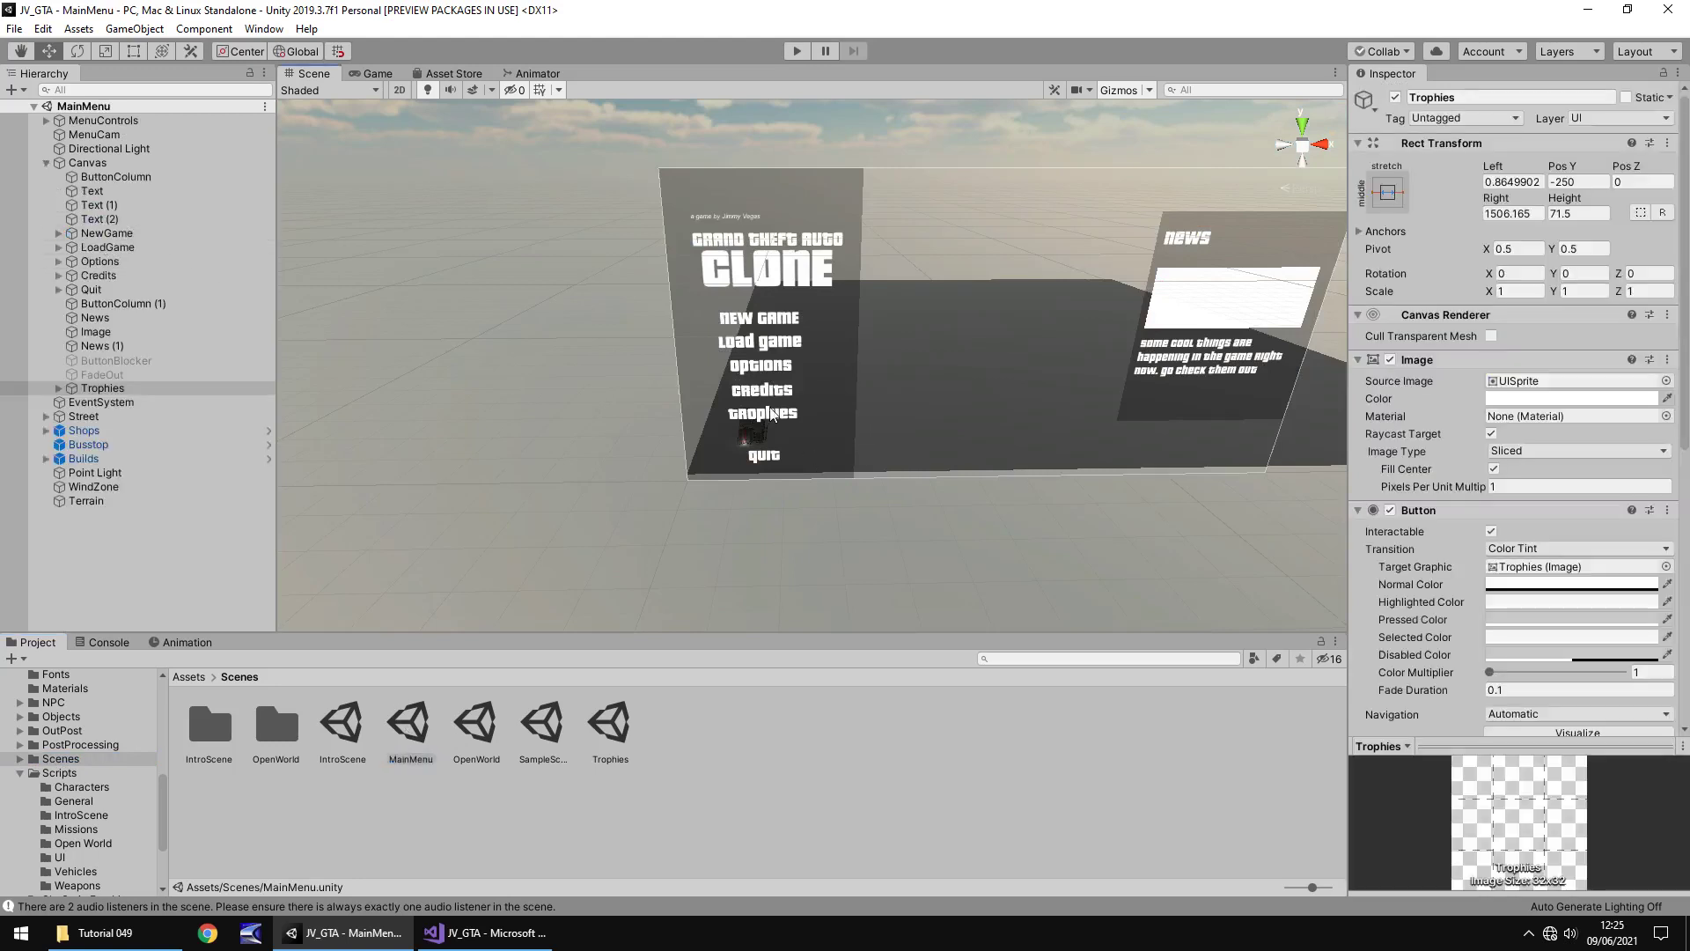
left_click(113, 120)
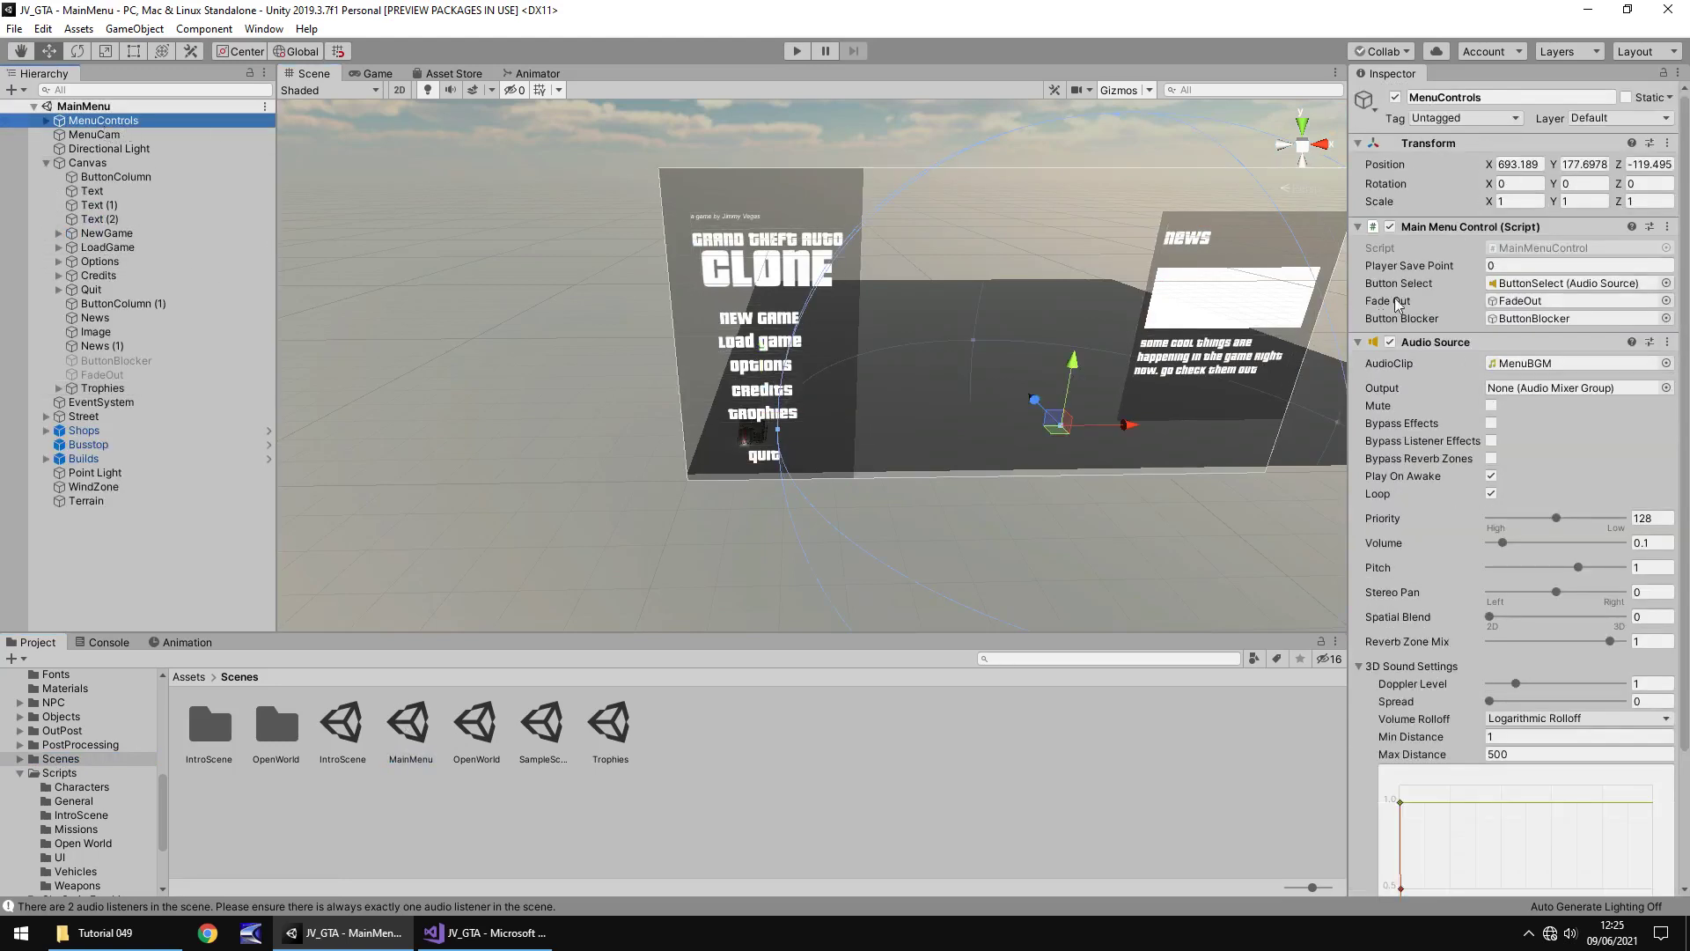
double_click(1551, 249)
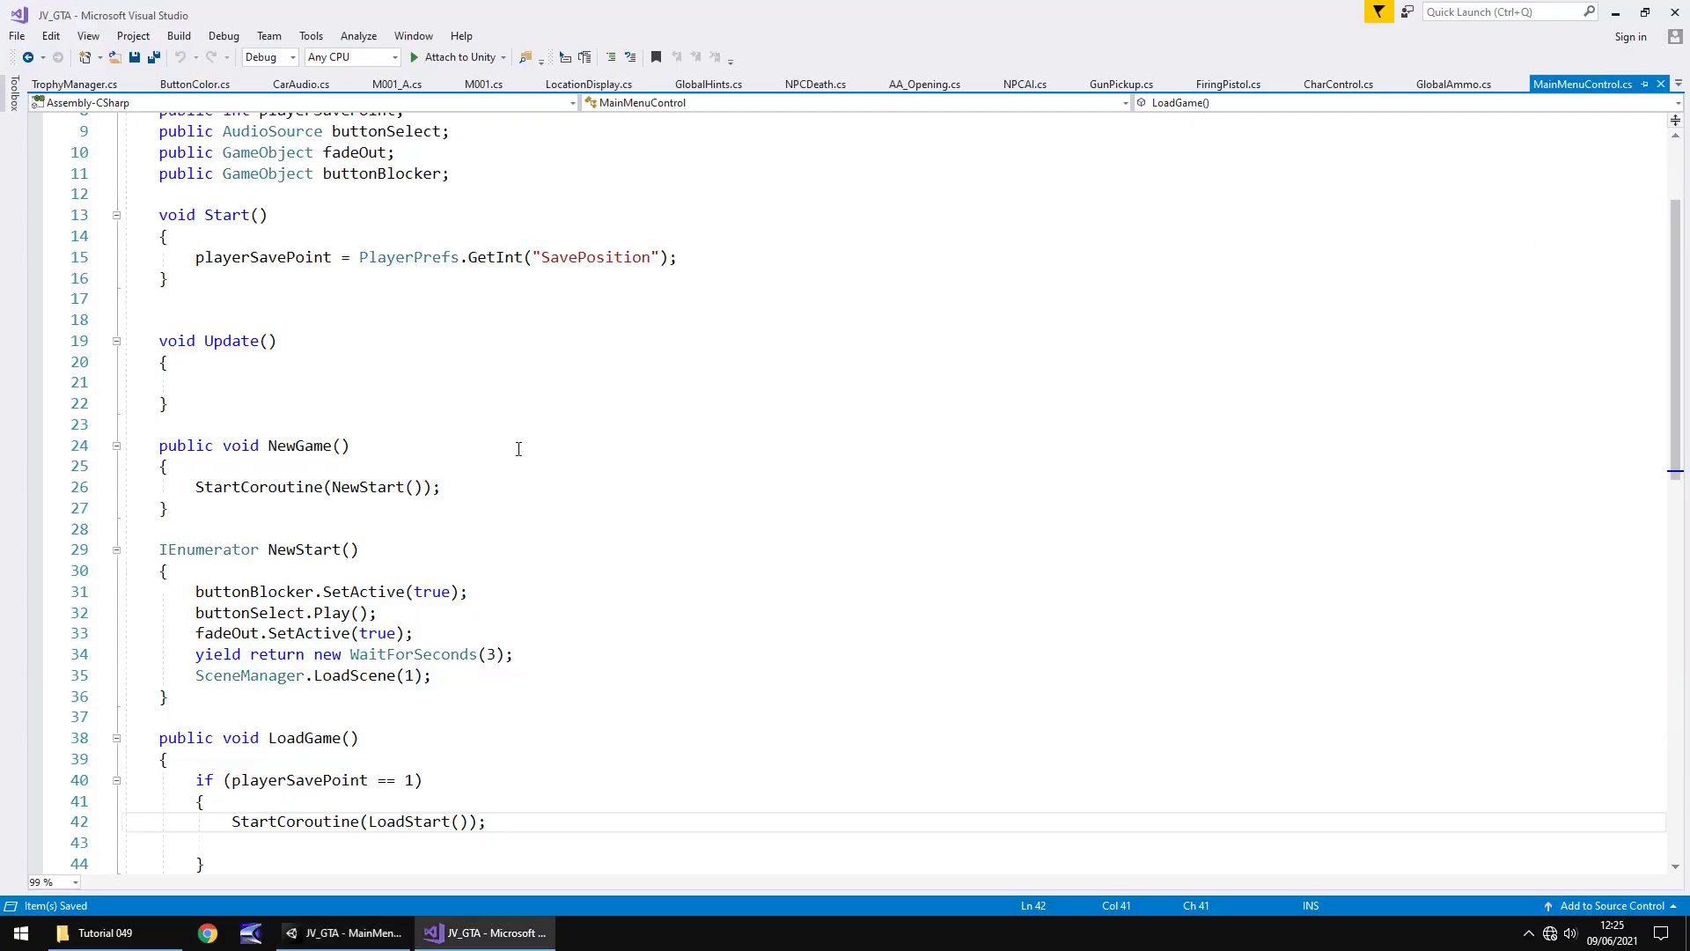
Duplicate the NewGame method and NewStart coroutine below the LoadStart coroutine
scroll(464, 432, "down", 6)
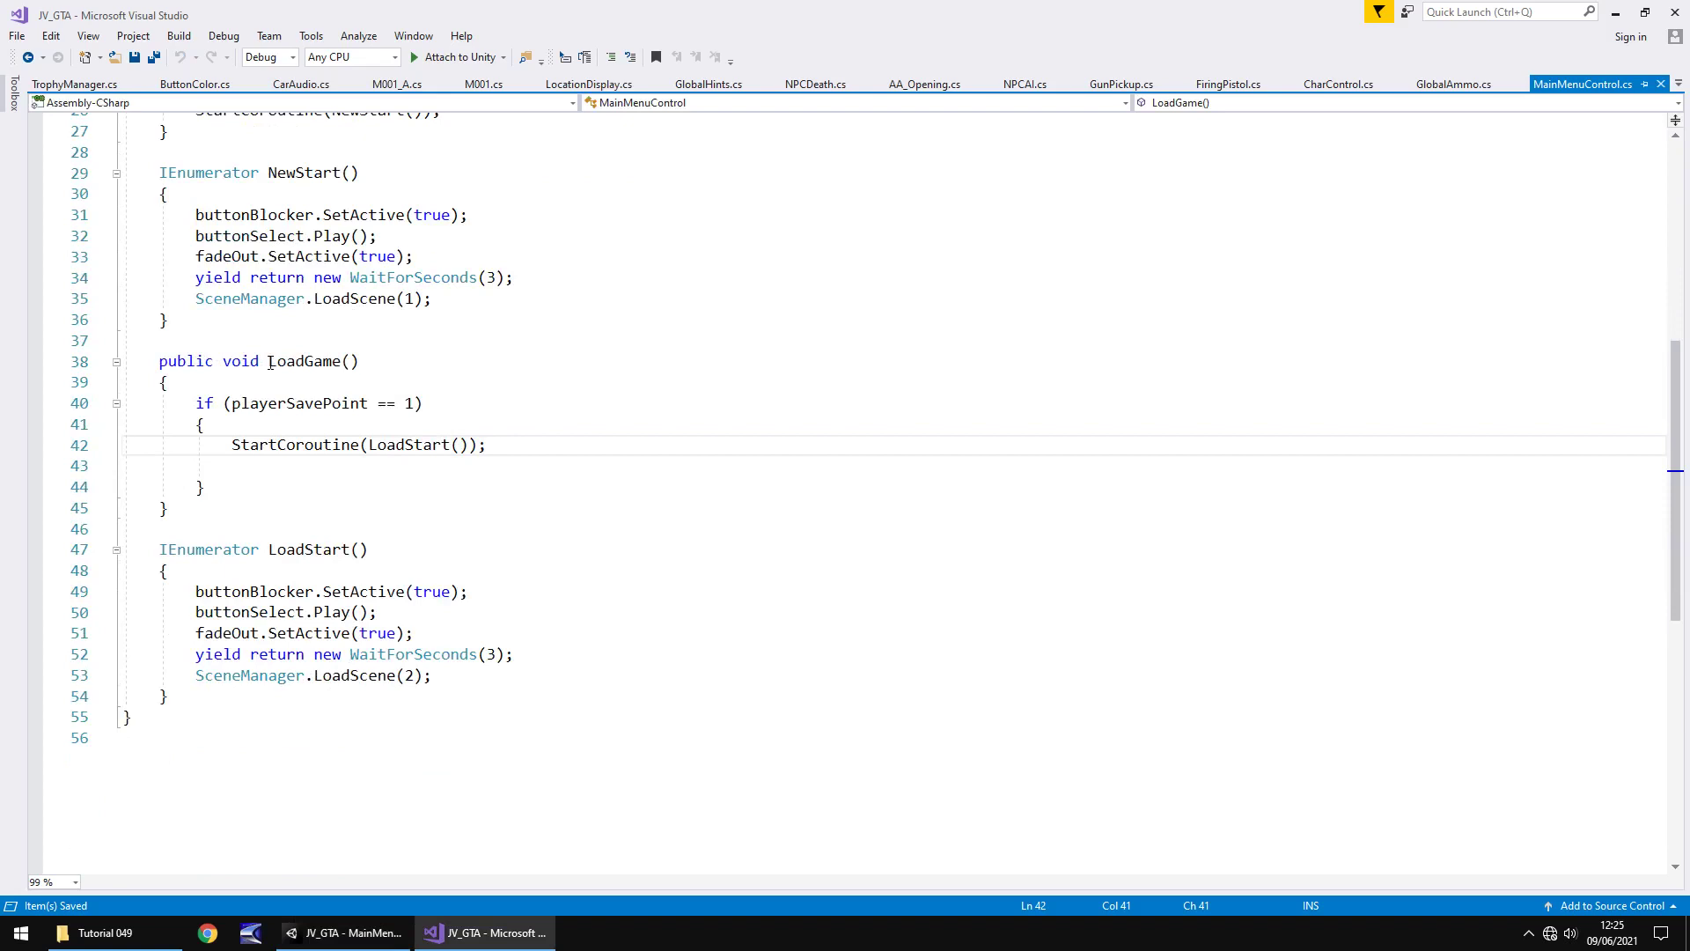
left_click(270, 363)
key("Down")
key("Down")
key("Down")
key("Down")
key("Down")
key("Down")
key("Down")
key("Down")
key("Down")
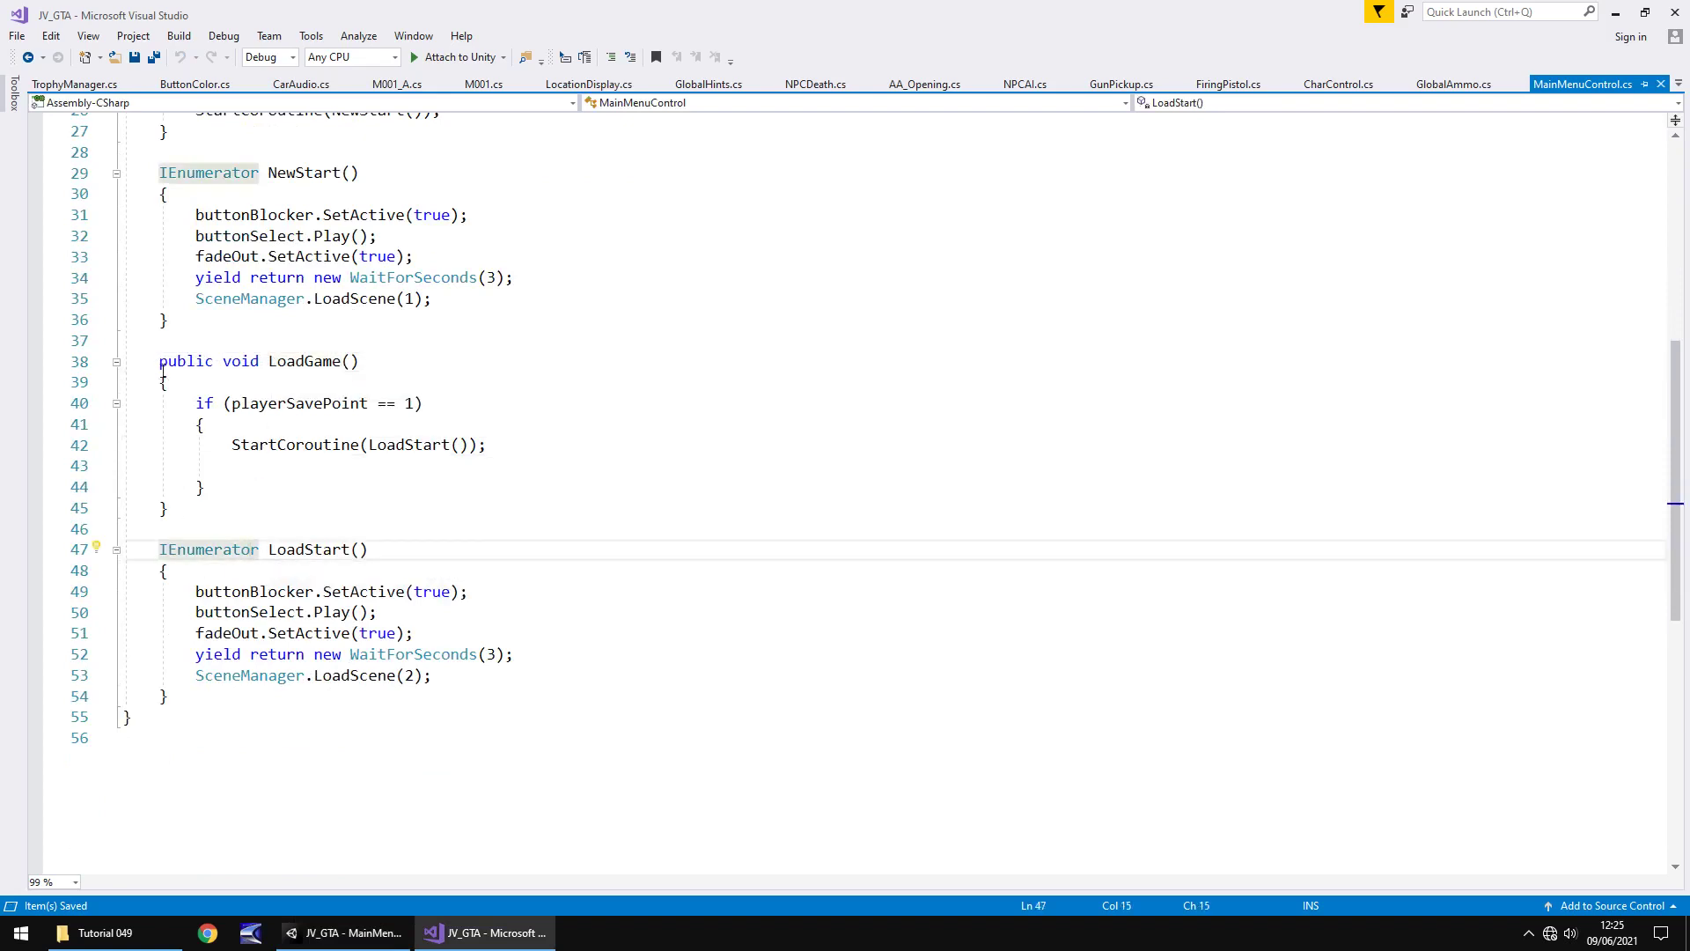
scroll(210, 396, "up", 3)
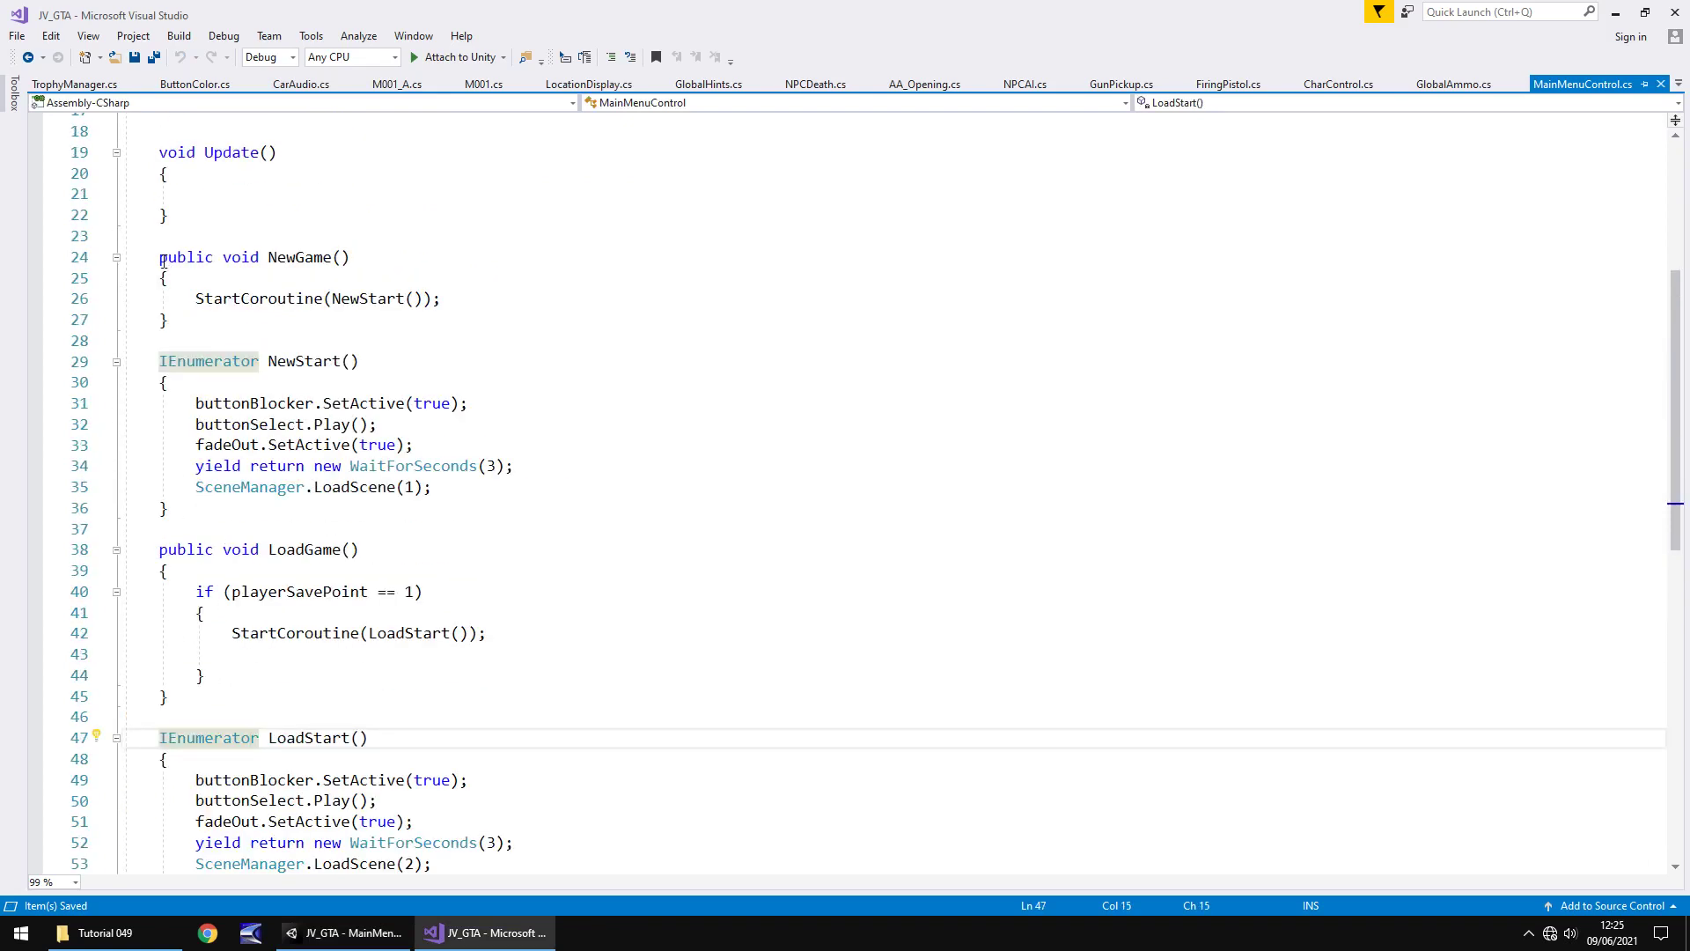
left_click_drag(159, 257, 220, 504)
key("ctrl+c")
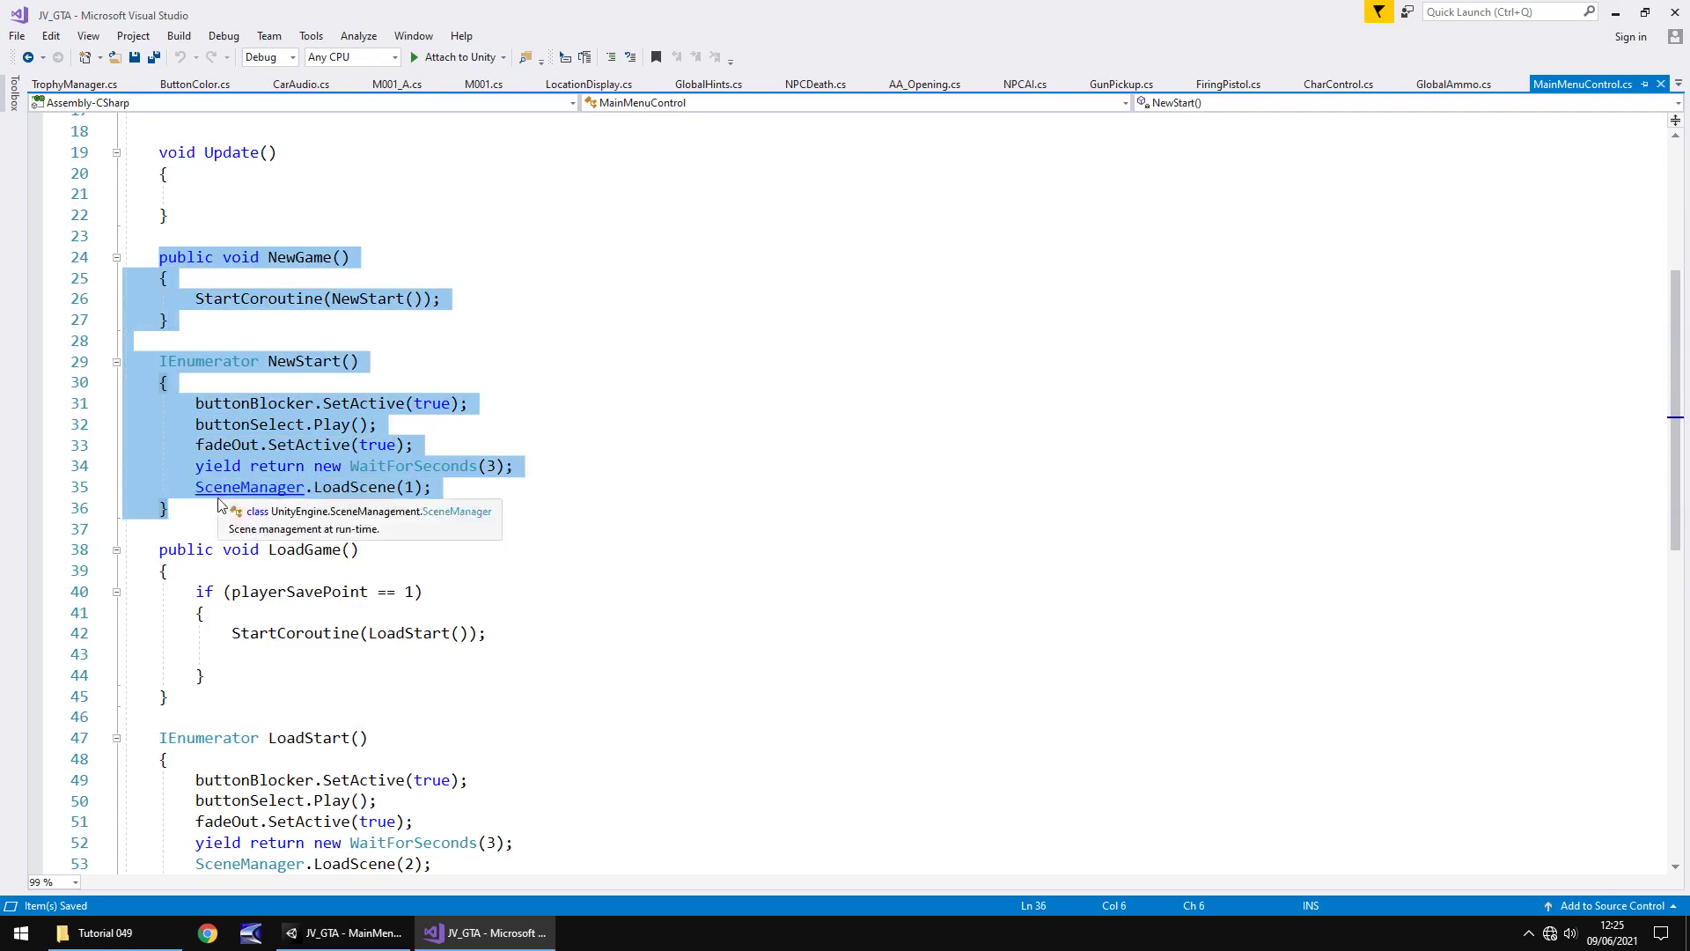
scroll(221, 519, "down", 5)
left_click(210, 573)
key("Return")
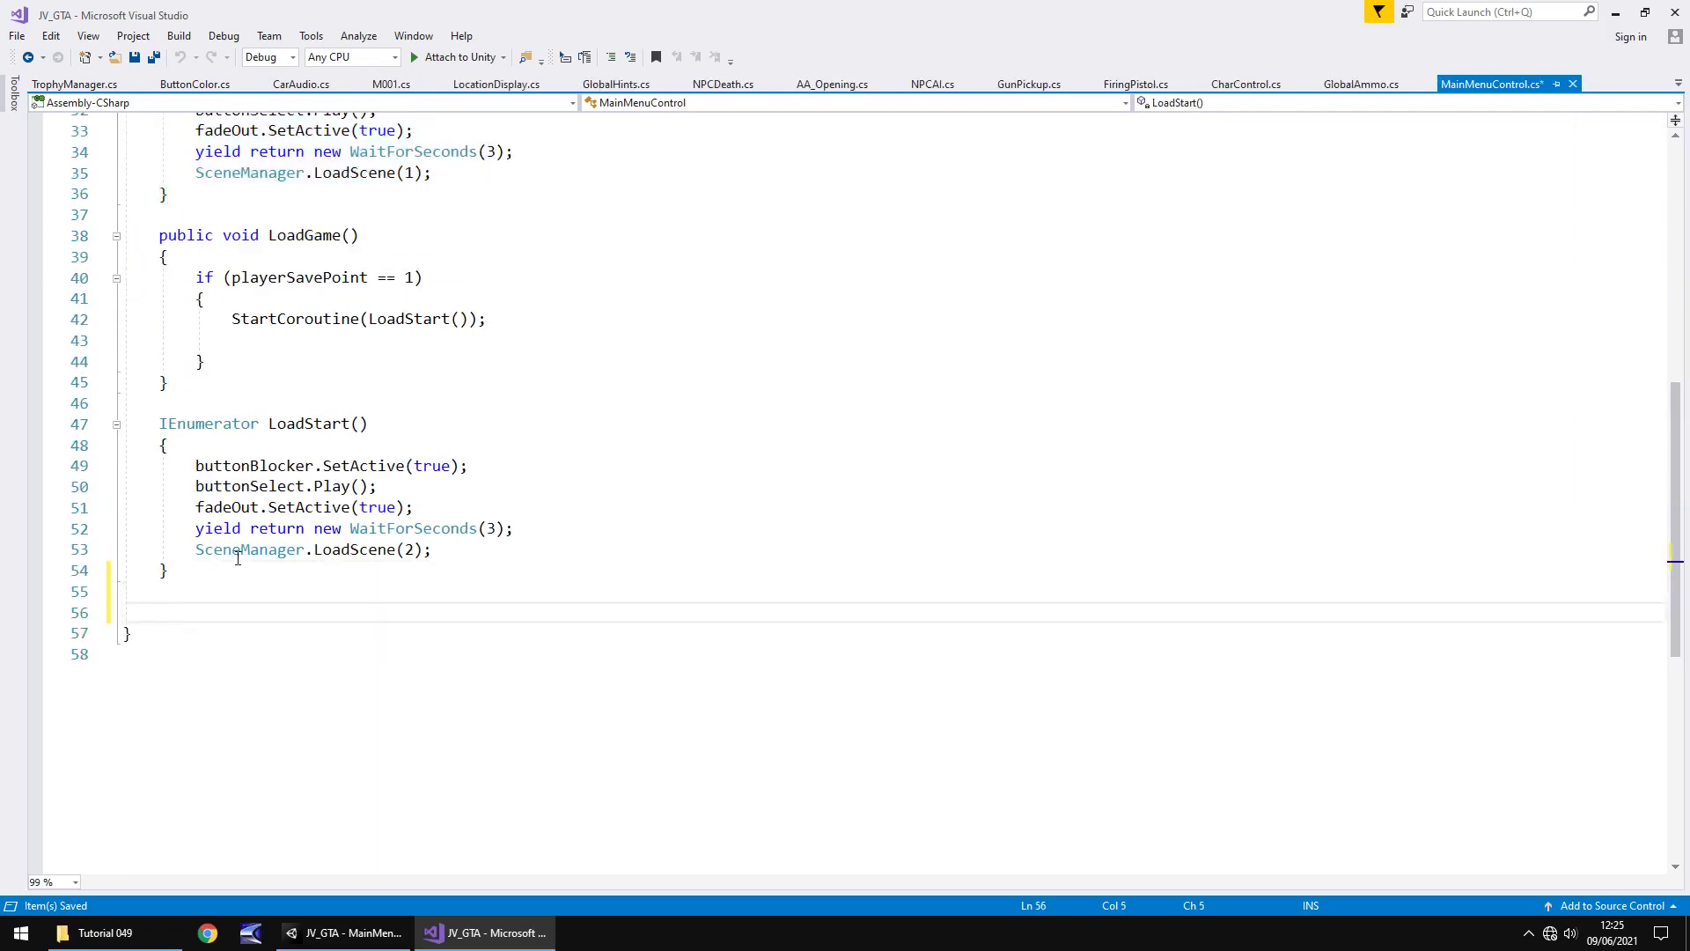
key("Return")
key("ctrl+v")
Rename the copies to TrophyMenu and TrophyStart
scroll(255, 512, "down", 3)
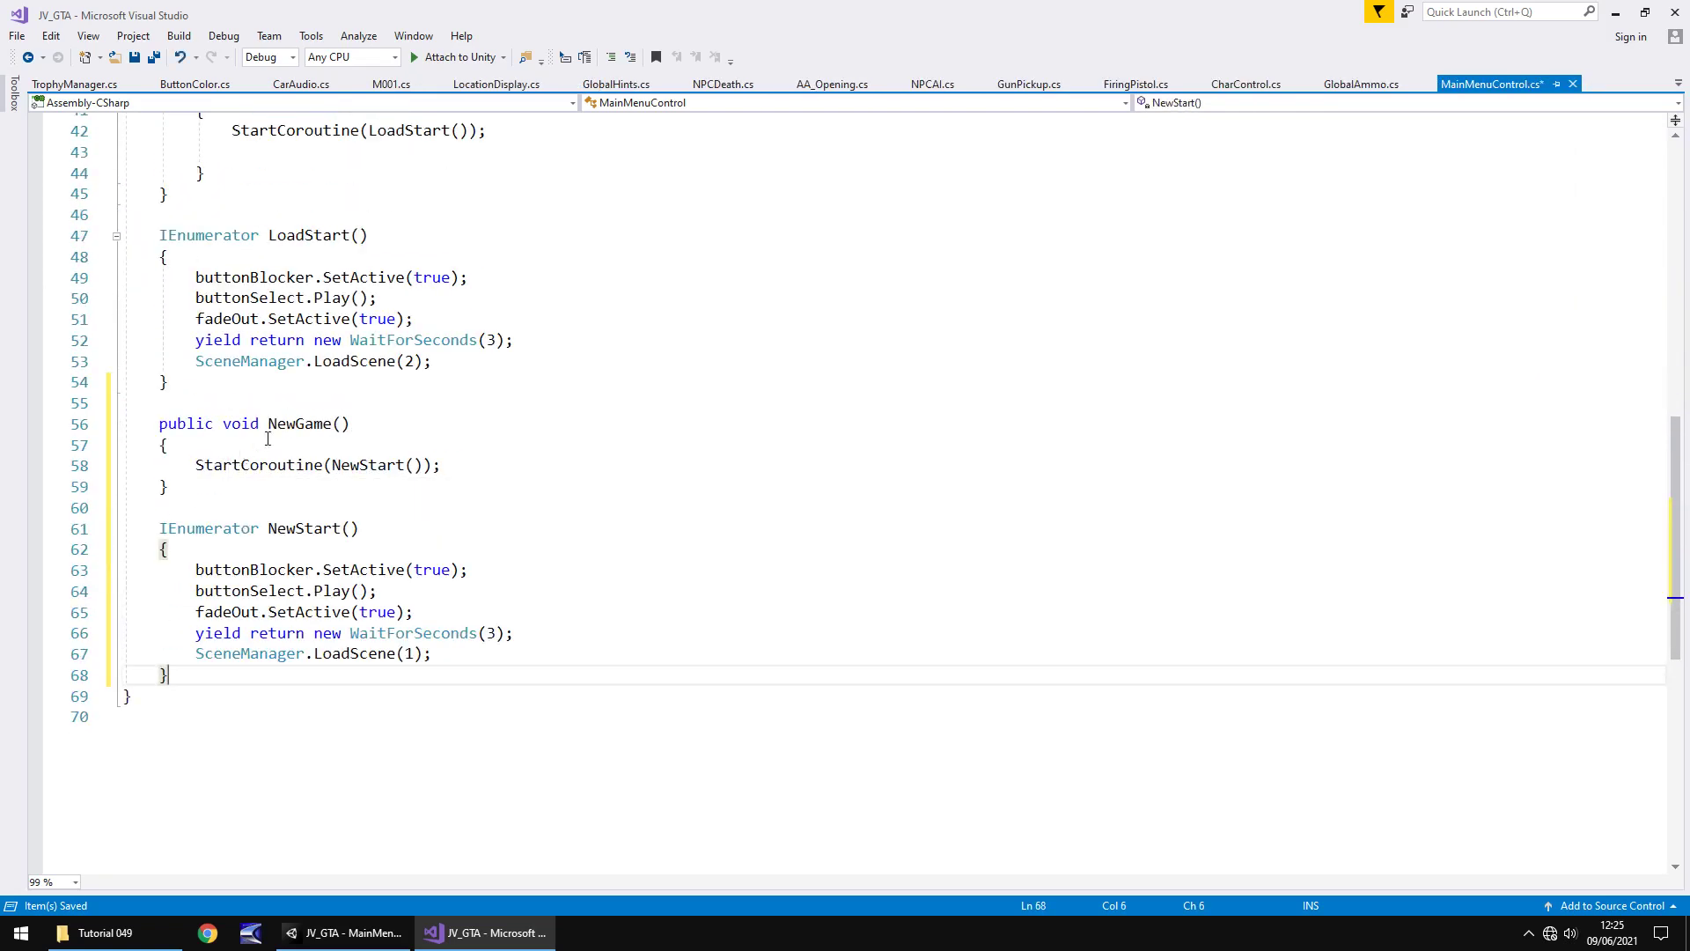
left_click_drag(268, 425, 331, 429)
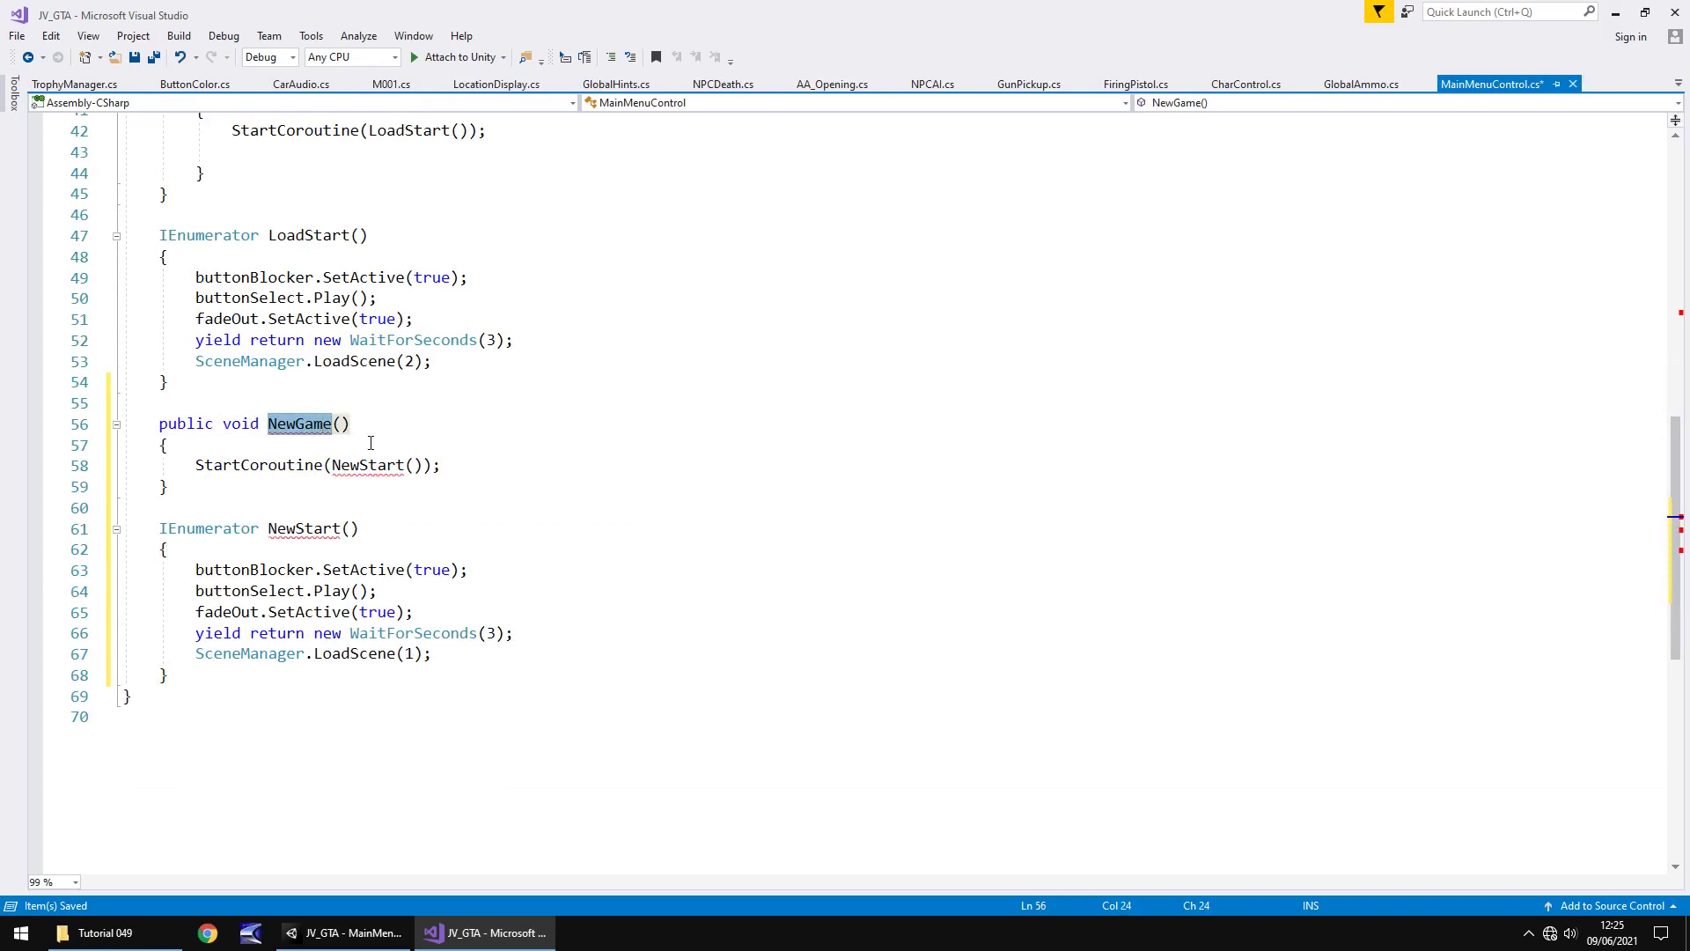
type("TrophyMe")
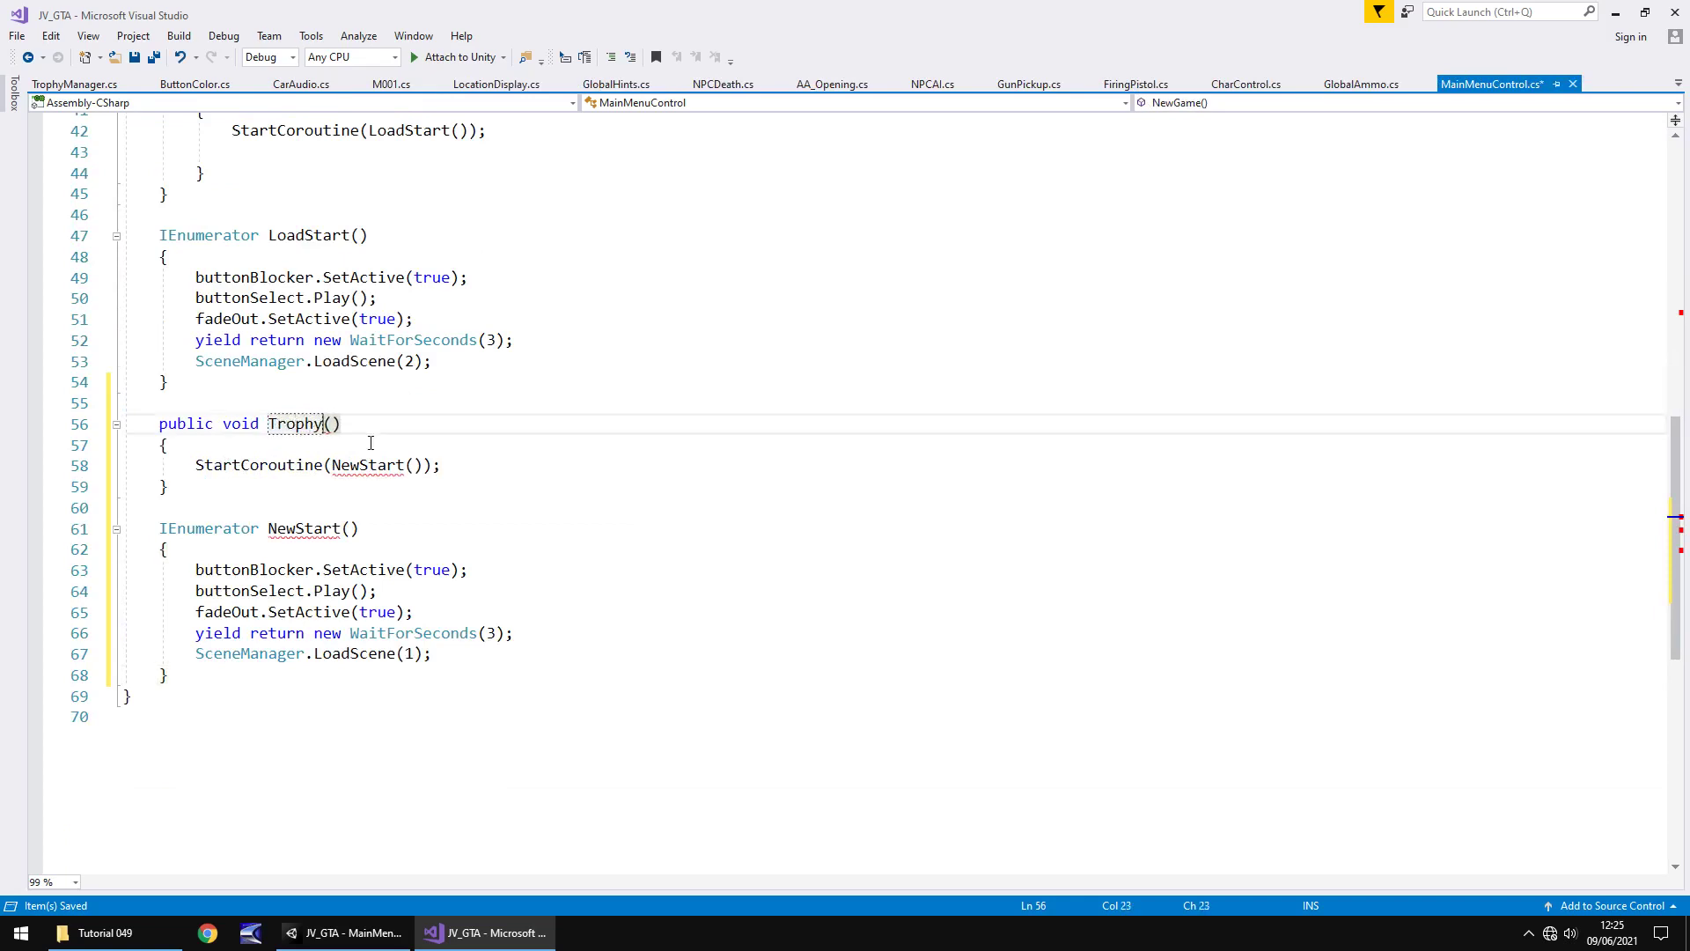
type("nu")
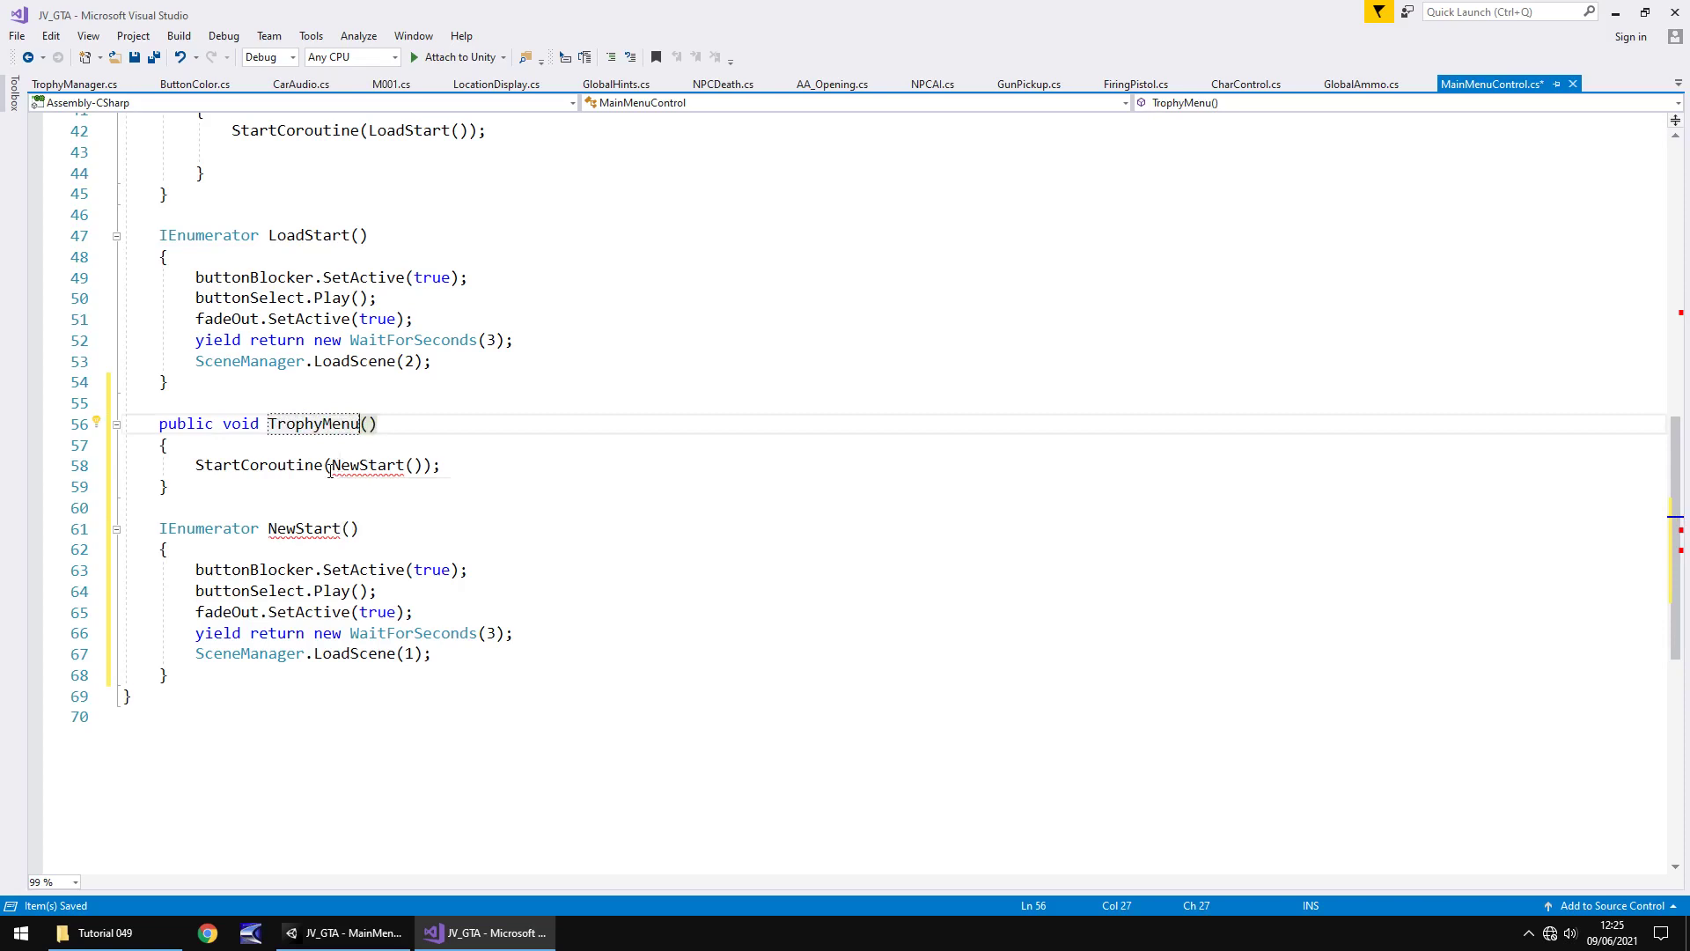
left_click_drag(331, 467, 359, 464)
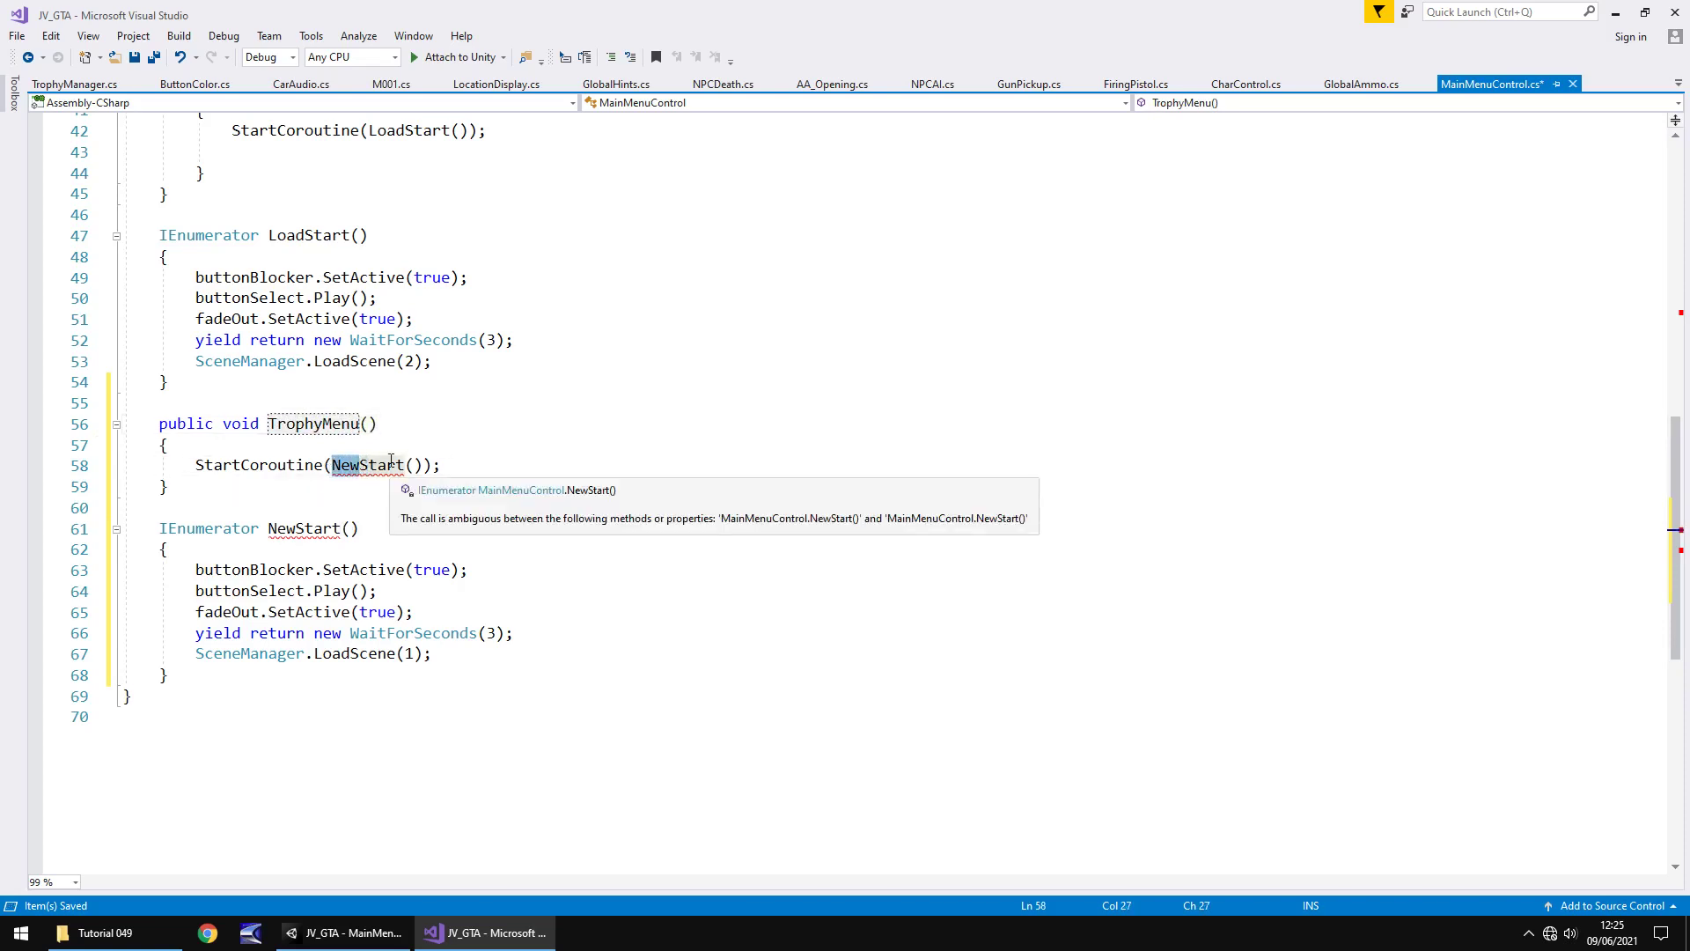
type("Trophy")
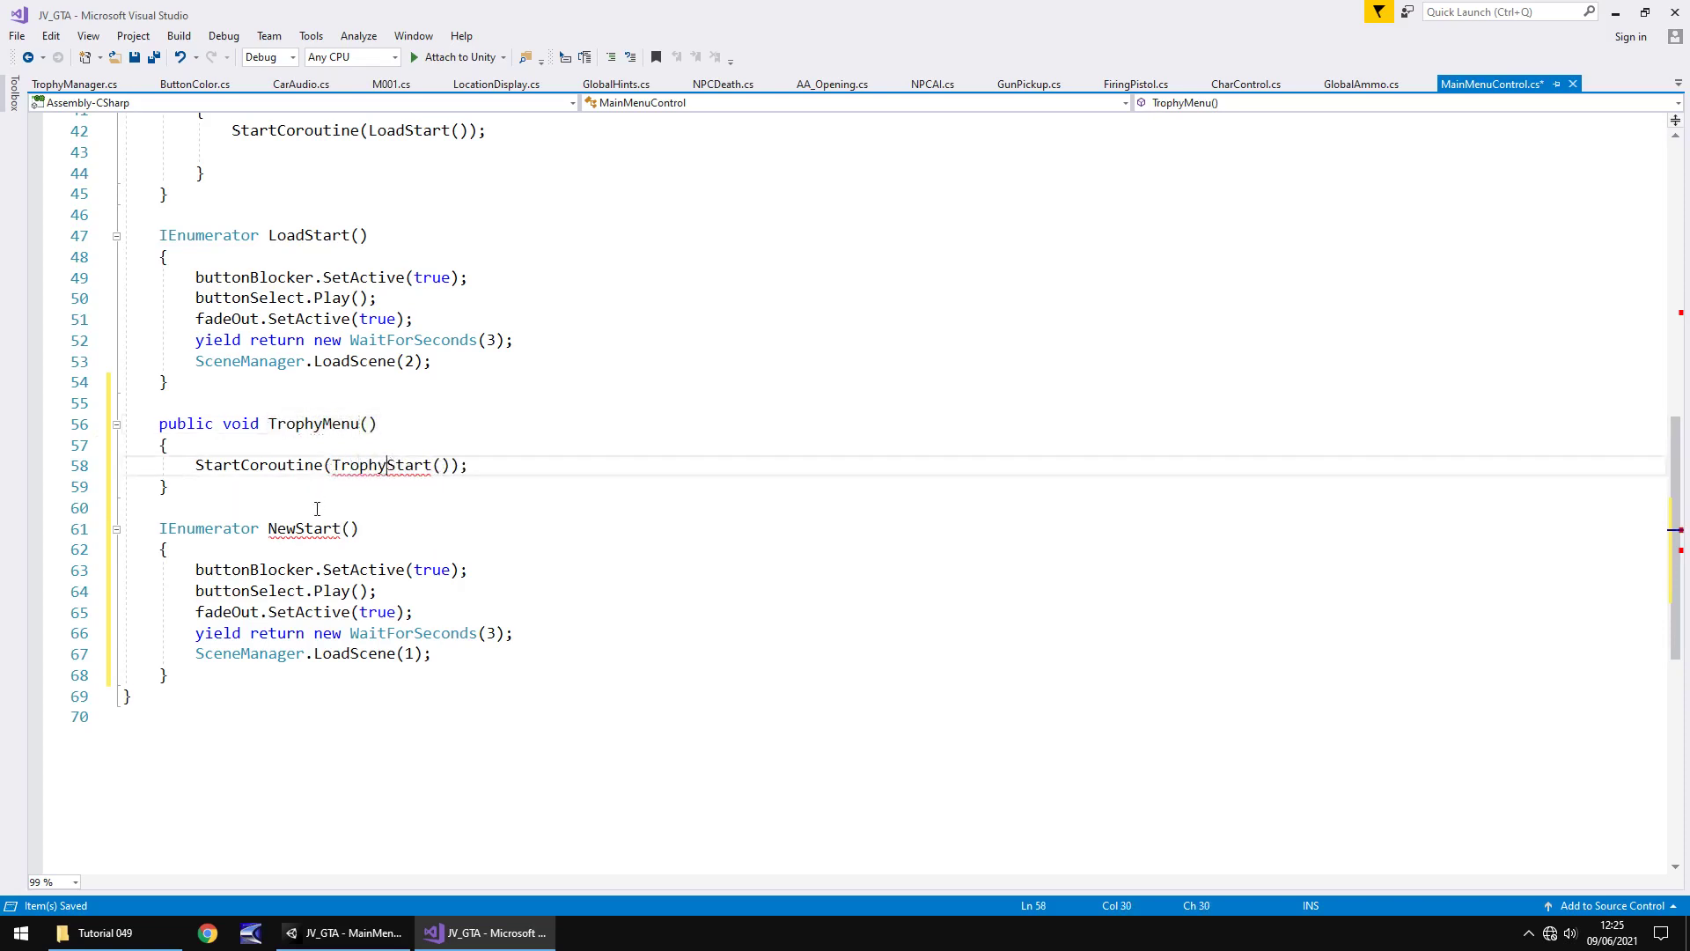
left_click_drag(269, 528, 297, 528)
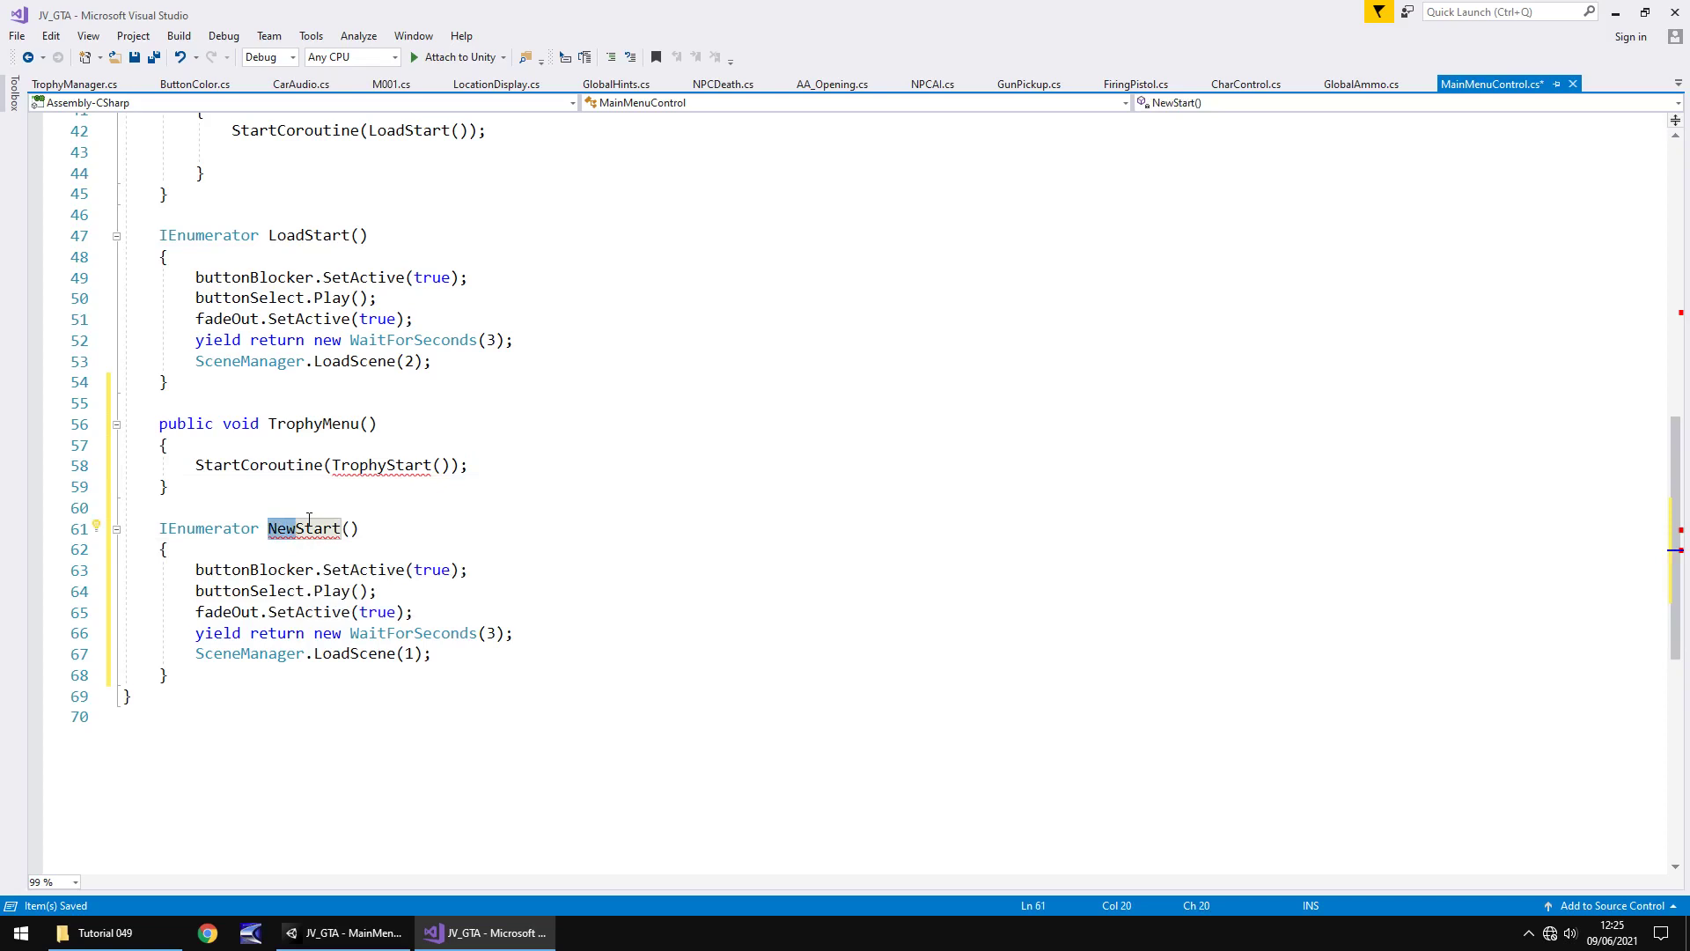
type("Trophy")
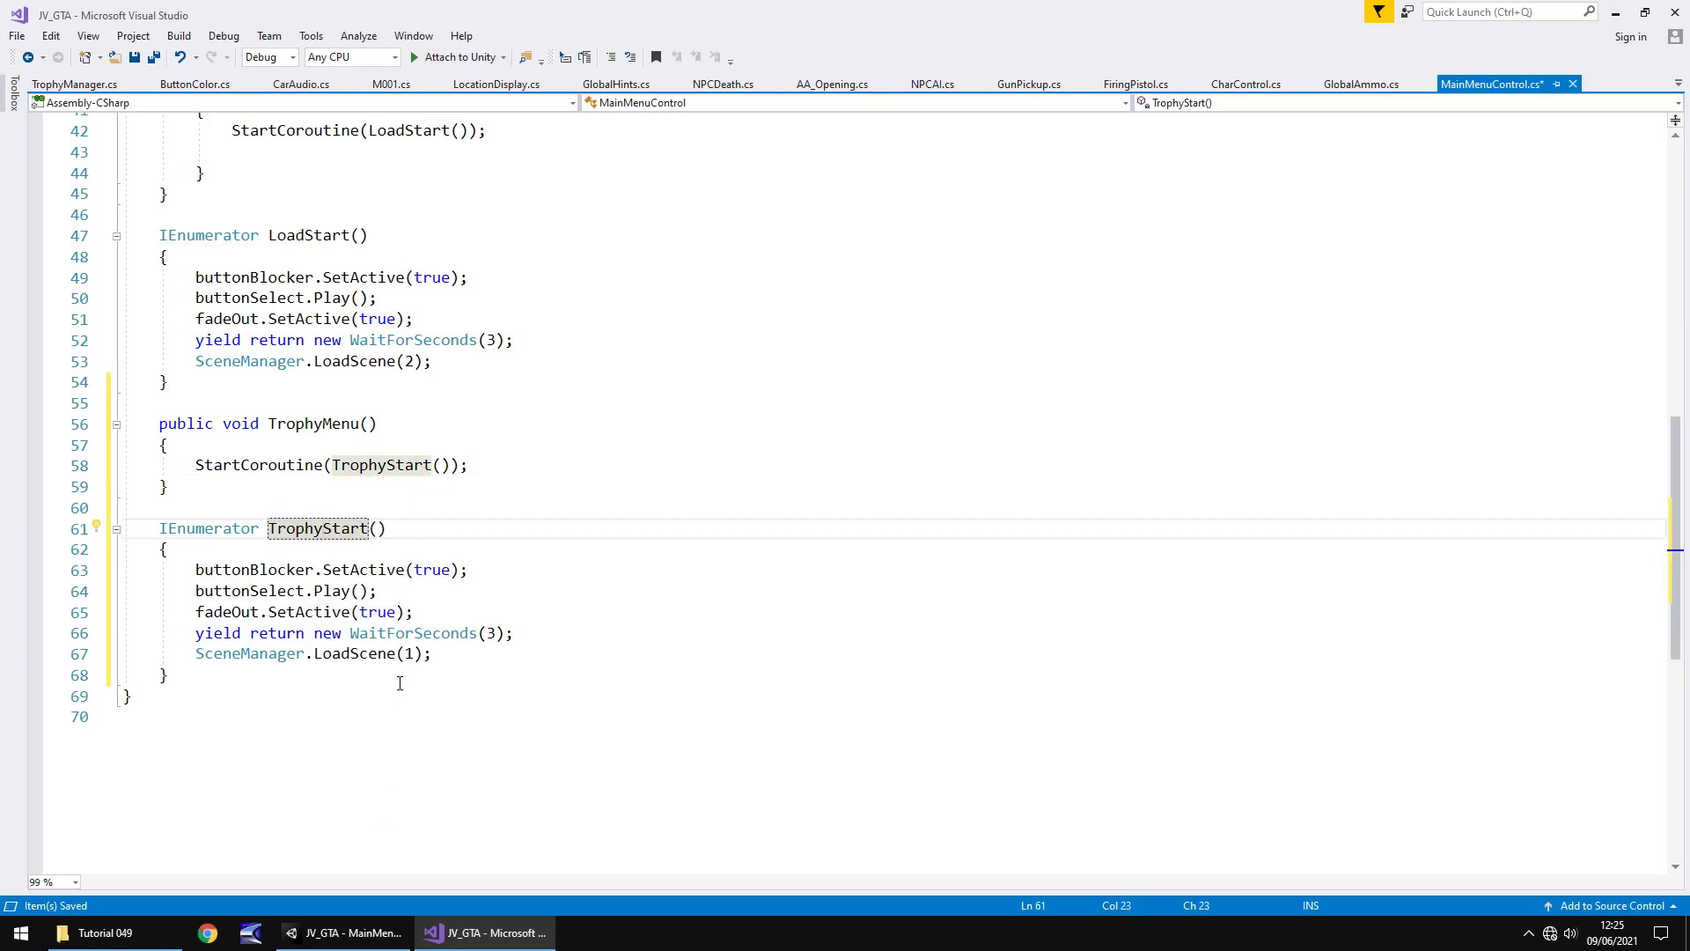
Make TrophyStart load scene 3, save, and return to Unity
left_click(408, 654)
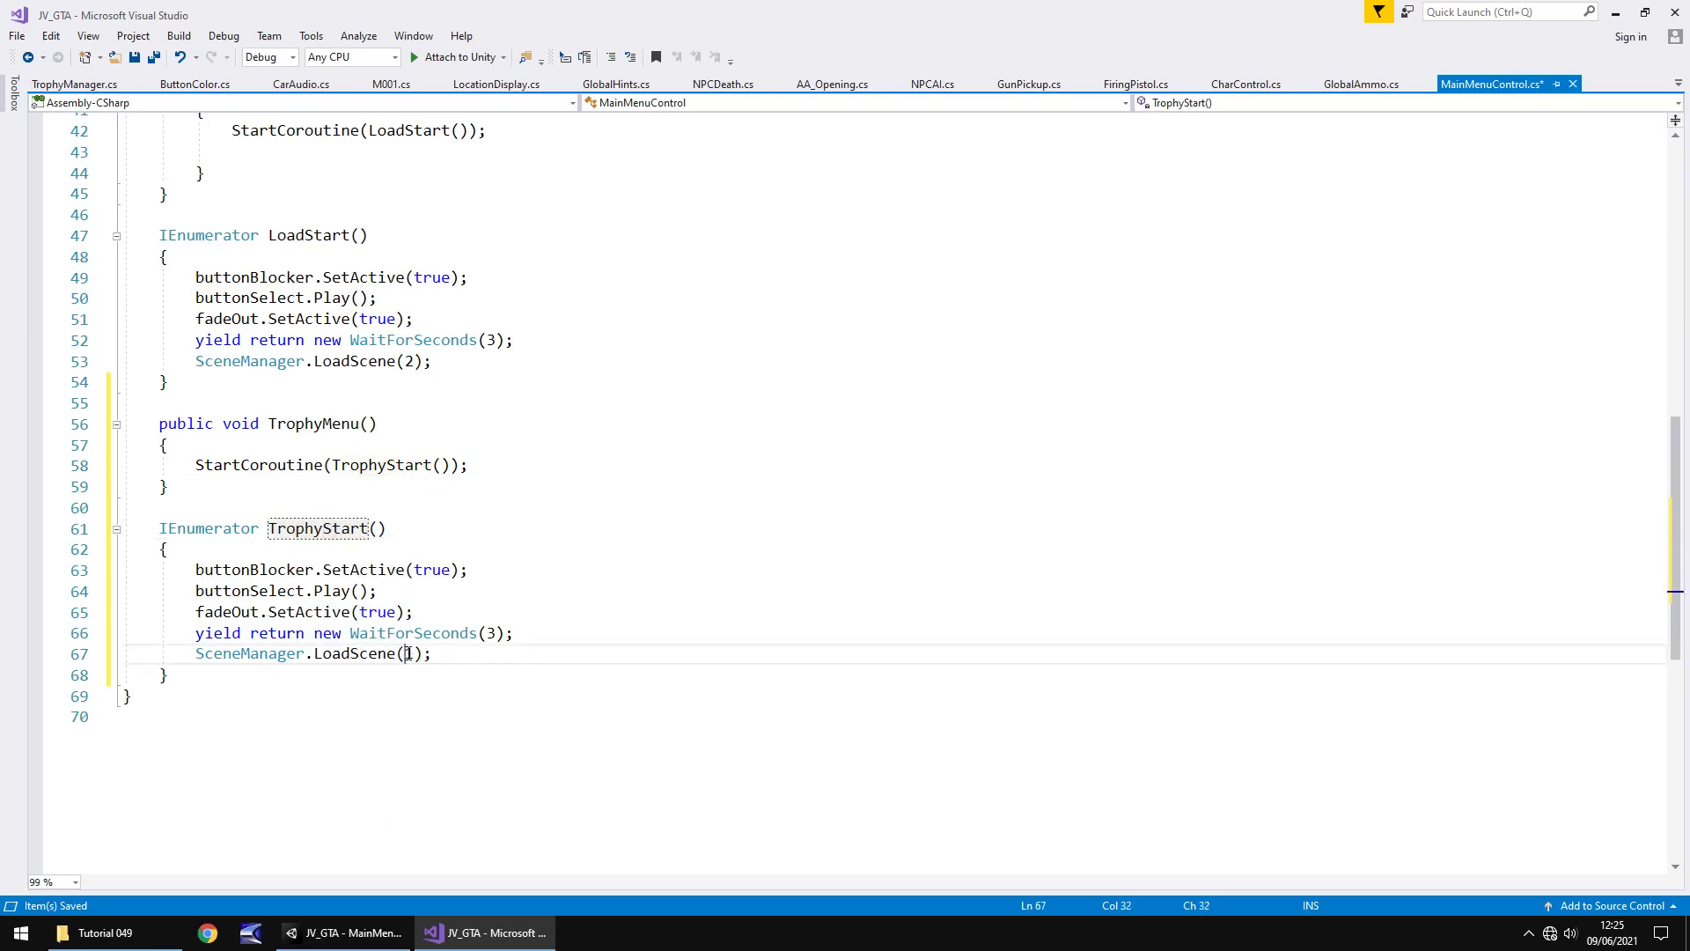
key("Delete")
type("1")
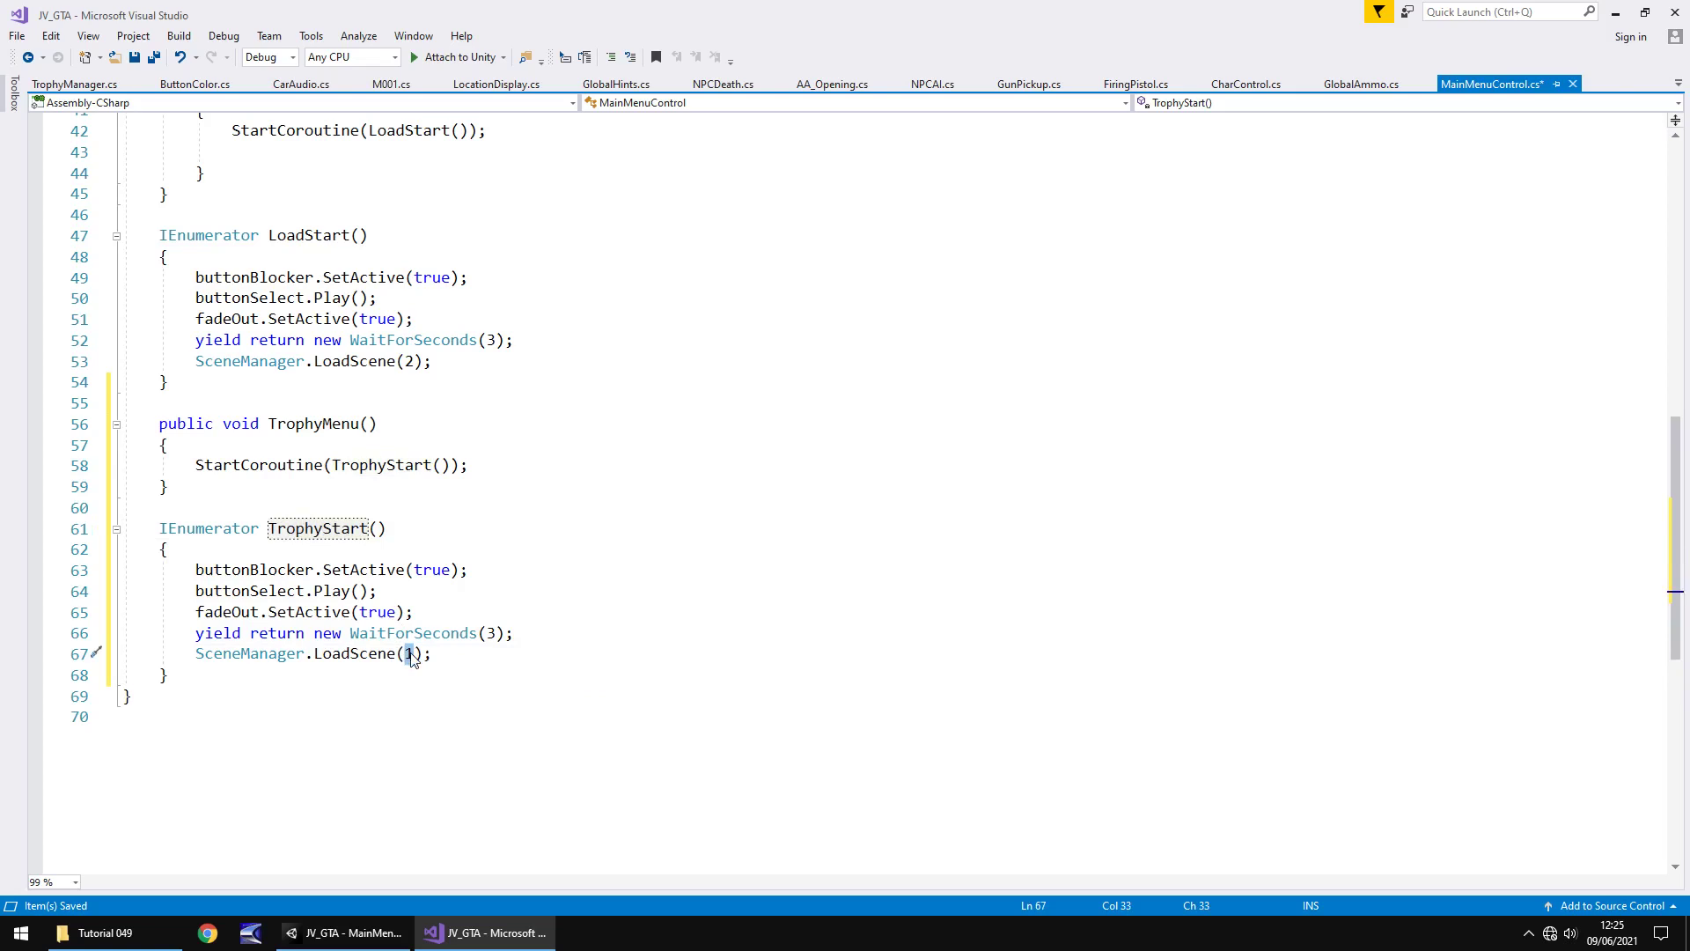
type("3")
key("ctrl+s")
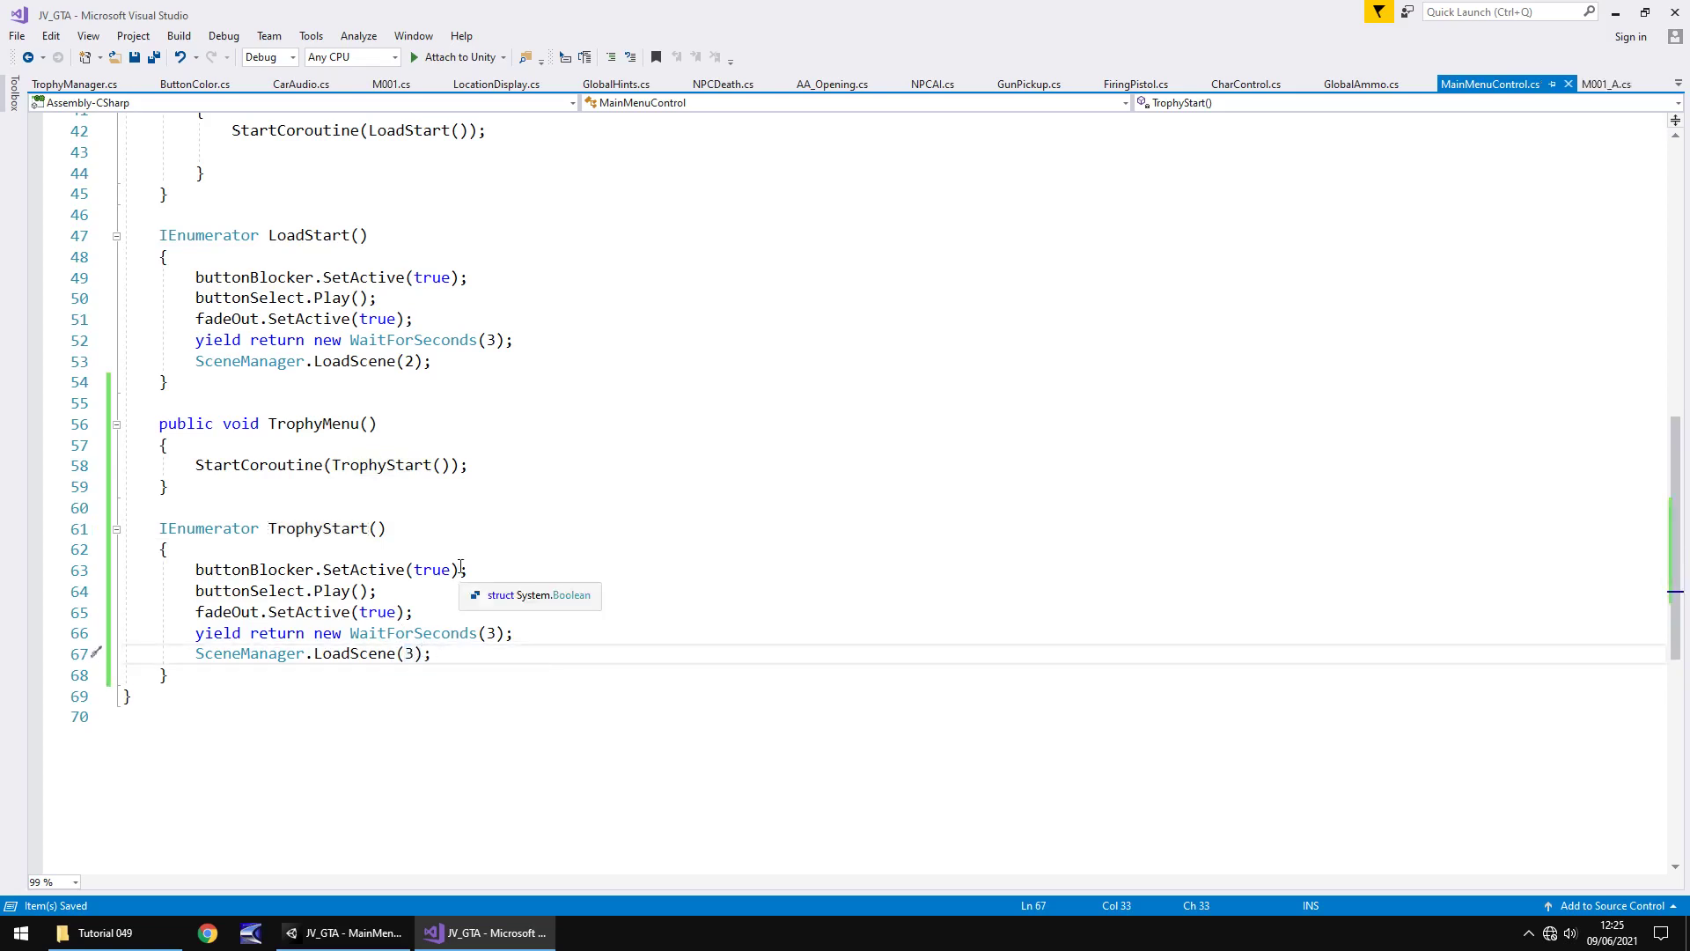
left_click(369, 933)
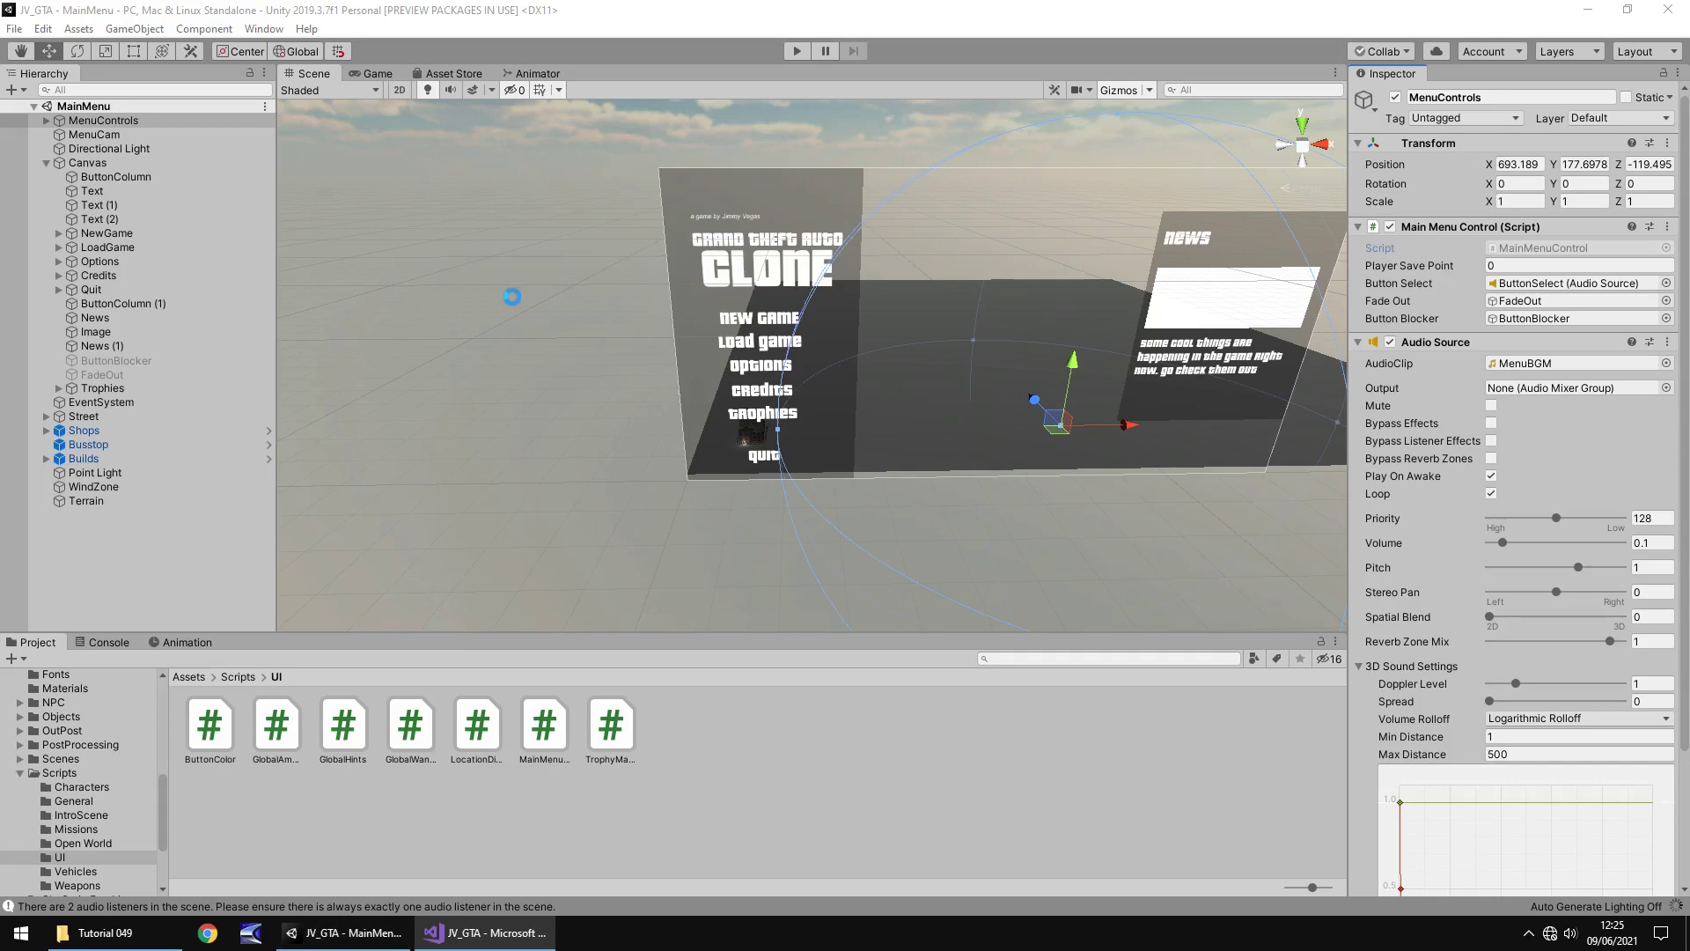
Check Build Settings scene numbers and move the Trophies button between Credits and Quit
left_click(15, 31)
left_click(112, 216)
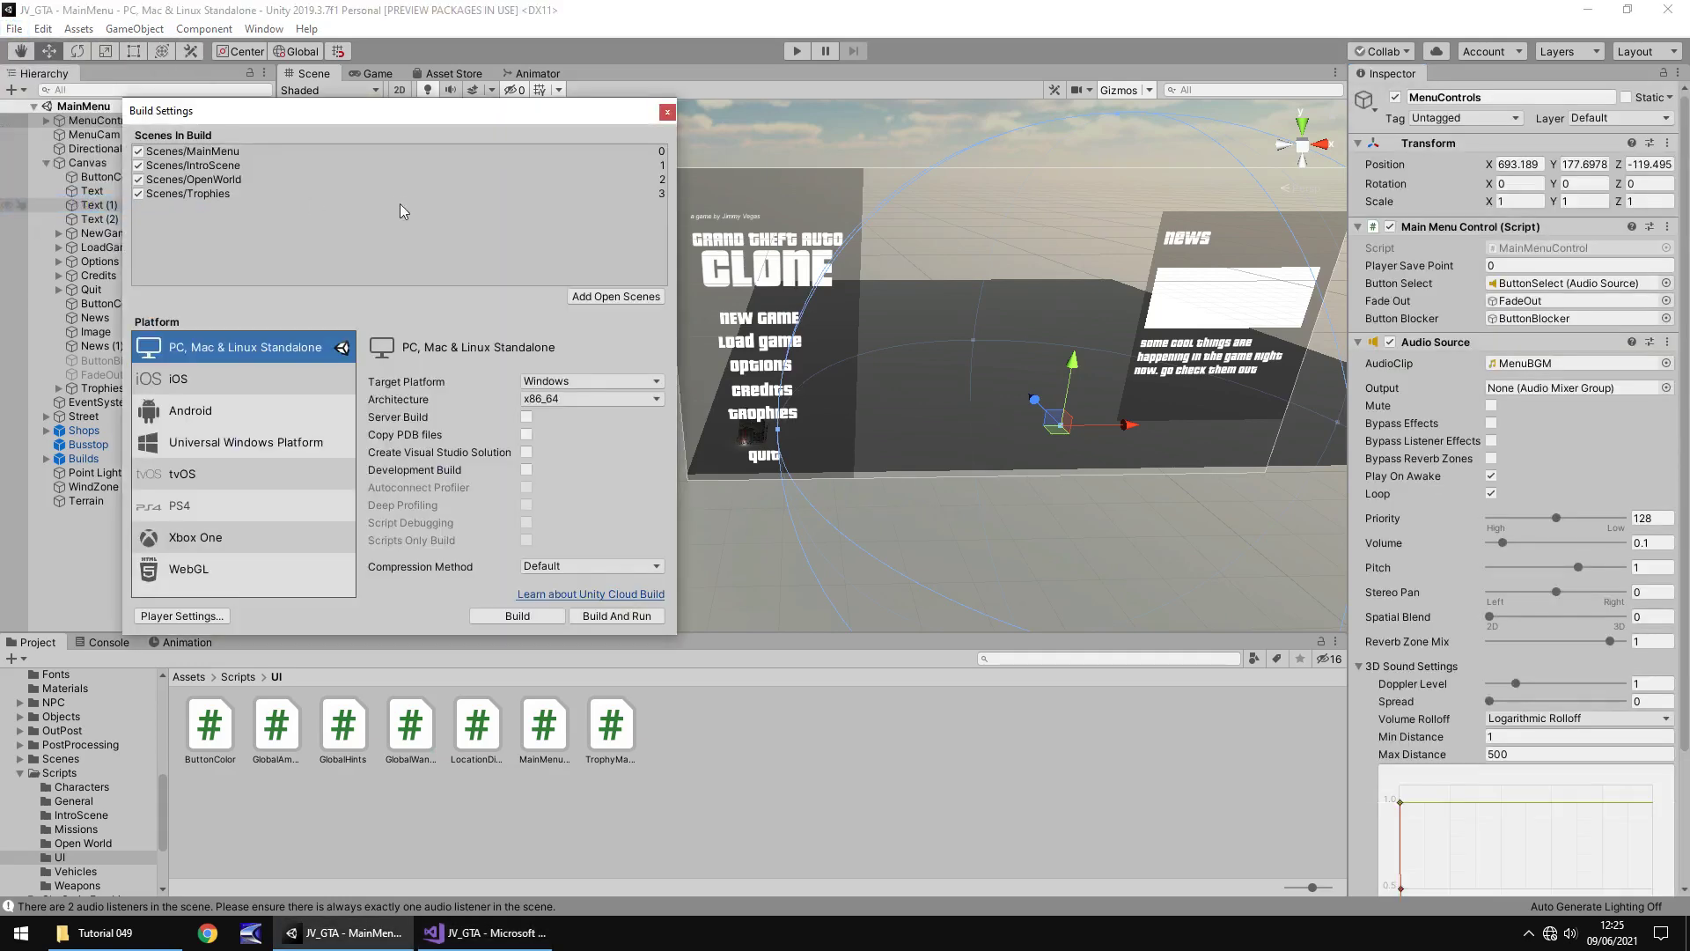
left_click(668, 114)
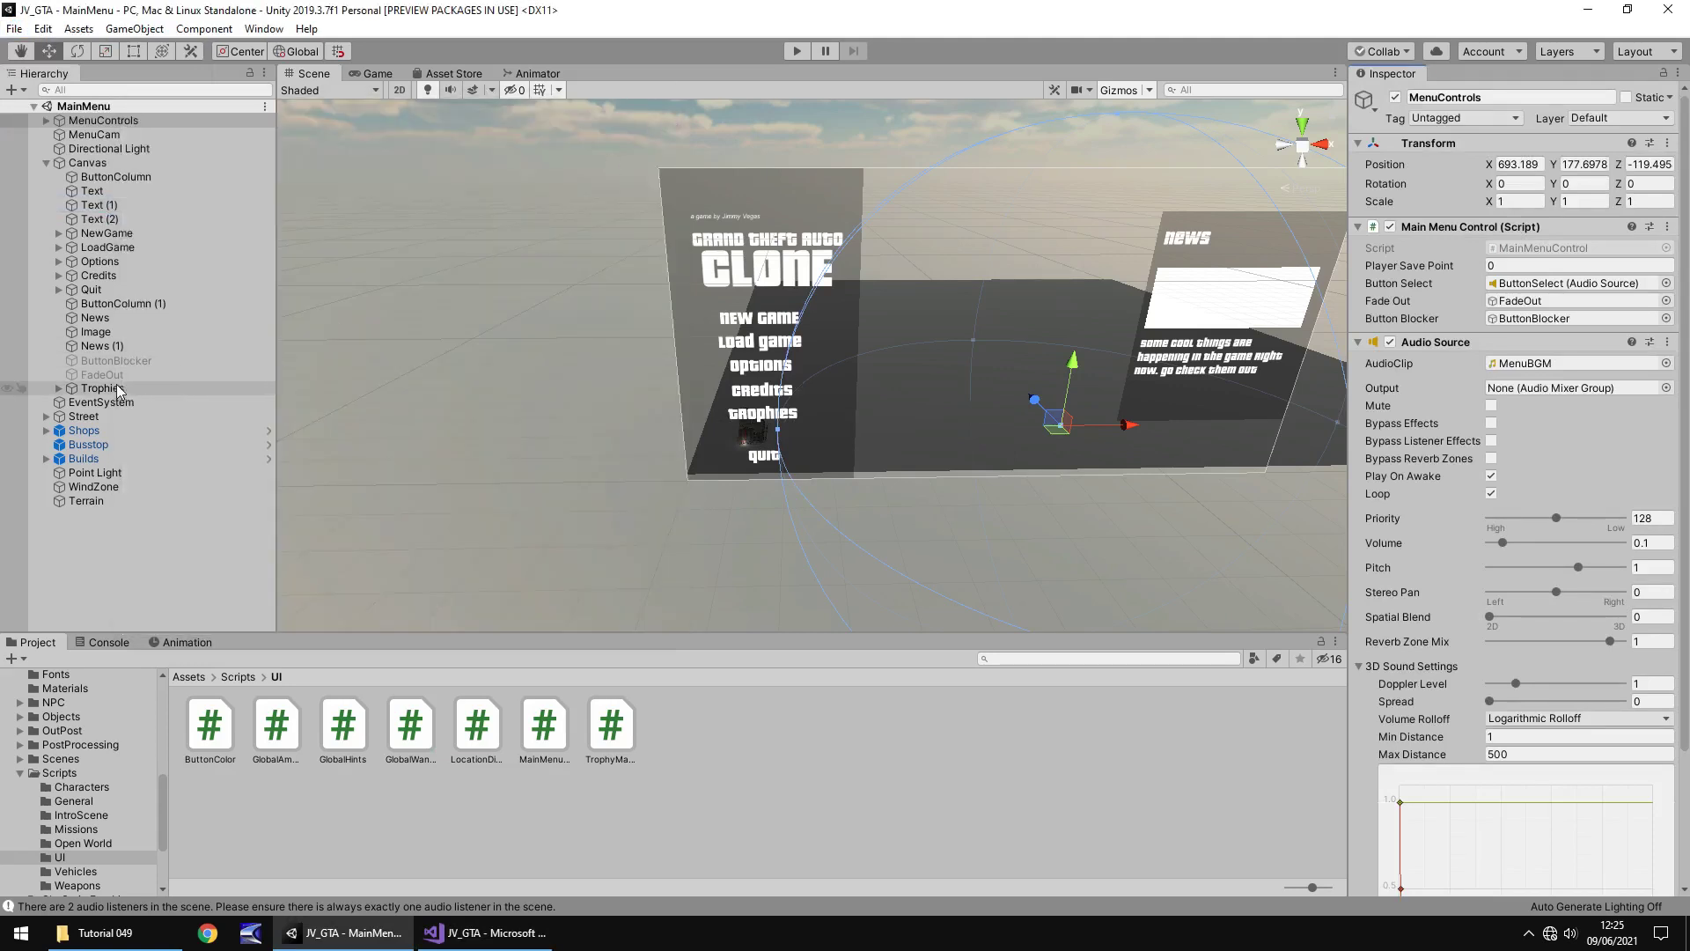
left_click_drag(117, 388, 103, 288)
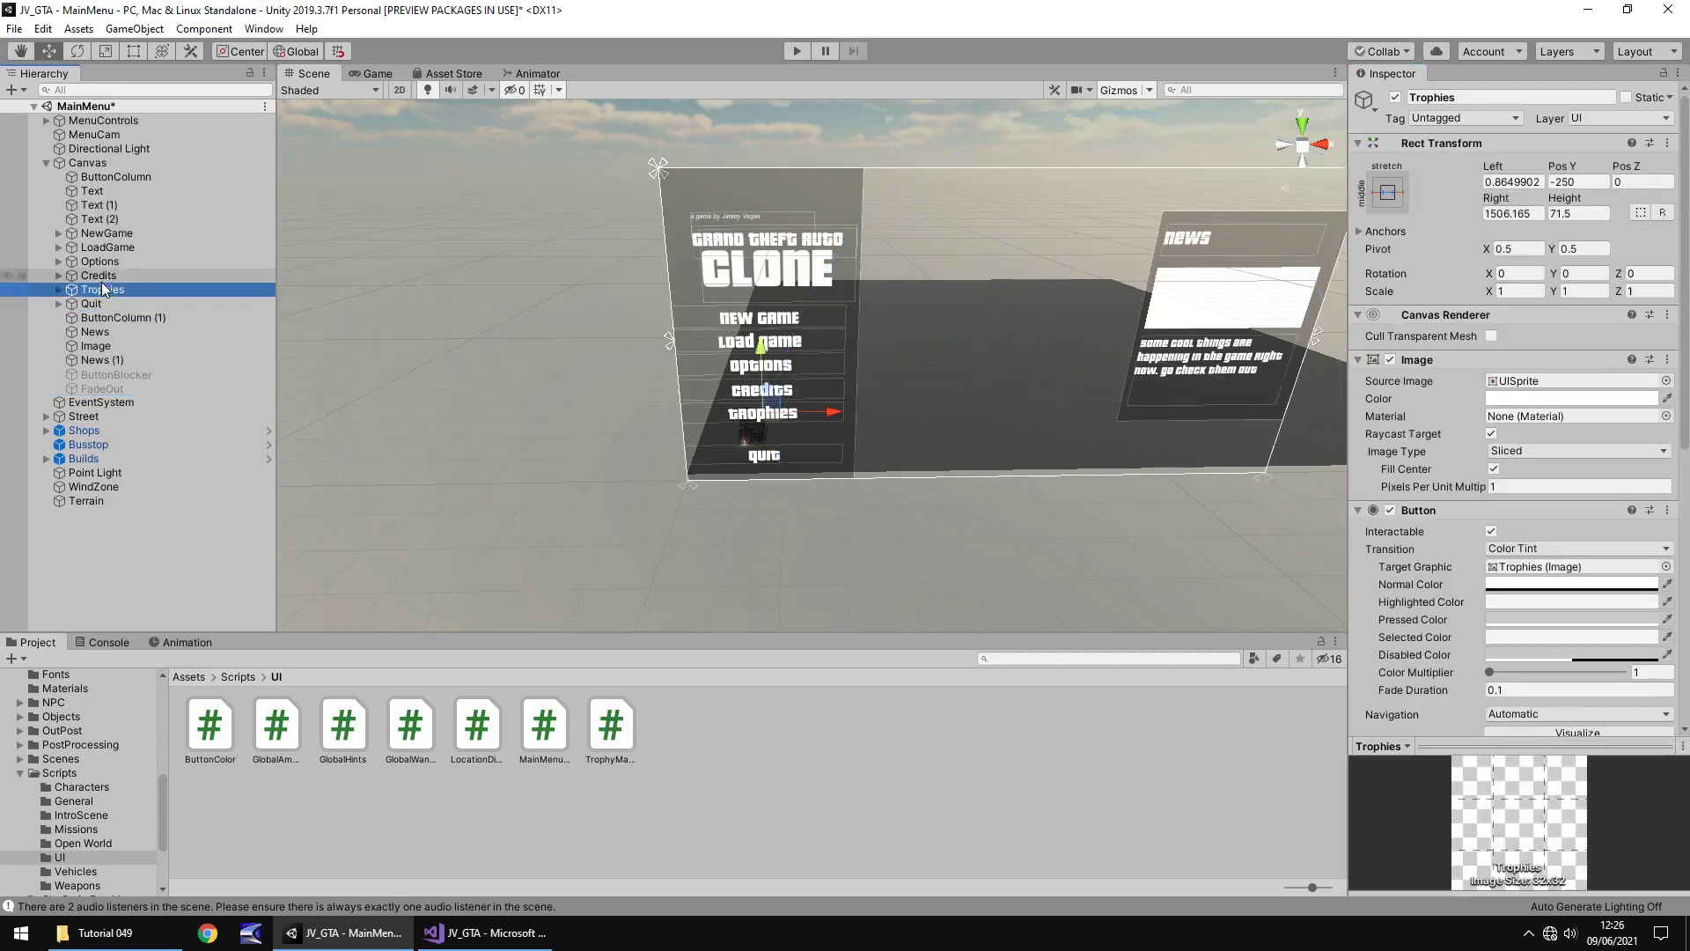
Add a Trophies On Click entry calling MenuControls' MainMenuControl.TrophyMenu, then save the scene
scroll(1530, 611, "down", 10)
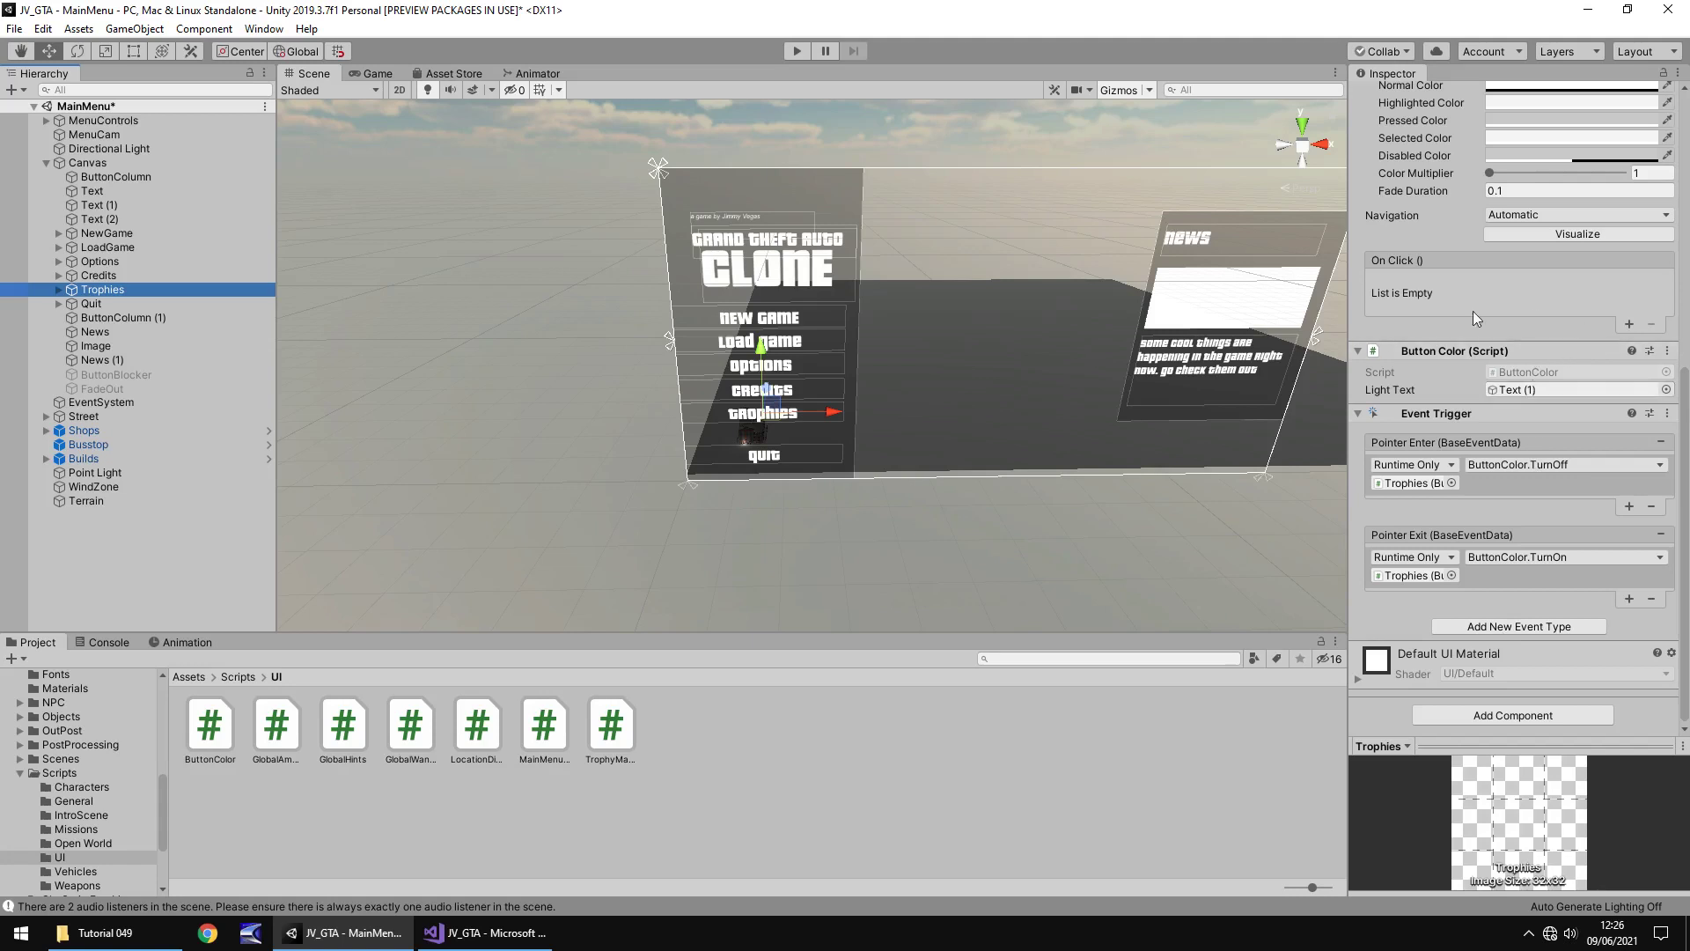
left_click(1630, 323)
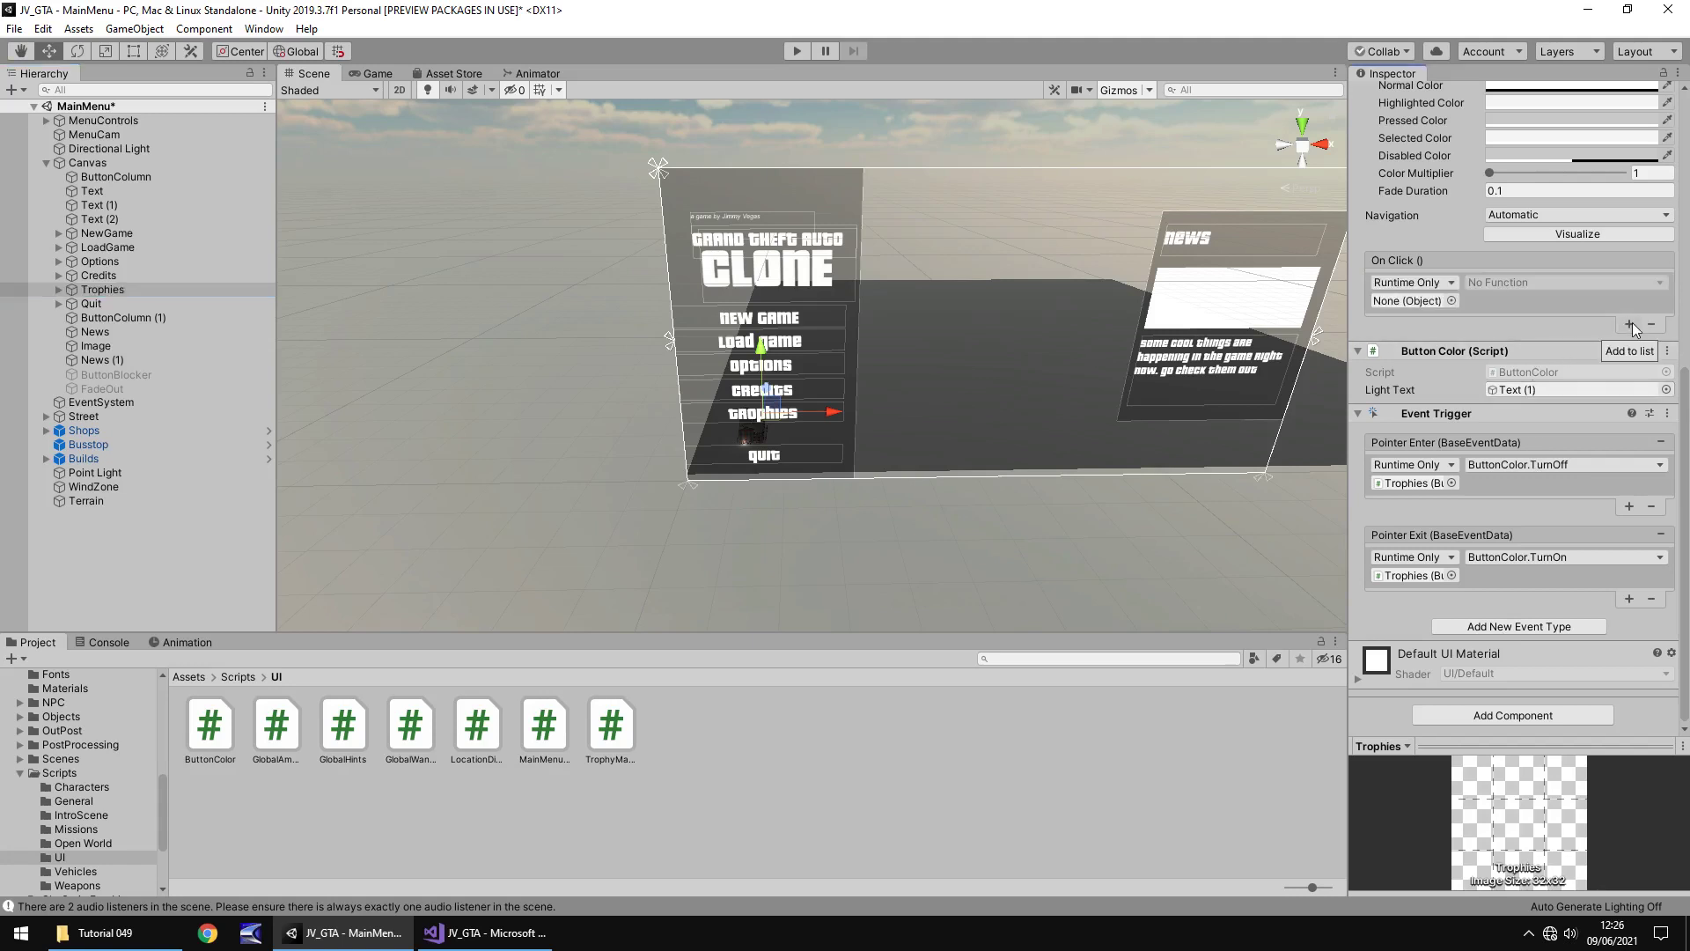
left_click_drag(173, 121, 1426, 304)
left_click(1509, 280)
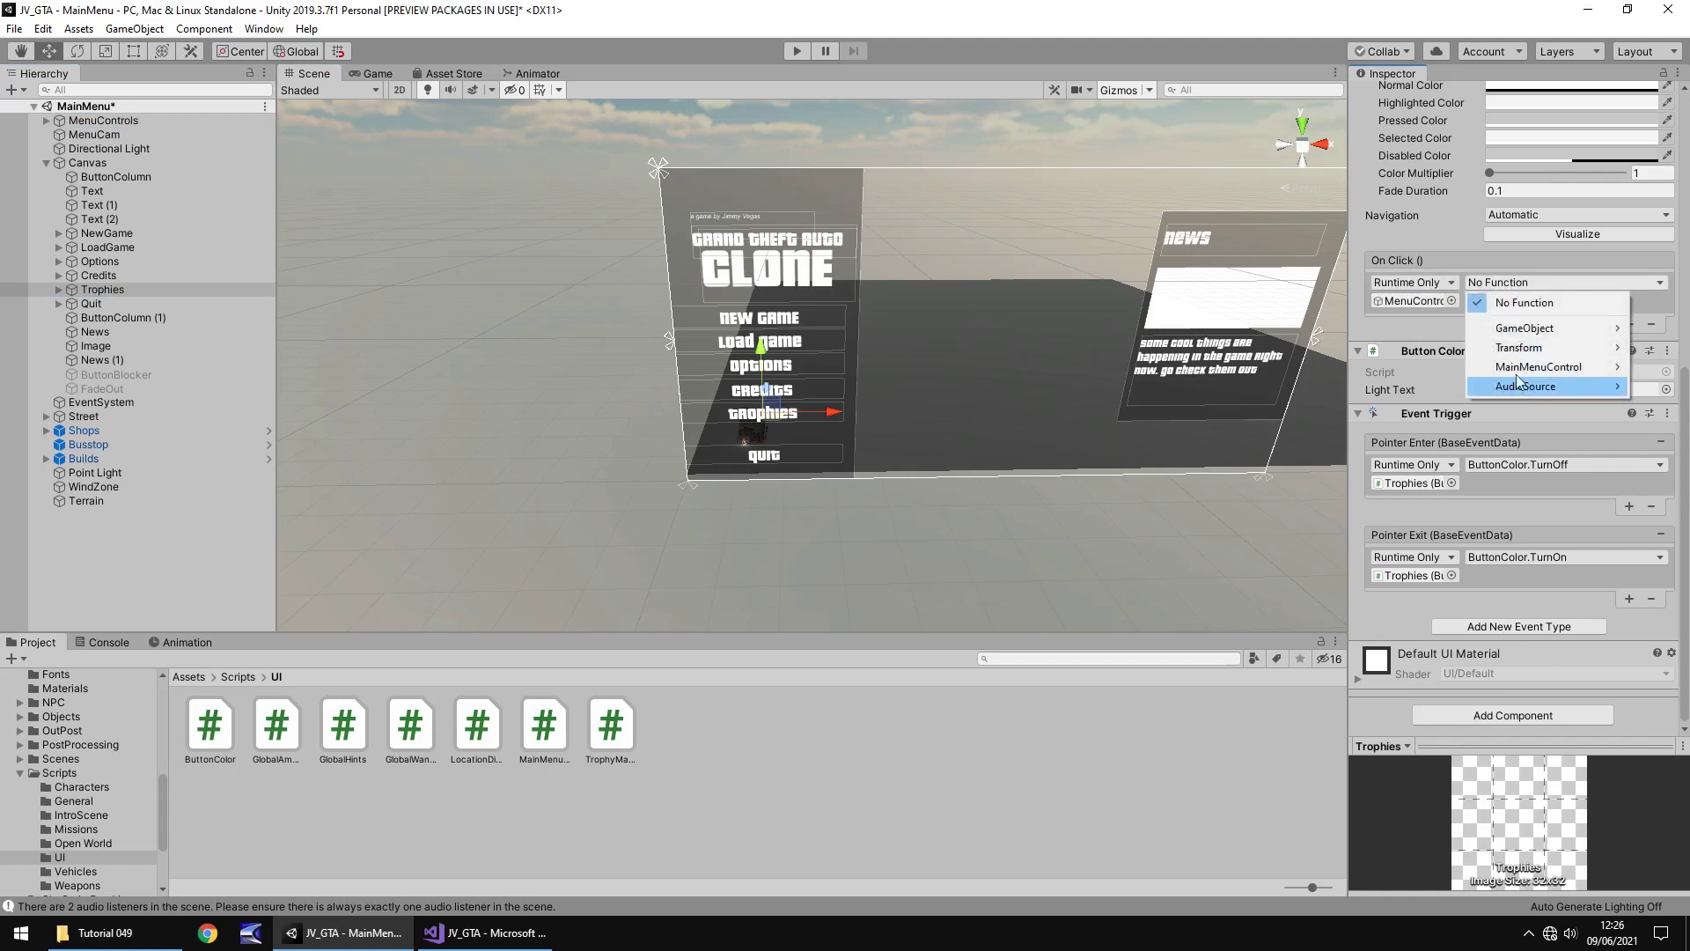
mouse_move(1518, 372)
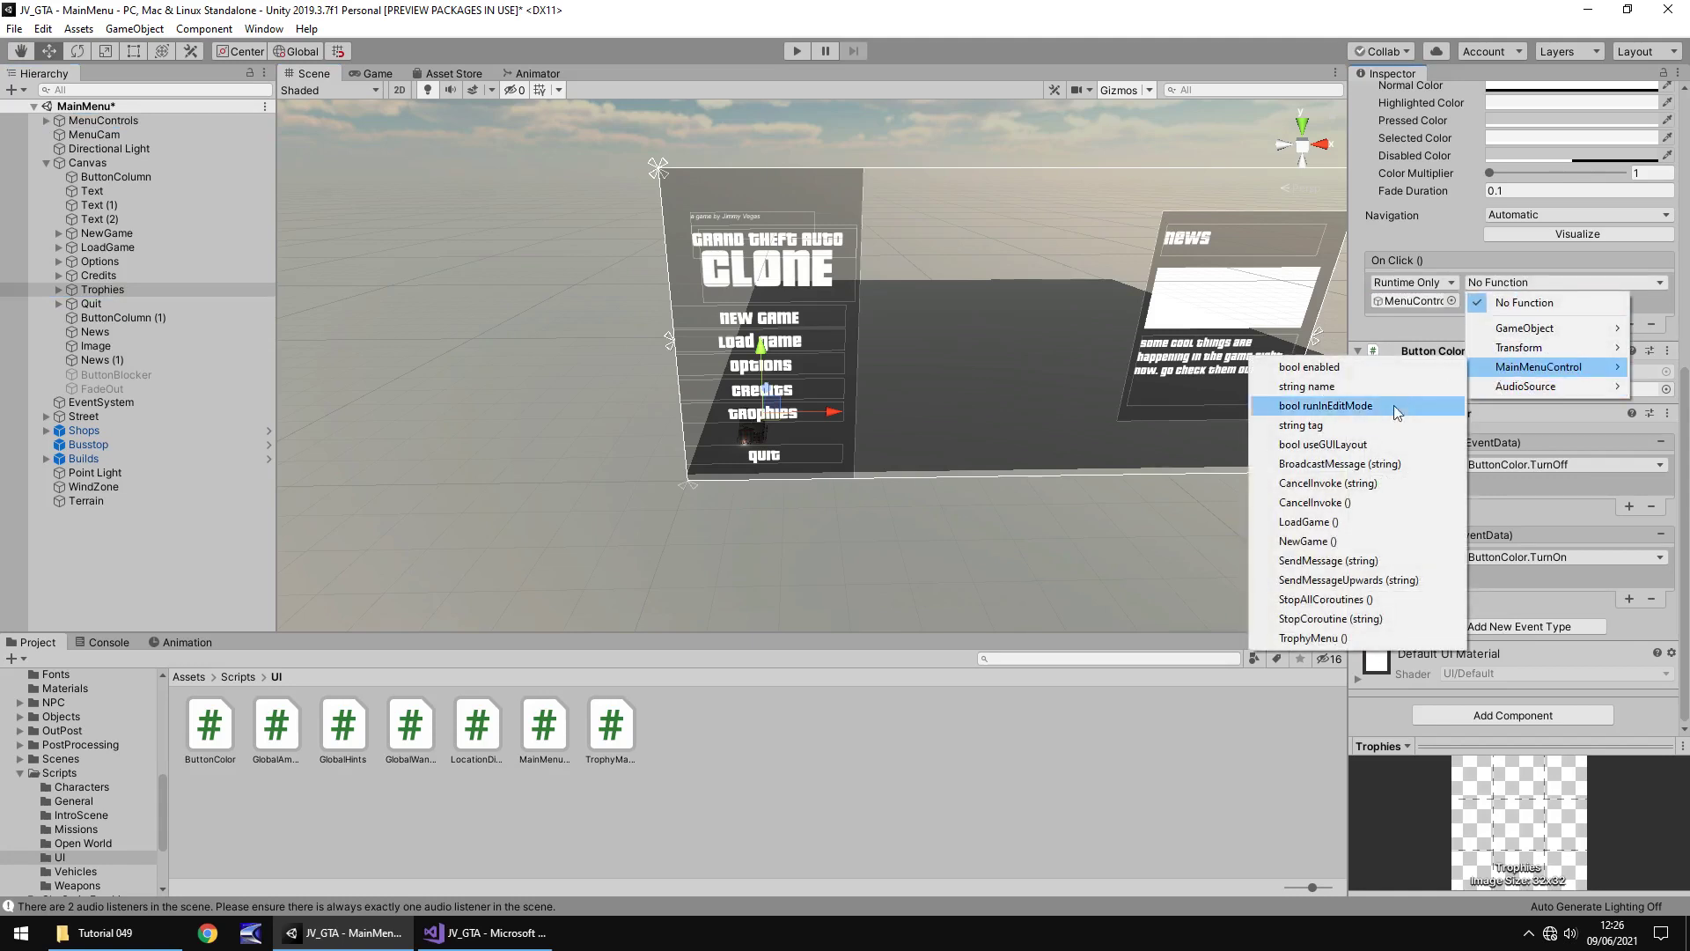
left_click(1312, 638)
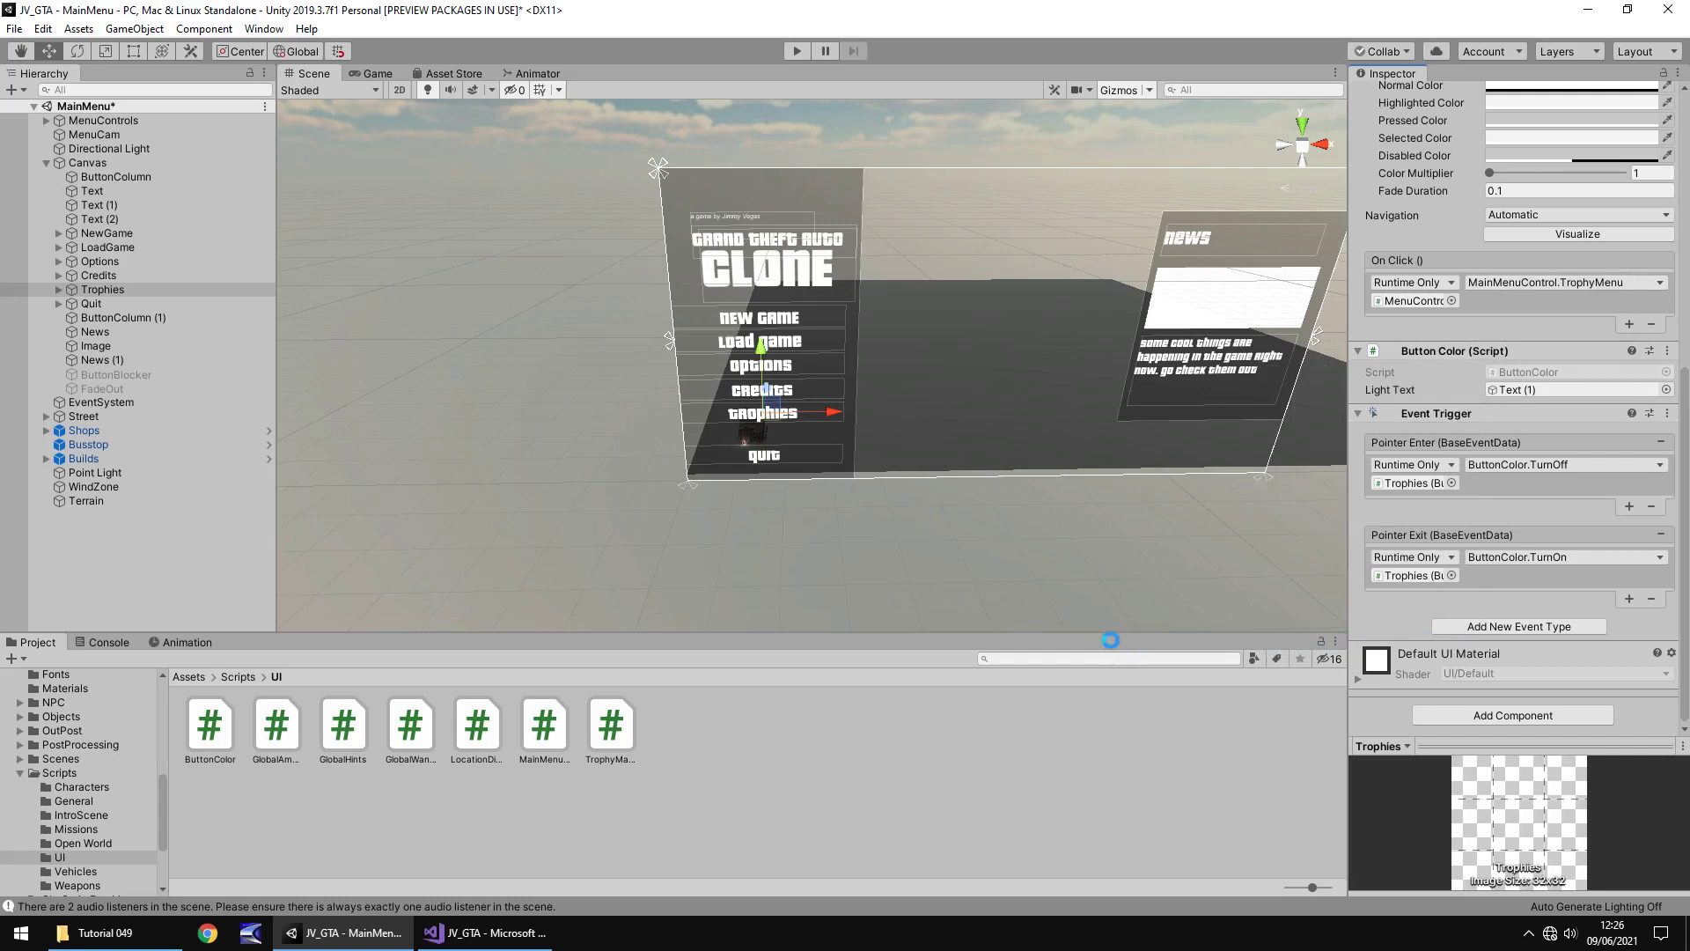
key("ctrl+s")
In play mode, go to Trophies, return via back to menu, then start New Game
left_click(795, 51)
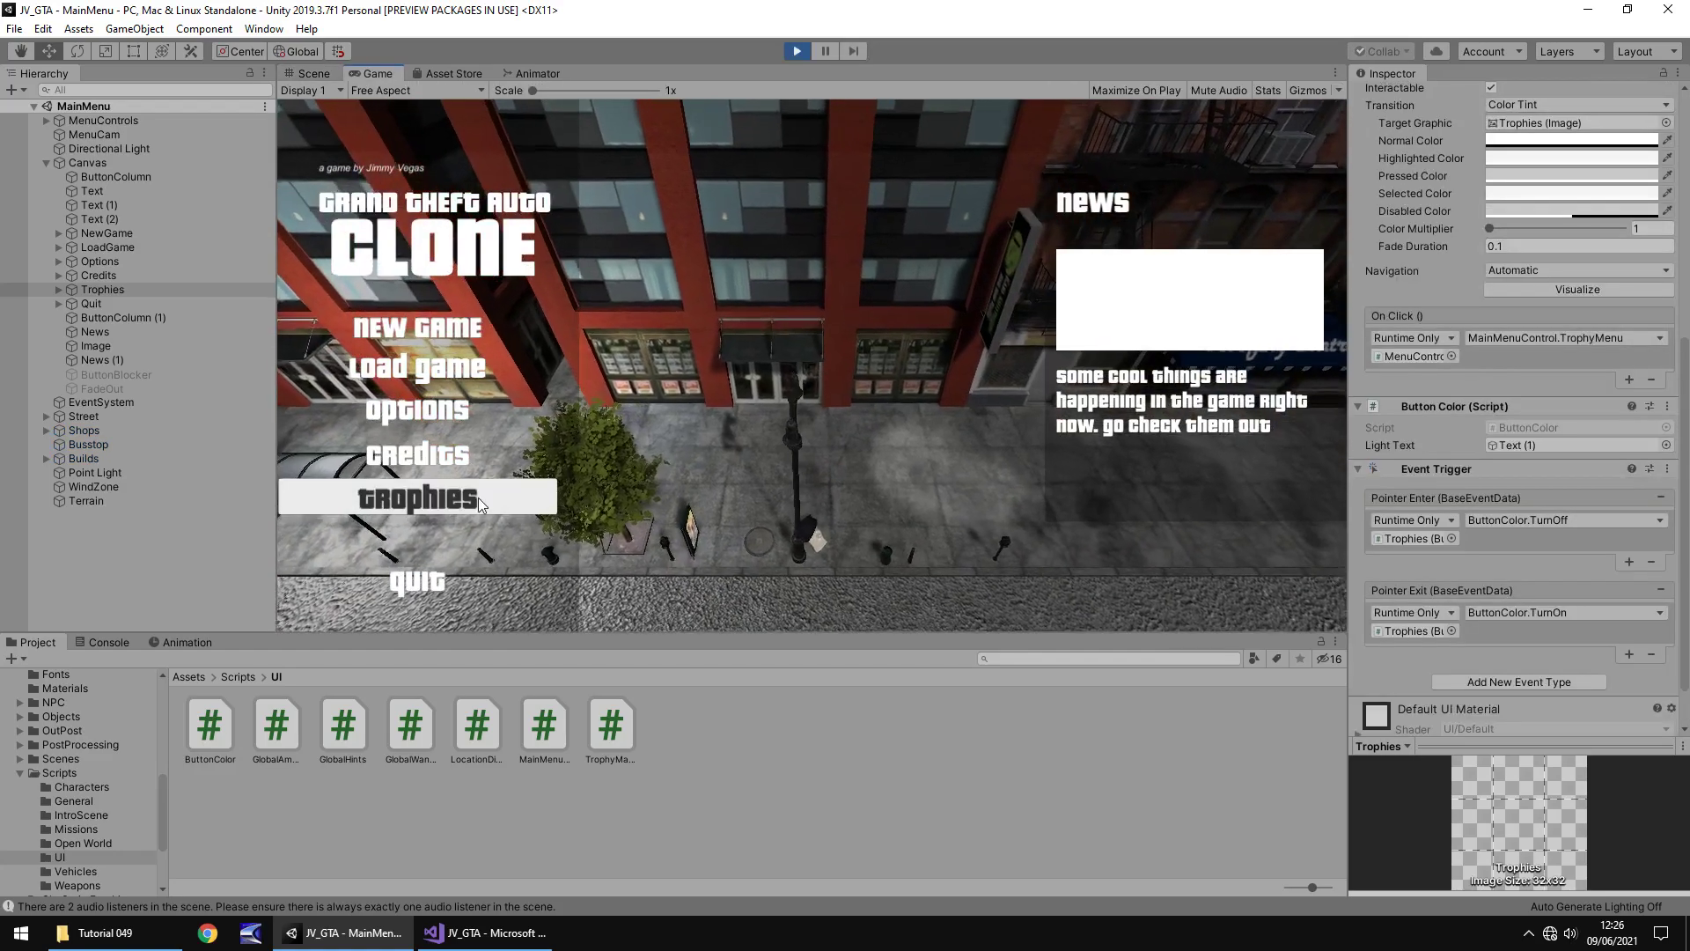
left_click(460, 498)
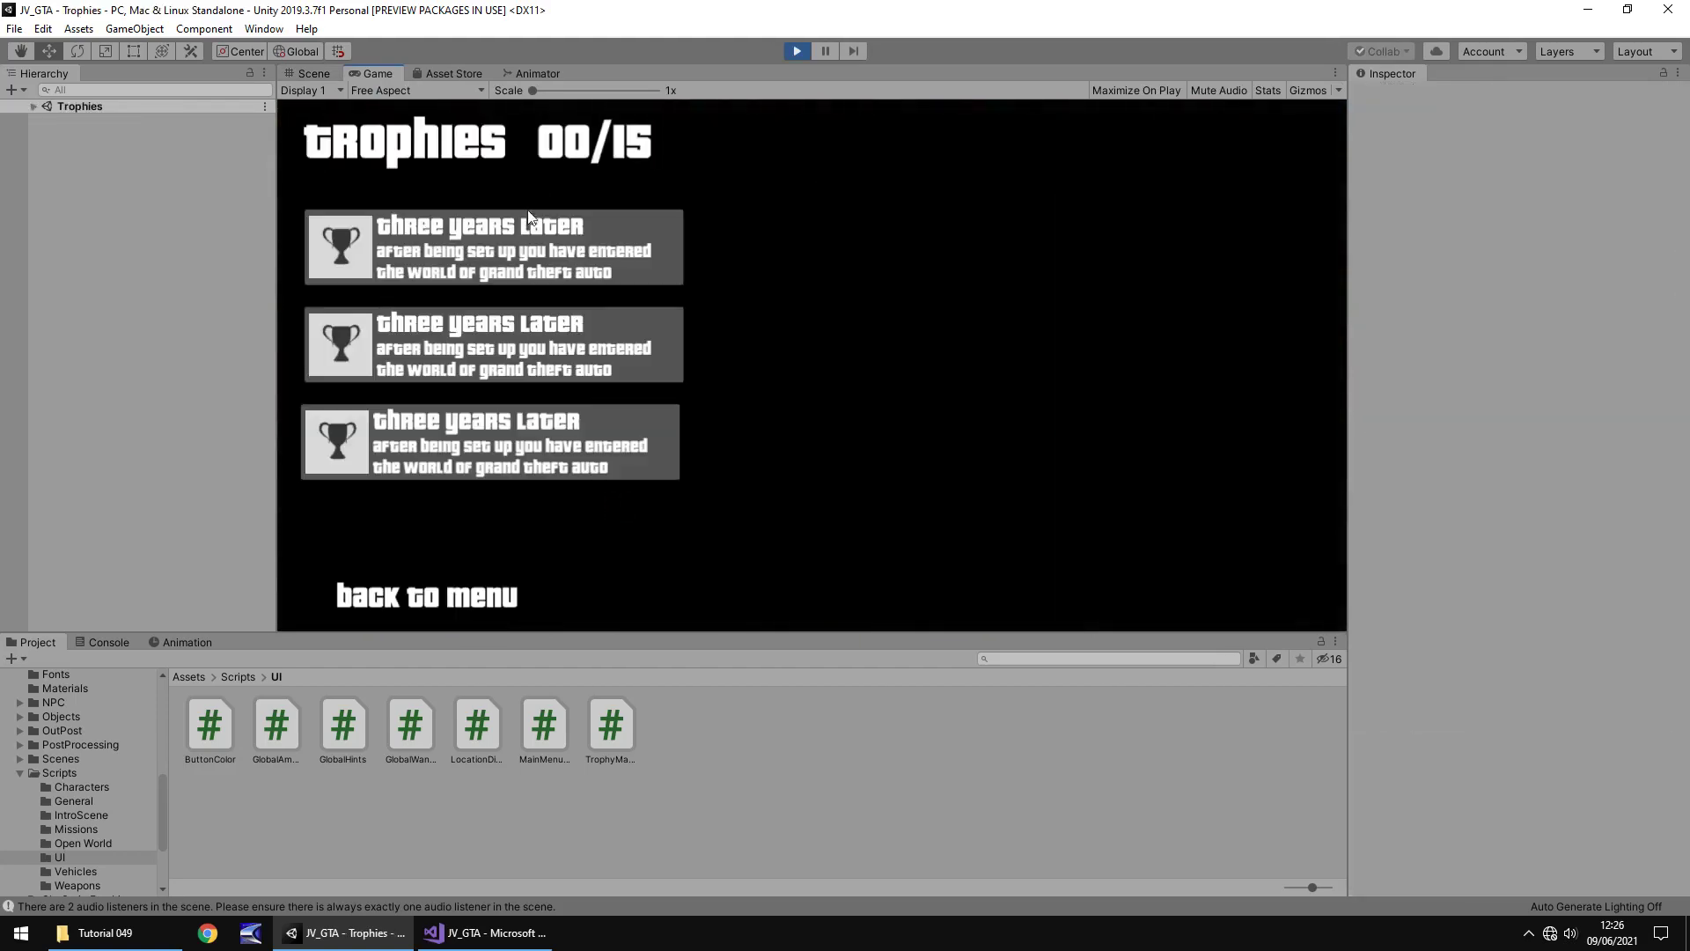
left_click(396, 592)
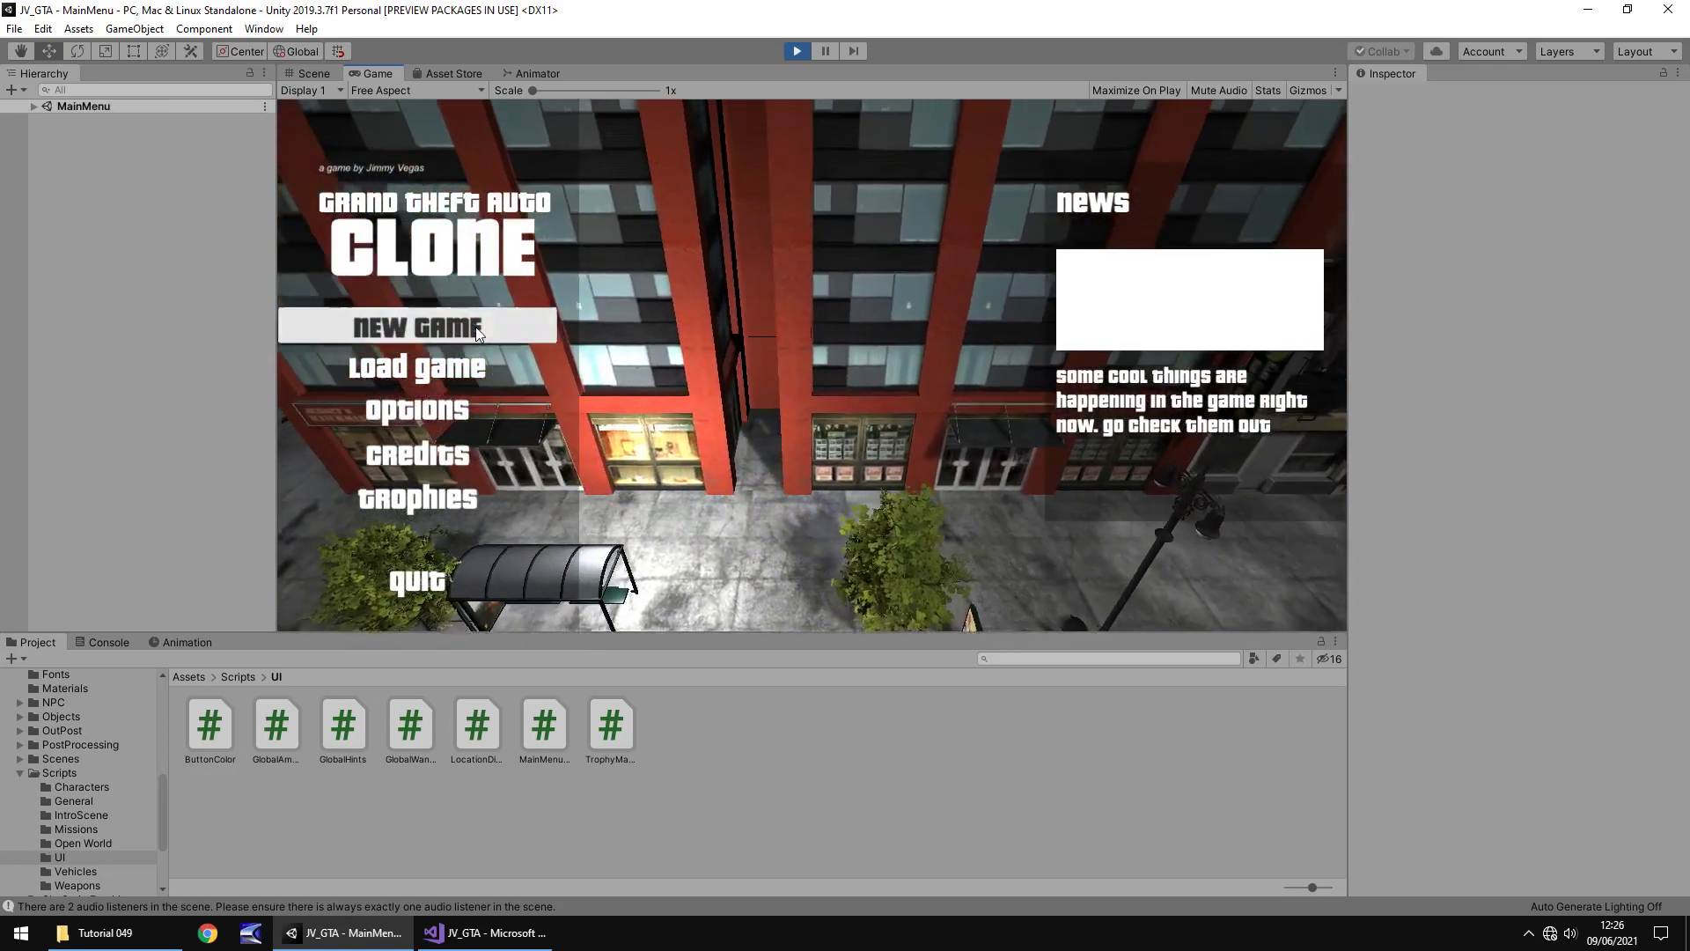
left_click(507, 343)
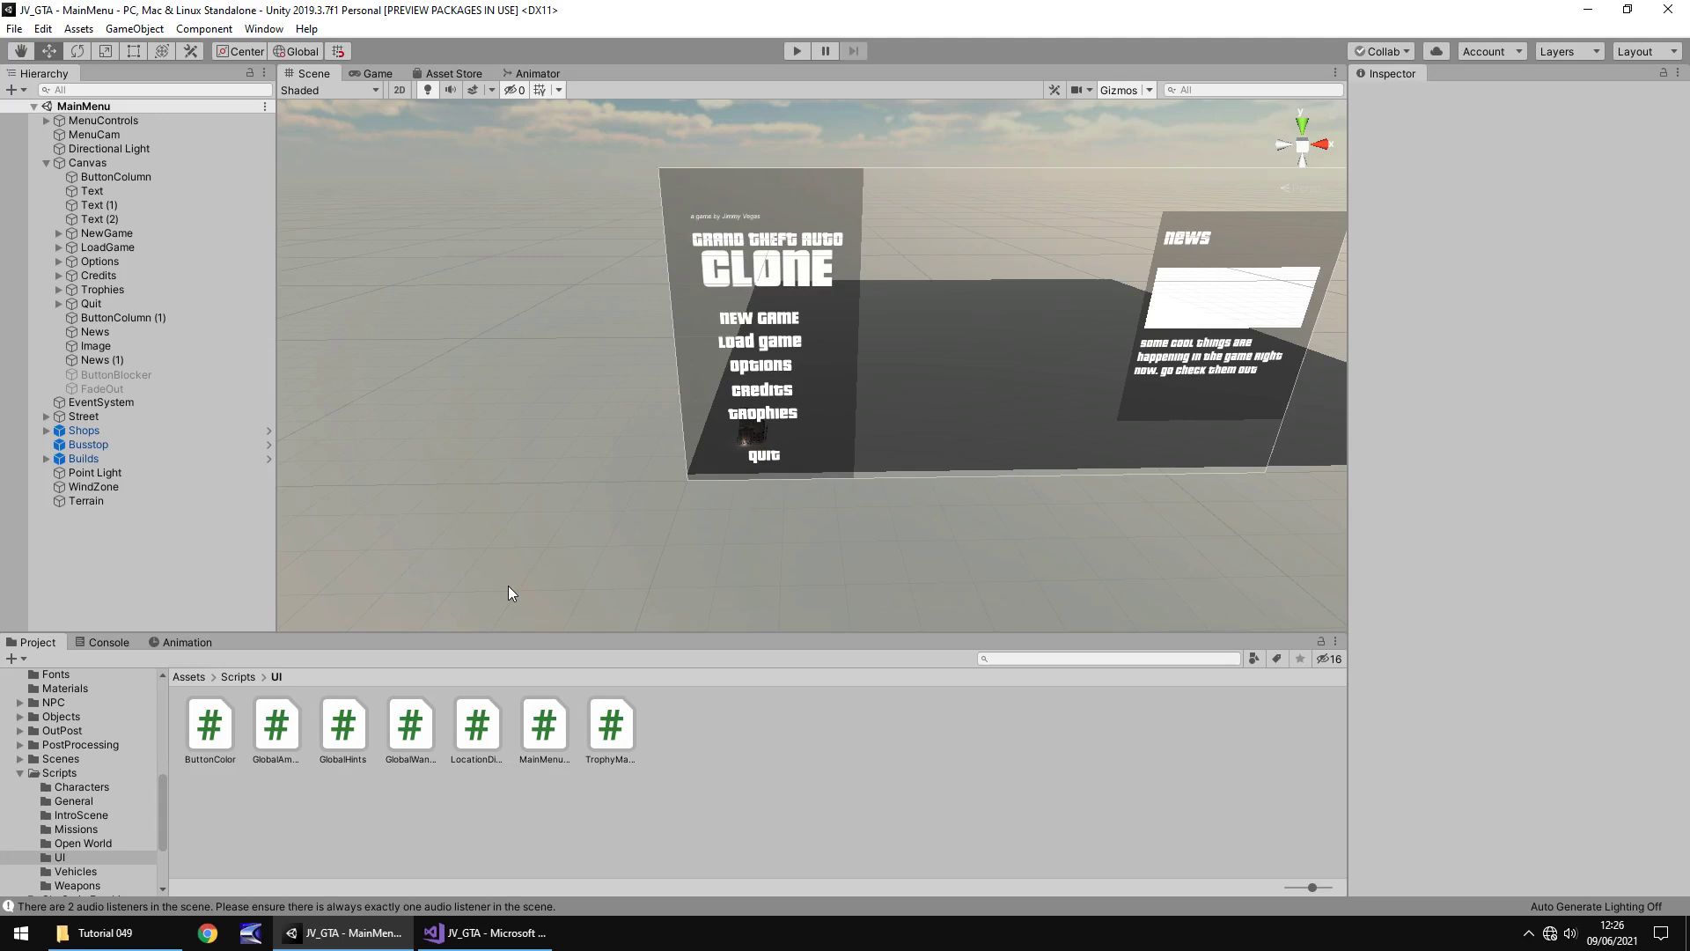
Open the Trophies scene and copy its Trophy01 panel
left_click(60, 758)
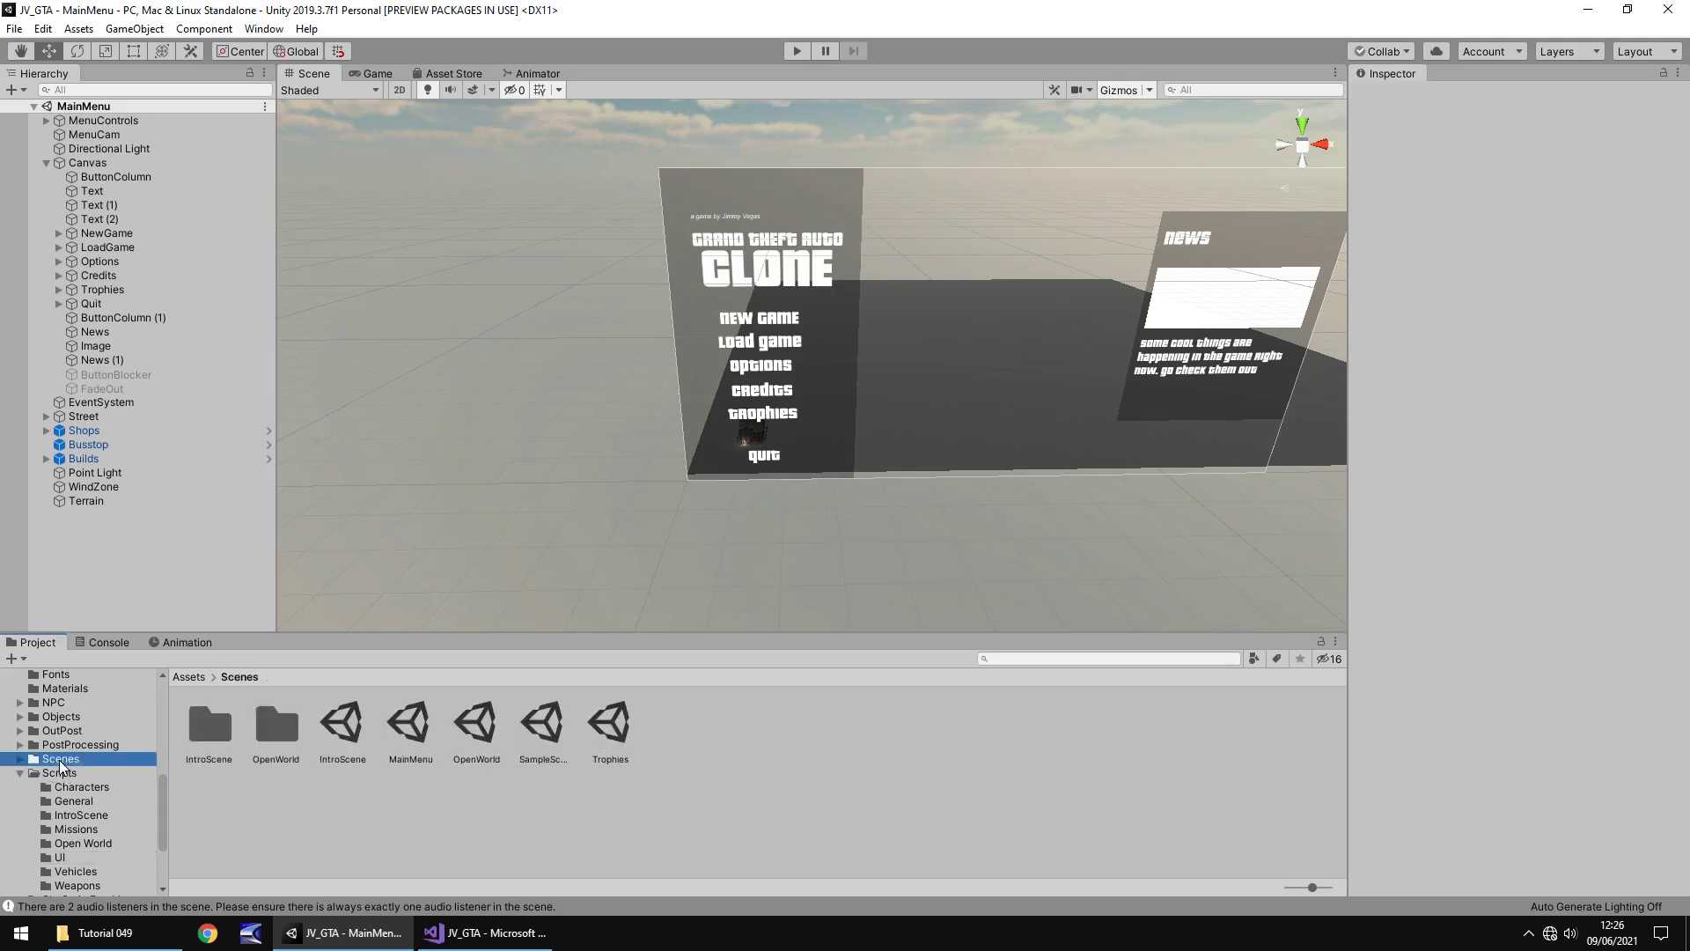
double_click(610, 725)
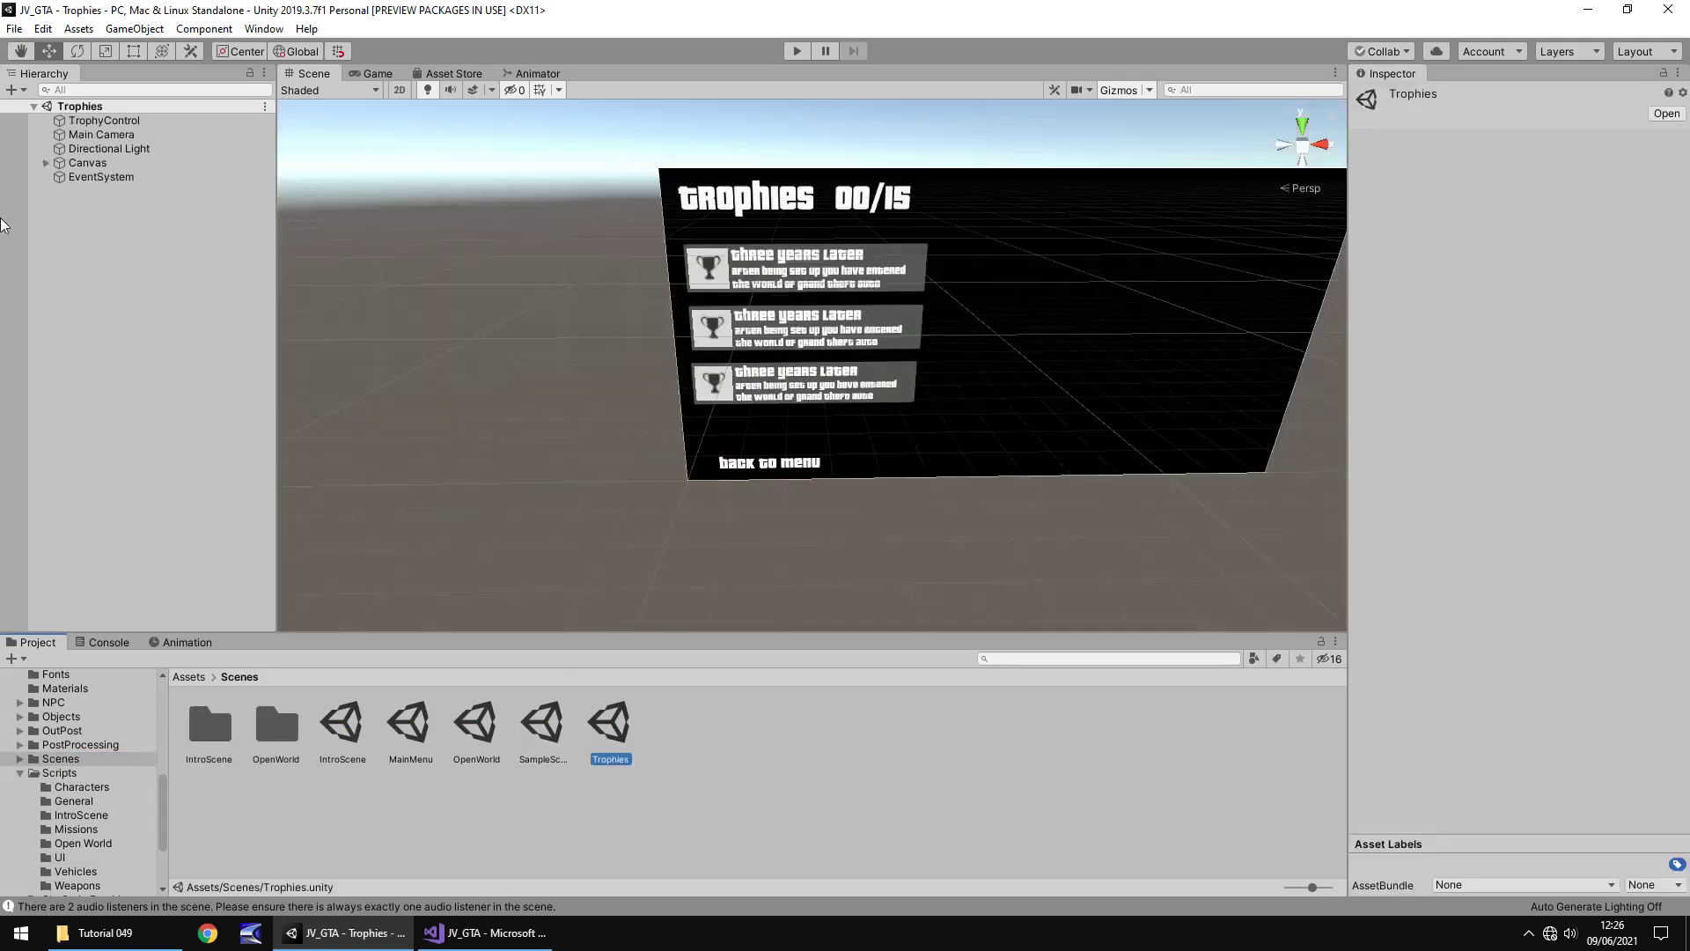
left_click(806, 271)
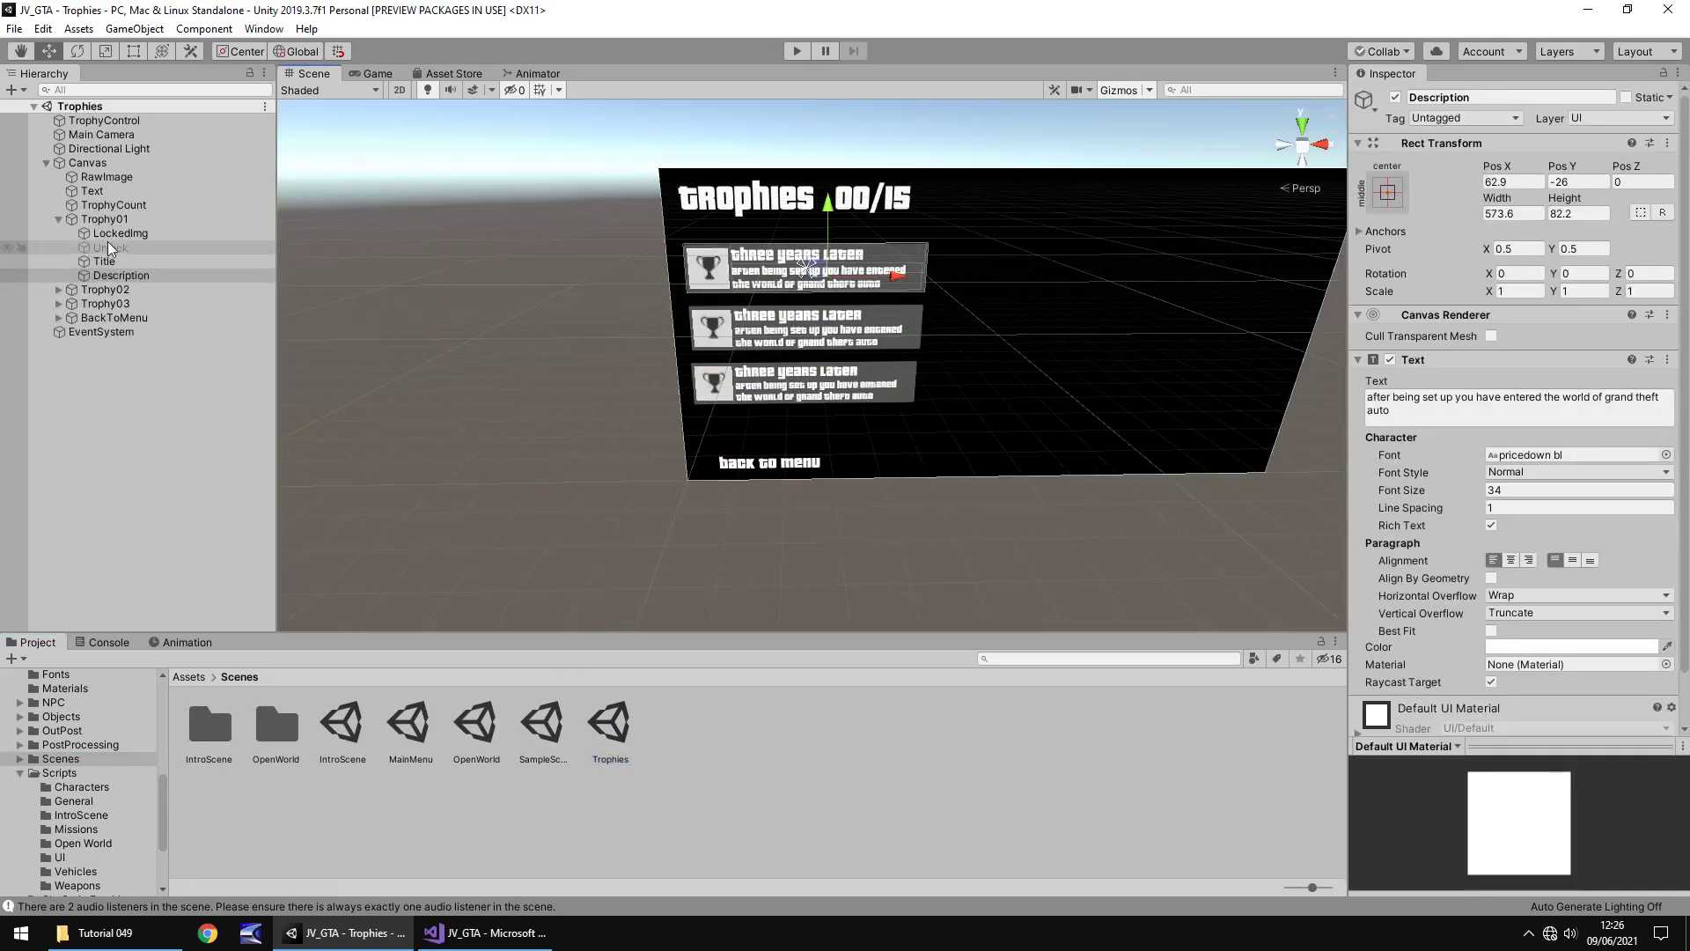
left_click(107, 221)
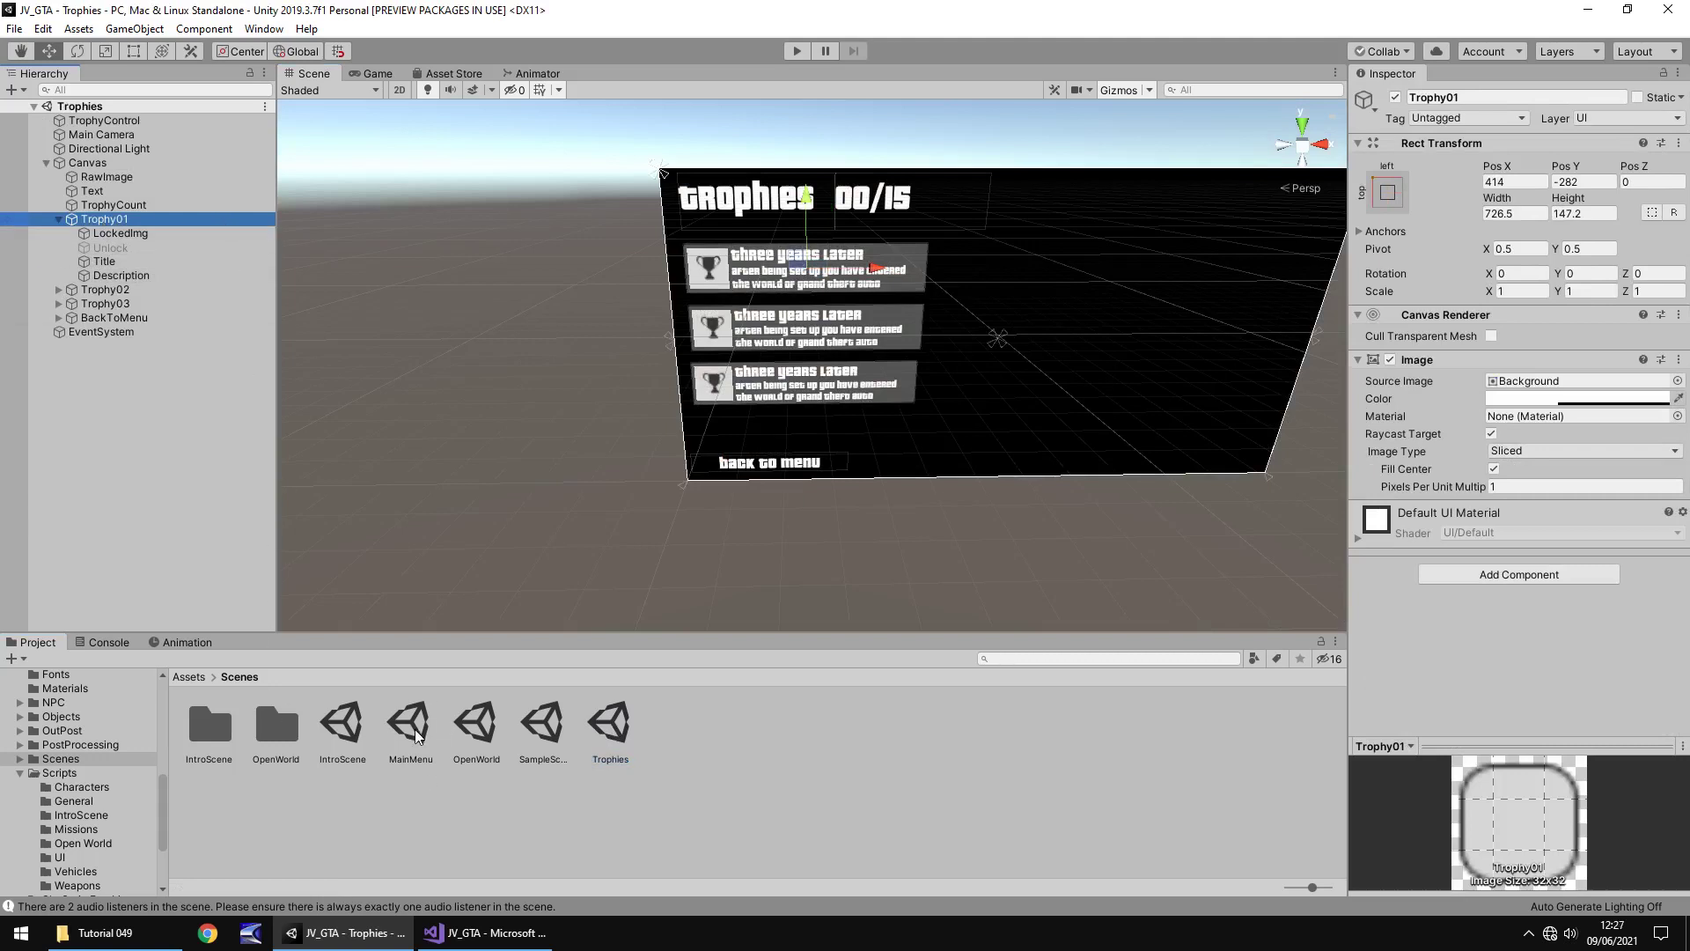
Paste Trophy01 into the OpenWorld scene and nest it under the Canvas
left_click(477, 726)
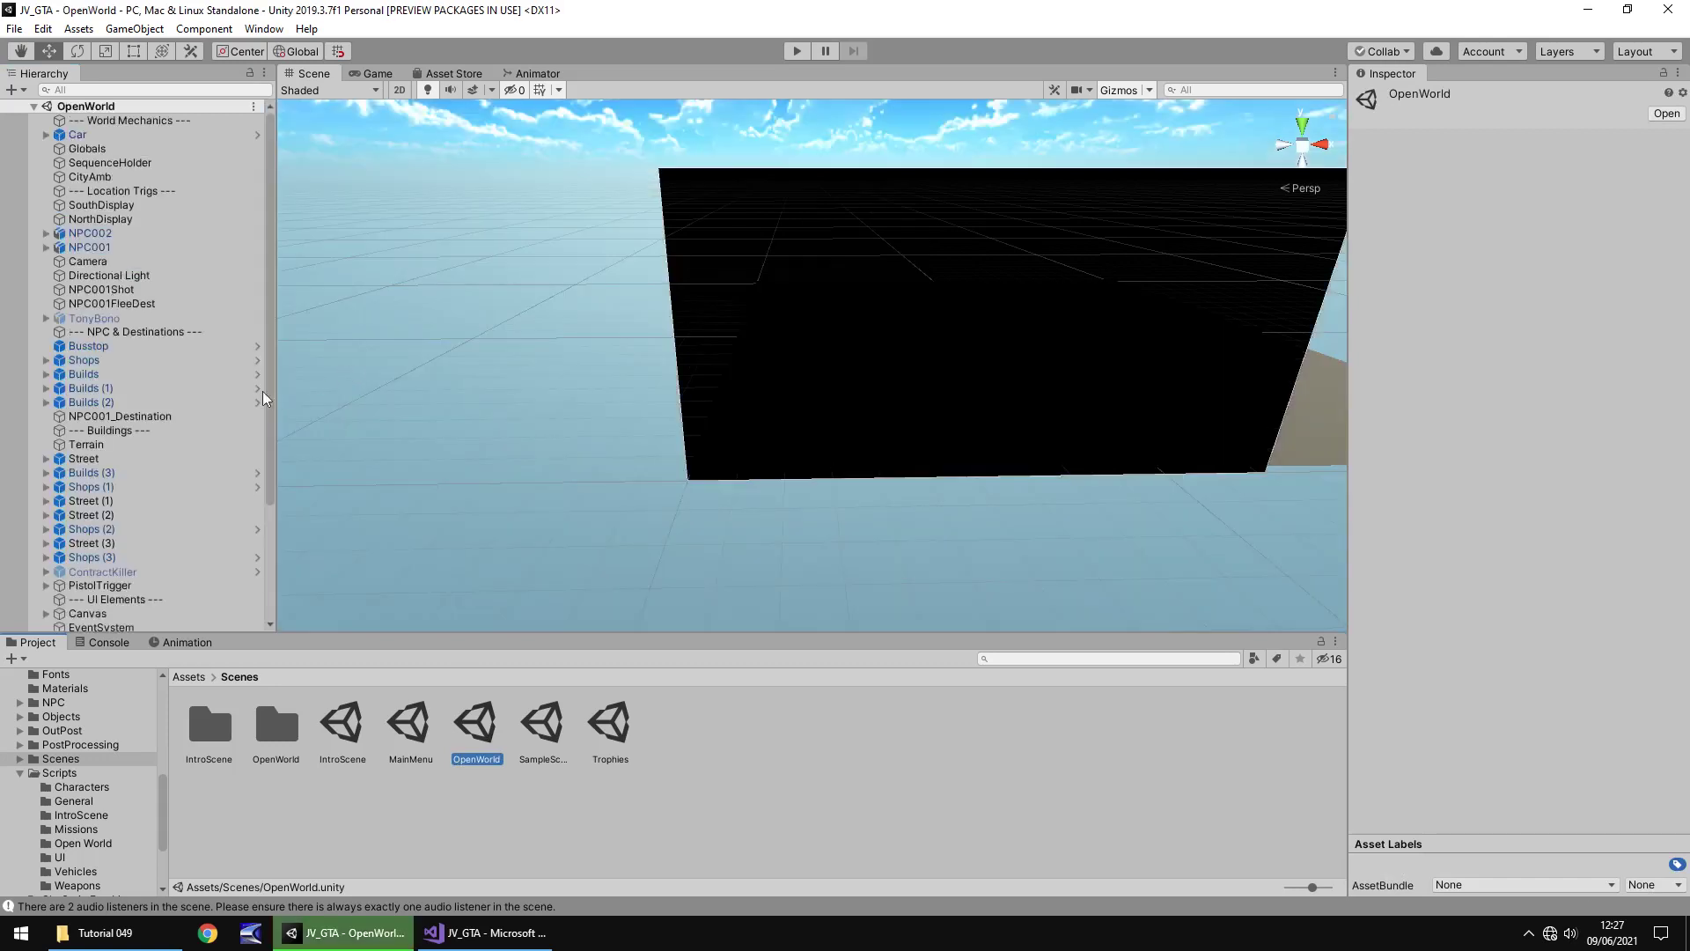
left_click(160, 406)
key("ctrl+v")
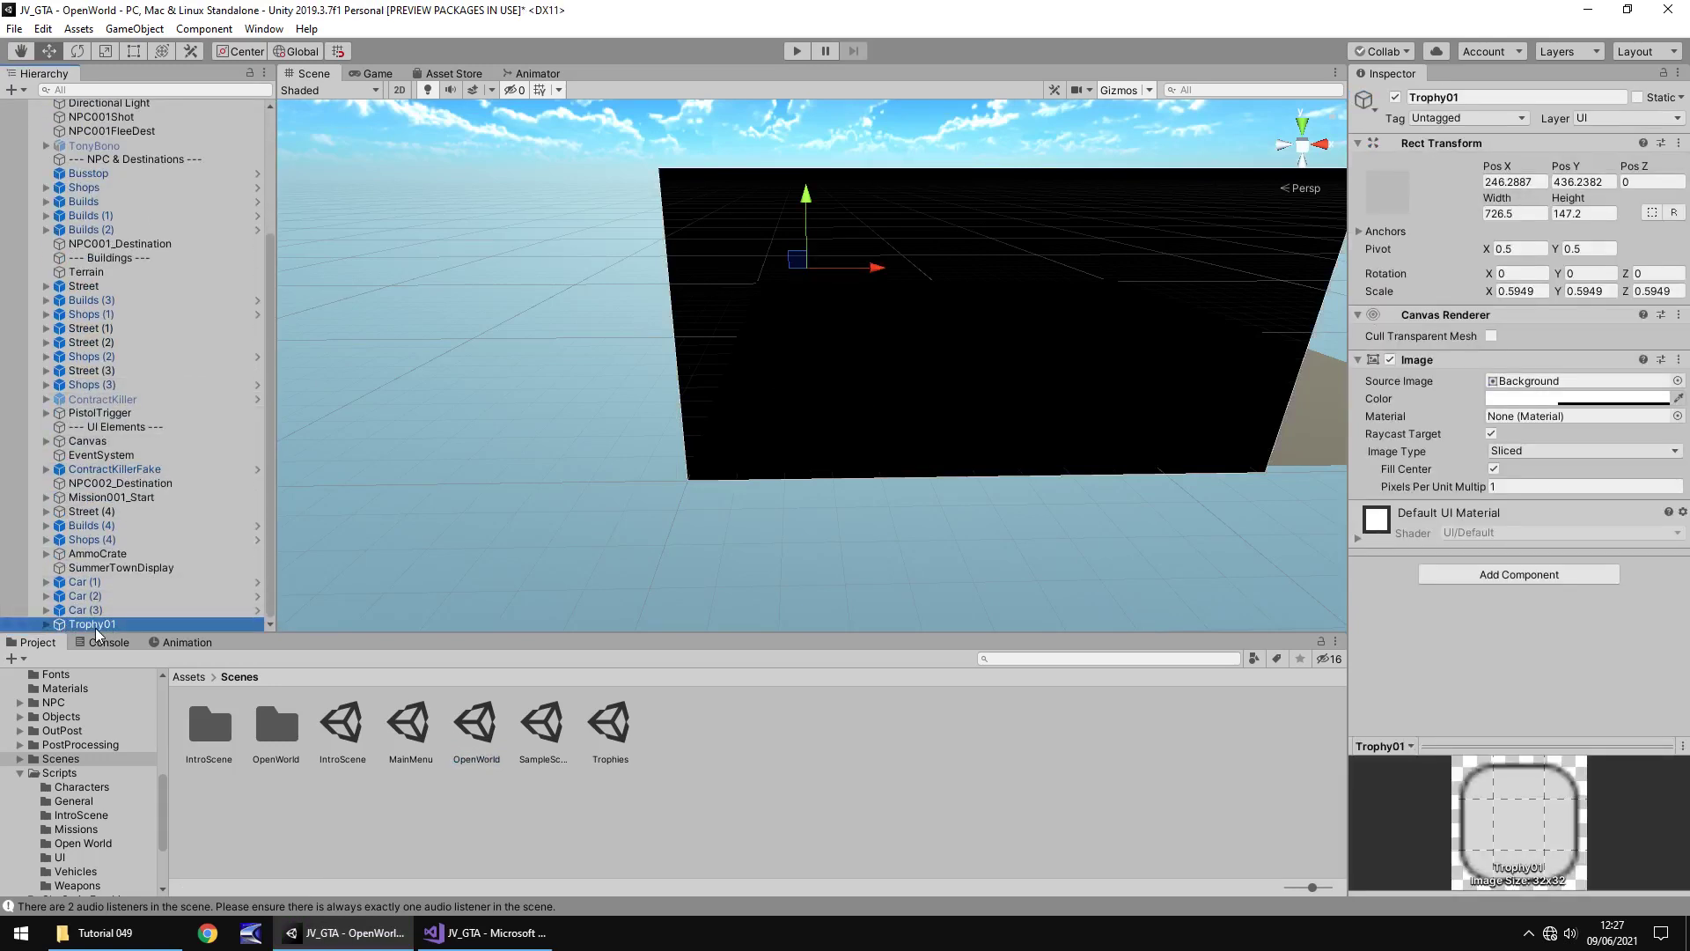
left_click_drag(98, 630, 86, 440)
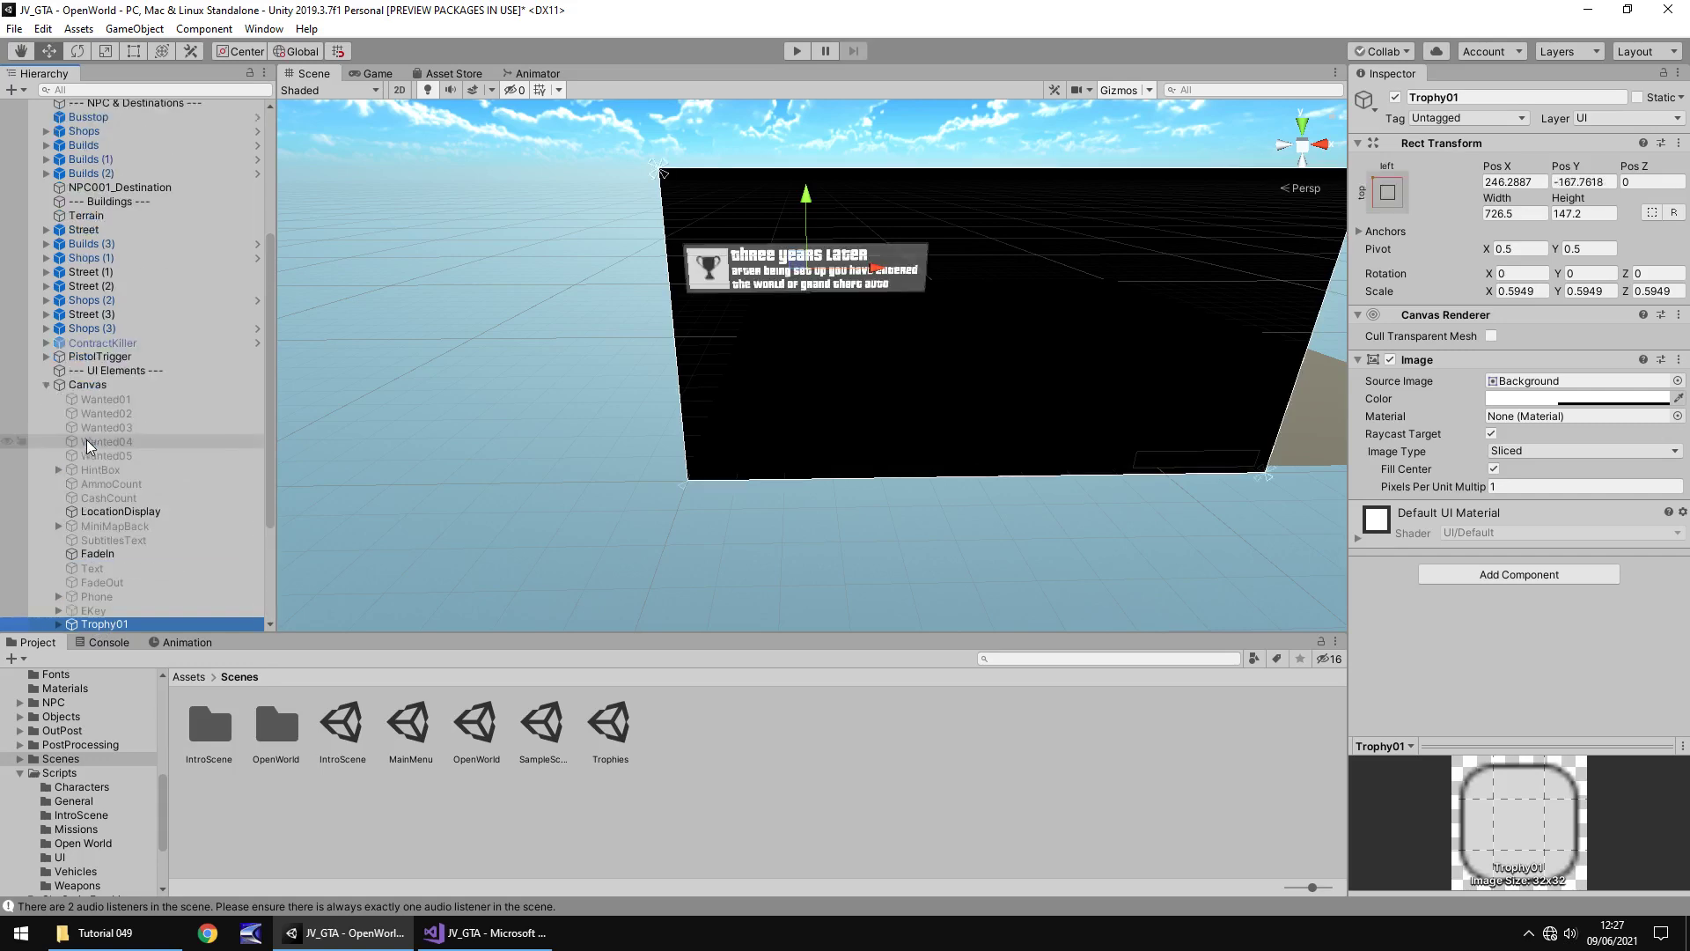
Check the trophy banner in the Game view, then deactivate Trophy01 in the Inspector
left_click(376, 74)
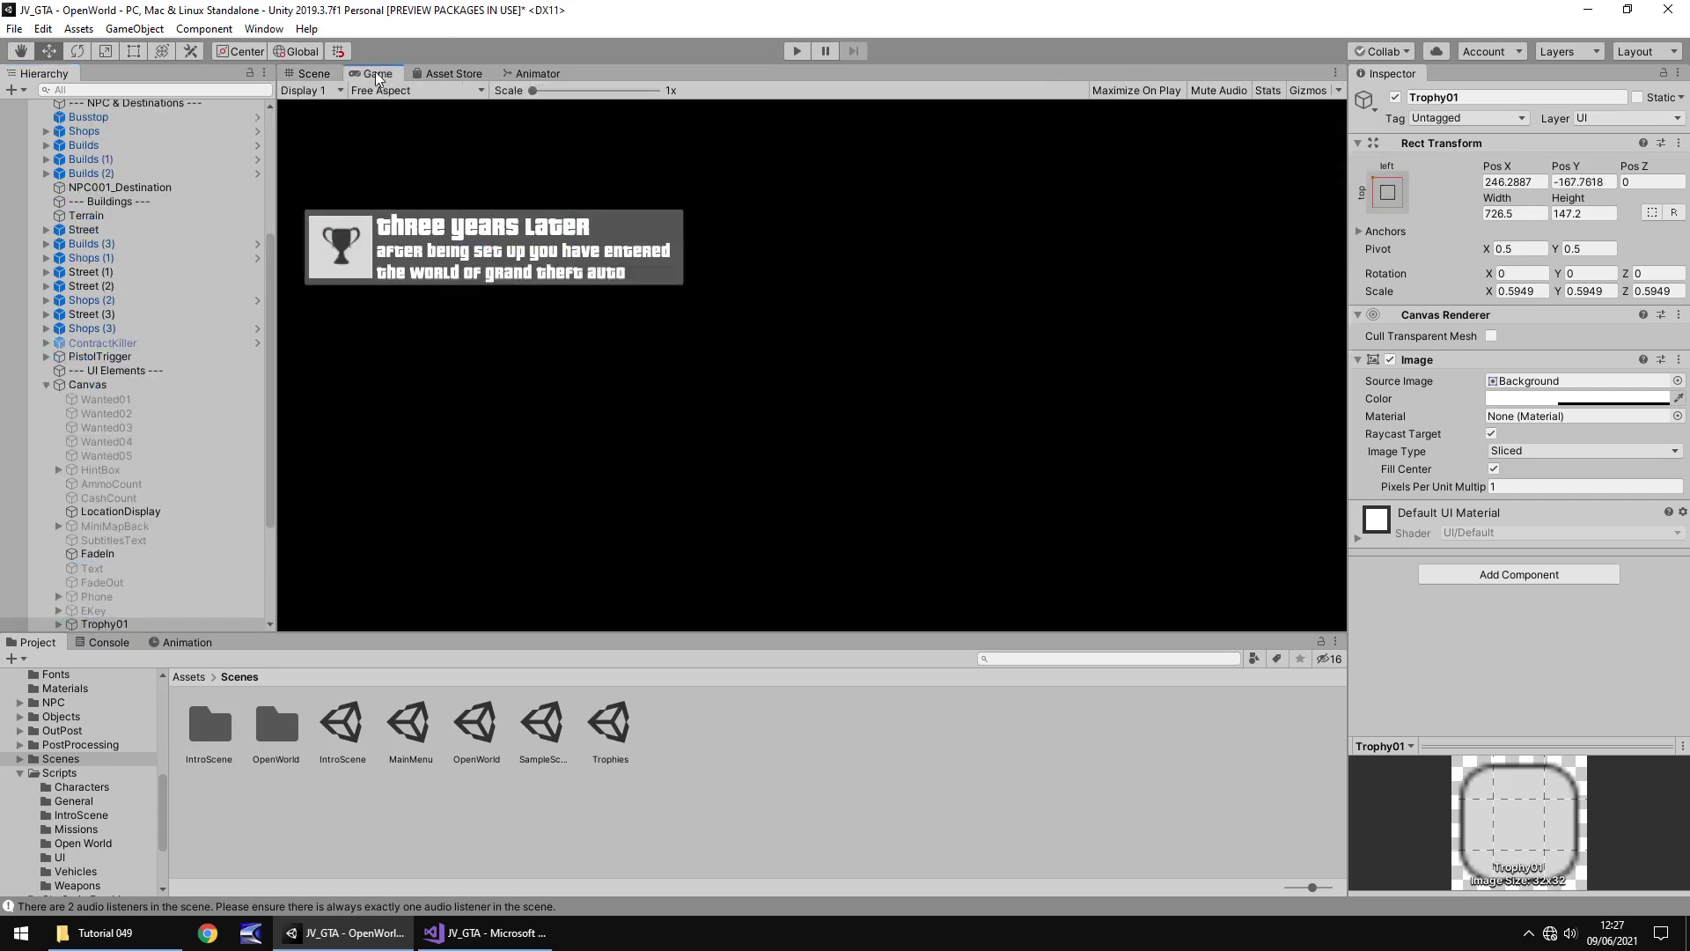
left_click(320, 73)
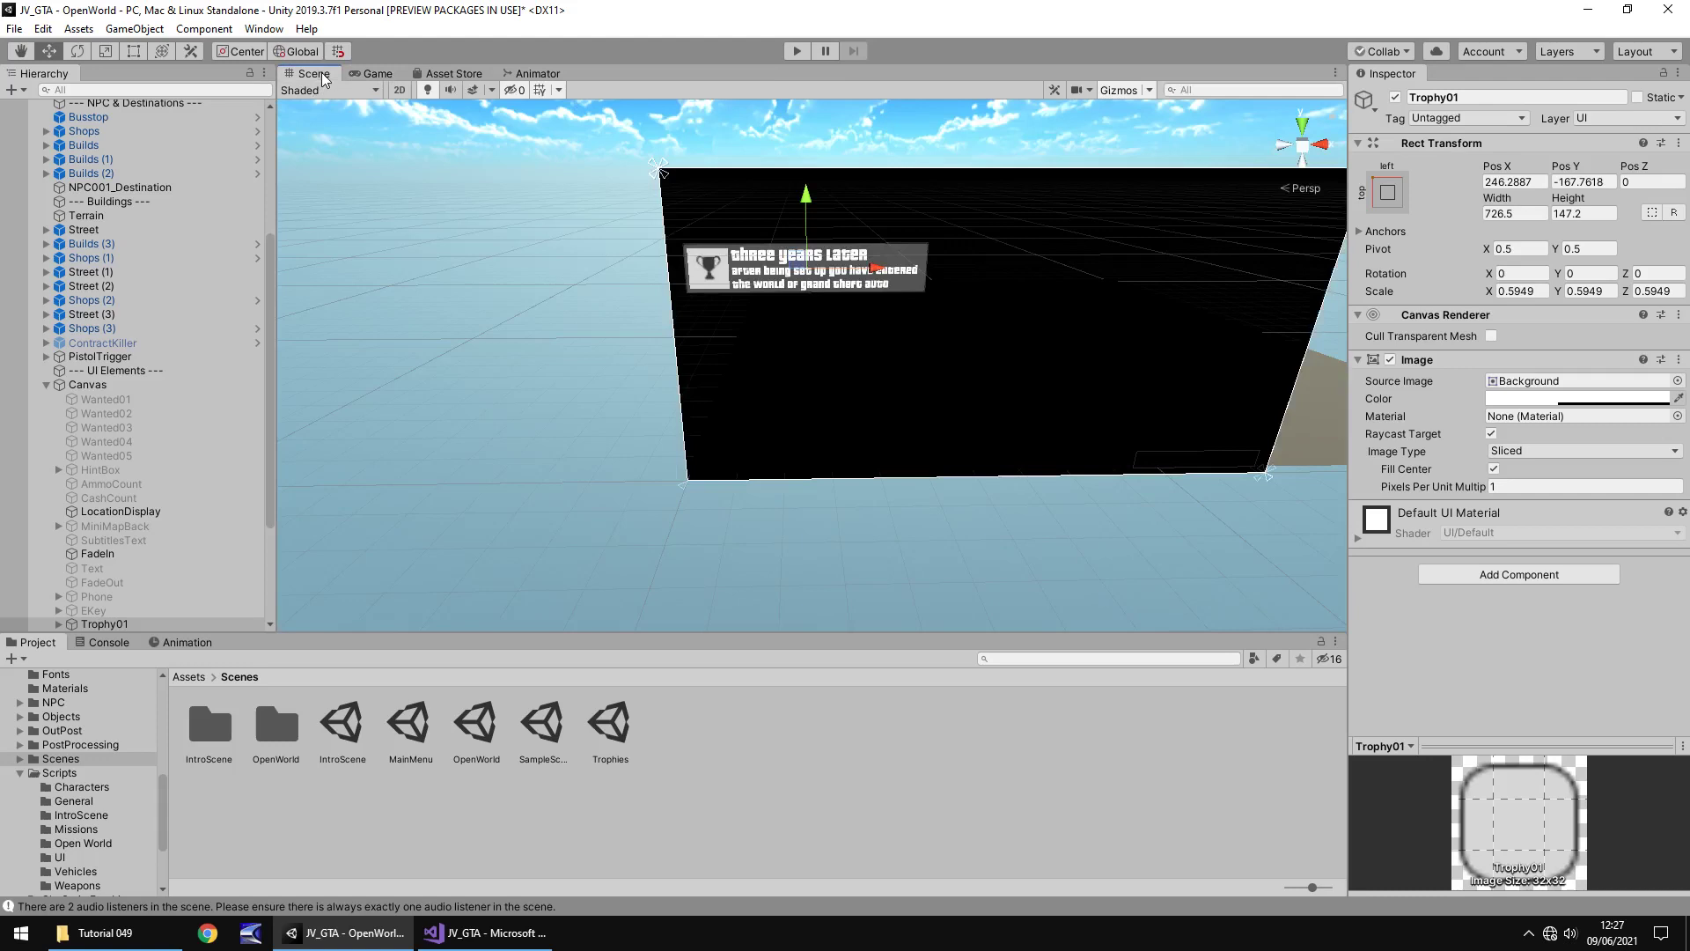
scroll(136, 476, "down", 6)
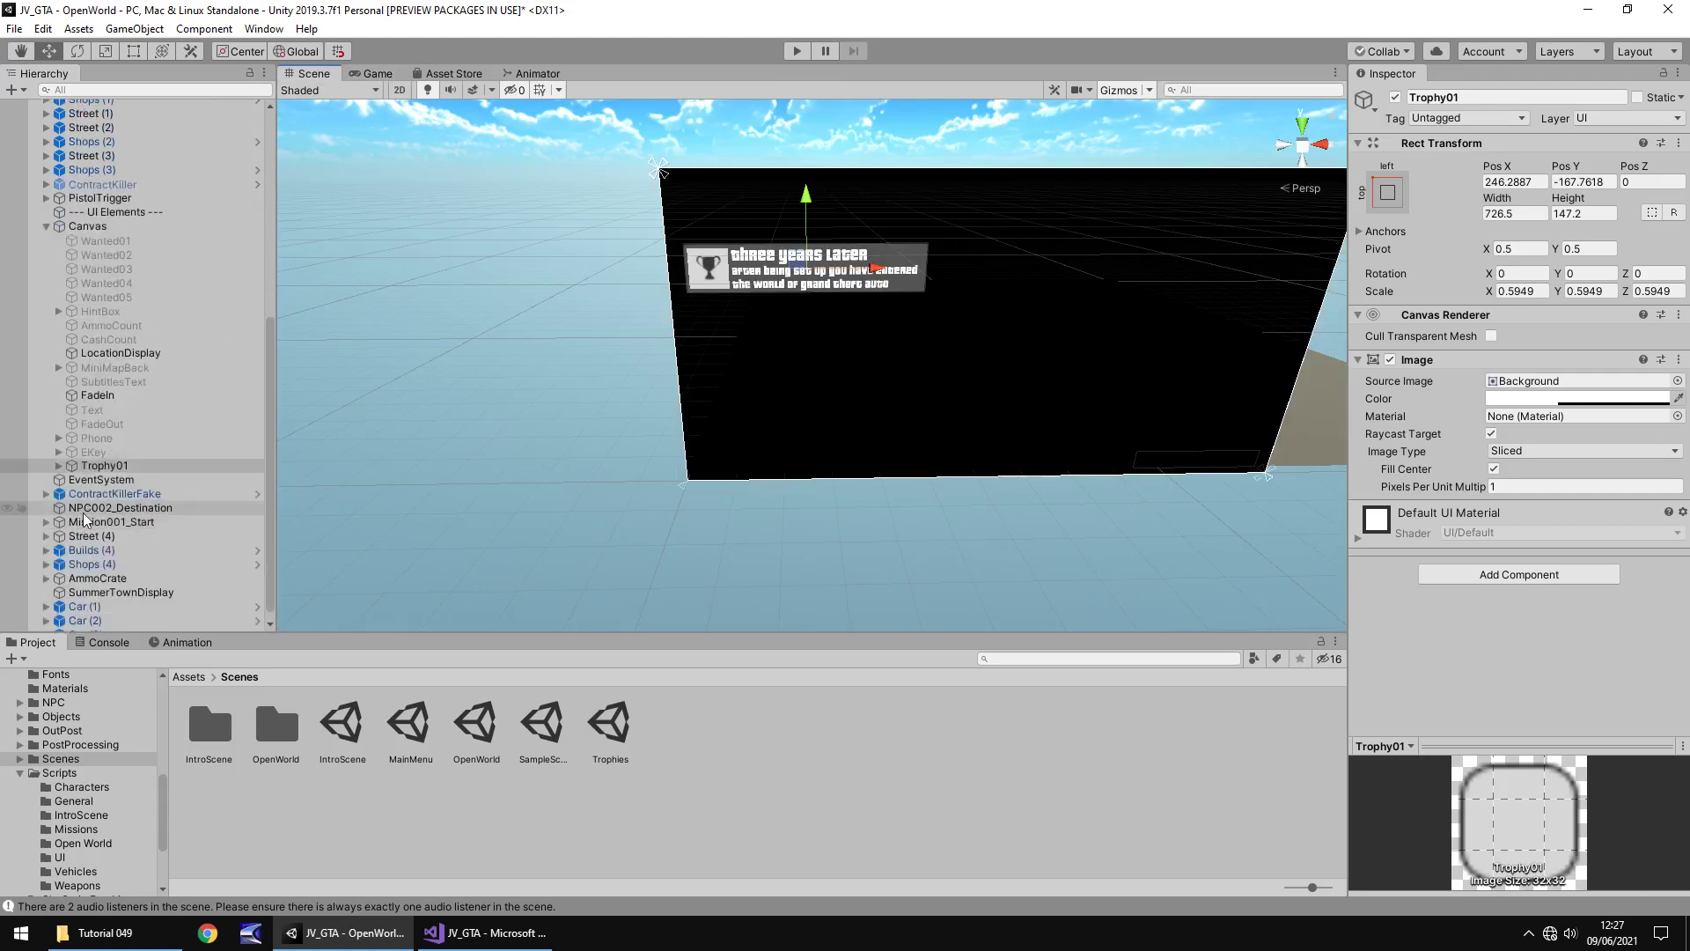
left_click(122, 468)
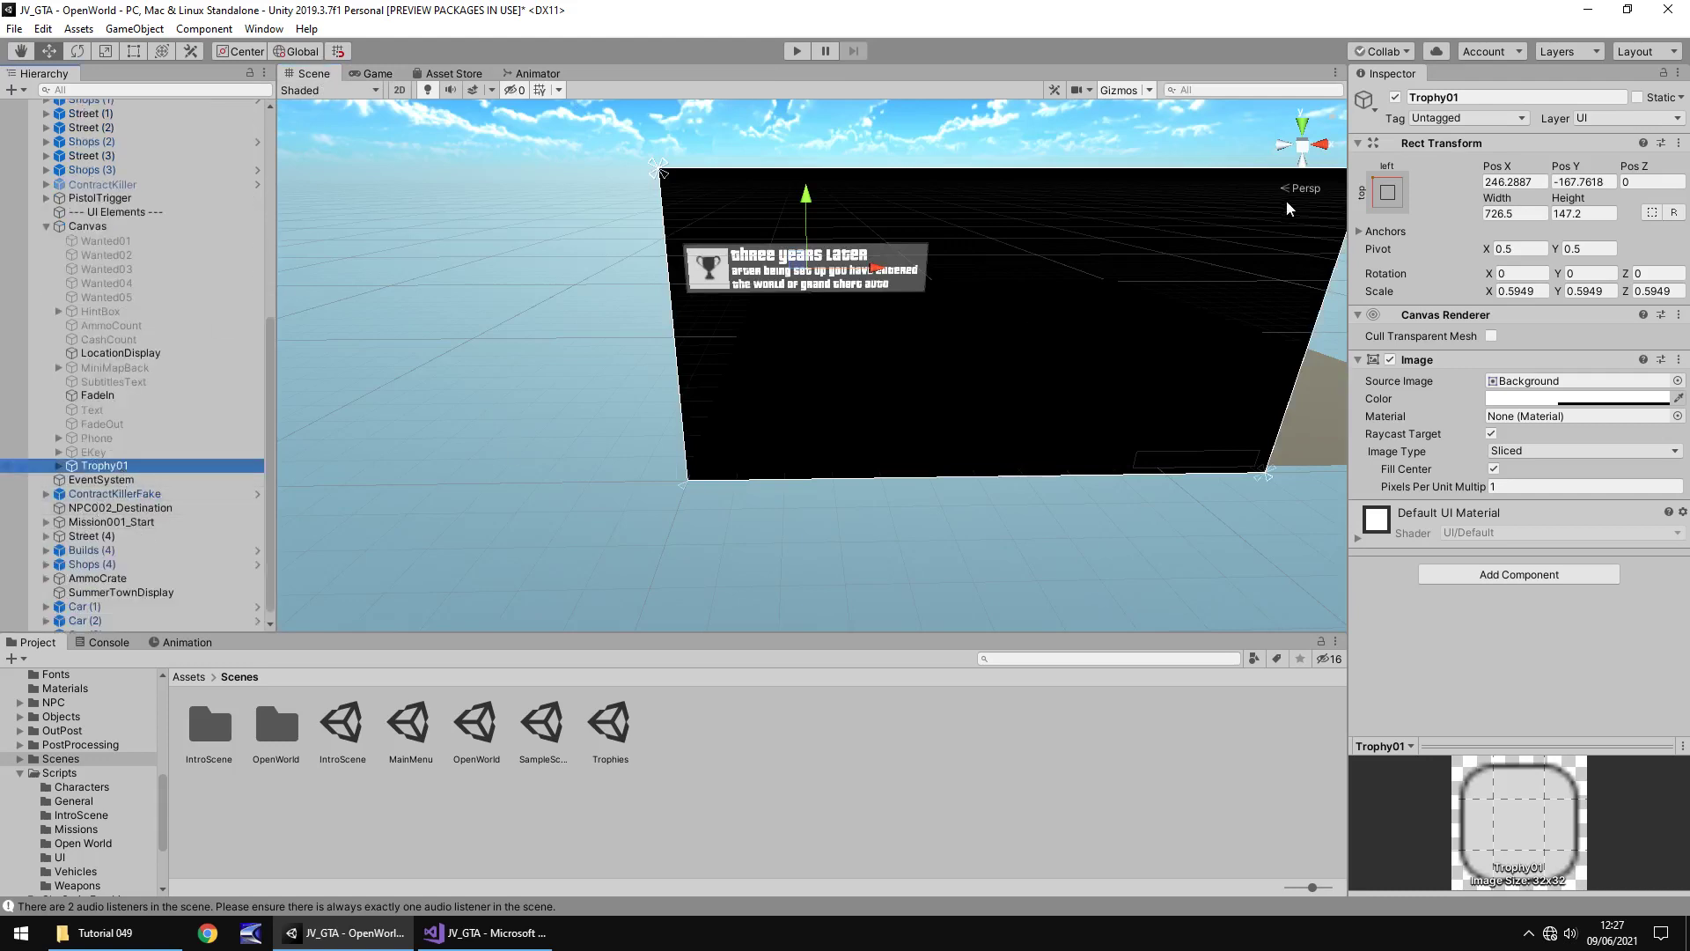
left_click(1395, 98)
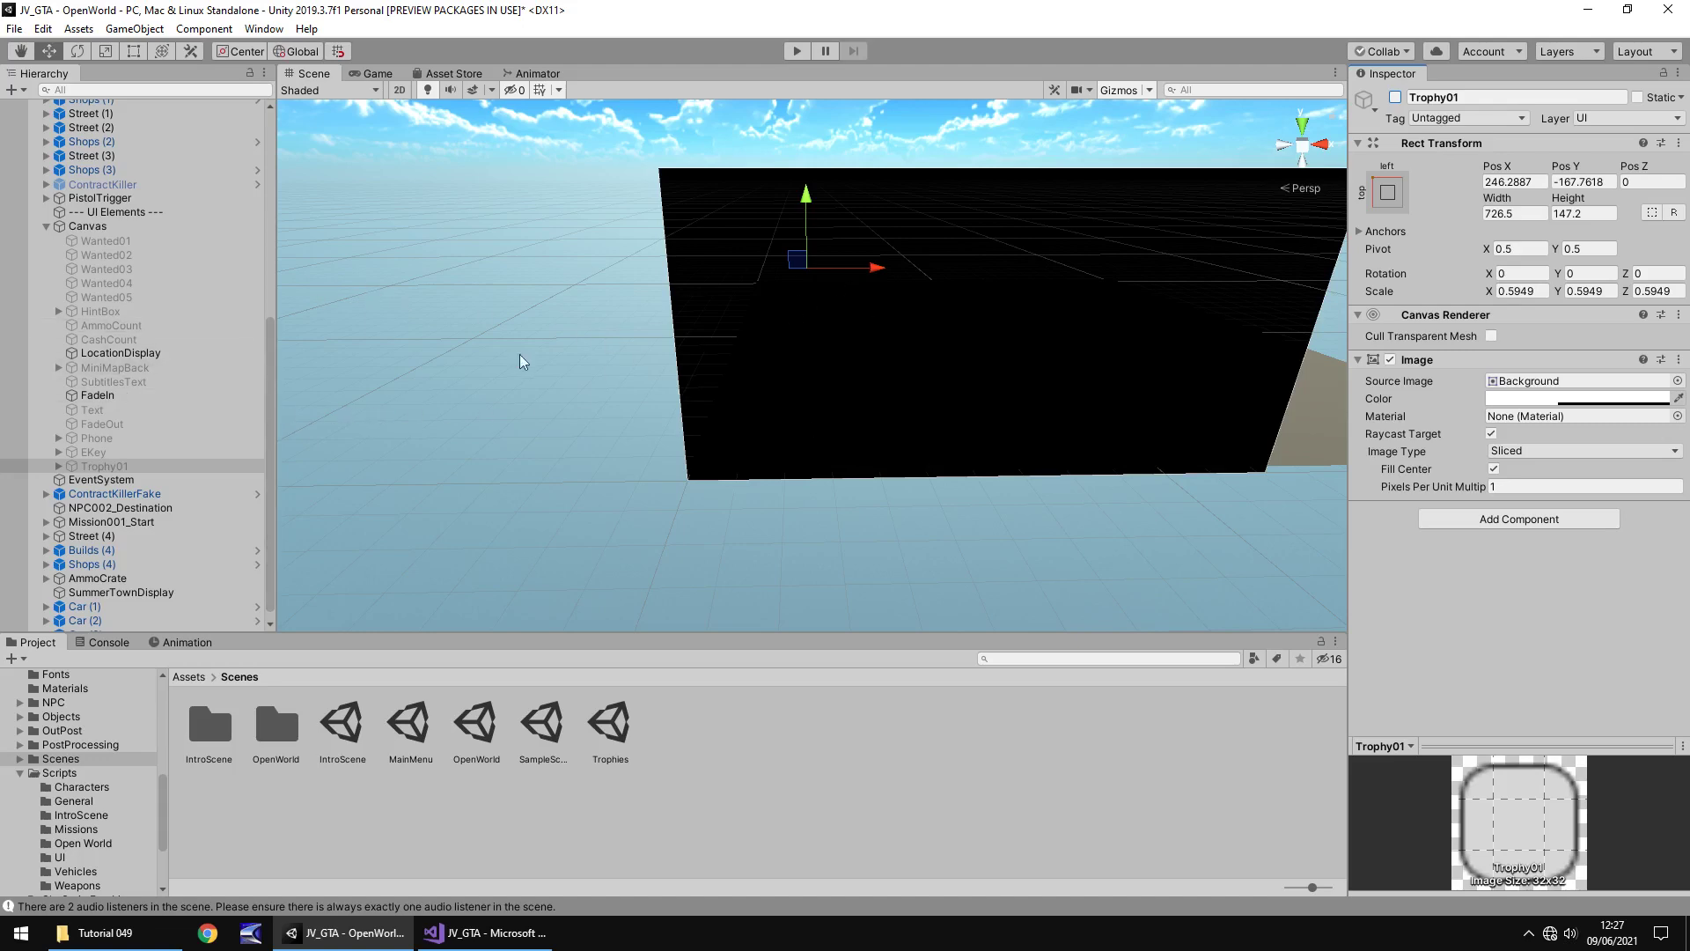
Enter Play mode to watch the trophy pop-up over OpenWorld gameplay
left_click(791, 51)
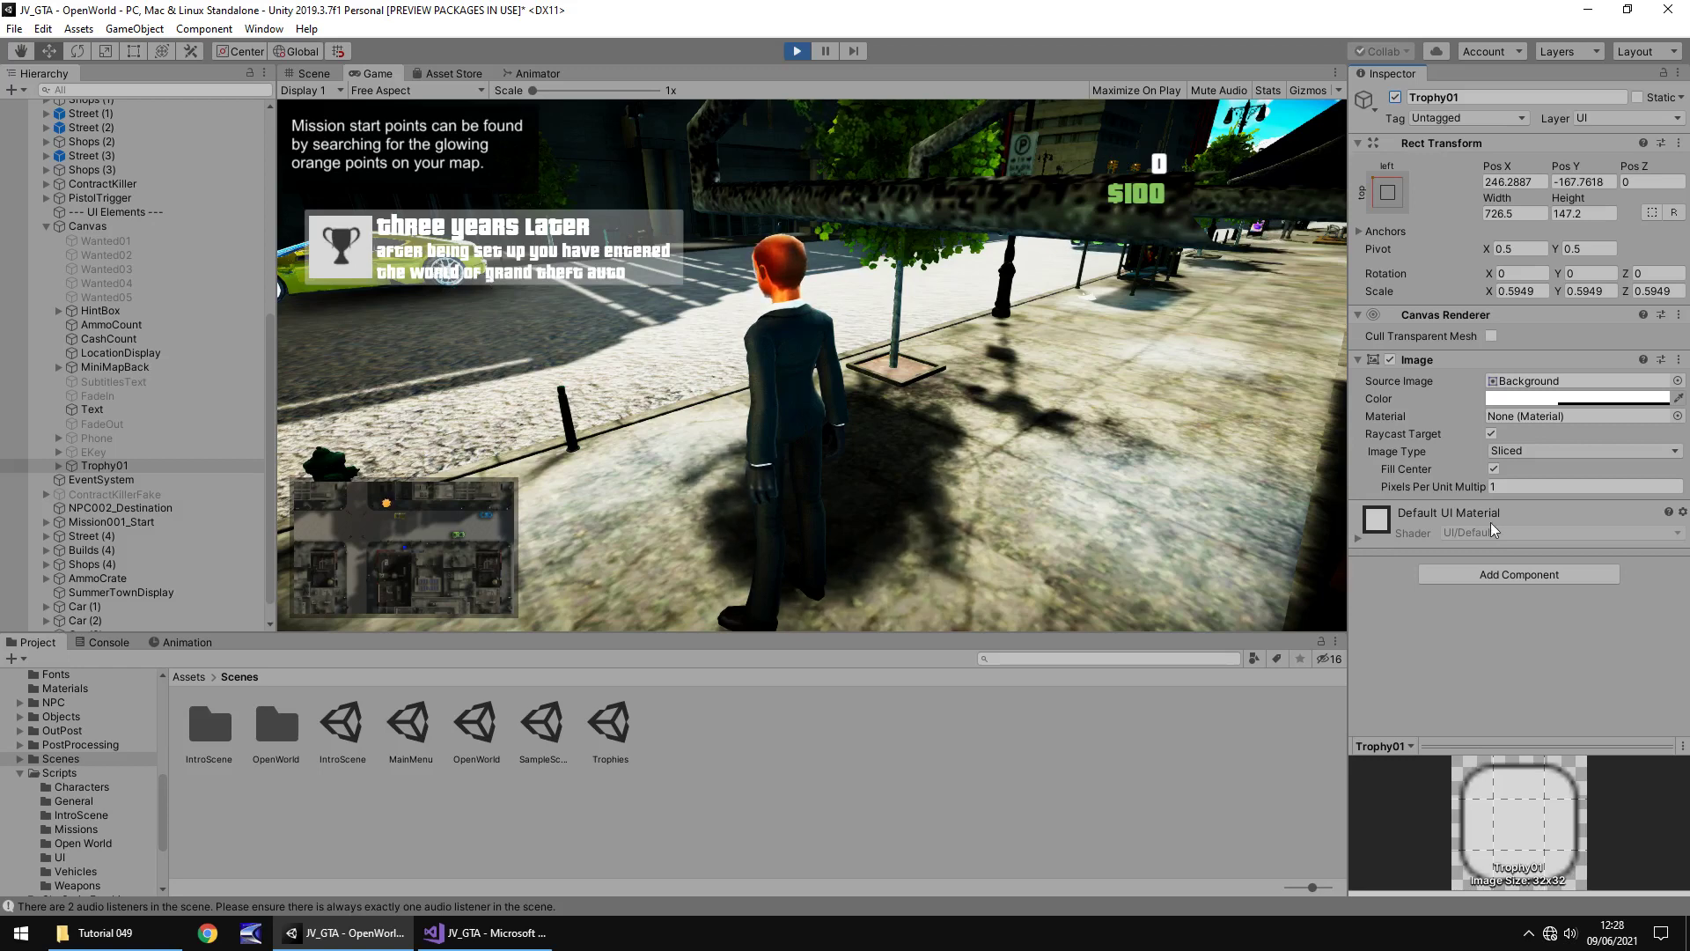
Set Trophy01's image colour to black with reduced transparency while still in Play mode
left_click(109, 467)
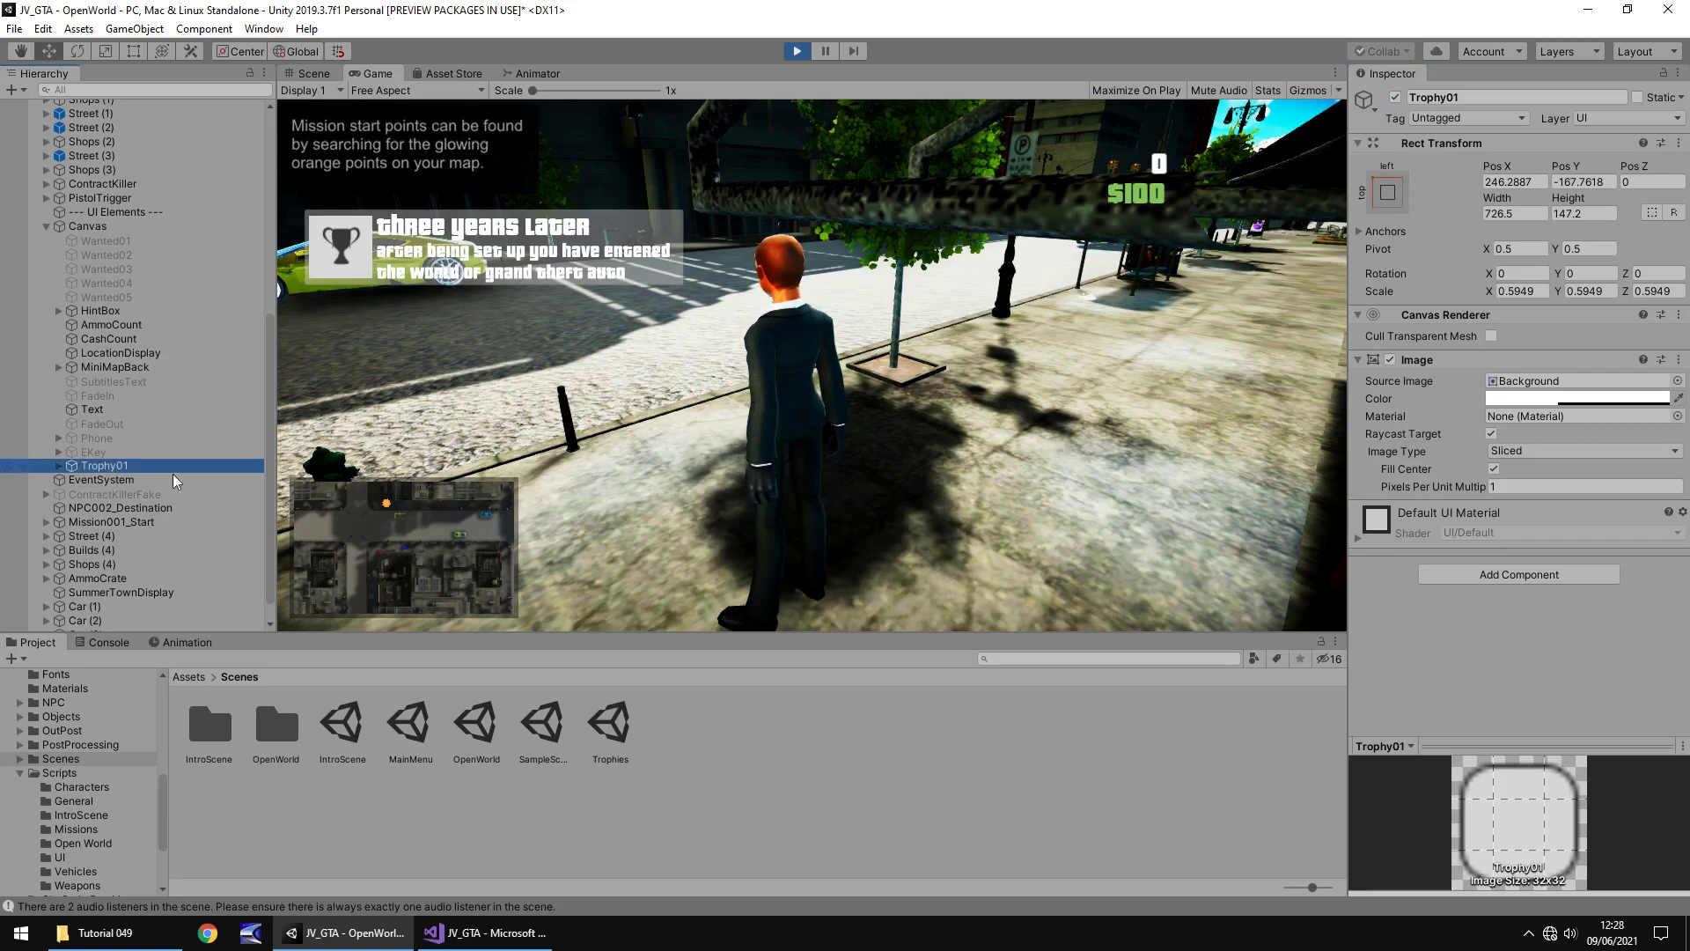
left_click(1602, 403)
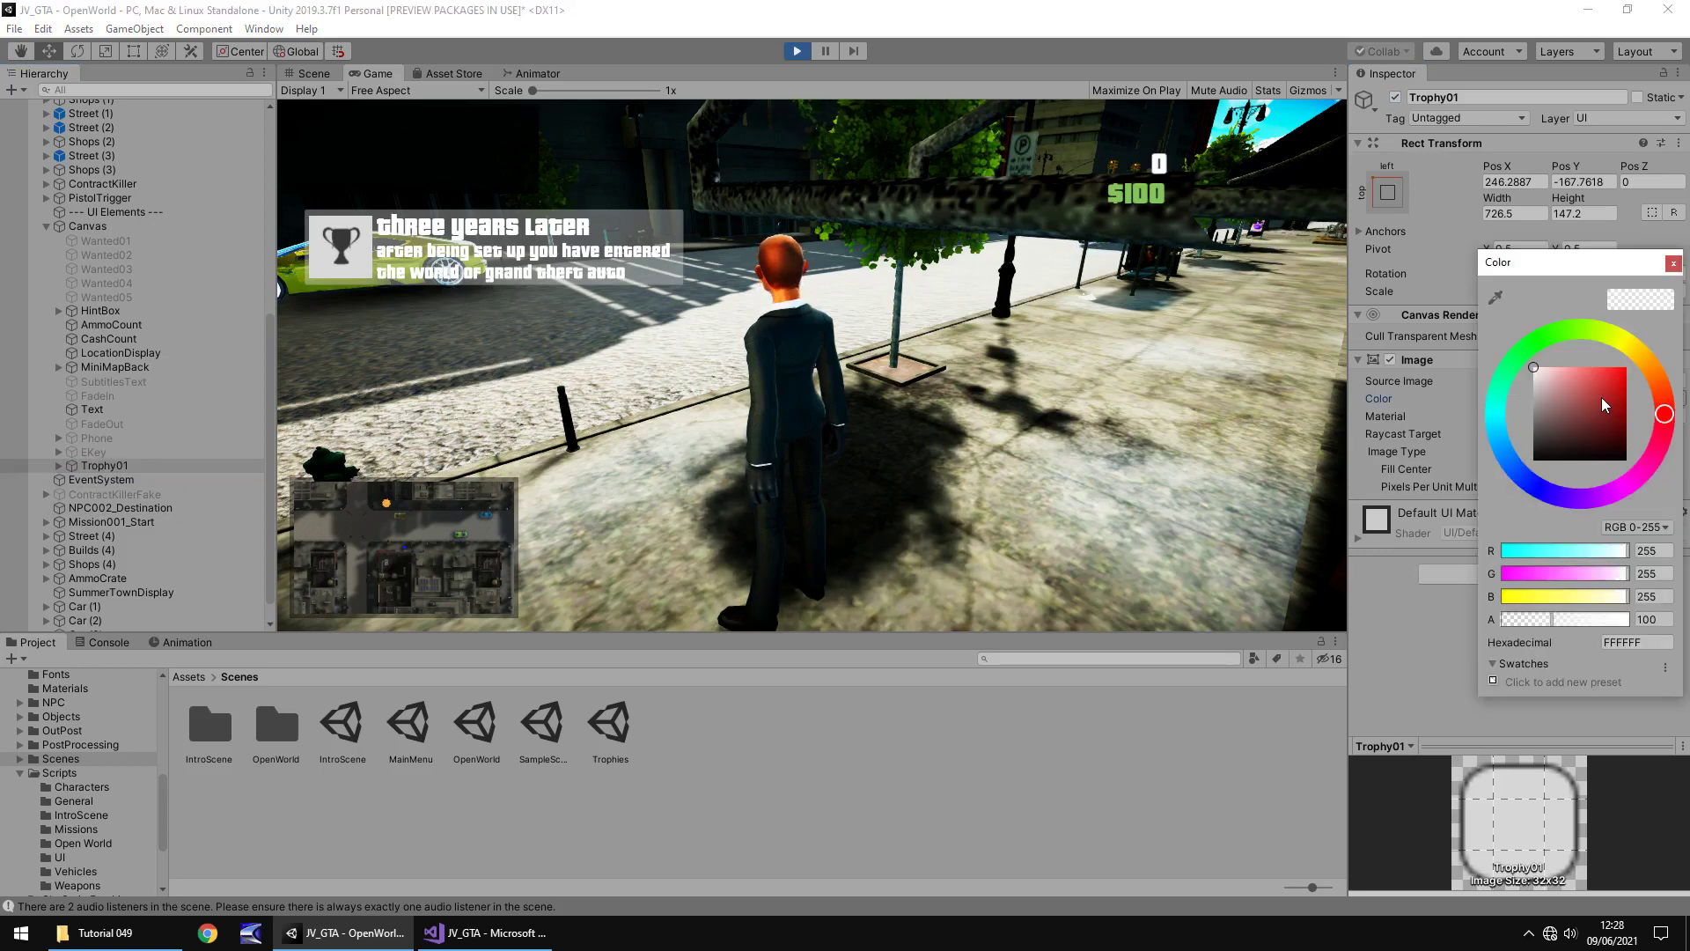
left_click_drag(1547, 428, 1497, 475)
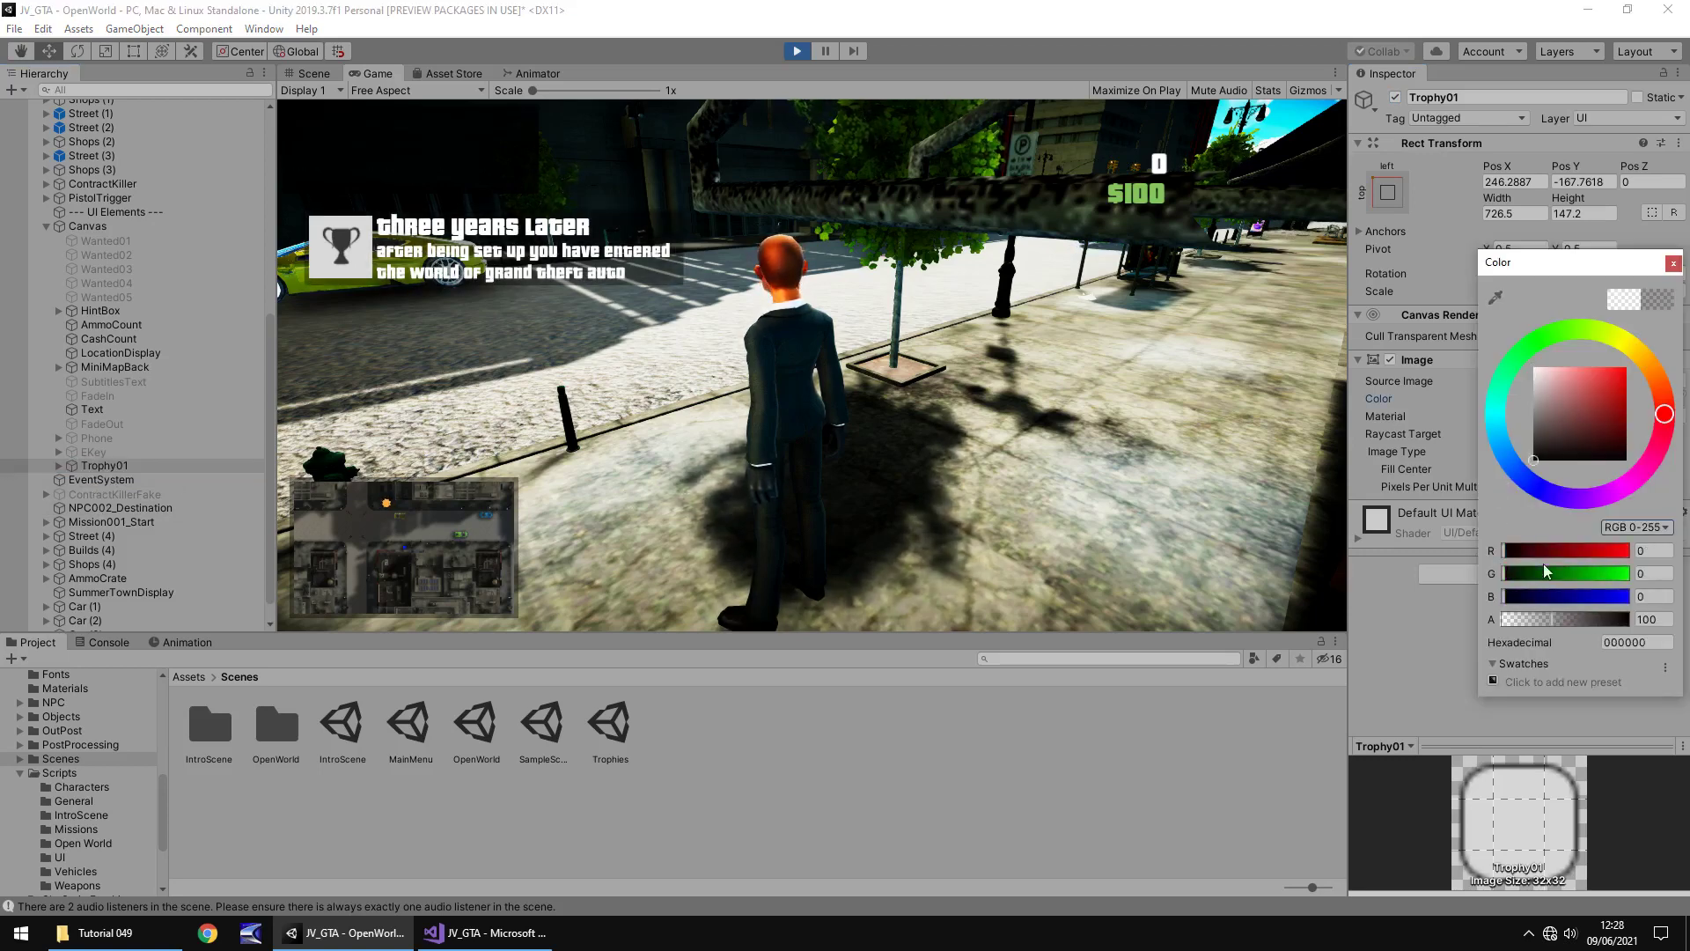
left_click_drag(1563, 618, 1606, 620)
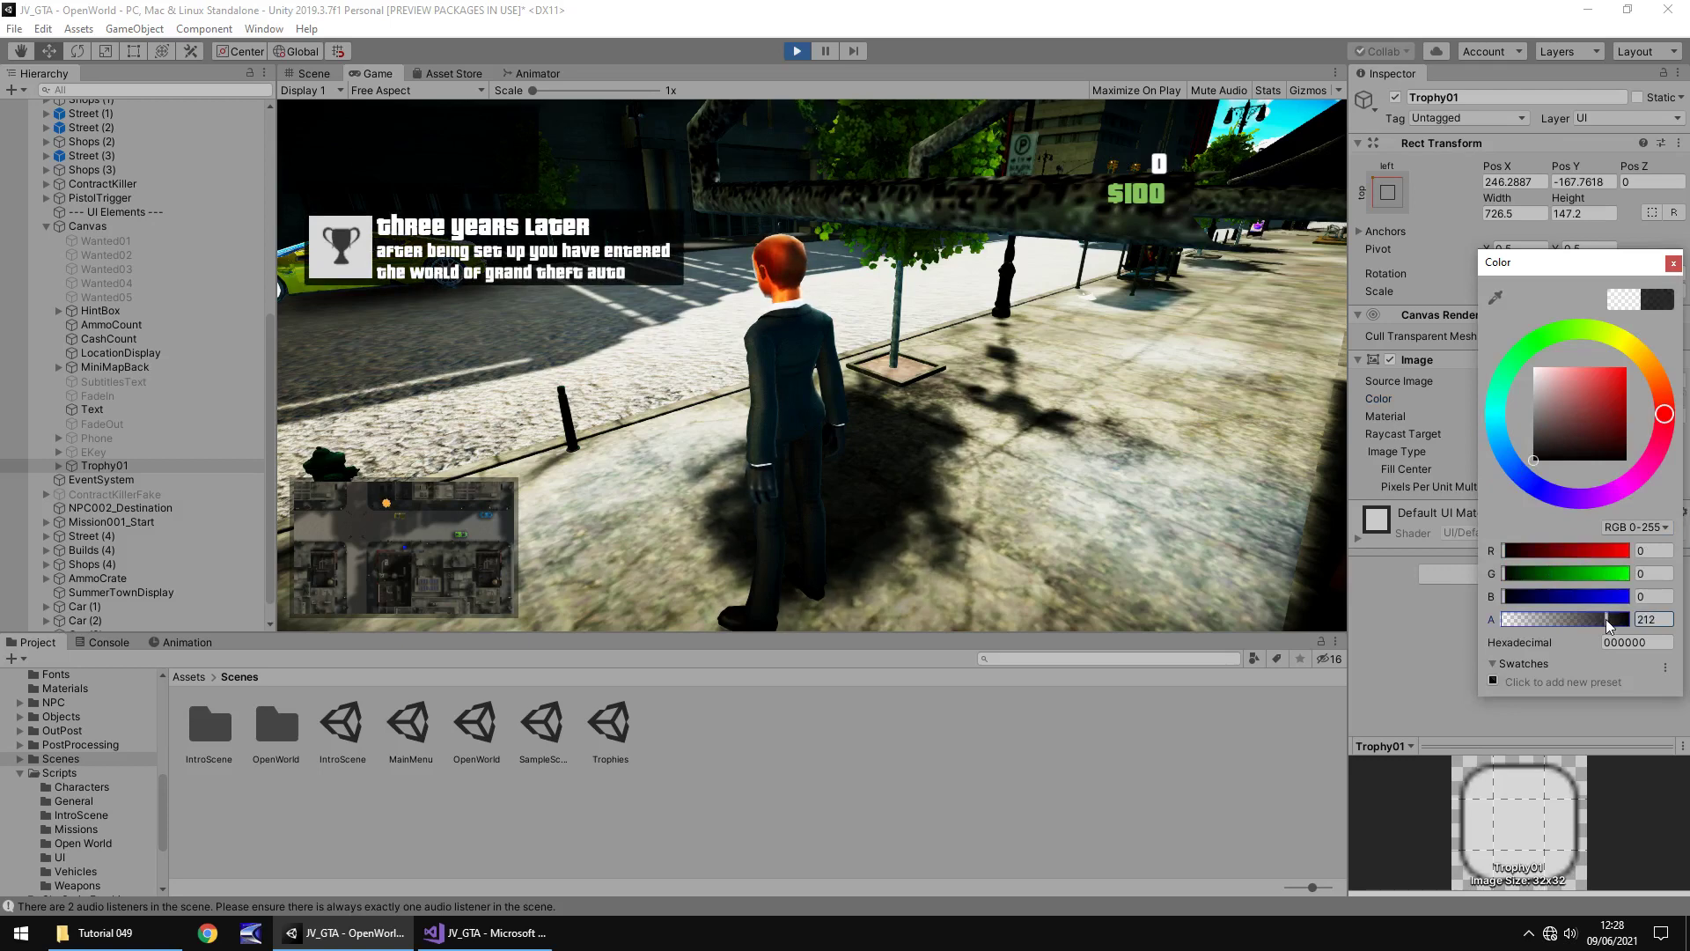
left_click(1676, 265)
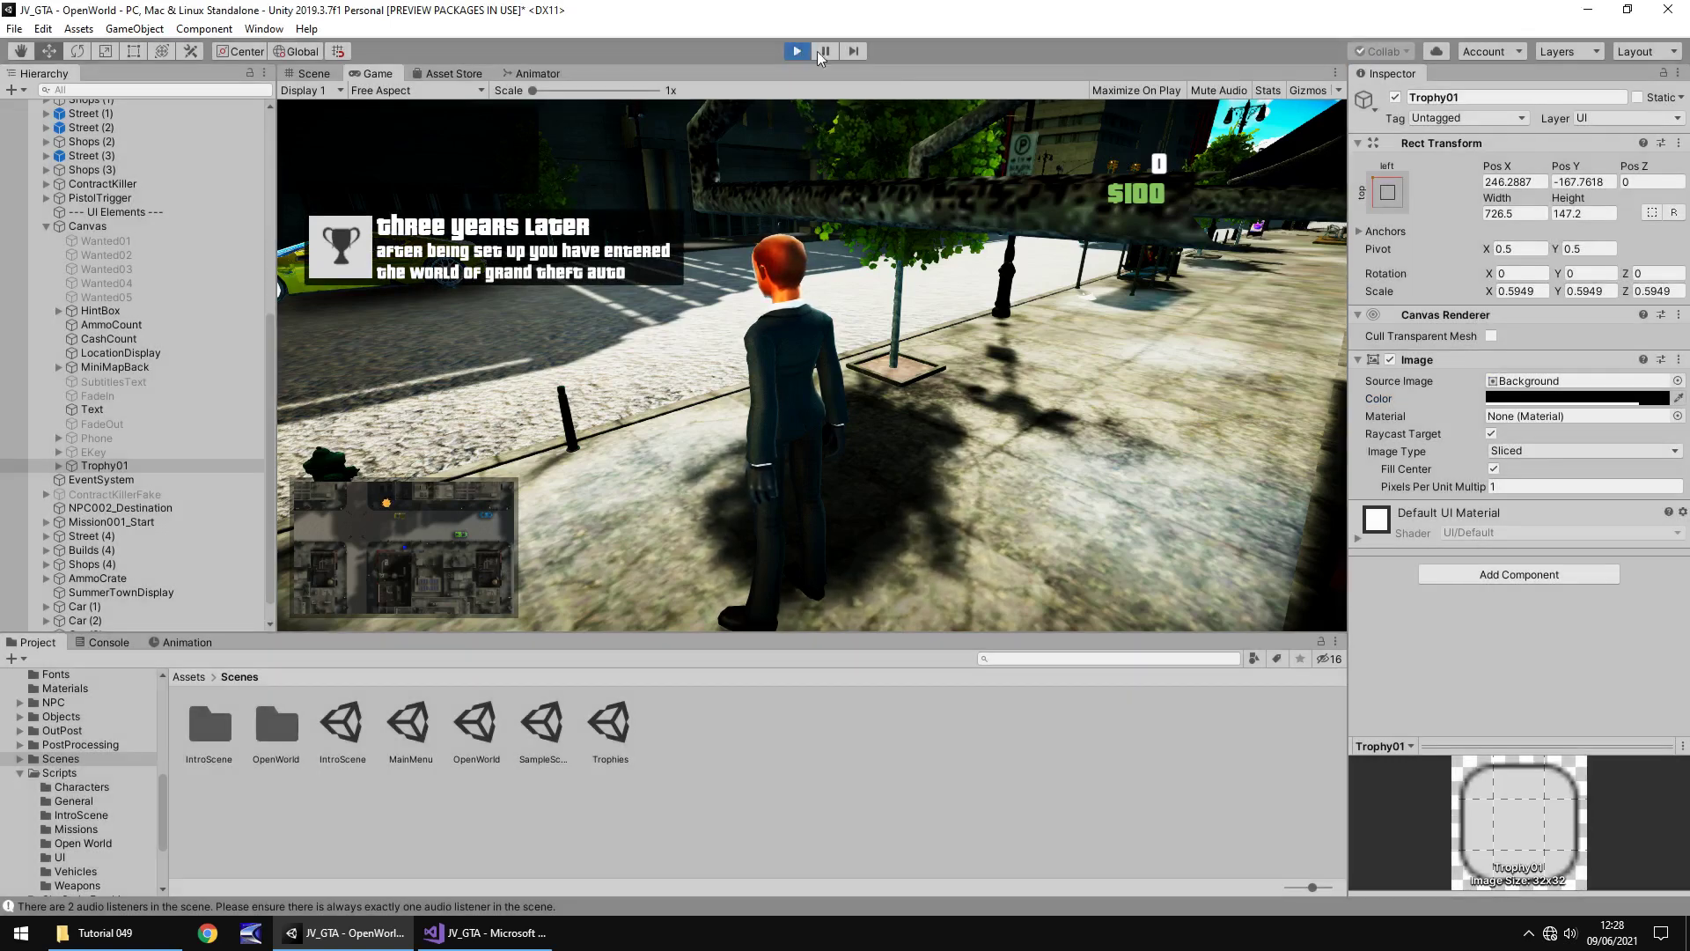
Stop Play mode and reapply Trophy01's image colour as black with alpha 200
left_click(797, 51)
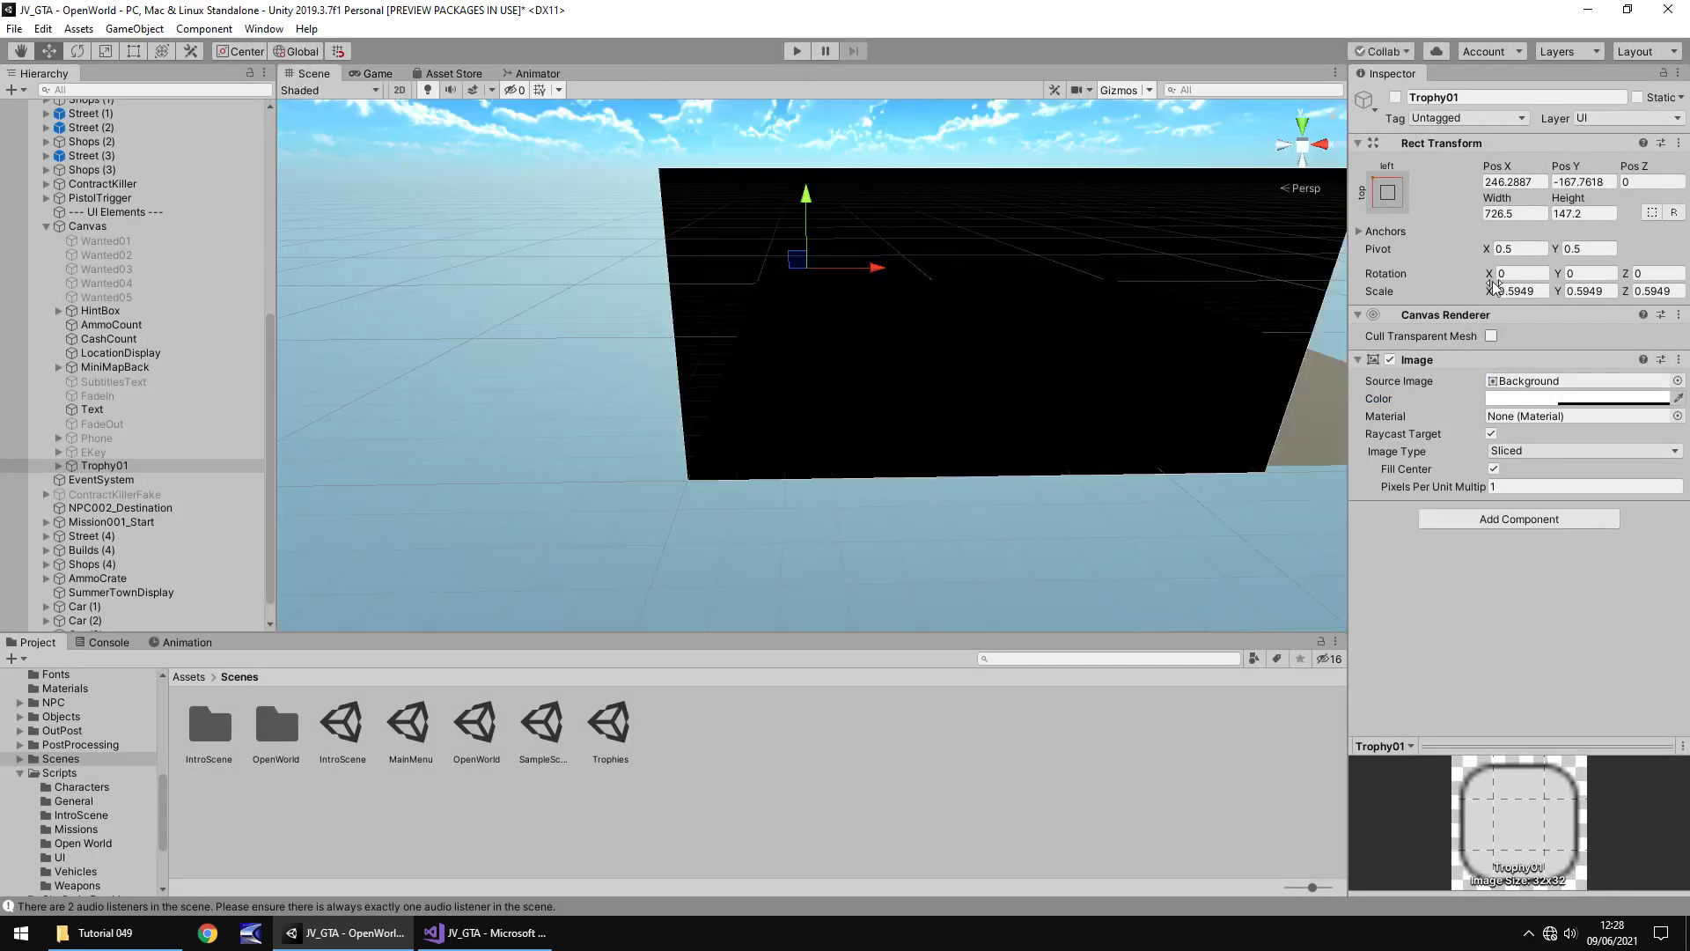
left_click(1508, 398)
left_click_drag(1558, 451, 1525, 495)
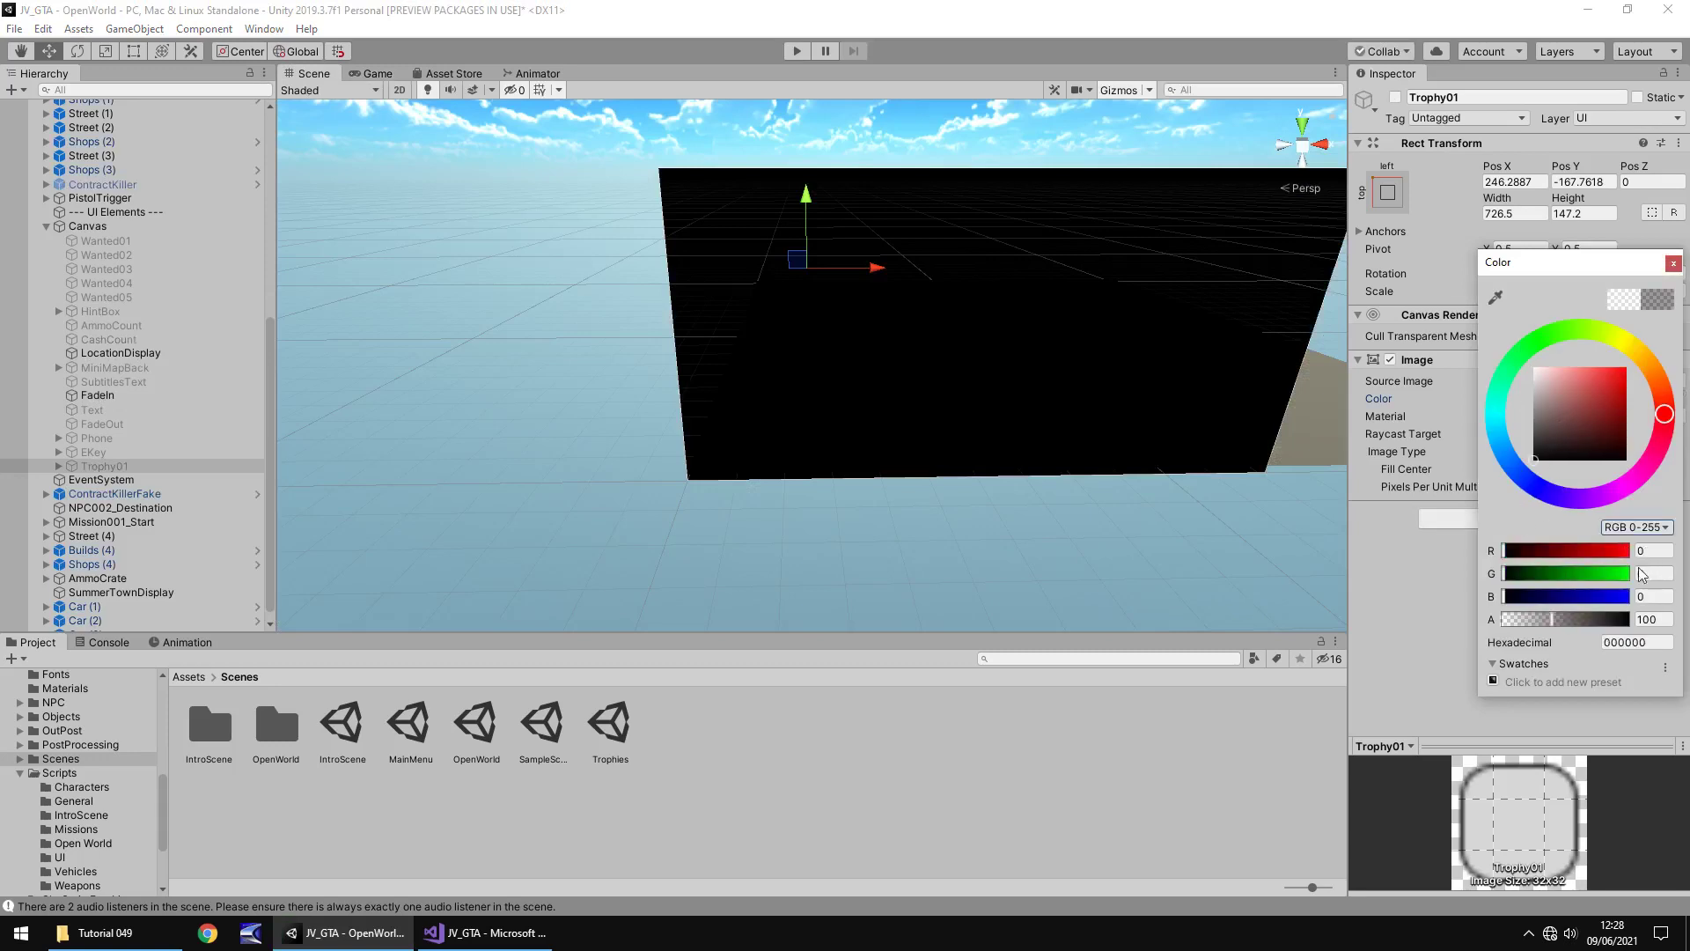
left_click(1648, 619)
type("200")
left_click(1673, 263)
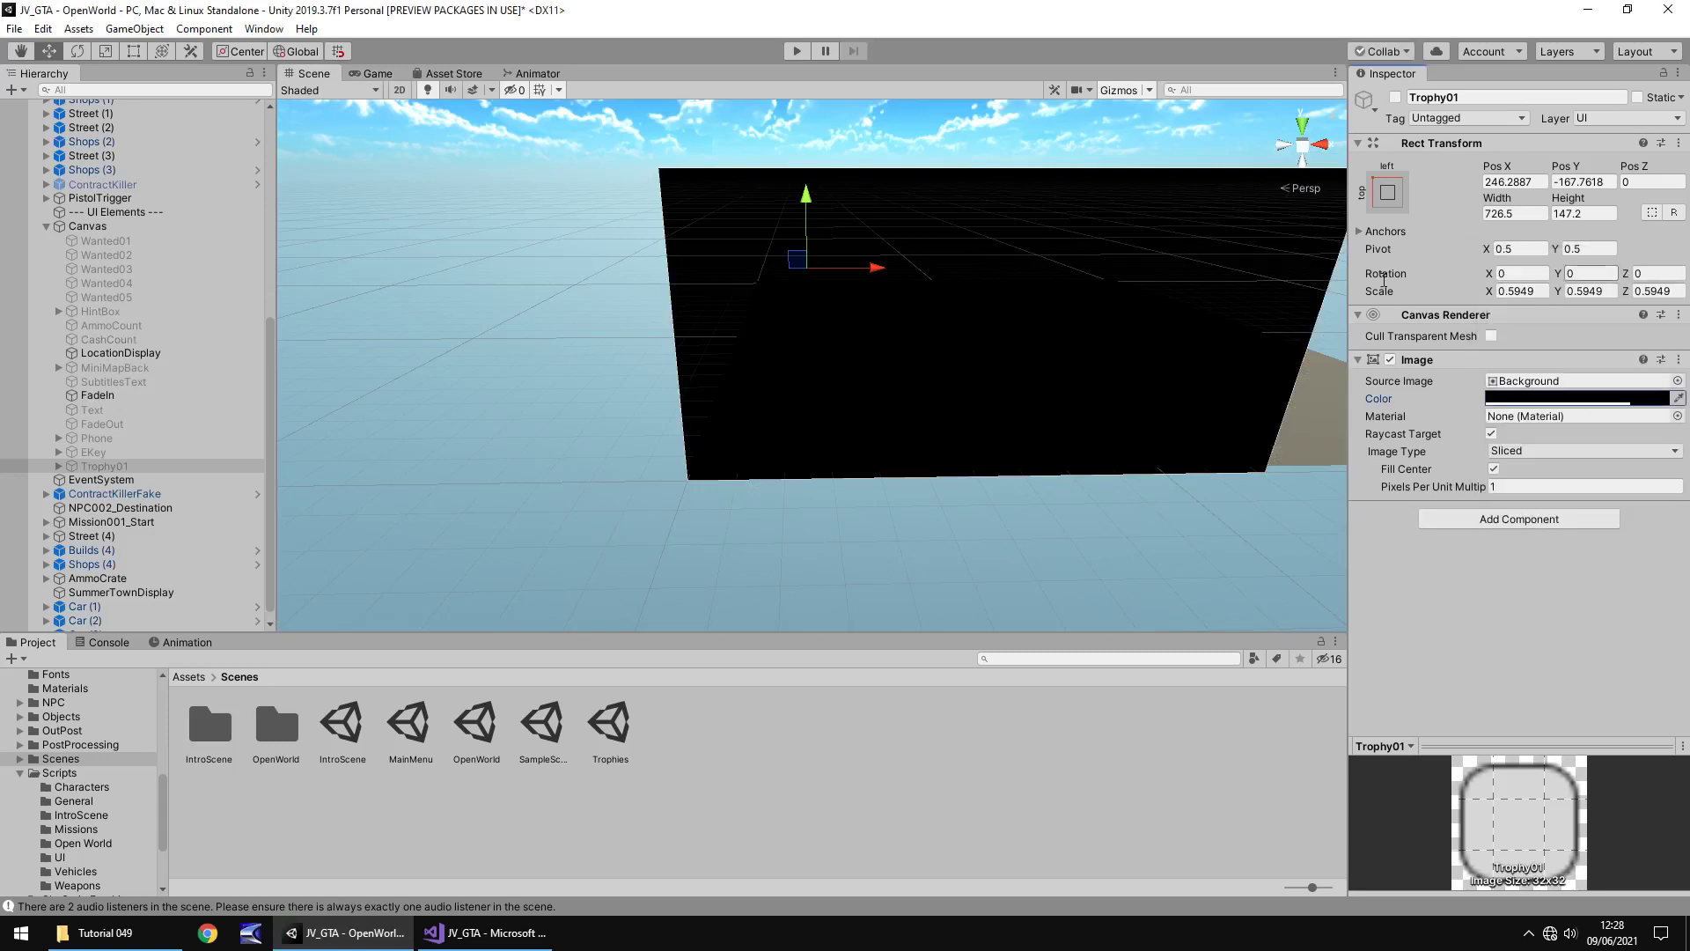